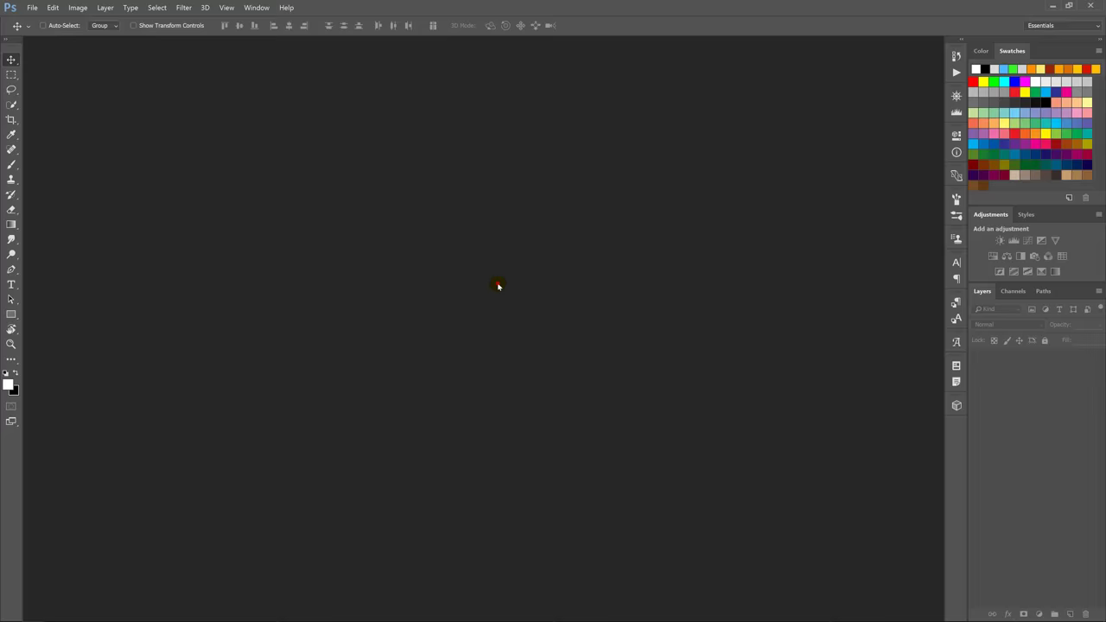
- Open the tussock land photo and convert its Background into an editable layer named field
{"action": "key", "text": "ctrl+o"}
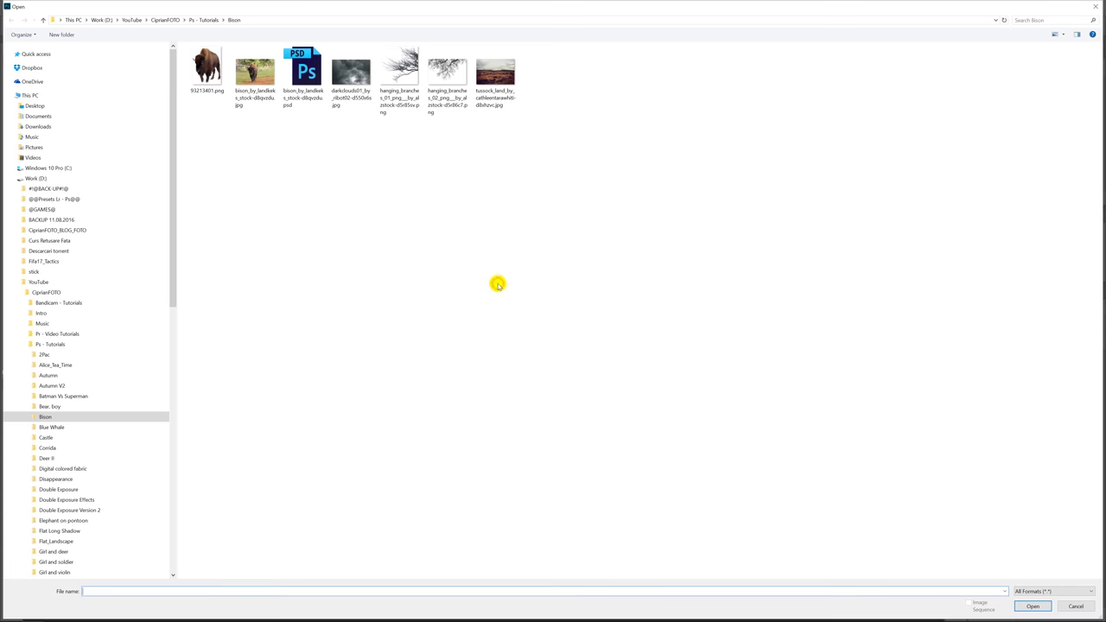
{"action": "double_click", "coordinate": [499, 78]}
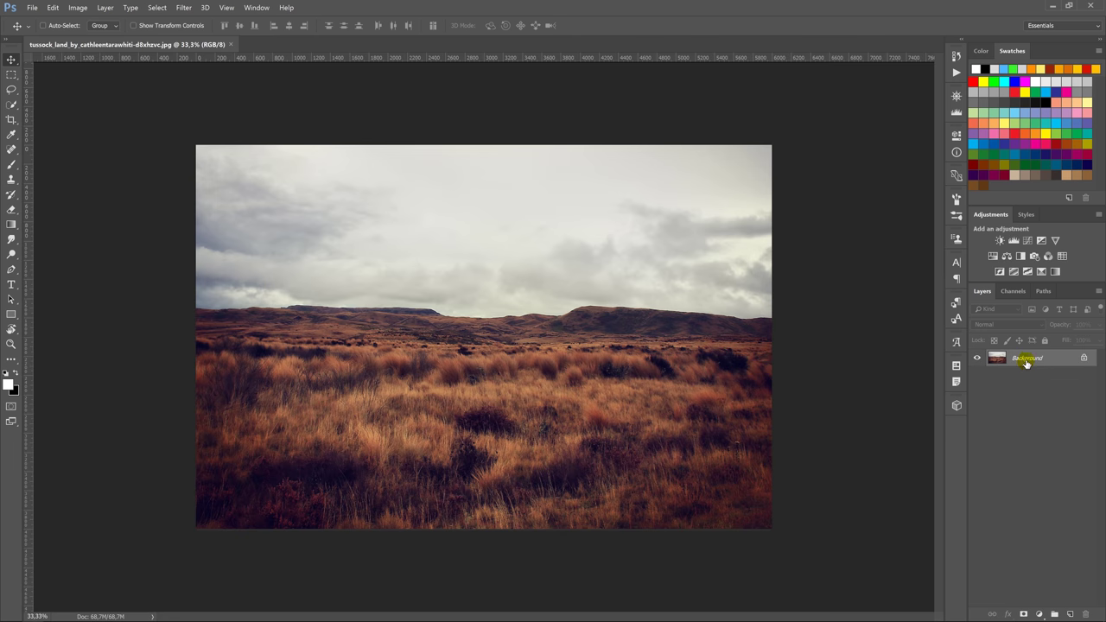
{"action": "double_click", "coordinate": [1027, 359]}
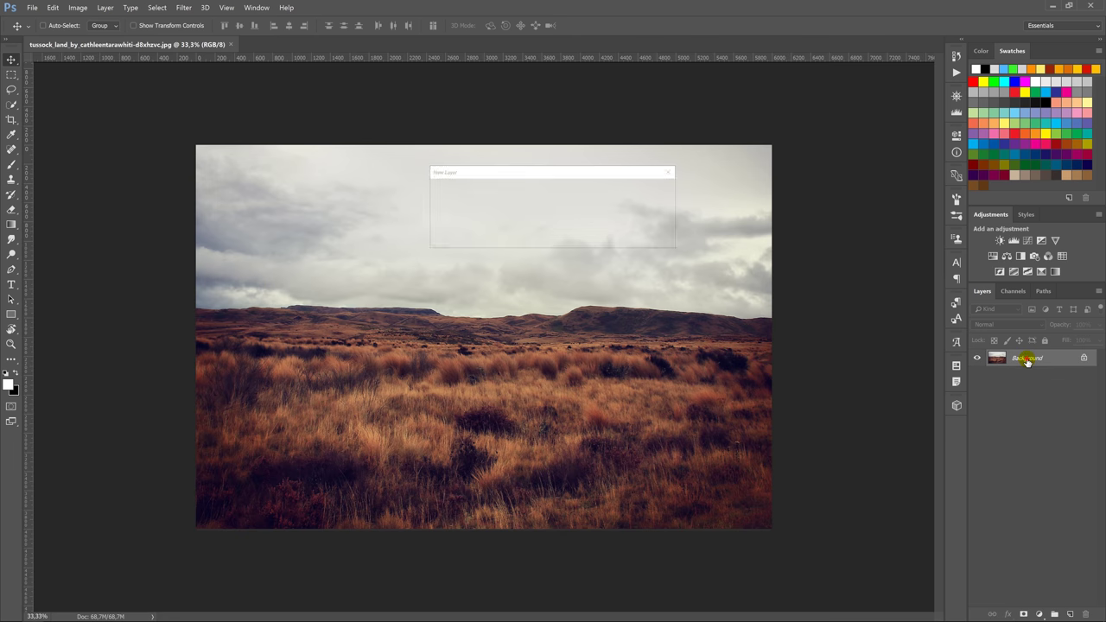
{"action": "type", "text": "field"}
{"action": "key", "text": "Return"}
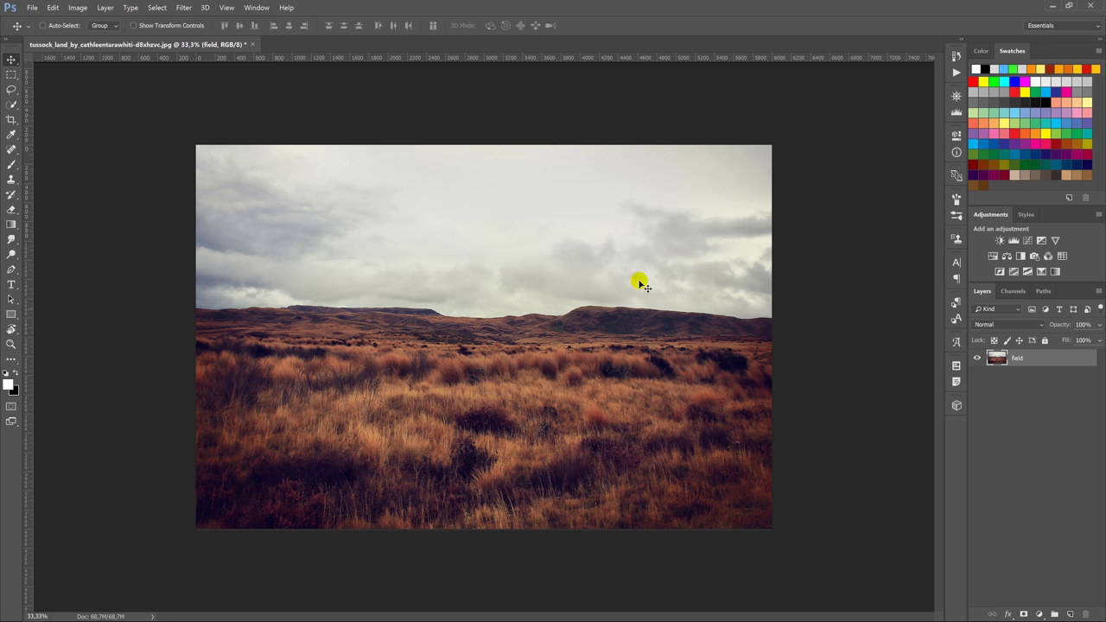
- Crop-extend the canvas upward to add transparent space above the sky
{"action": "key", "text": "c"}
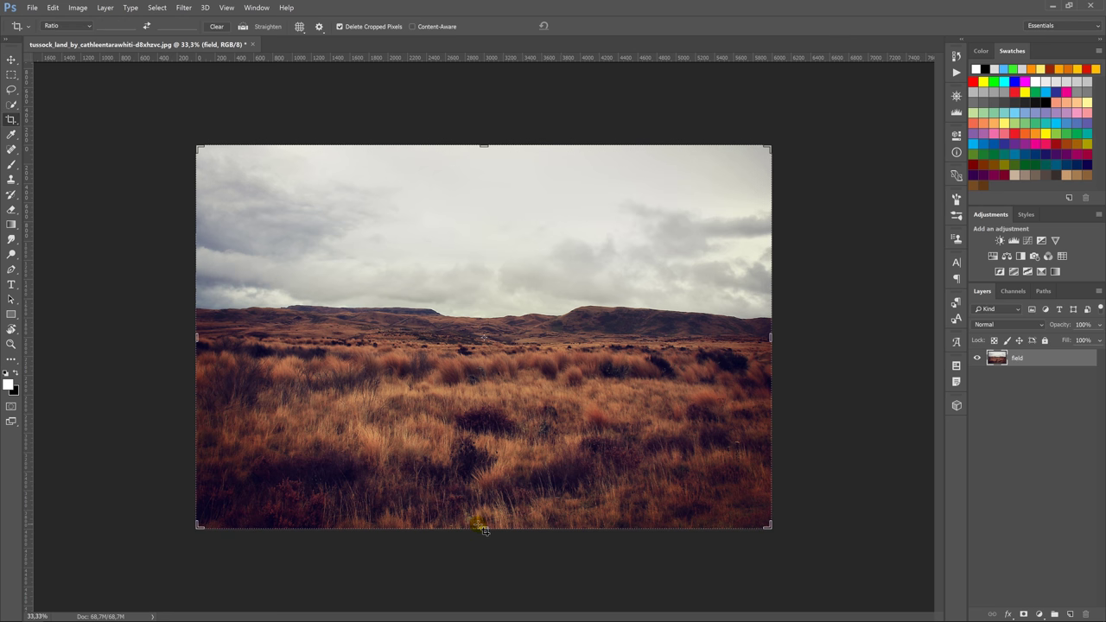
{"action": "left_click_drag", "start_coordinate": [484, 530], "coordinate": [484, 509]}
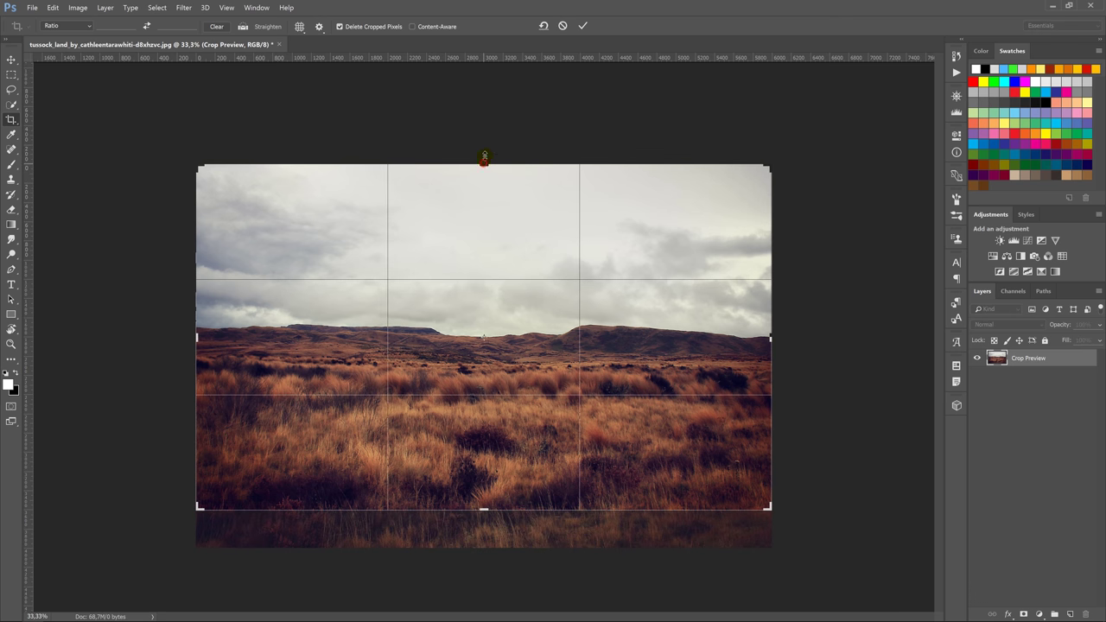
{"action": "left_click_drag", "start_coordinate": [484, 158], "coordinate": [489, 115]}
{"action": "key", "text": "Return"}
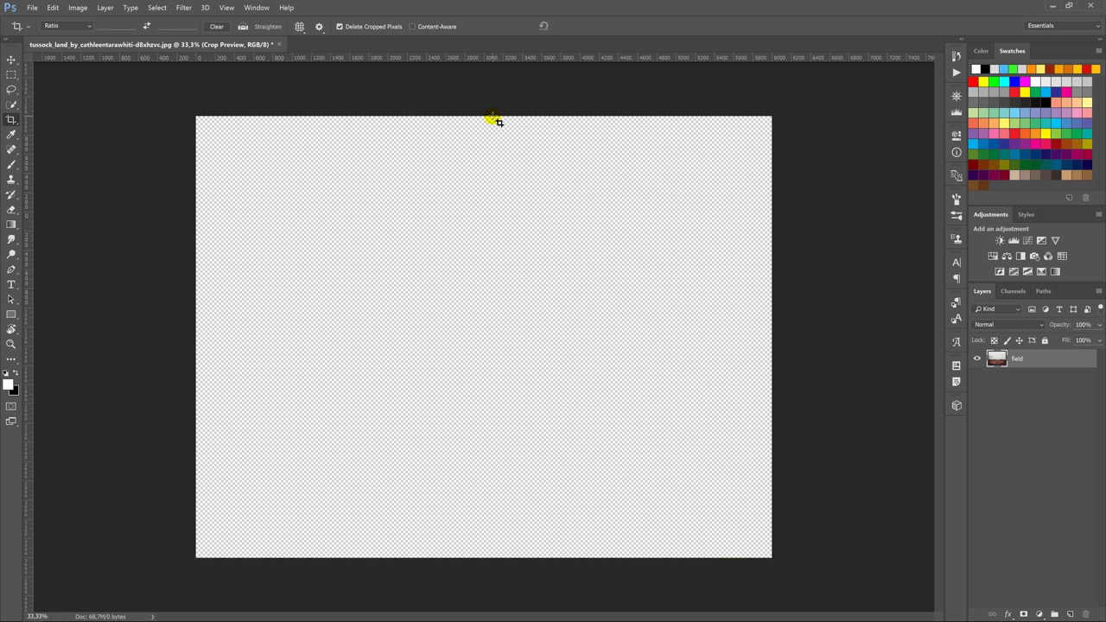
{"action": "left_click", "coordinate": [12, 59]}
- Open the darkclouds storm photo and drag it onto the field canvas as a new layer
{"action": "right_click", "coordinate": [348, 39]}
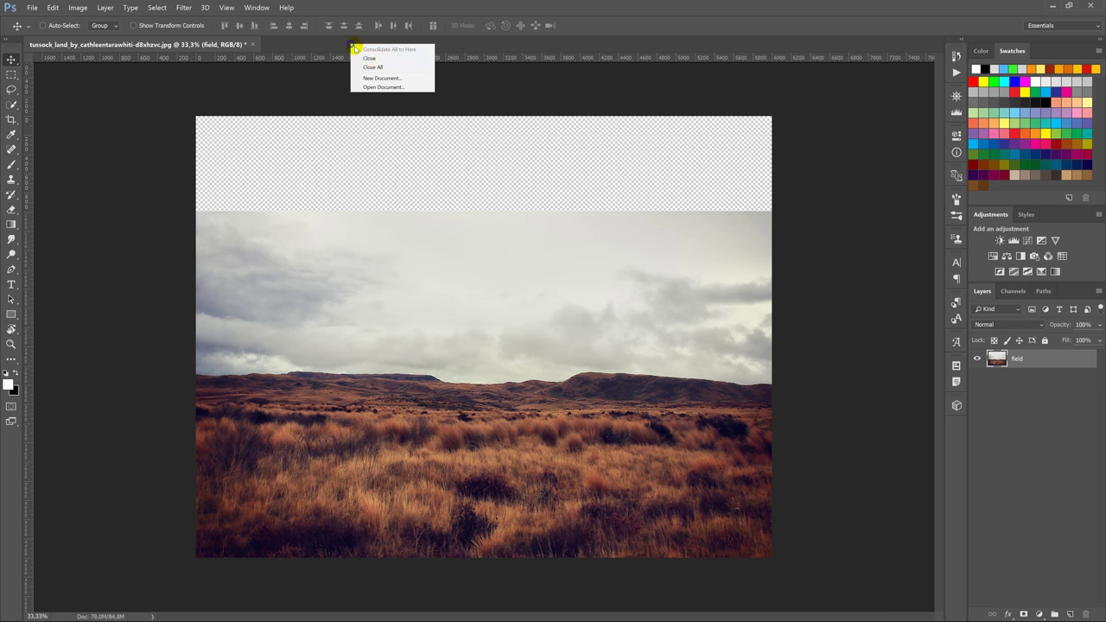
{"action": "left_click", "coordinate": [378, 86]}
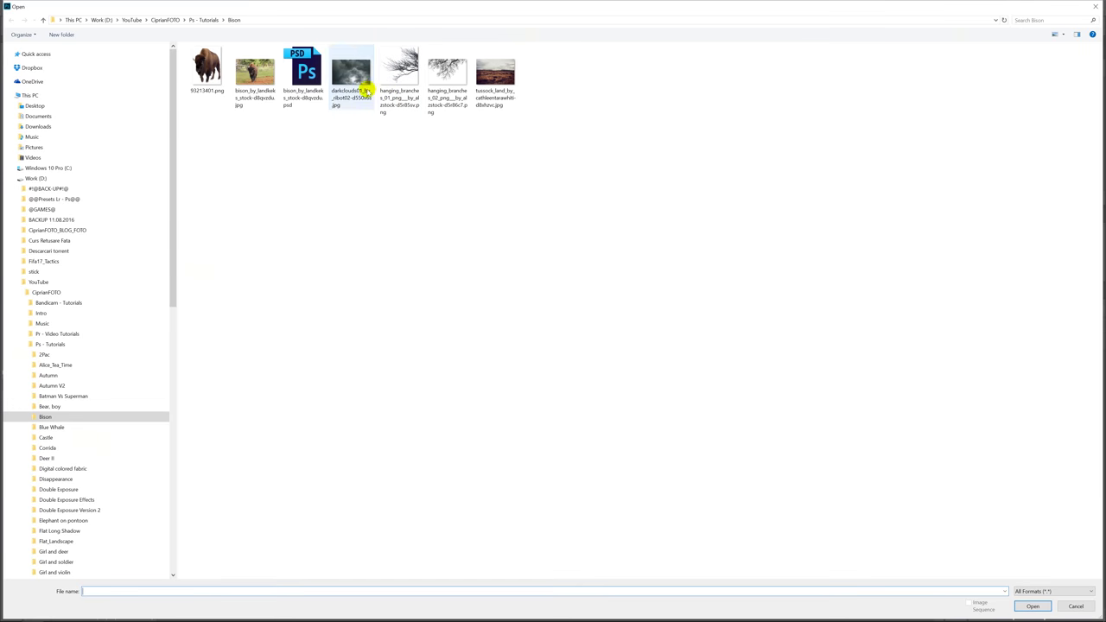
{"action": "double_click", "coordinate": [361, 79]}
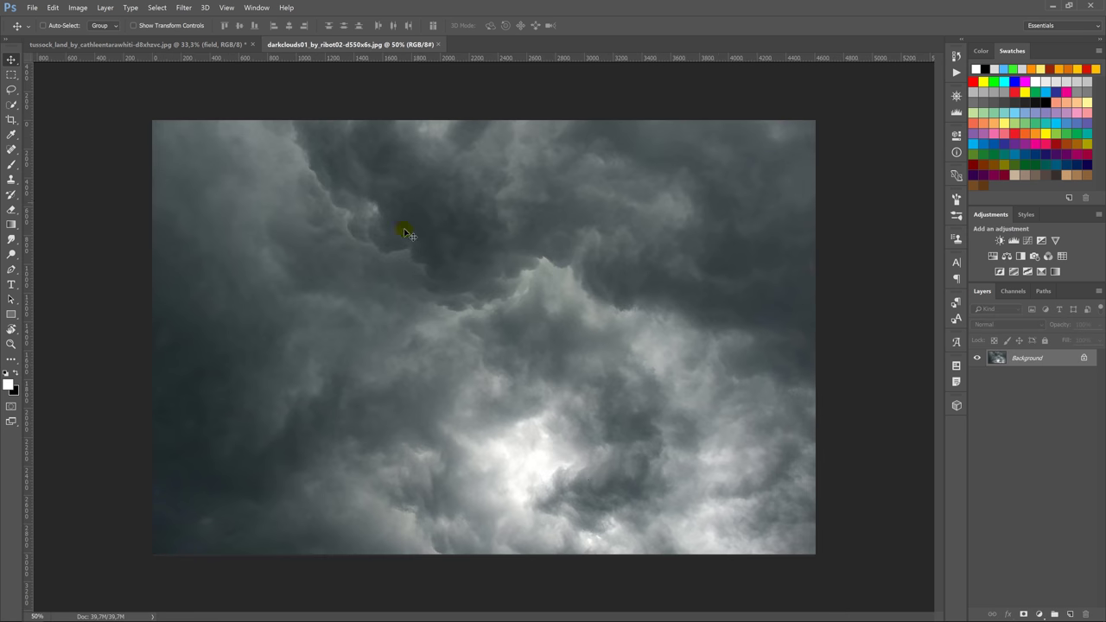
{"action": "left_click_drag", "start_coordinate": [467, 297], "coordinate": [184, 45]}
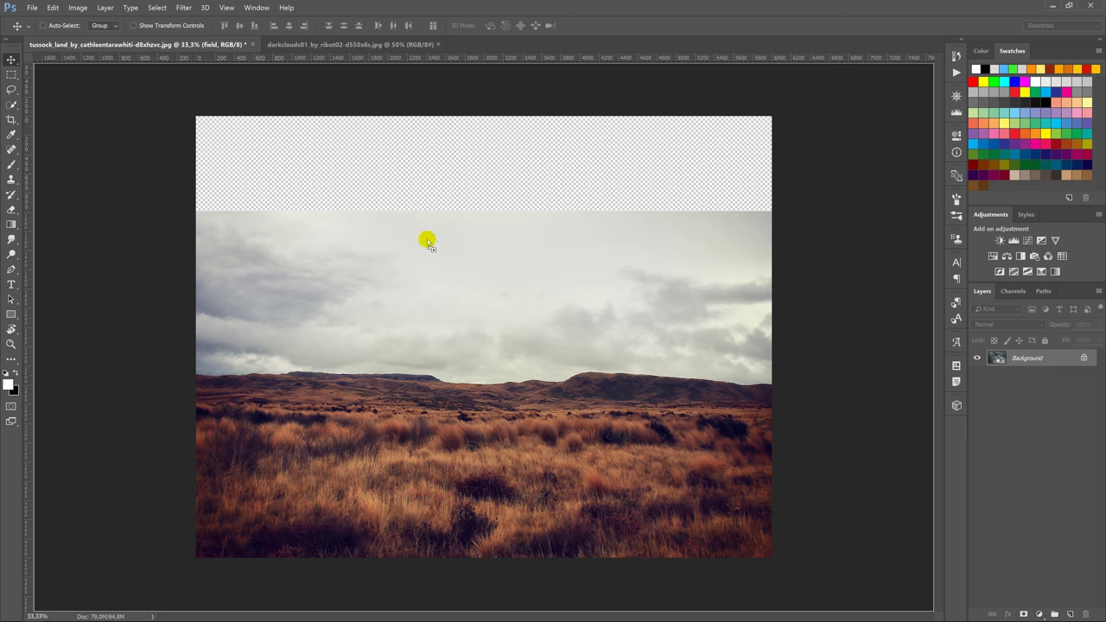
{"action": "mouse_move", "coordinate": [185, 45]}
{"action": "left_mouse_down"}
{"action": "mouse_move", "coordinate": [456, 249]}
{"action": "mouse_move", "coordinate": [424, 241]}
{"action": "mouse_move", "coordinate": [431, 248]}
{"action": "left_mouse_up"}
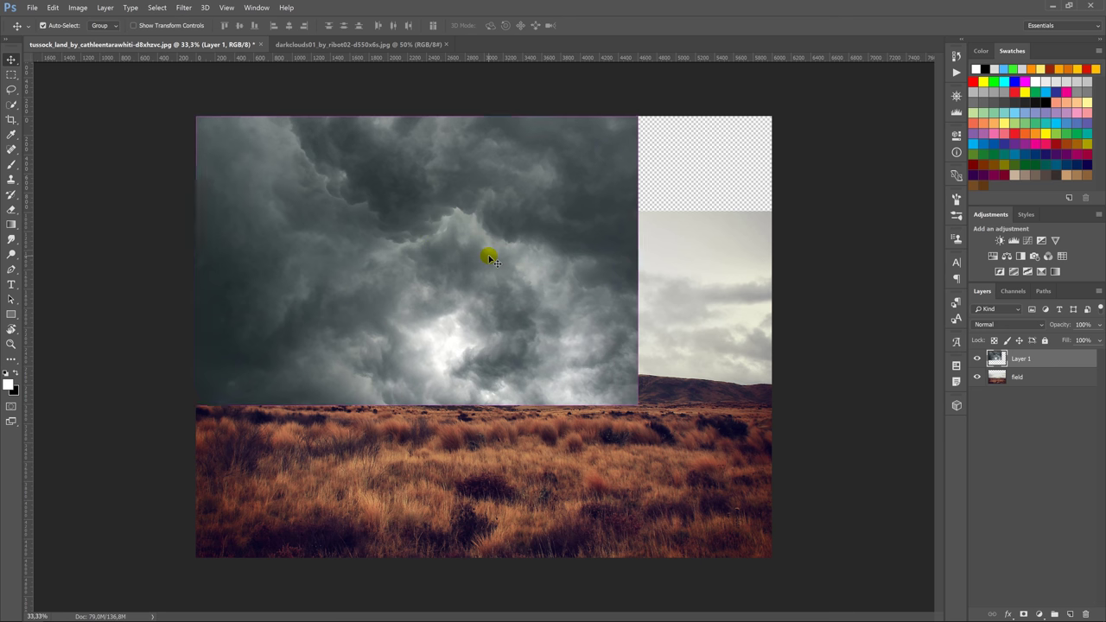
- Scale the clouds to fill the sky down to the horizon and name the layer clouds
{"action": "key", "text": "ctrl+t"}
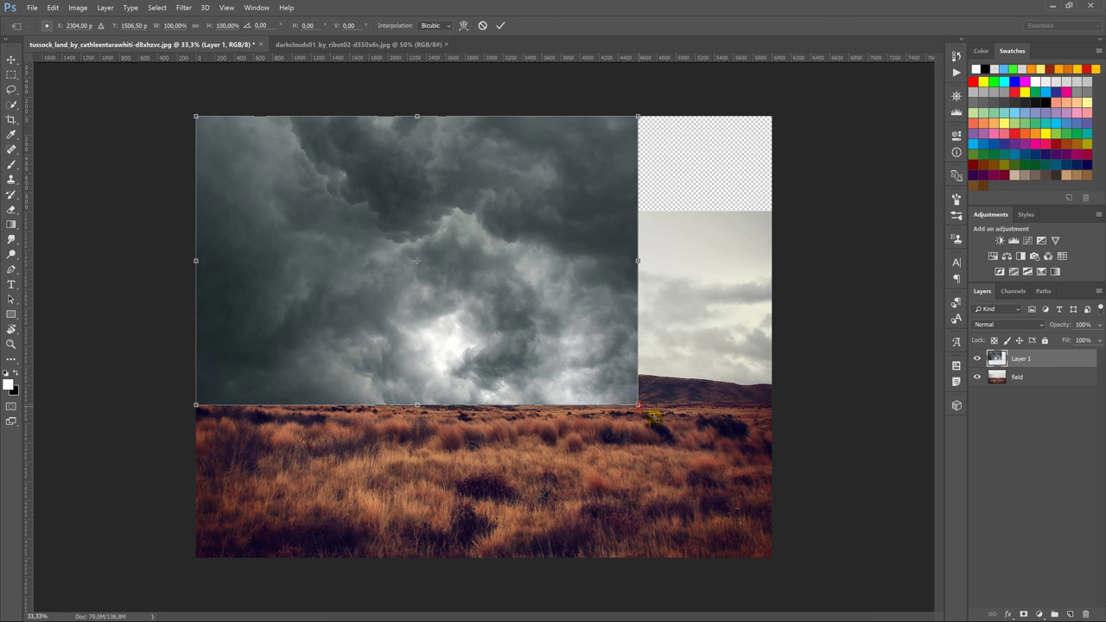
{"action": "left_click_drag", "start_coordinate": [640, 407], "coordinate": [774, 460]}
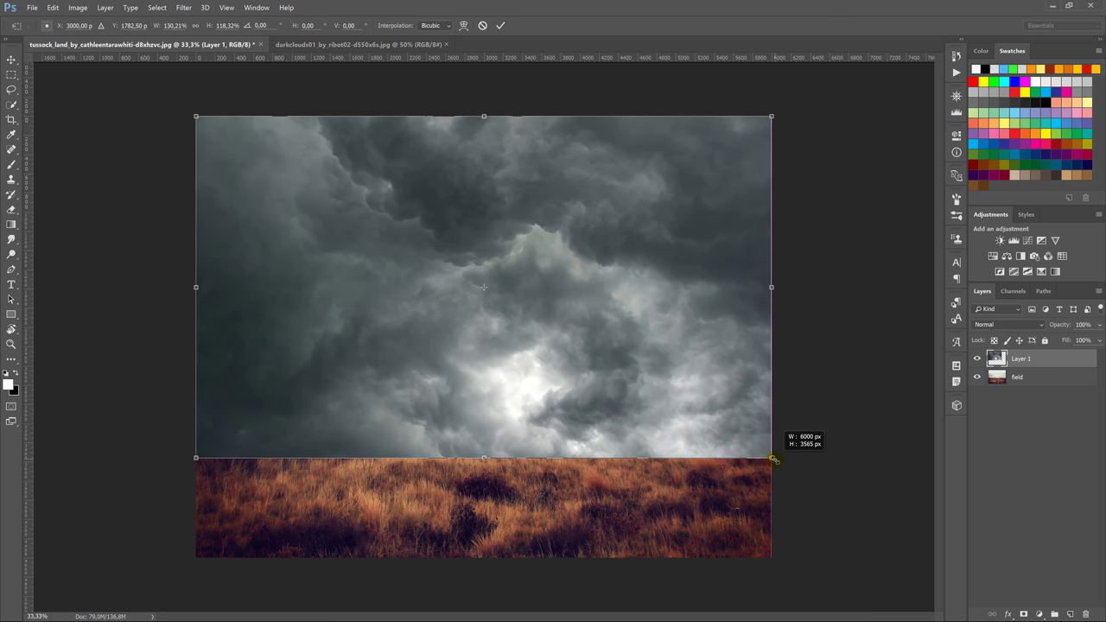
{"action": "left_click_drag", "start_coordinate": [773, 460], "coordinate": [780, 474]}
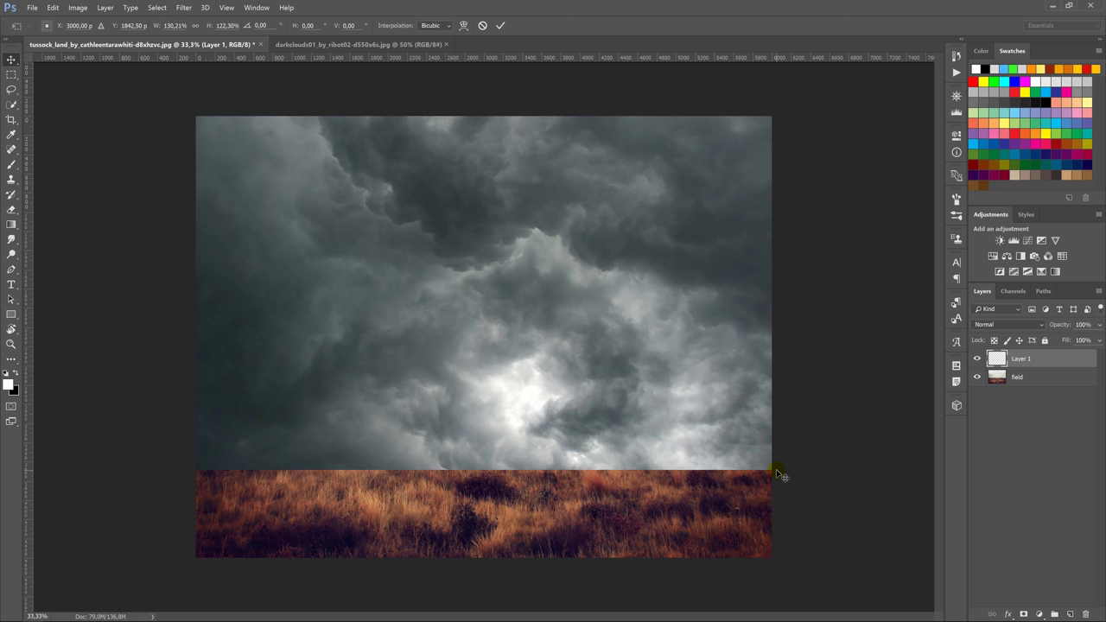
{"action": "key", "text": "Return"}
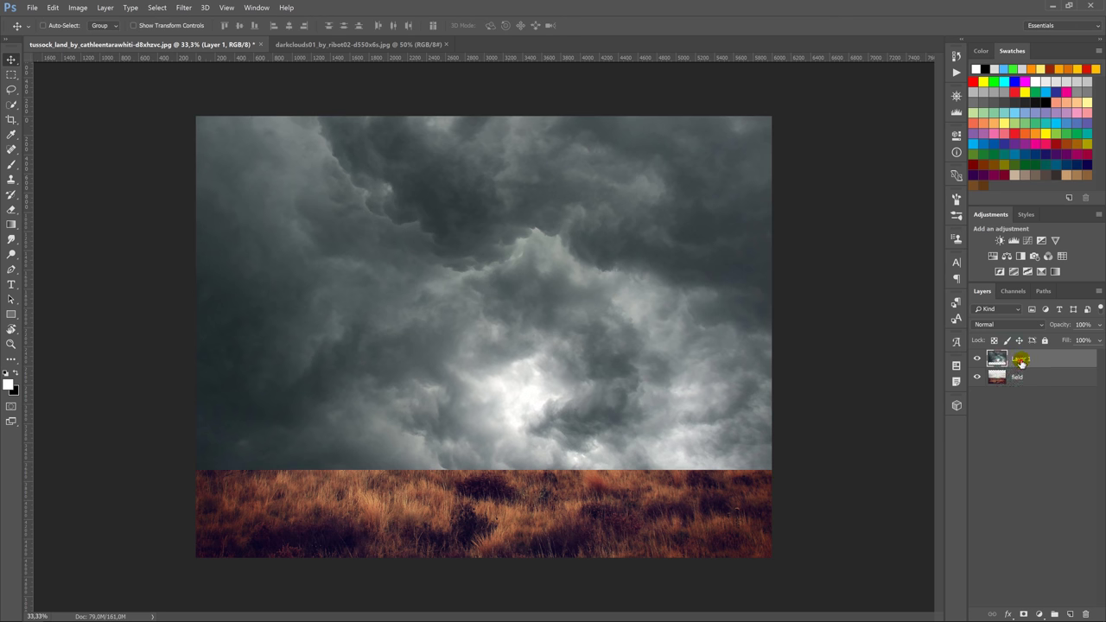
{"action": "double_click", "coordinate": [1020, 361]}
{"action": "type", "text": "louds"}
{"action": "key", "text": "Return"}
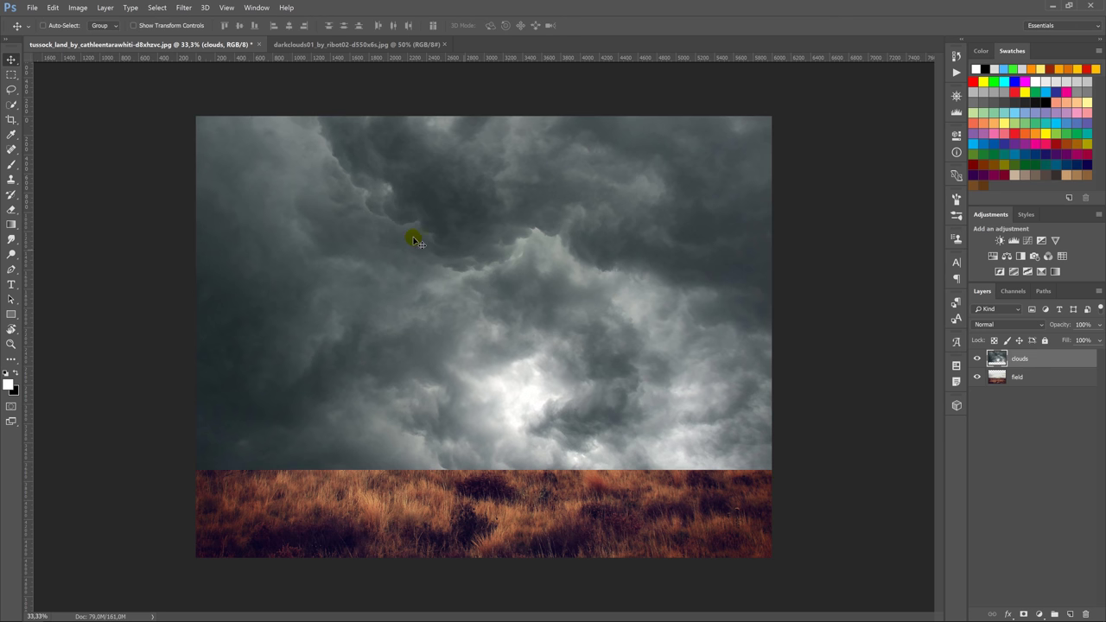
{"action": "left_click", "coordinate": [16, 151]}
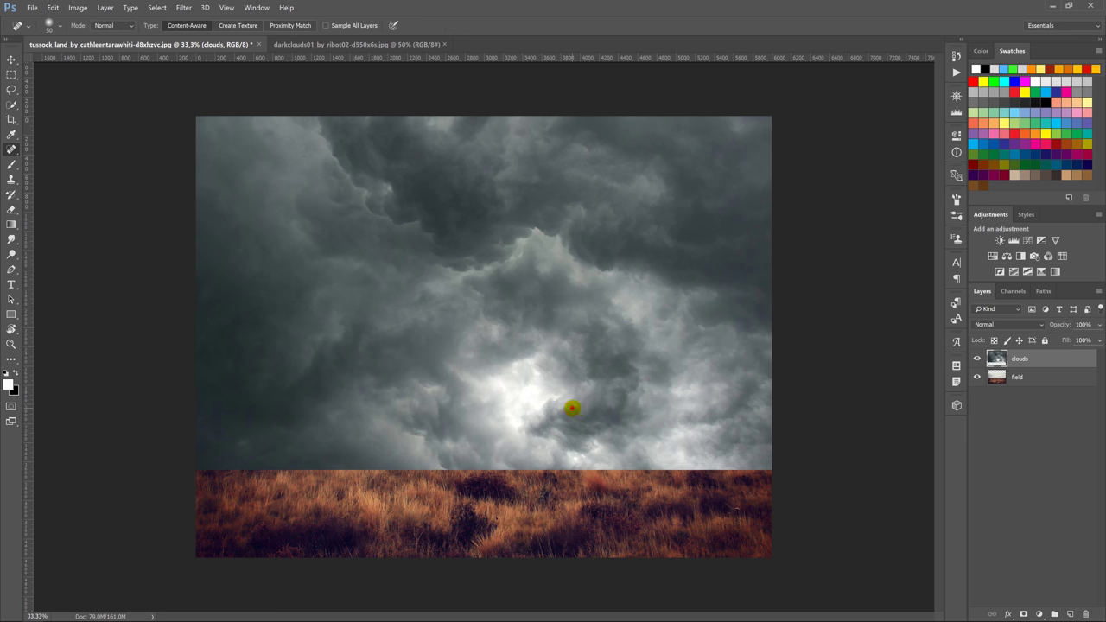
- Mask the clouds layer with black-to-white gradients fading its bottom into the field
{"action": "left_click", "coordinate": [13, 61]}
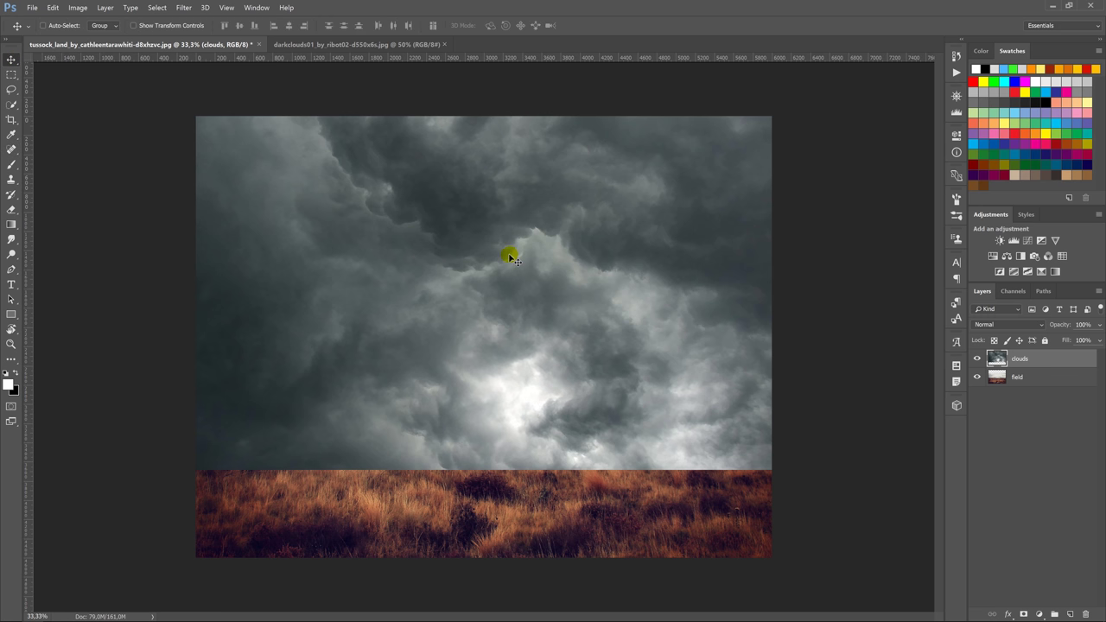
{"action": "left_click", "coordinate": [1023, 614]}
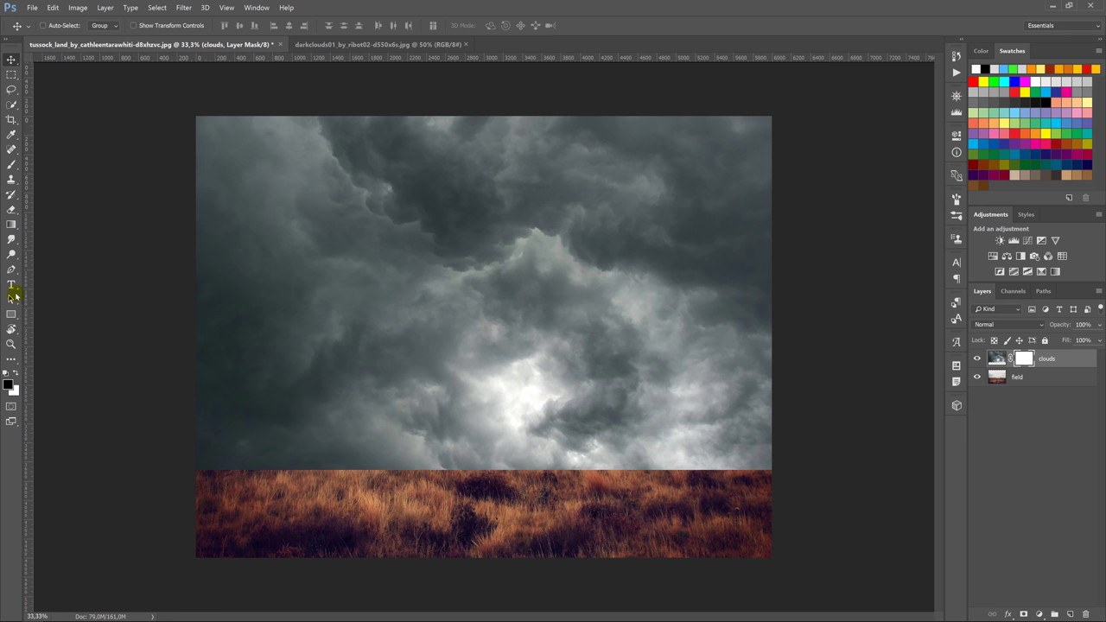
{"action": "left_click", "coordinate": [10, 224]}
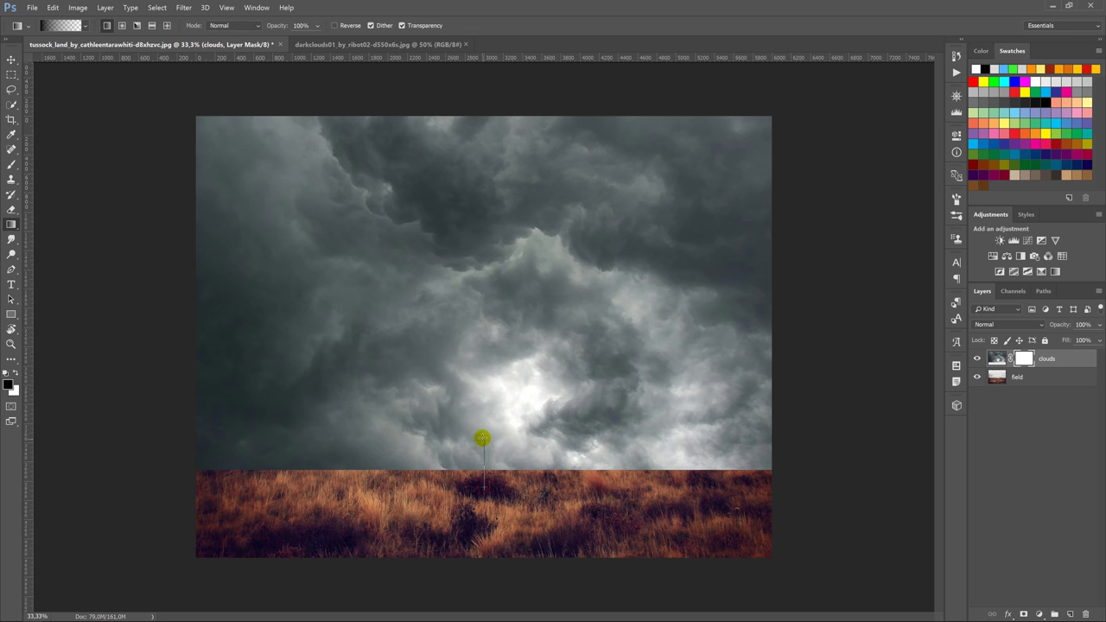
{"action": "left_click_drag", "start_coordinate": [484, 466], "coordinate": [484, 423]}
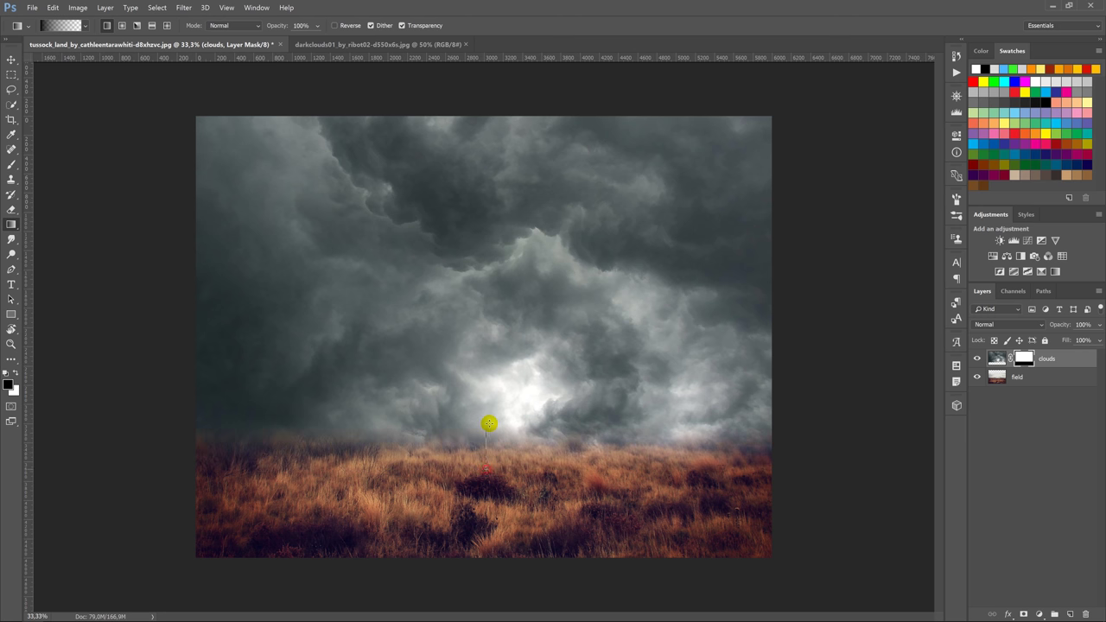
{"action": "left_click_drag", "start_coordinate": [486, 468], "coordinate": [500, 404]}
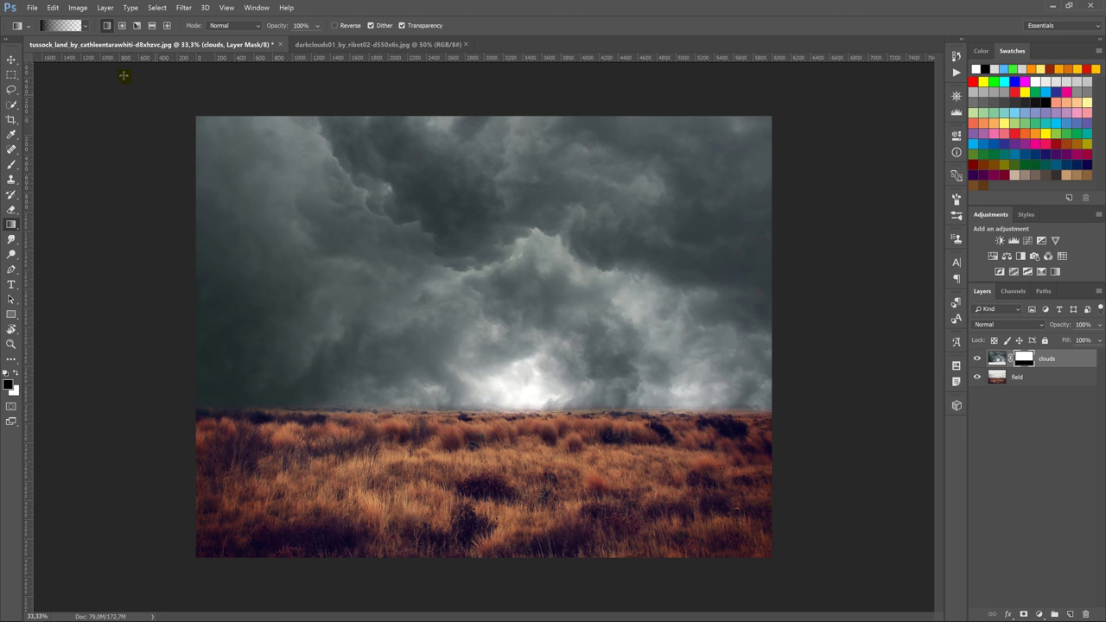
- Close the separate darkclouds photo and select the field layer
{"action": "left_click", "coordinate": [11, 59]}
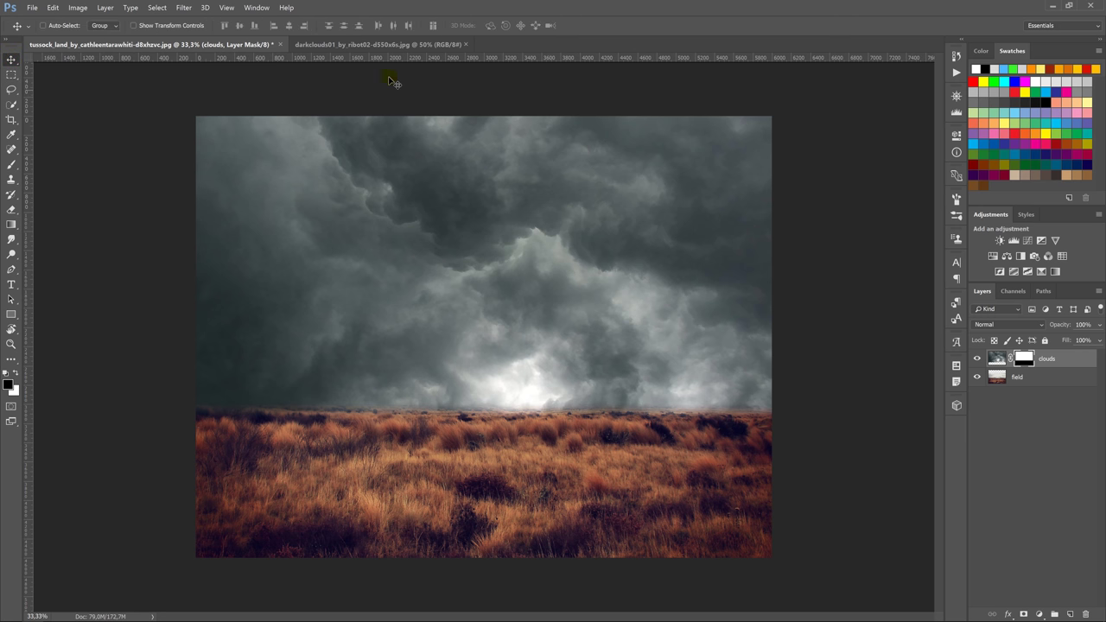
{"action": "left_click", "coordinate": [467, 45]}
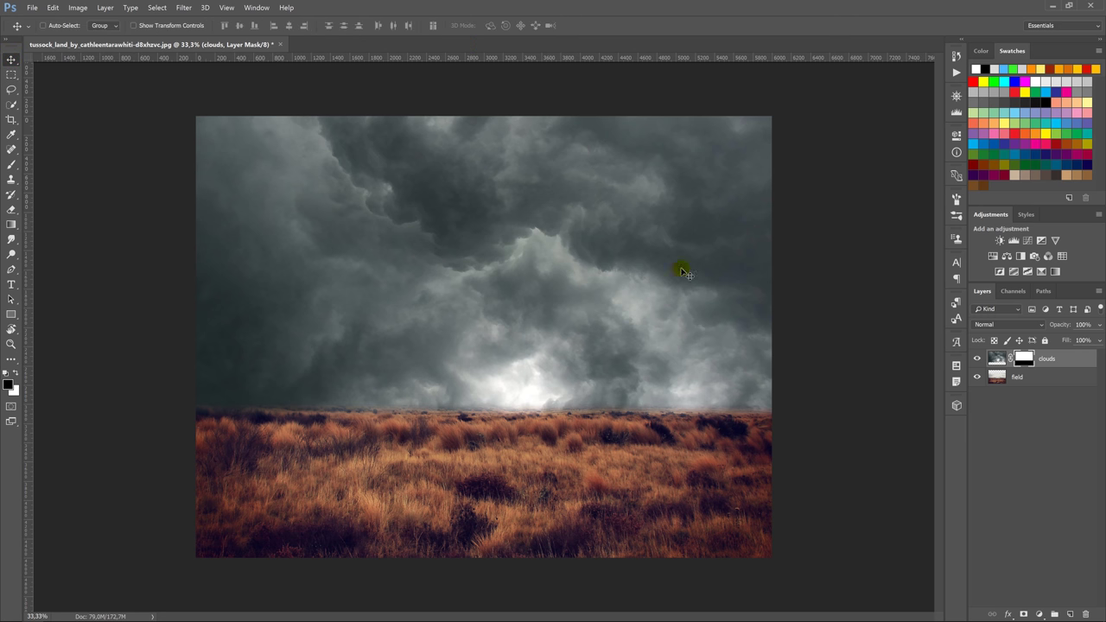
{"action": "left_click", "coordinate": [1000, 378]}
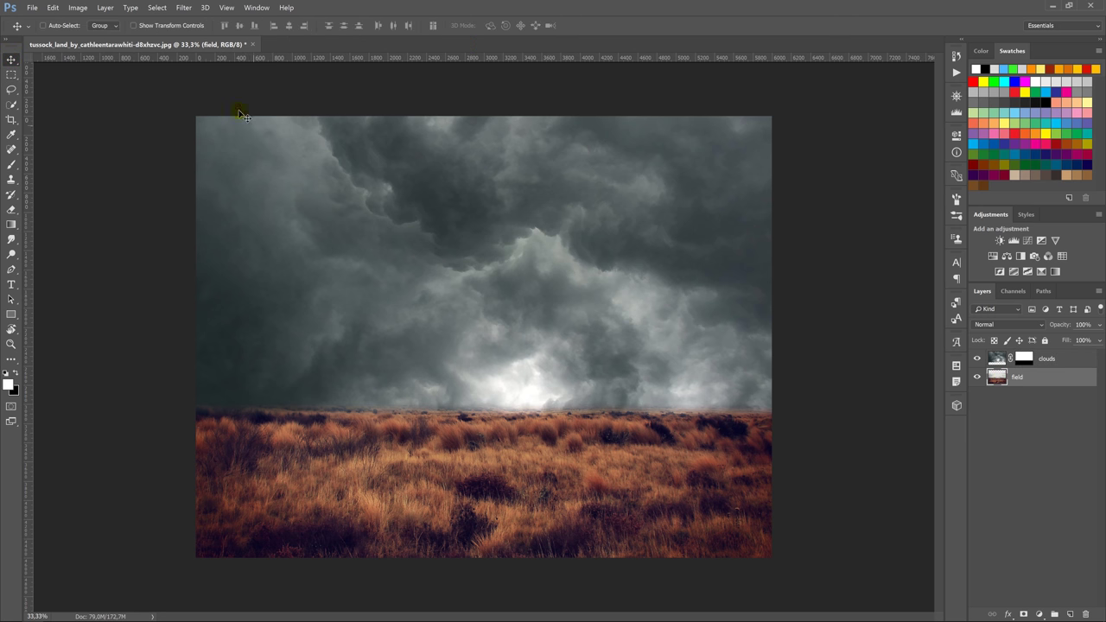
- Field-blur the grass with a 10 px horizon pin and a second foreground pin
{"action": "left_click", "coordinate": [183, 7]}
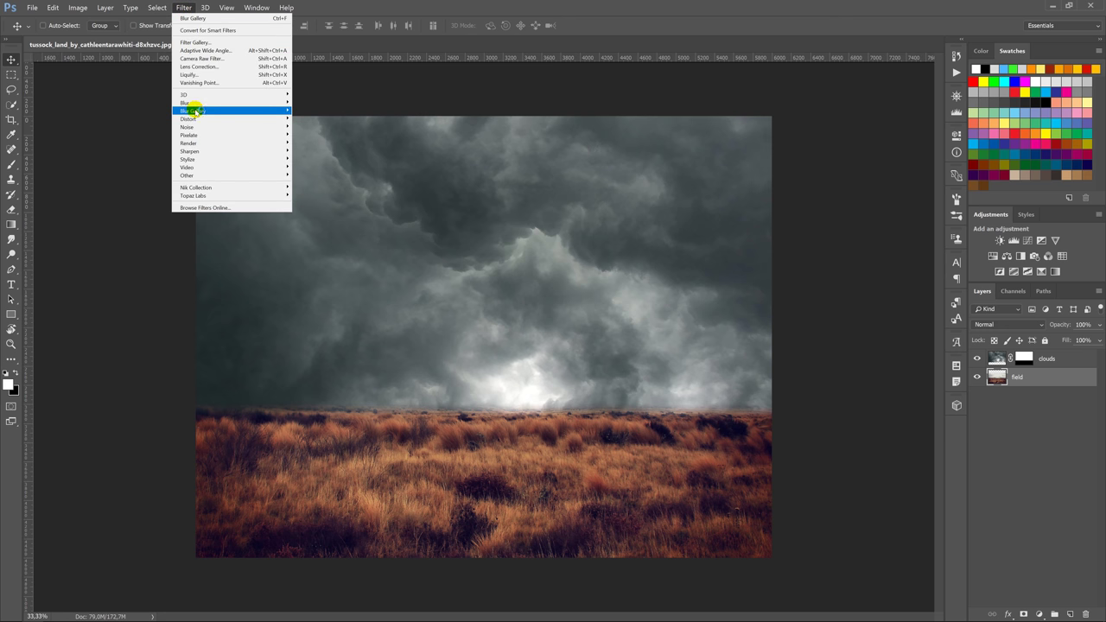
{"action": "mouse_move", "coordinate": [192, 111]}
{"action": "left_click", "coordinate": [152, 110]}
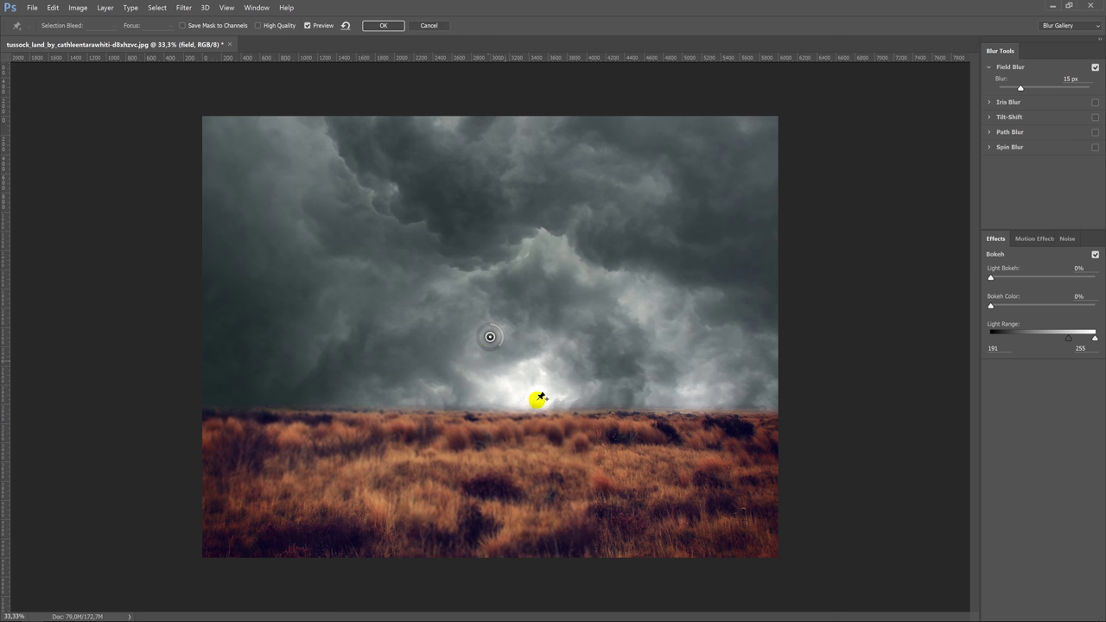
{"action": "left_click_drag", "start_coordinate": [489, 337], "coordinate": [494, 423]}
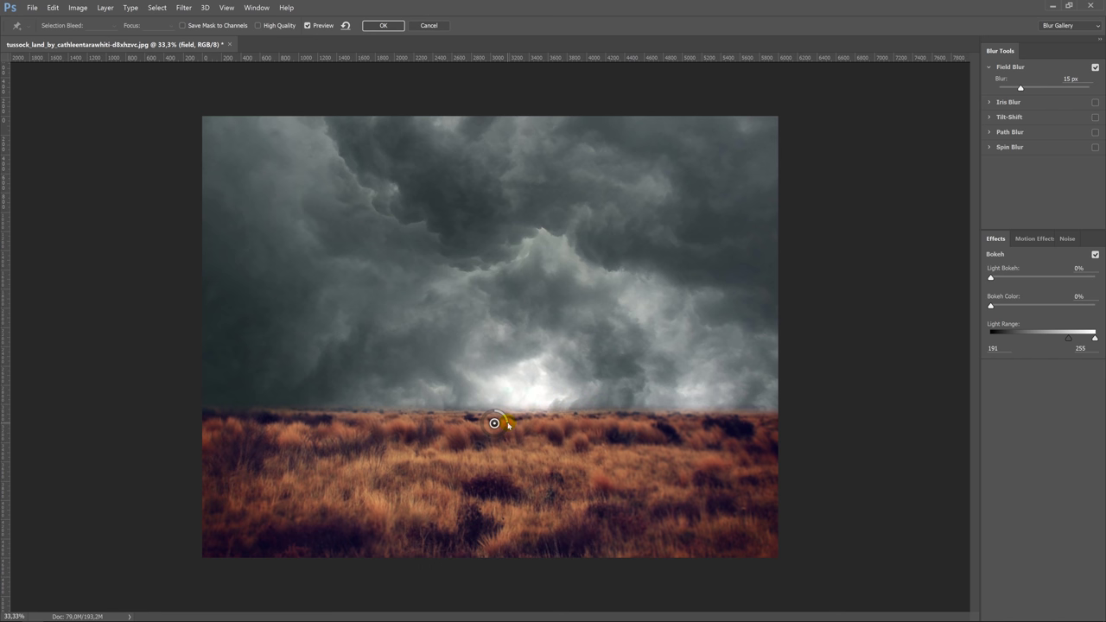
{"action": "left_click_drag", "start_coordinate": [509, 427], "coordinate": [511, 425]}
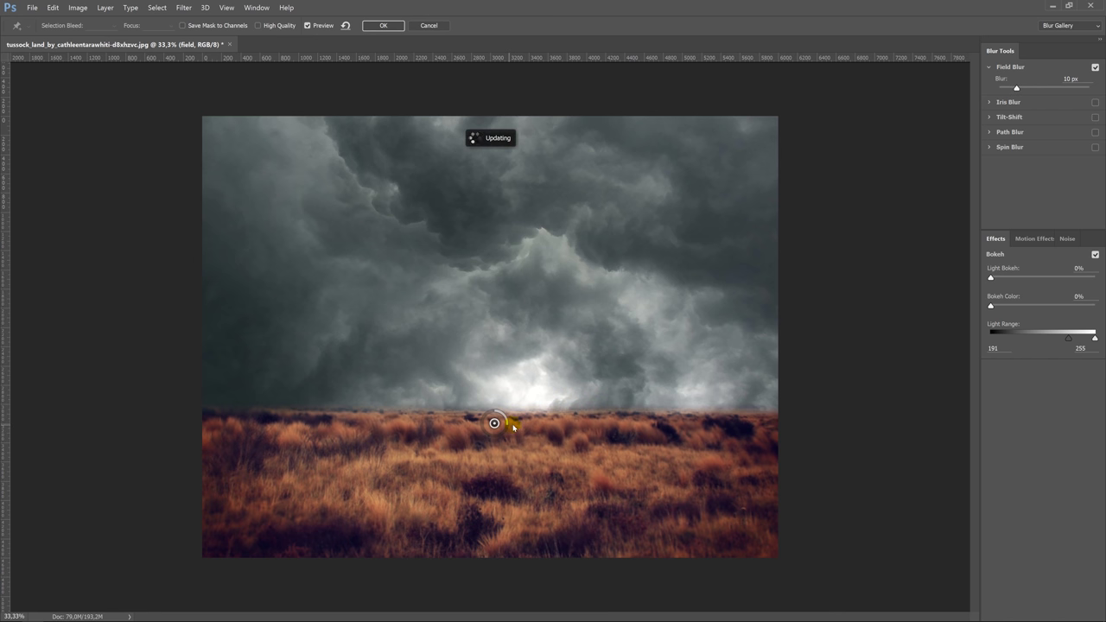
{"action": "left_click", "coordinate": [499, 539]}
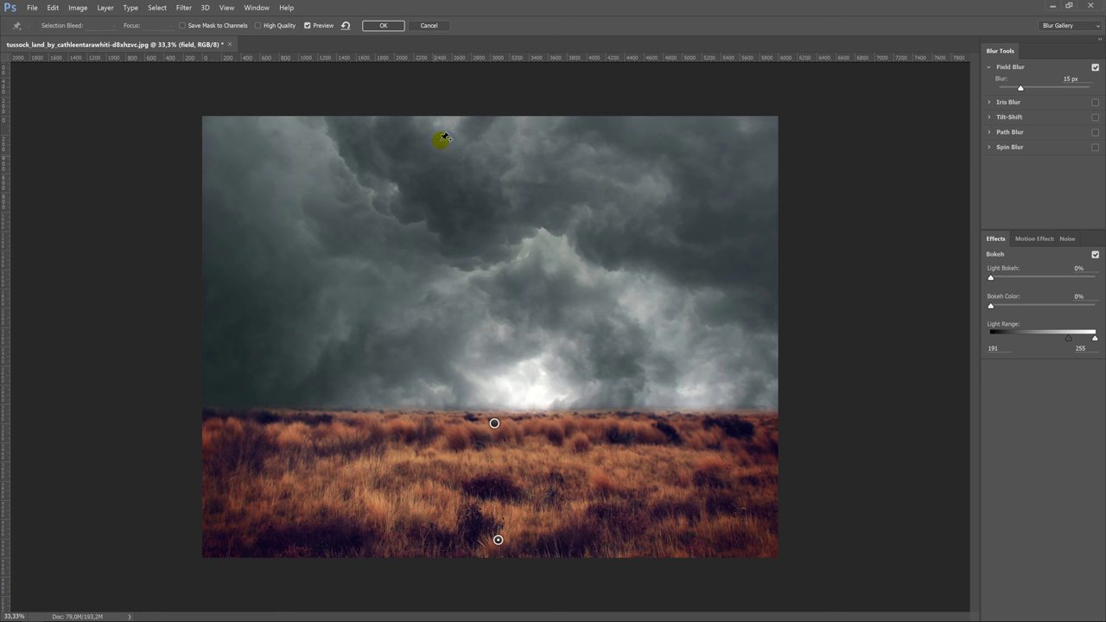
{"action": "left_click", "coordinate": [392, 28]}
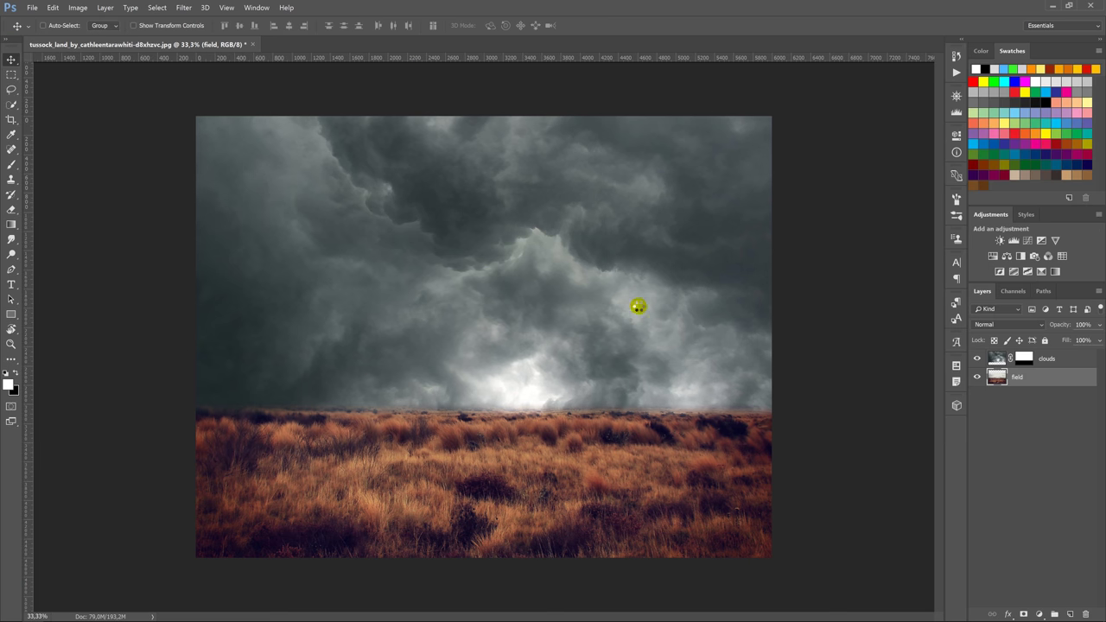
- Field-blur the clouds with a centre pin and a lighter 10 px top pin, then reopen the Open dialog
{"action": "left_click", "coordinate": [996, 359]}
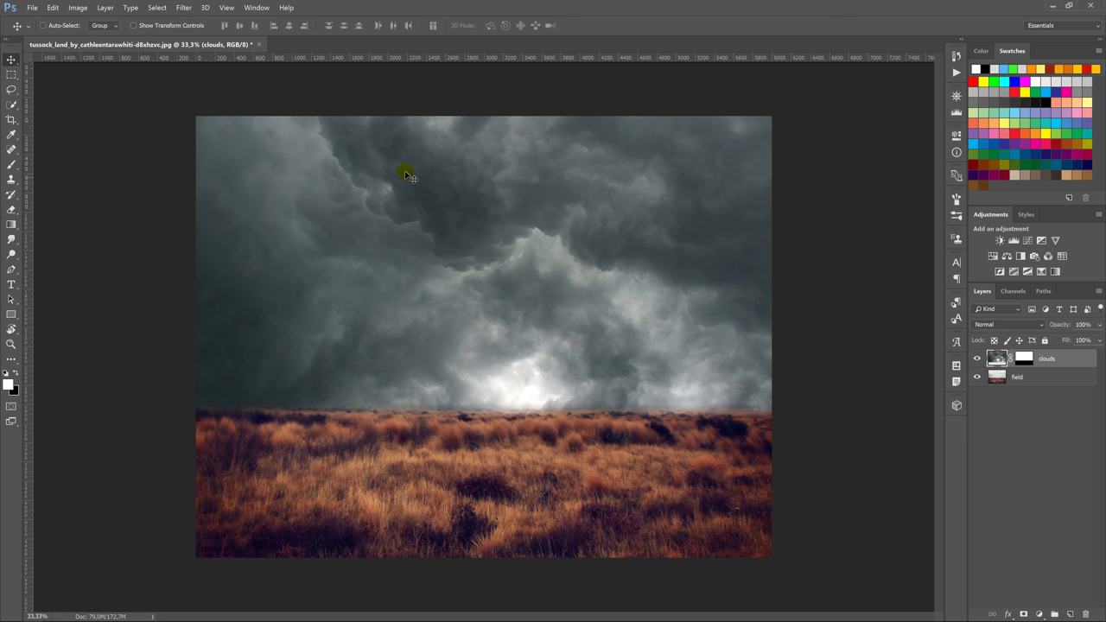
{"action": "left_click", "coordinate": [187, 9]}
{"action": "mouse_move", "coordinate": [193, 111]}
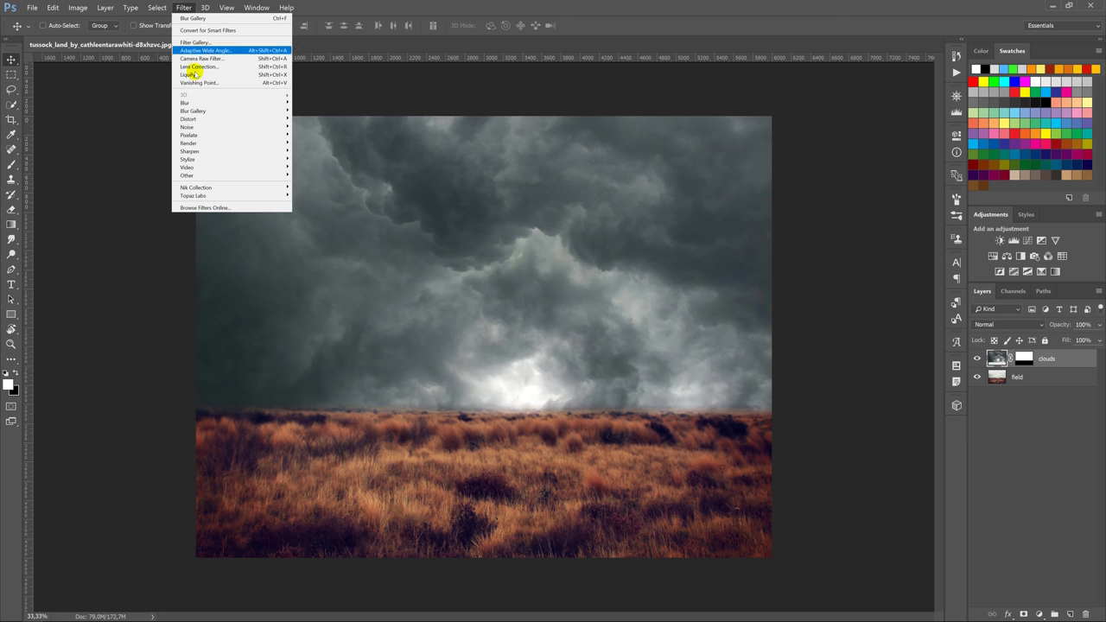
{"action": "left_click", "coordinate": [164, 112]}
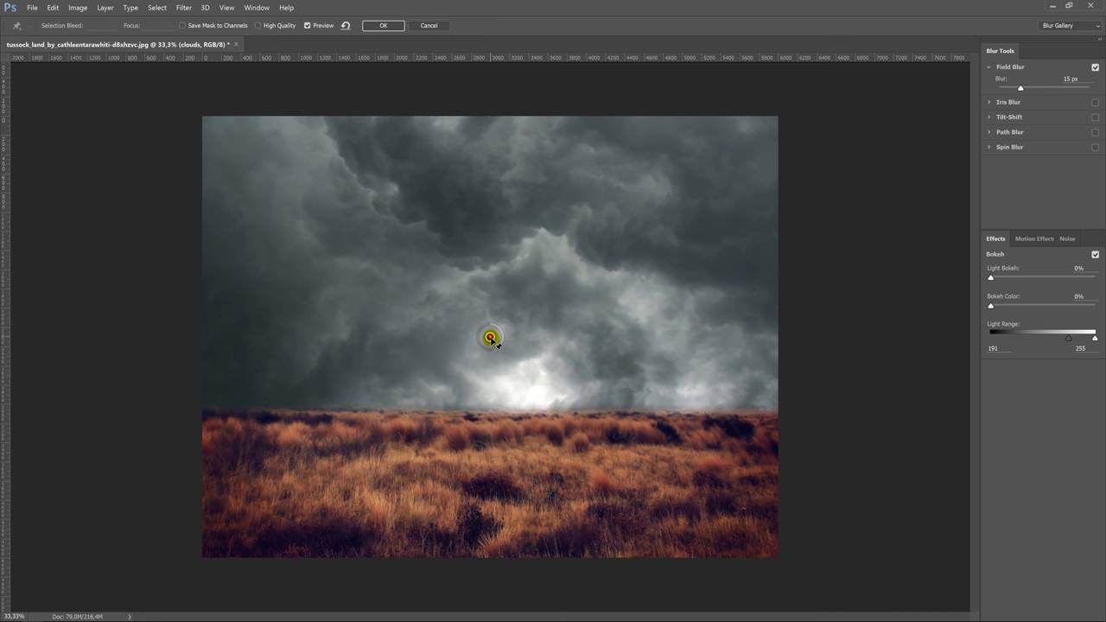
{"action": "mouse_move", "coordinate": [490, 337]}
{"action": "left_mouse_down"}
{"action": "mouse_move", "coordinate": [493, 382]}
{"action": "mouse_move", "coordinate": [501, 370]}
{"action": "left_mouse_up"}
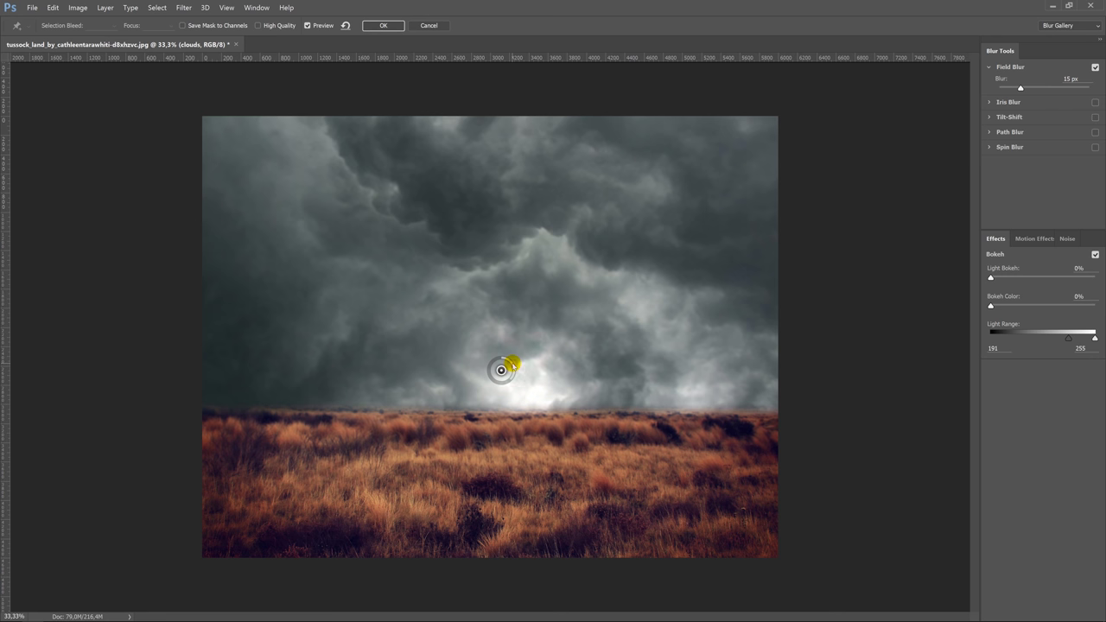
{"action": "left_click_drag", "start_coordinate": [511, 365], "coordinate": [509, 361]}
{"action": "left_click", "coordinate": [492, 179]}
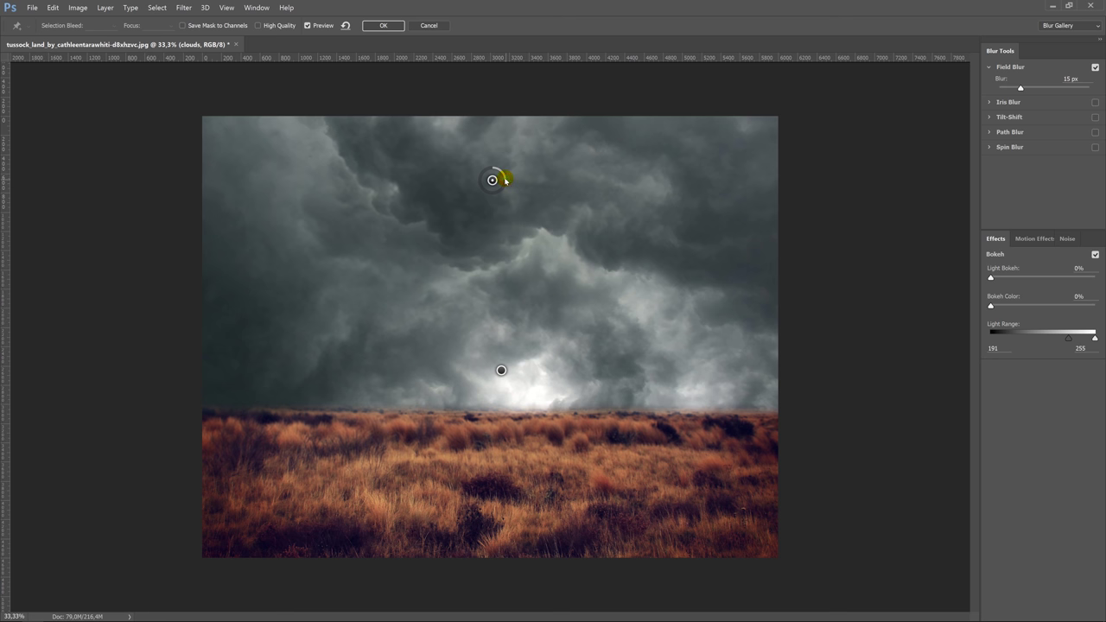
{"action": "left_click_drag", "start_coordinate": [507, 181], "coordinate": [504, 179]}
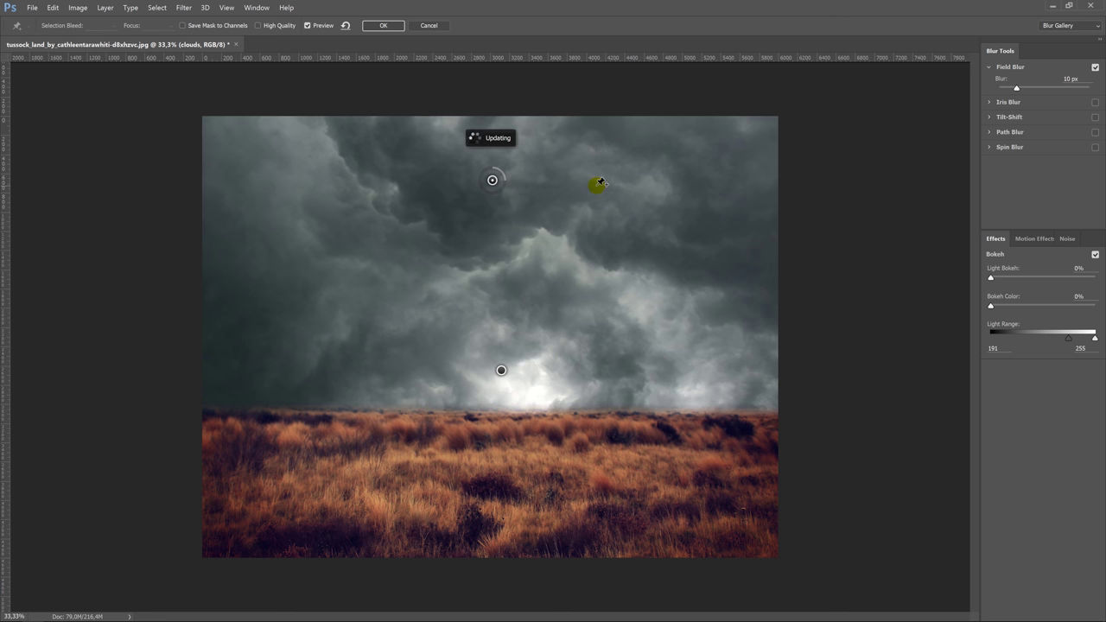
{"action": "left_click", "coordinate": [395, 27]}
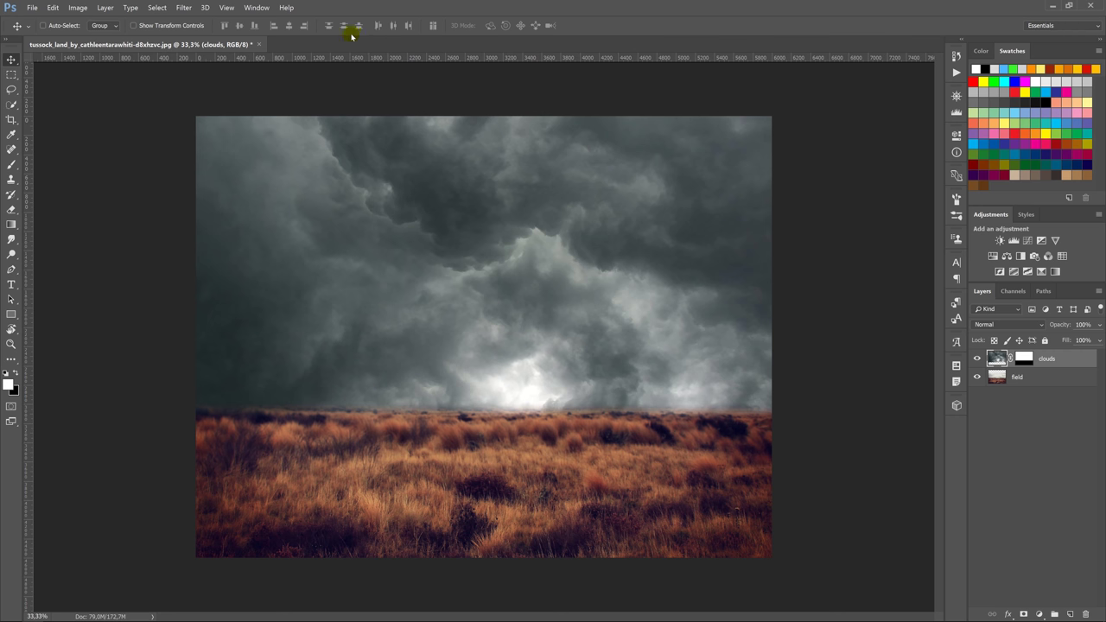
{"action": "right_click", "coordinate": [377, 43]}
{"action": "left_click", "coordinate": [410, 82]}
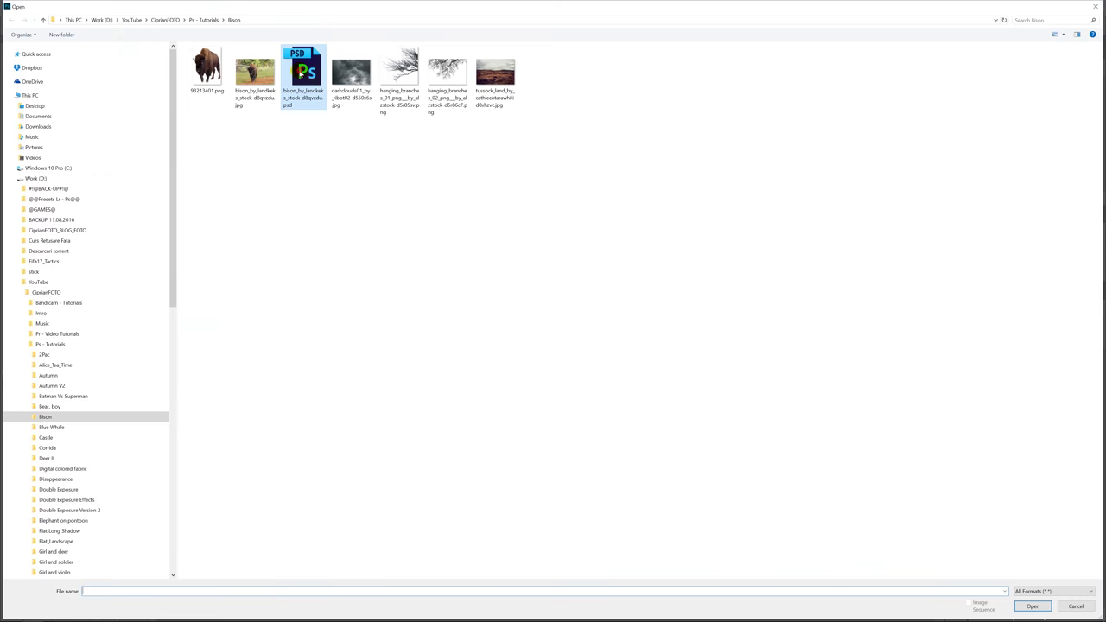
- Open the bison PSD, drag its cut-out layer into the field, and name it bison 1
{"action": "double_click", "coordinate": [298, 71]}
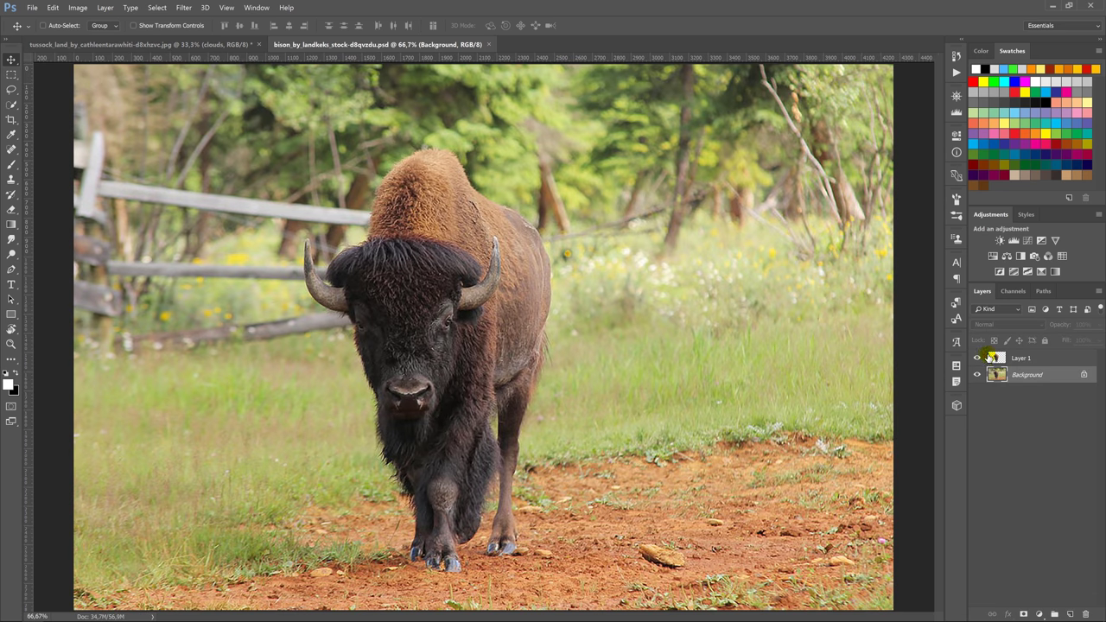
{"action": "left_click", "coordinate": [999, 357]}
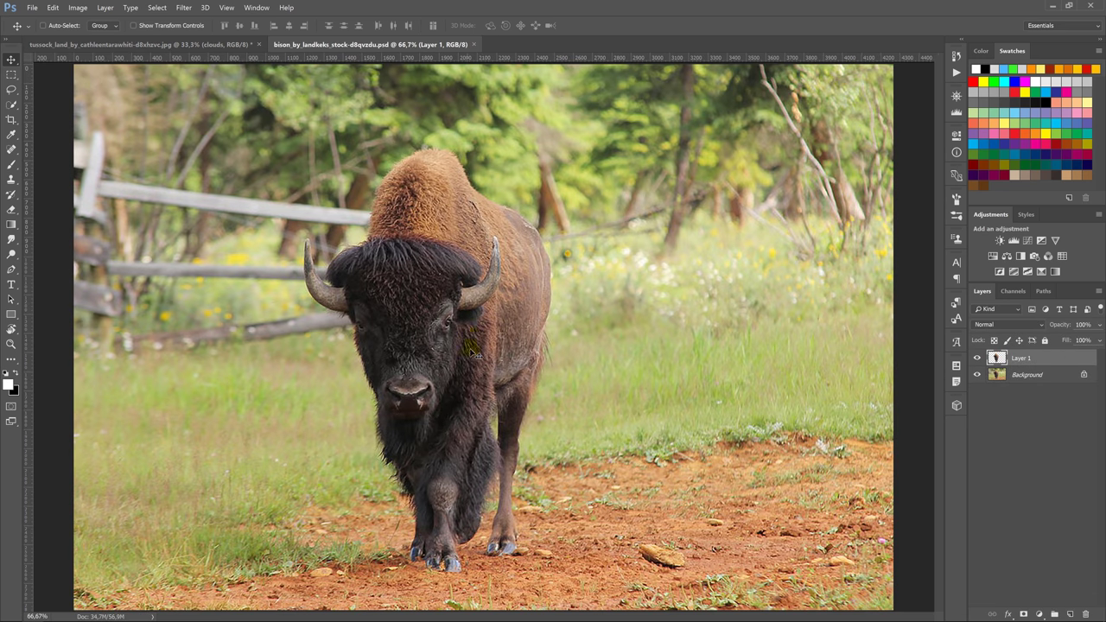
{"action": "mouse_move", "coordinate": [474, 351]}
{"action": "left_mouse_down"}
{"action": "mouse_move", "coordinate": [223, 43]}
{"action": "mouse_move", "coordinate": [467, 300]}
{"action": "mouse_move", "coordinate": [364, 421]}
{"action": "left_mouse_up"}
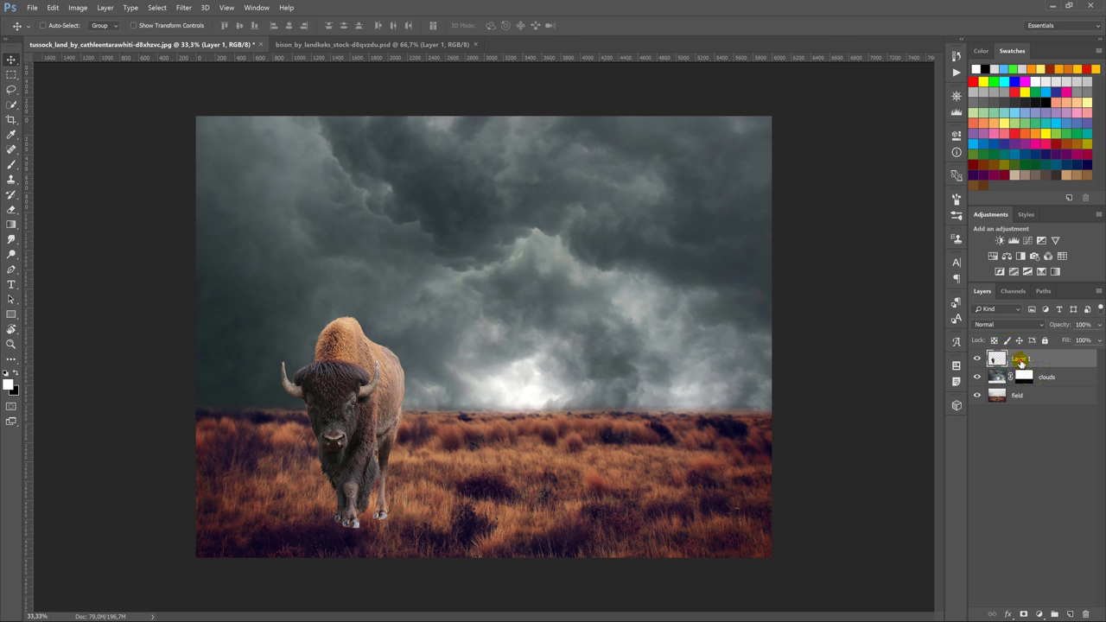
{"action": "double_click", "coordinate": [1021, 360]}
{"action": "type", "text": "bison"}
{"action": "key", "text": "Return"}
- Add a new layer clipped to bison 1 and choose Edit > Fill with 50% Gray
{"action": "left_click", "coordinate": [1070, 614]}
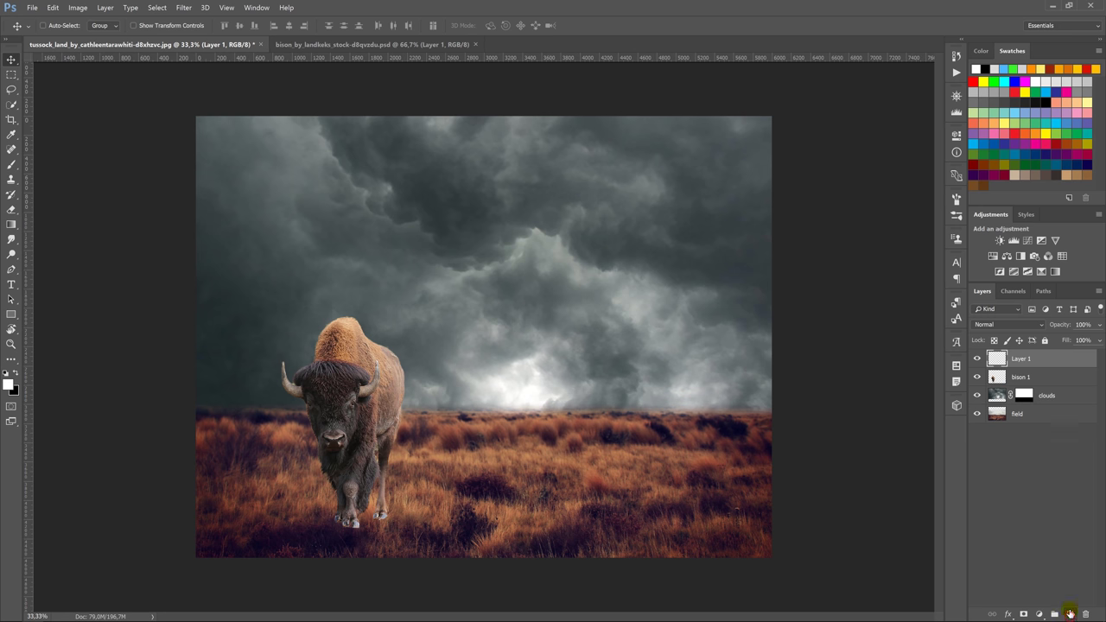
{"action": "left_click", "coordinate": [986, 367], "text": "alt"}
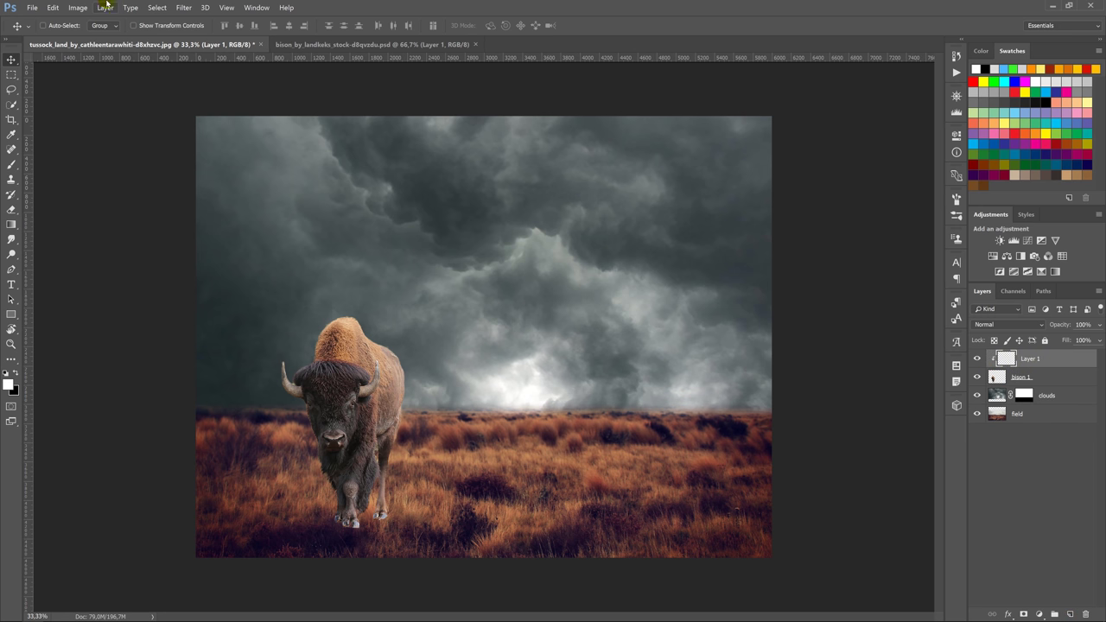
{"action": "left_click", "coordinate": [54, 8]}
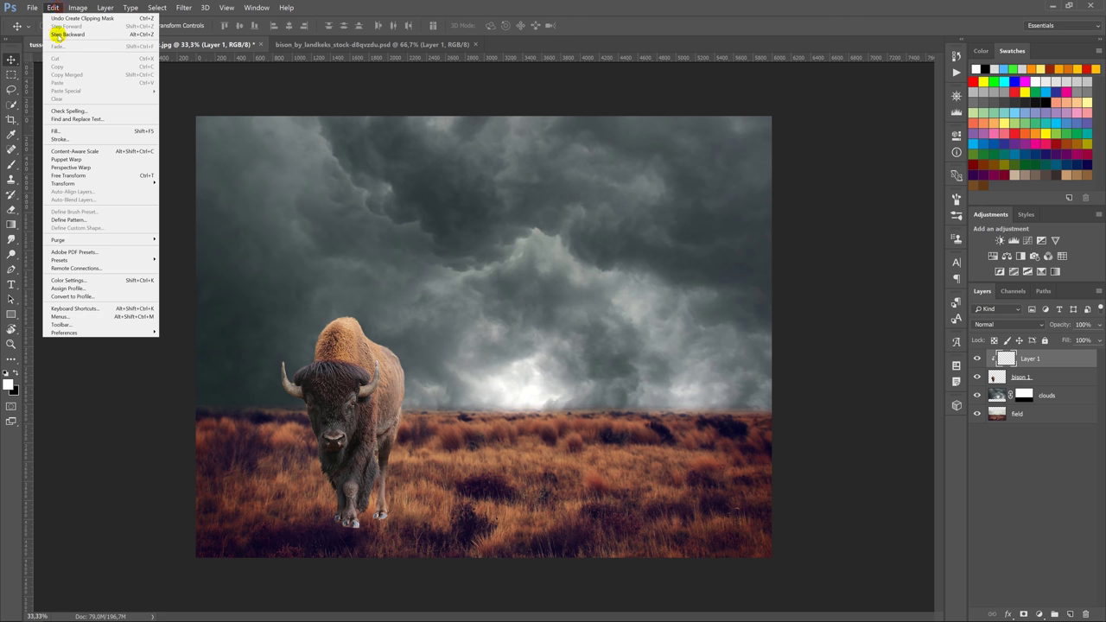
{"action": "left_click", "coordinate": [60, 127]}
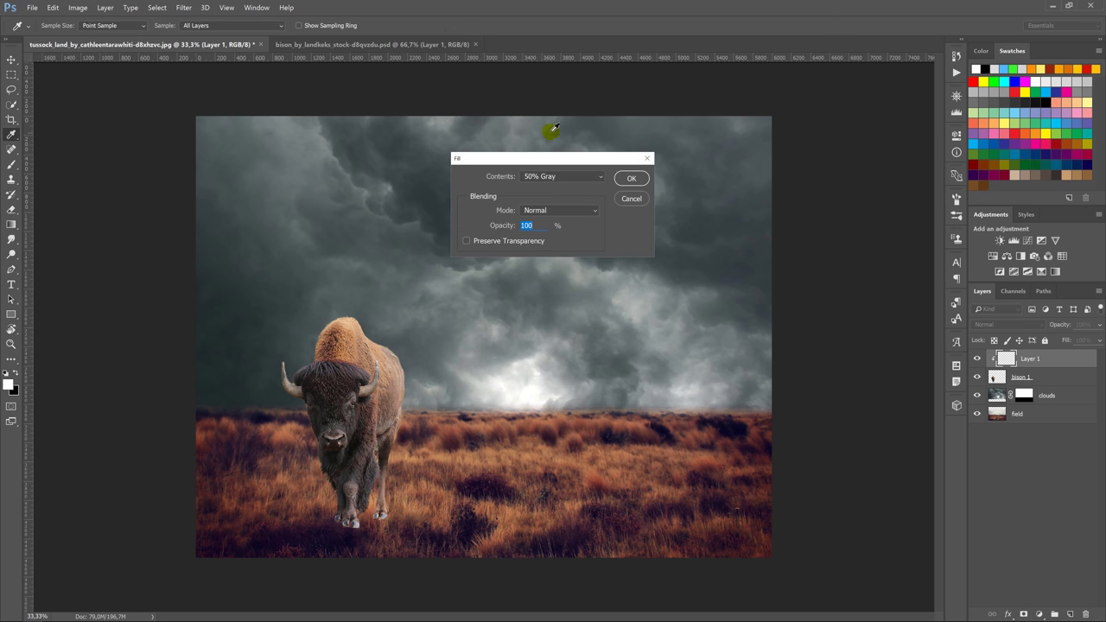
- Fill the clipped layer with 50% gray and set its blend mode to Overlay
{"action": "left_click", "coordinate": [632, 178]}
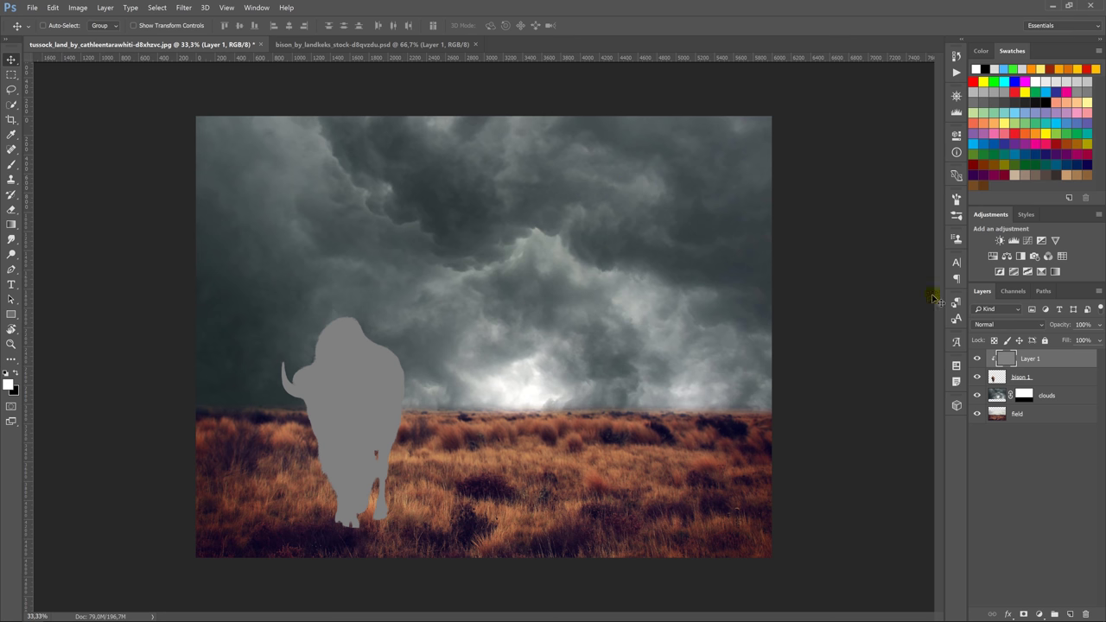
{"action": "left_click", "coordinate": [1011, 324]}
{"action": "left_click", "coordinate": [985, 438]}
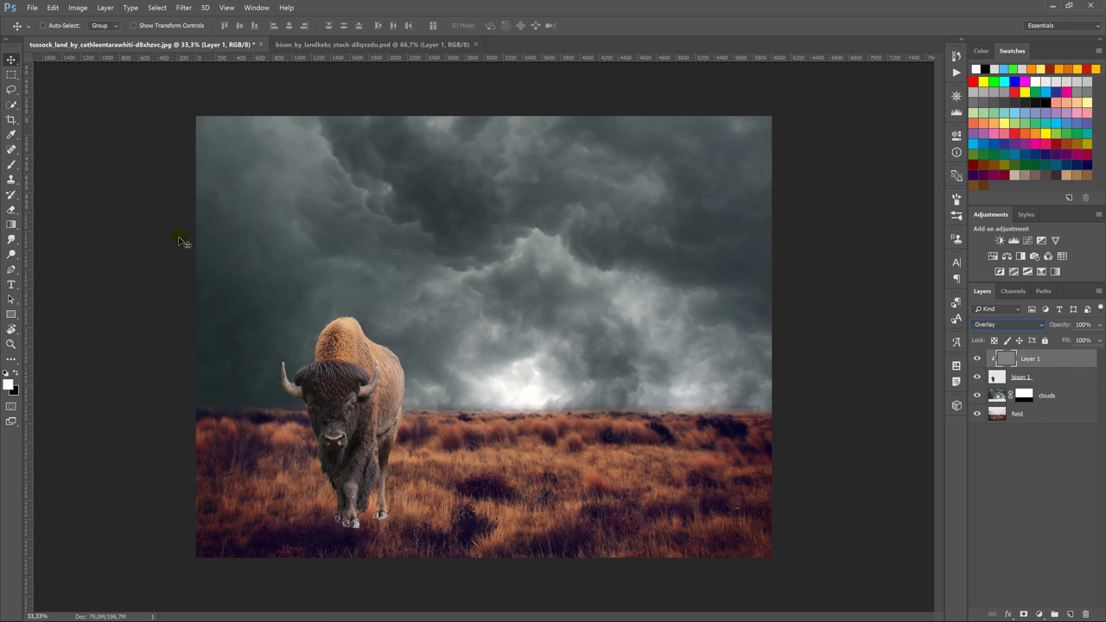
- Burn the midtones to darken the bison's hump, head, face and left horn
{"action": "left_click", "coordinate": [11, 254]}
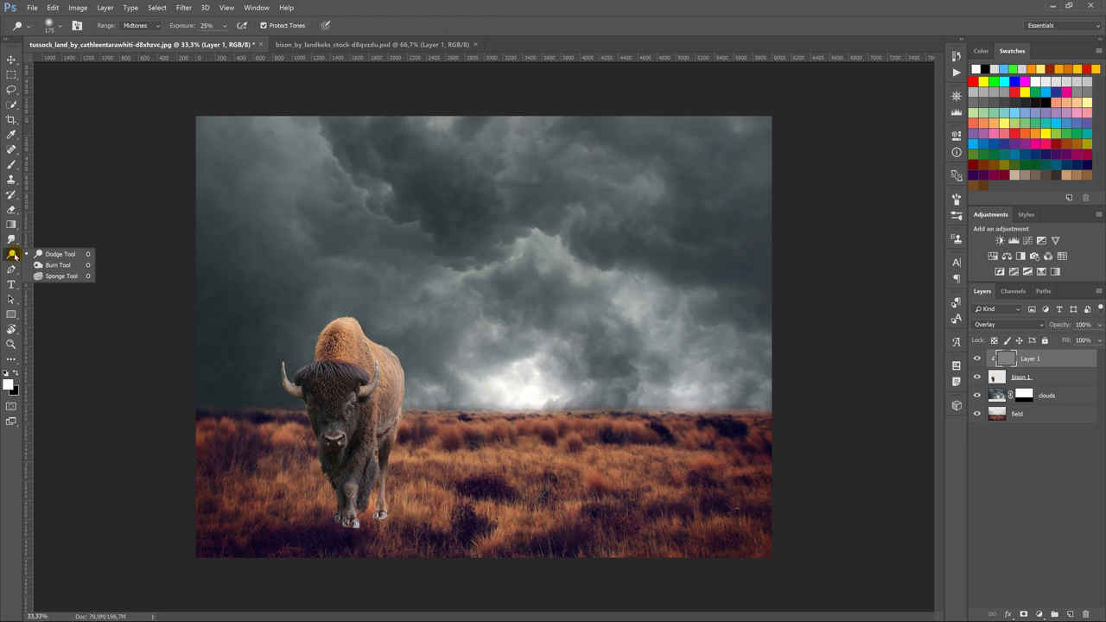
{"action": "left_click", "coordinate": [53, 263]}
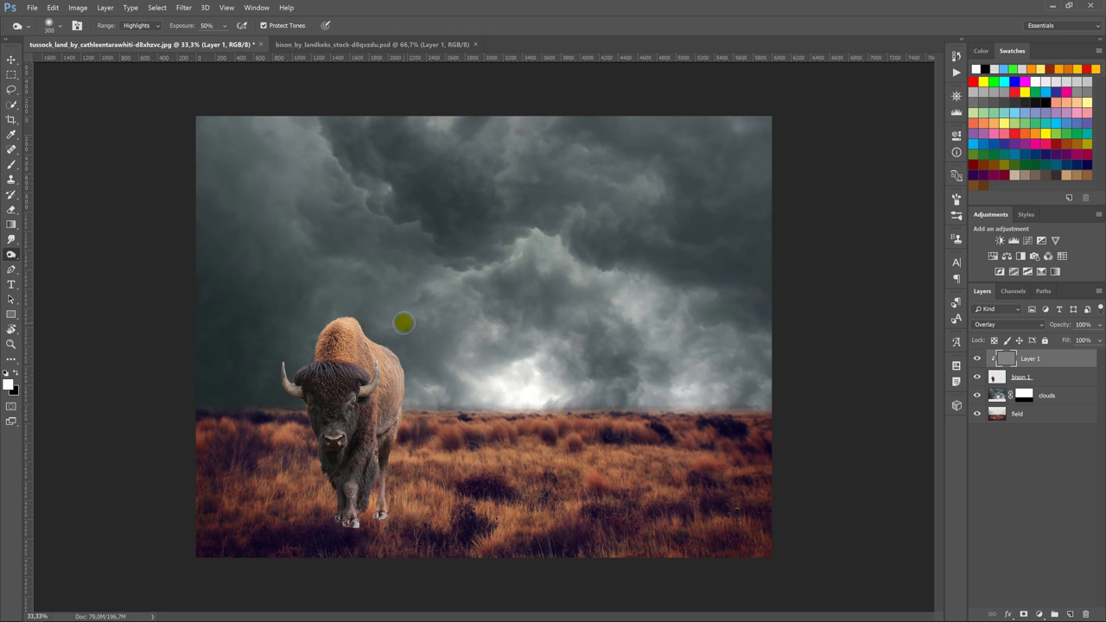
{"action": "left_click", "coordinate": [140, 25]}
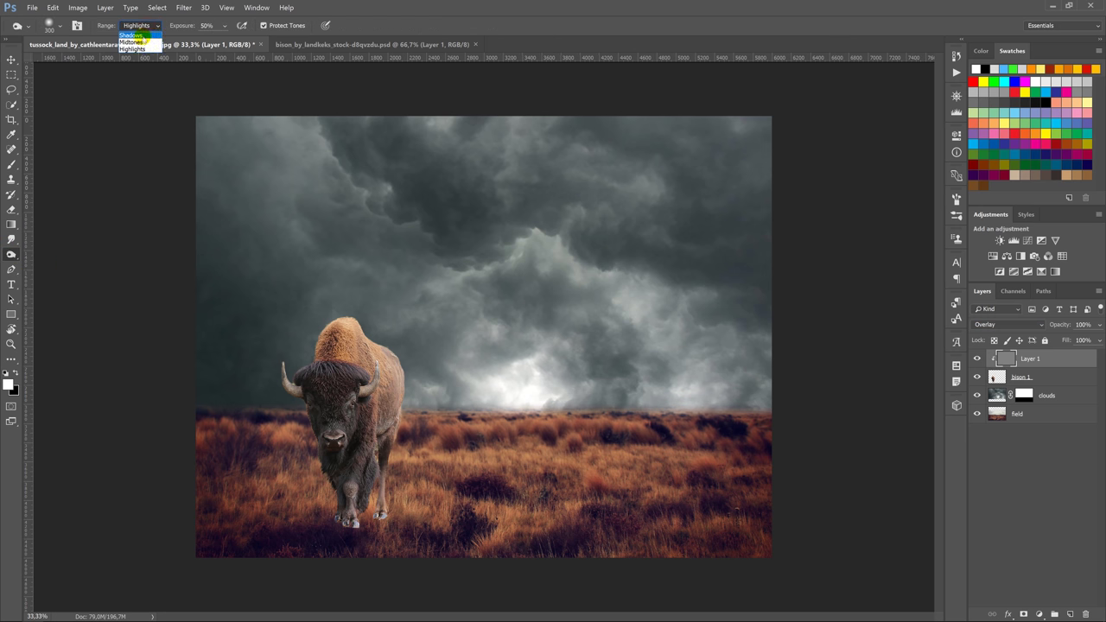
{"action": "left_click", "coordinate": [137, 42]}
{"action": "left_click_drag", "start_coordinate": [329, 321], "coordinate": [307, 367]}
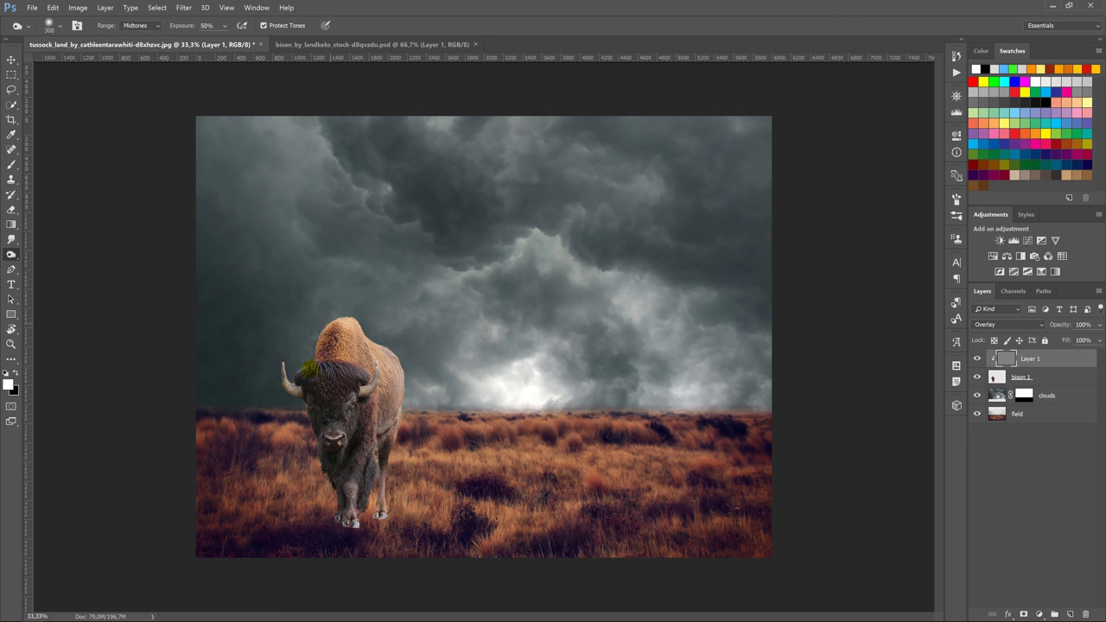
{"action": "mouse_move", "coordinate": [333, 329]}
{"action": "left_mouse_down"}
{"action": "mouse_move", "coordinate": [299, 405]}
{"action": "mouse_move", "coordinate": [312, 465]}
{"action": "left_mouse_up"}
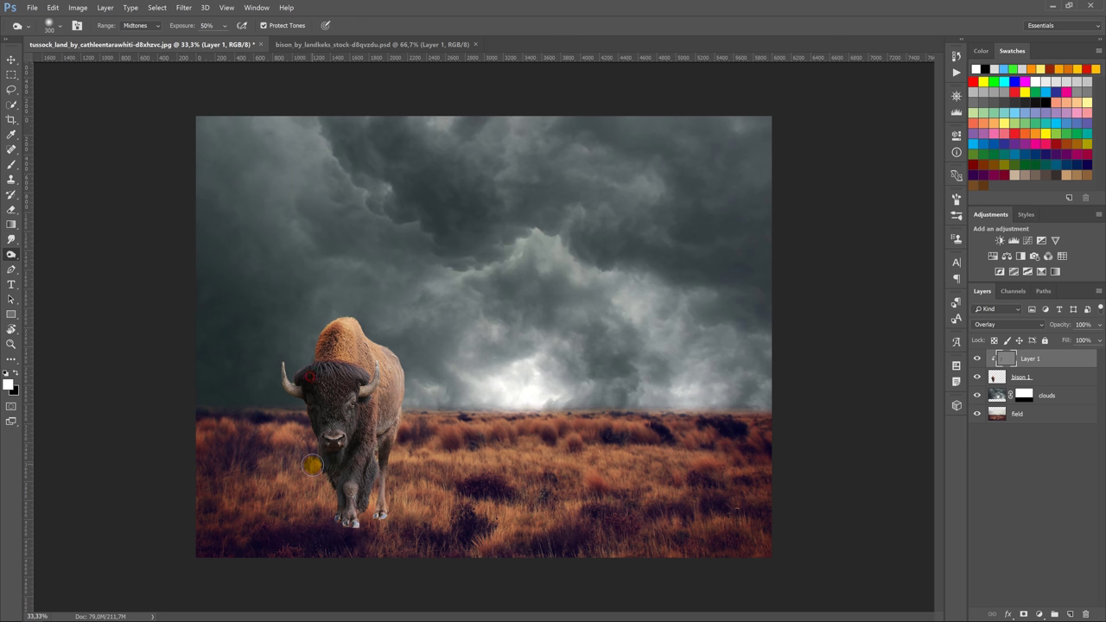
{"action": "mouse_move", "coordinate": [308, 395]}
{"action": "left_mouse_down"}
{"action": "mouse_move", "coordinate": [286, 371]}
{"action": "mouse_move", "coordinate": [321, 393]}
{"action": "left_mouse_up"}
{"action": "mouse_move", "coordinate": [324, 345]}
{"action": "left_mouse_down"}
{"action": "mouse_move", "coordinate": [329, 529]}
{"action": "mouse_move", "coordinate": [334, 486]}
{"action": "mouse_move", "coordinate": [325, 521]}
{"action": "left_mouse_up"}
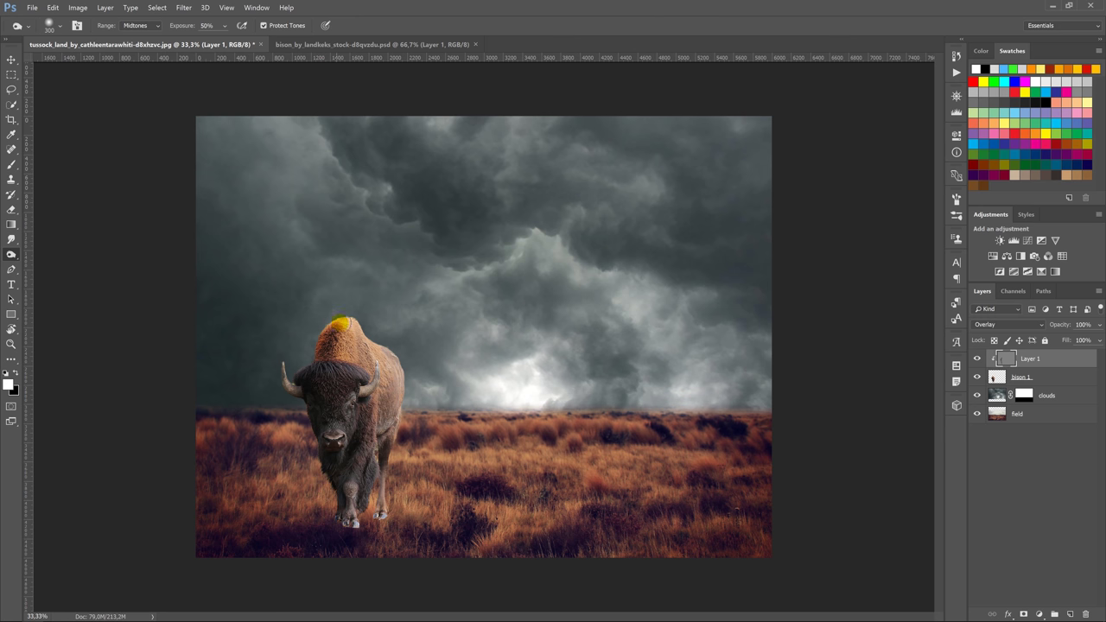
{"action": "left_click_drag", "start_coordinate": [294, 368], "coordinate": [288, 429]}
- Dodge at 25% exposure to brighten the hump and side, enlarging the brush to 250
{"action": "right_click", "coordinate": [12, 256]}
{"action": "left_click", "coordinate": [62, 256]}
{"action": "left_click_drag", "start_coordinate": [347, 328], "coordinate": [351, 338]}
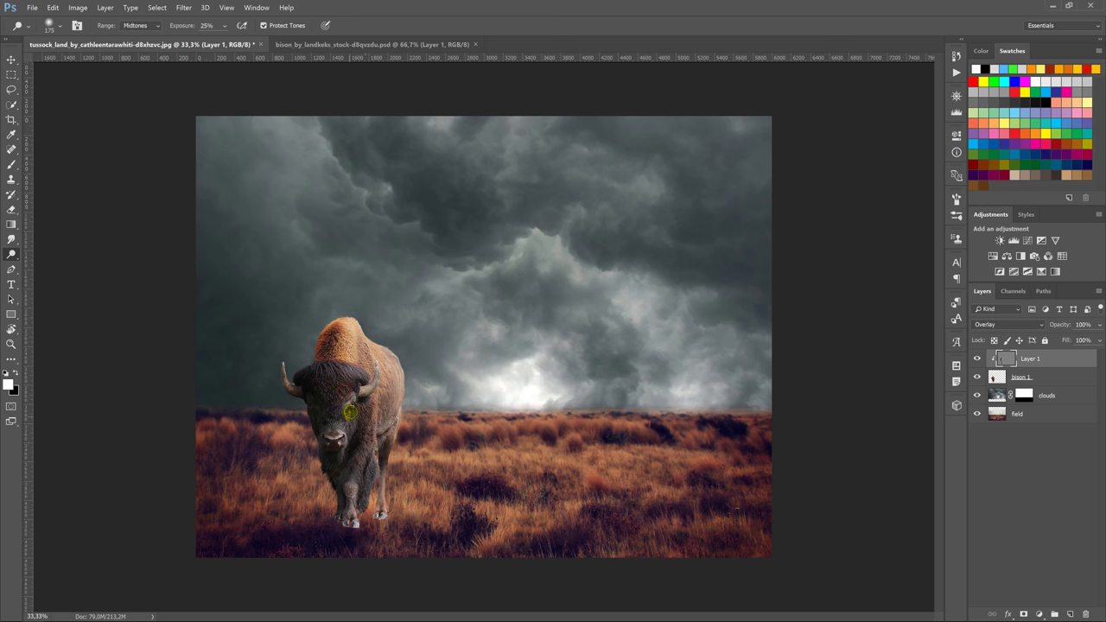
{"action": "mouse_move", "coordinate": [365, 370]}
{"action": "left_mouse_down"}
{"action": "mouse_move", "coordinate": [393, 411]}
{"action": "mouse_move", "coordinate": [354, 486]}
{"action": "mouse_move", "coordinate": [350, 416]}
{"action": "mouse_move", "coordinate": [351, 487]}
{"action": "left_mouse_up"}
{"action": "key", "text": "bracketright"}
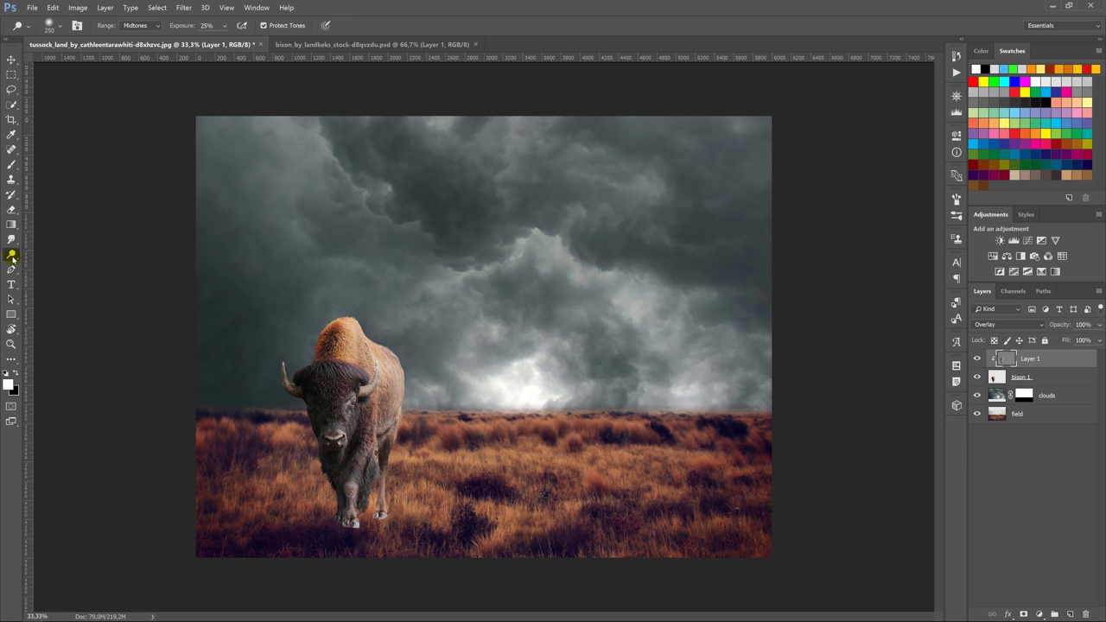
- Burn at 50% exposure along the bison's right flank, then zoom to 100% on the hump
{"action": "right_click", "coordinate": [11, 256]}
{"action": "left_click", "coordinate": [56, 263]}
{"action": "left_click_drag", "start_coordinate": [402, 375], "coordinate": [397, 458]}
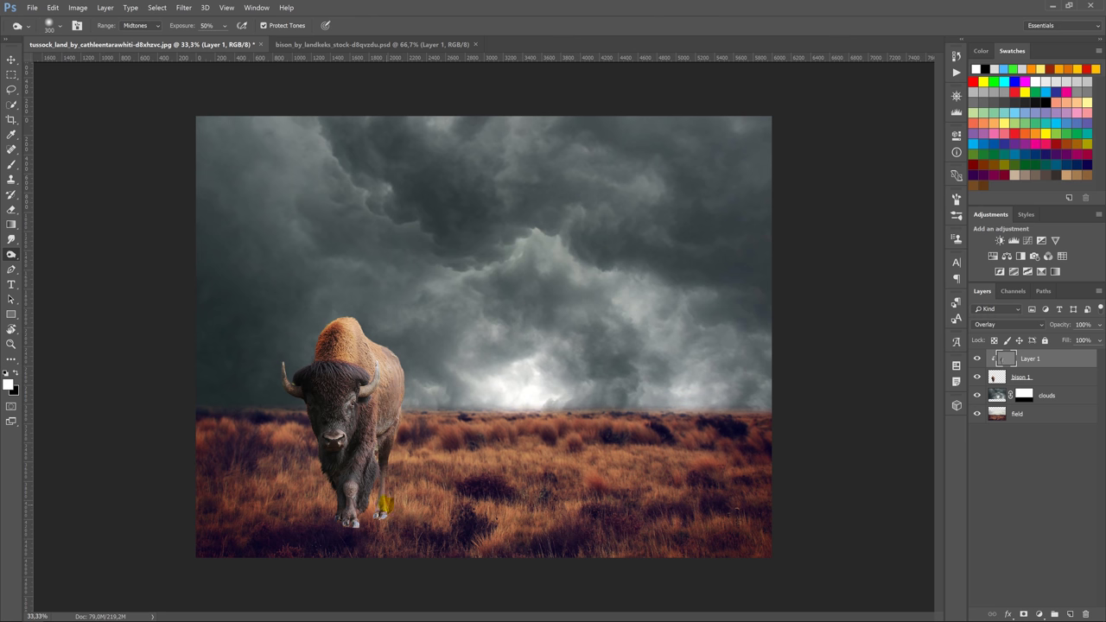
{"action": "mouse_move", "coordinate": [383, 503]}
{"action": "left_mouse_down"}
{"action": "mouse_move", "coordinate": [417, 420]}
{"action": "mouse_move", "coordinate": [371, 325]}
{"action": "left_mouse_up"}
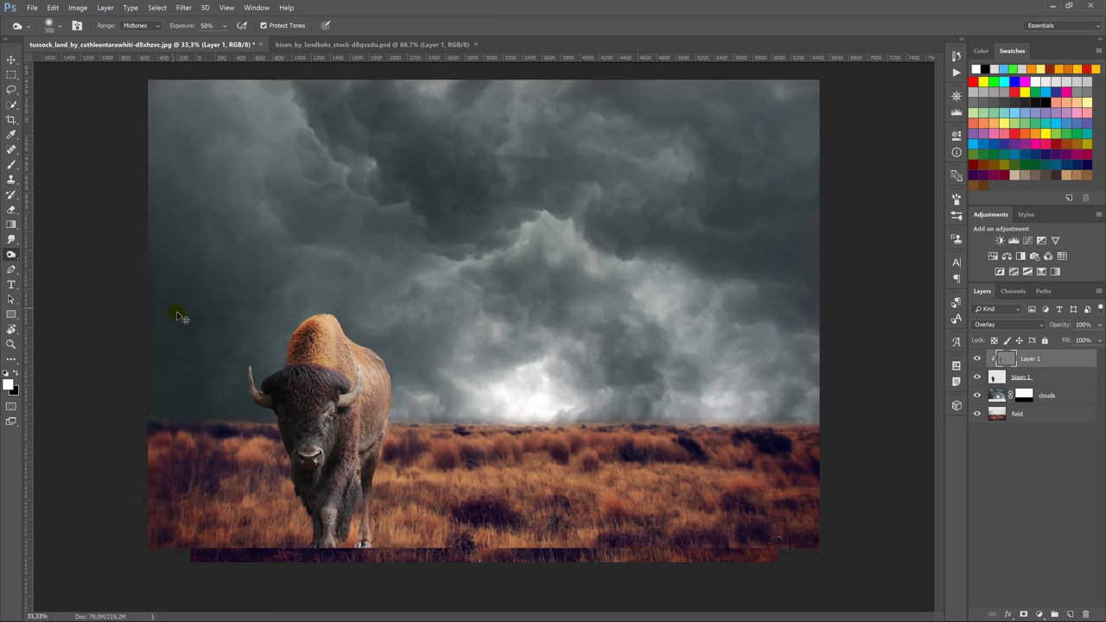
{"action": "key", "text": "ctrl+plus"}
{"action": "key", "text": "ctrl+plus"}
{"action": "key", "text": "ctrl+plus"}
{"action": "left_click_drag", "start_coordinate": [81, 325], "coordinate": [308, 293]}
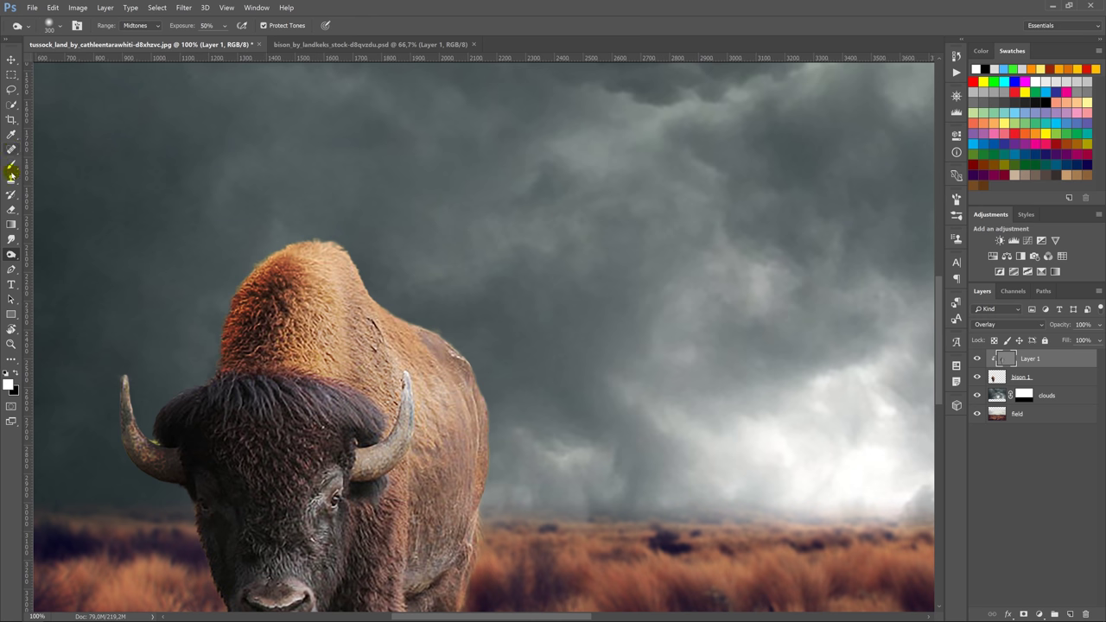
- Toggle the bison's shading layer off and on to compare the shading
{"action": "left_click", "coordinate": [11, 209]}
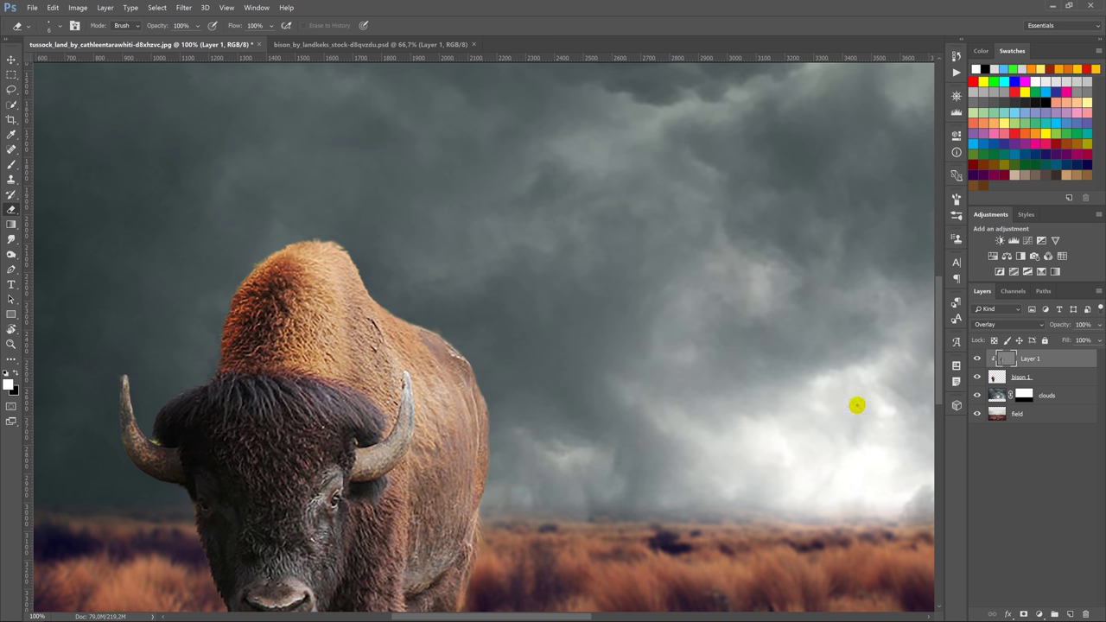
{"action": "left_click", "coordinate": [1000, 378]}
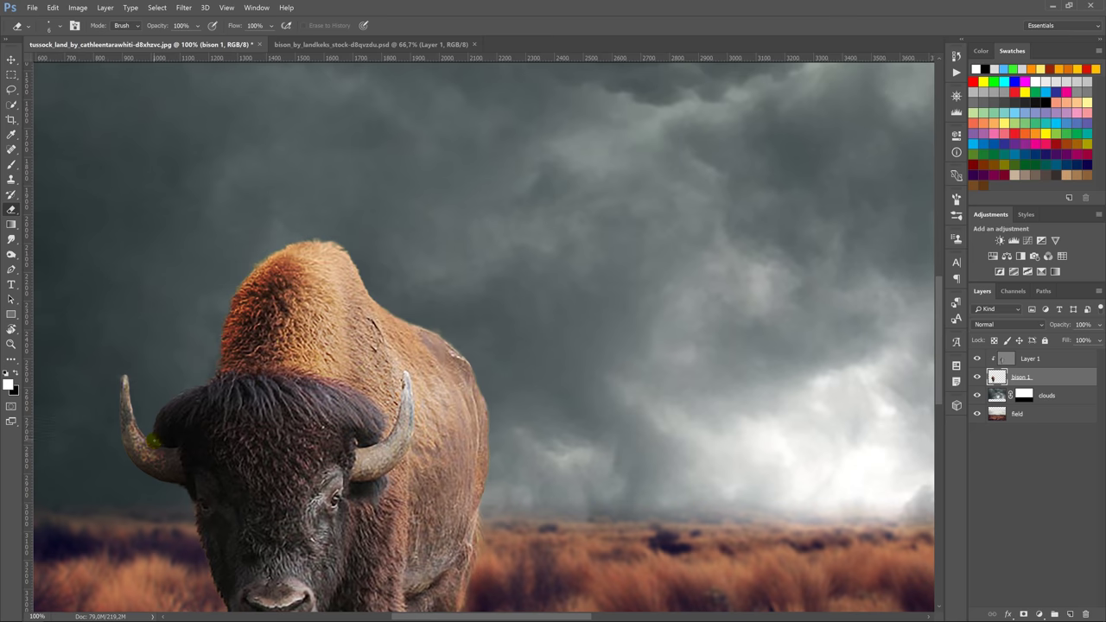
{"action": "scroll", "coordinate": [209, 352], "scroll_direction": "down", "scroll_amount": 3}
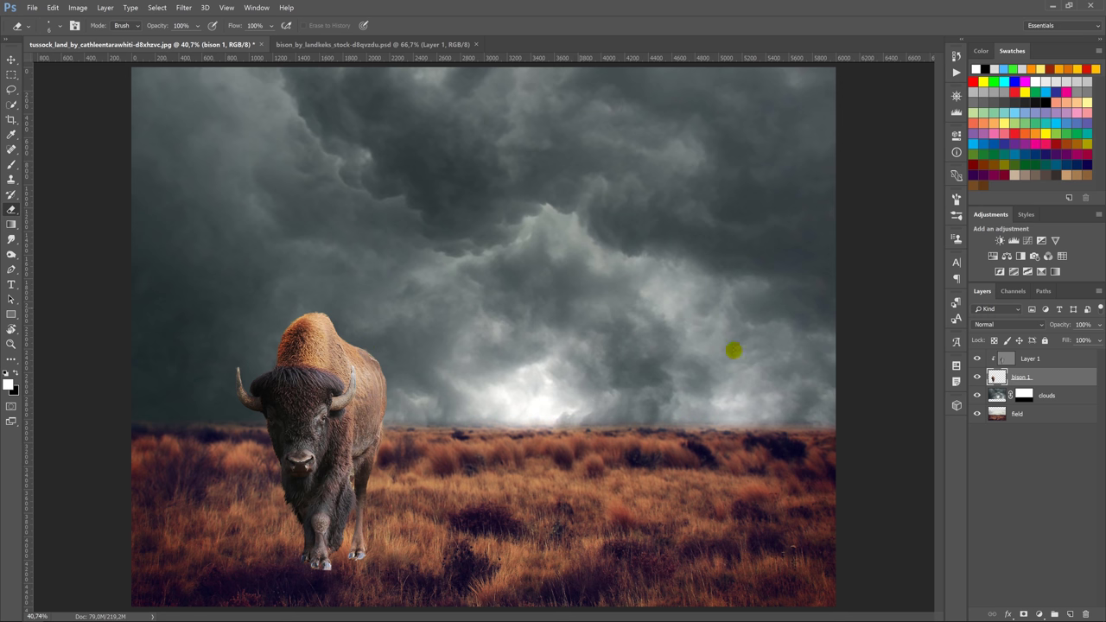
{"action": "left_click", "coordinate": [977, 359]}
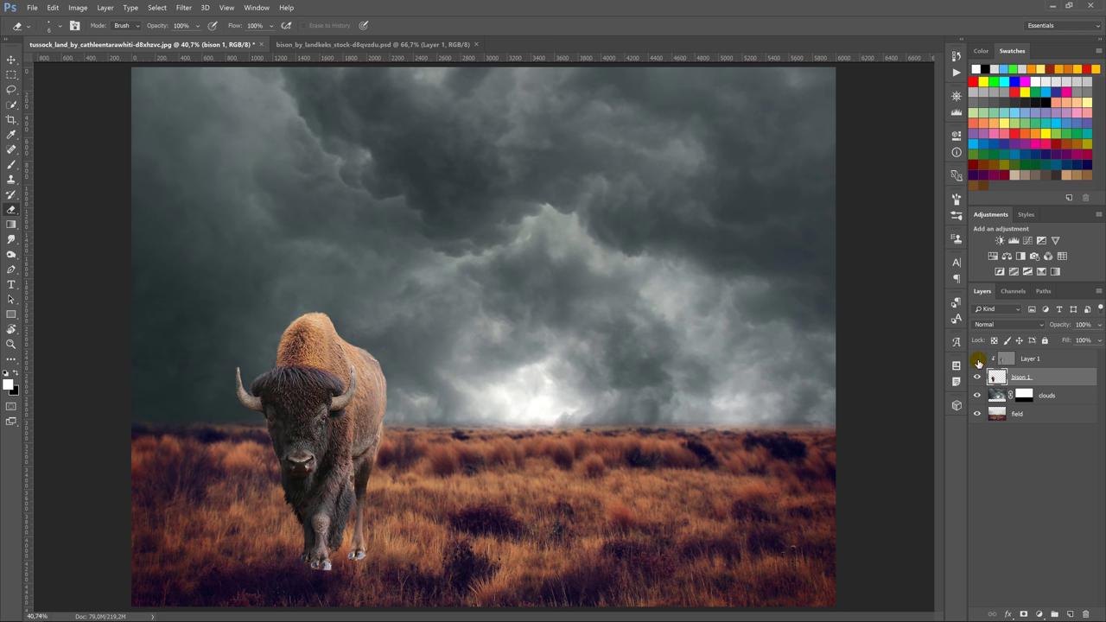
{"action": "left_click", "coordinate": [977, 359]}
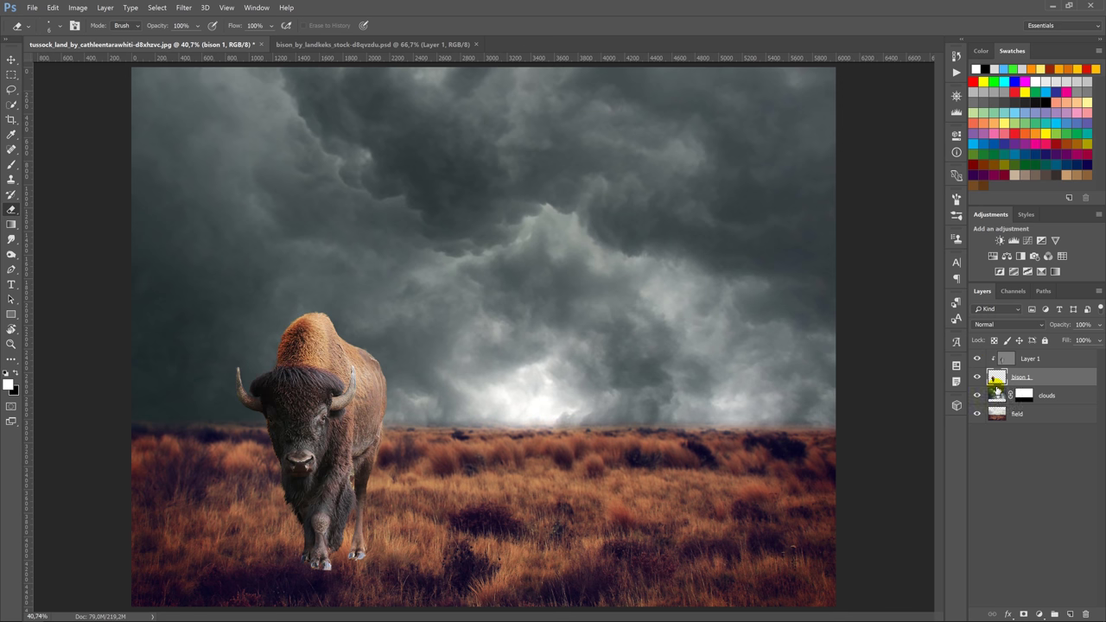
- Try dragging a bison copy into the composite, then undo that attempt
{"action": "left_click", "coordinate": [353, 44]}
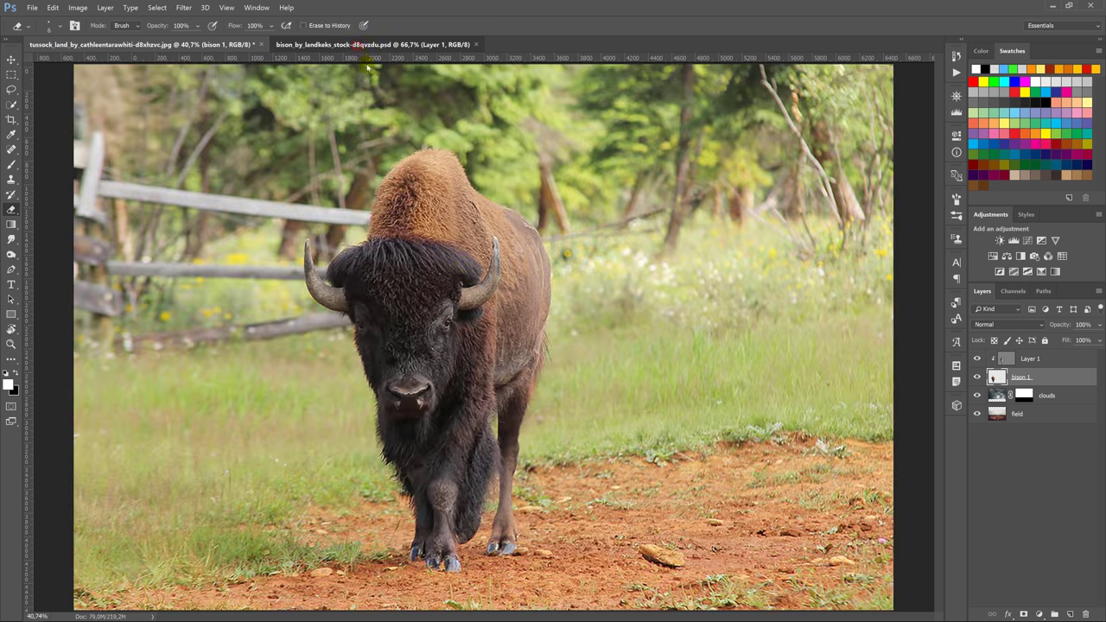
{"action": "key", "text": "v"}
{"action": "mouse_move", "coordinate": [462, 322]}
{"action": "left_mouse_down"}
{"action": "mouse_move", "coordinate": [248, 41]}
{"action": "mouse_move", "coordinate": [542, 391]}
{"action": "left_mouse_up"}
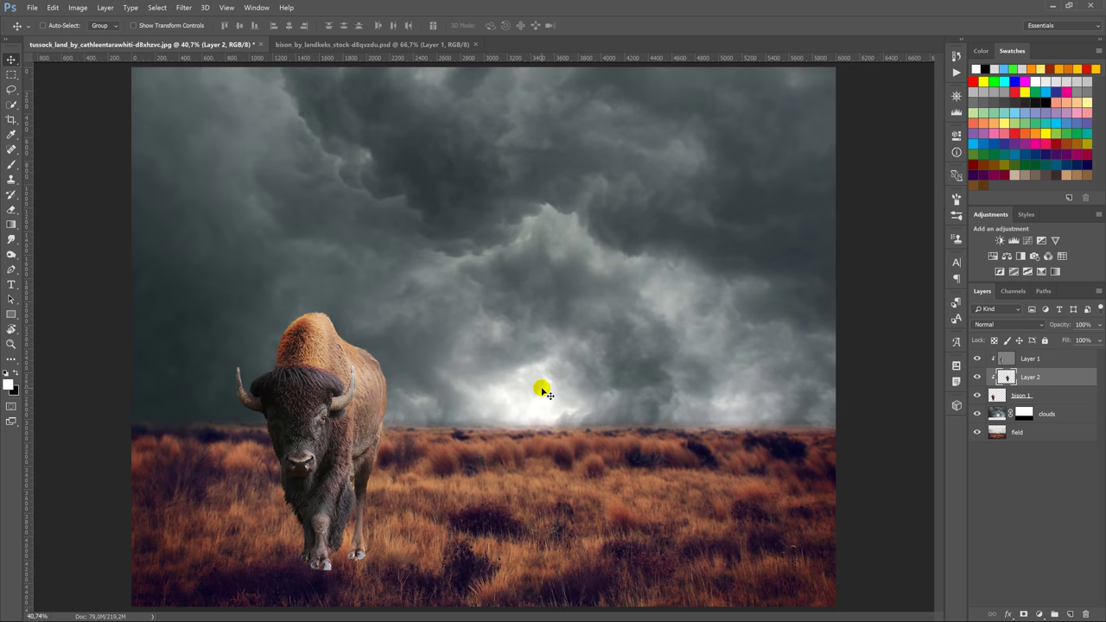
{"action": "left_click", "coordinate": [988, 386], "text": "alt"}
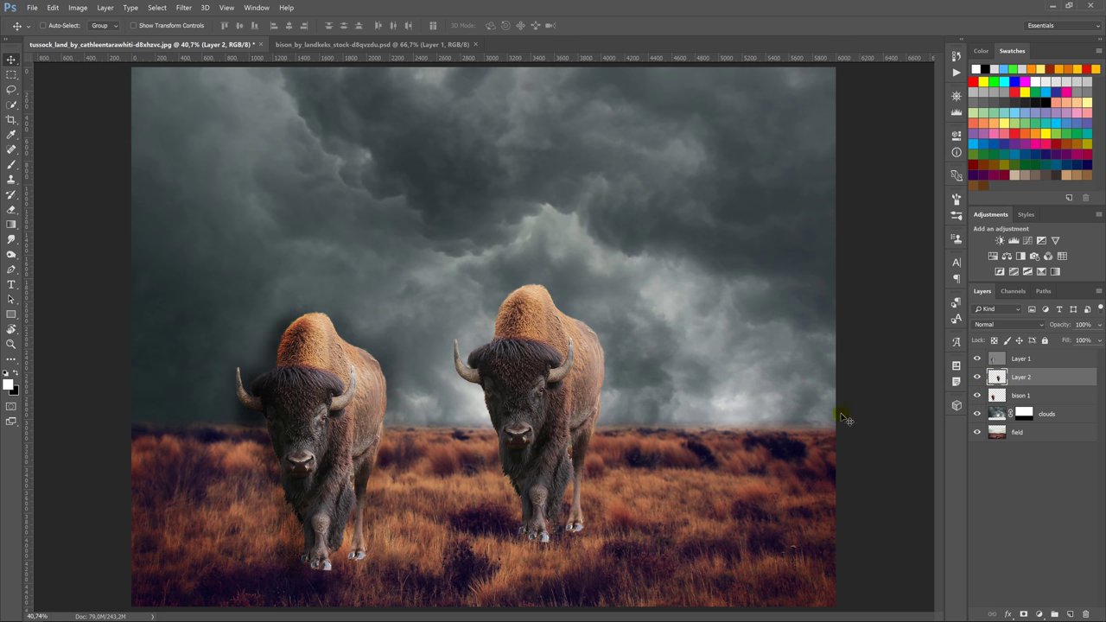
{"action": "left_click_drag", "start_coordinate": [568, 394], "coordinate": [662, 450]}
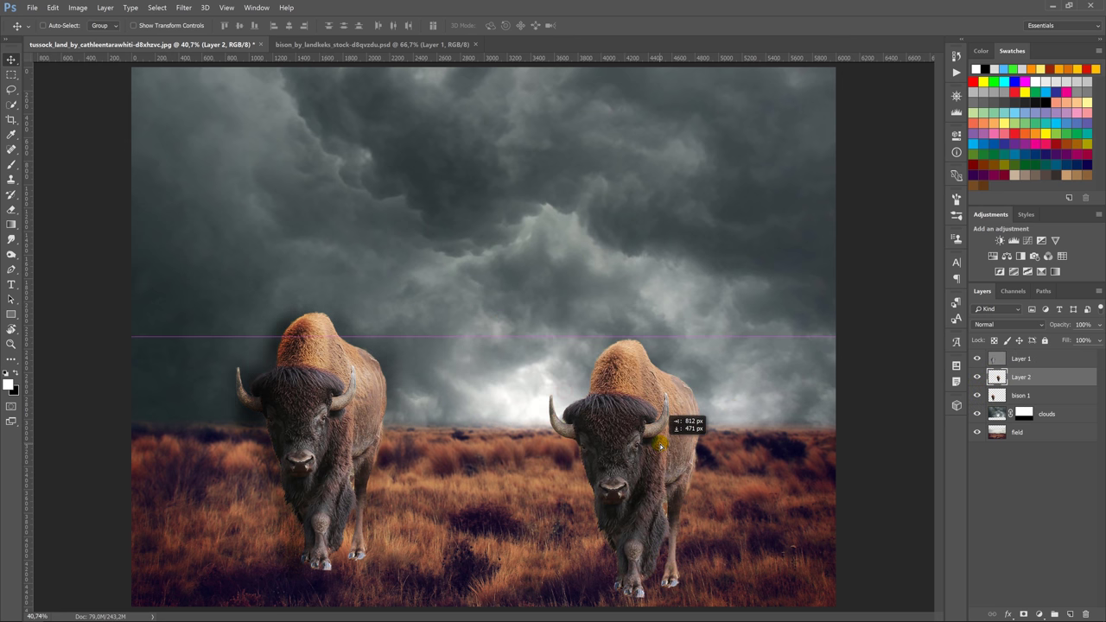
{"action": "key", "text": "ctrl+alt+z"}
{"action": "key", "text": "ctrl+alt+z"}
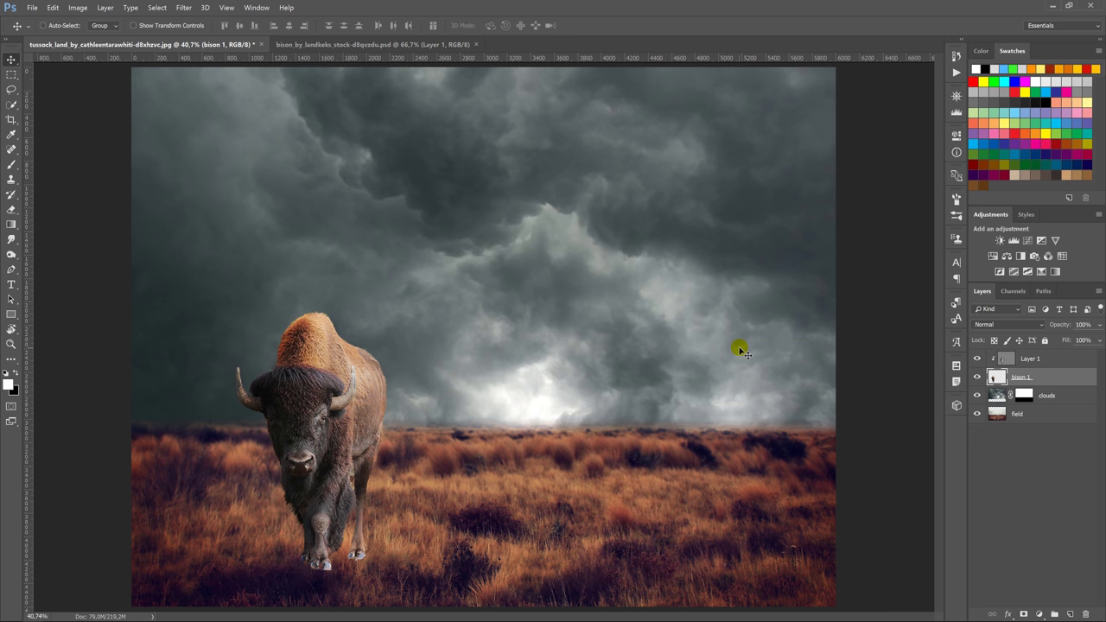
- Drag a bison copy into the composite as the top layer and move it down-right
{"action": "left_click", "coordinate": [1074, 364]}
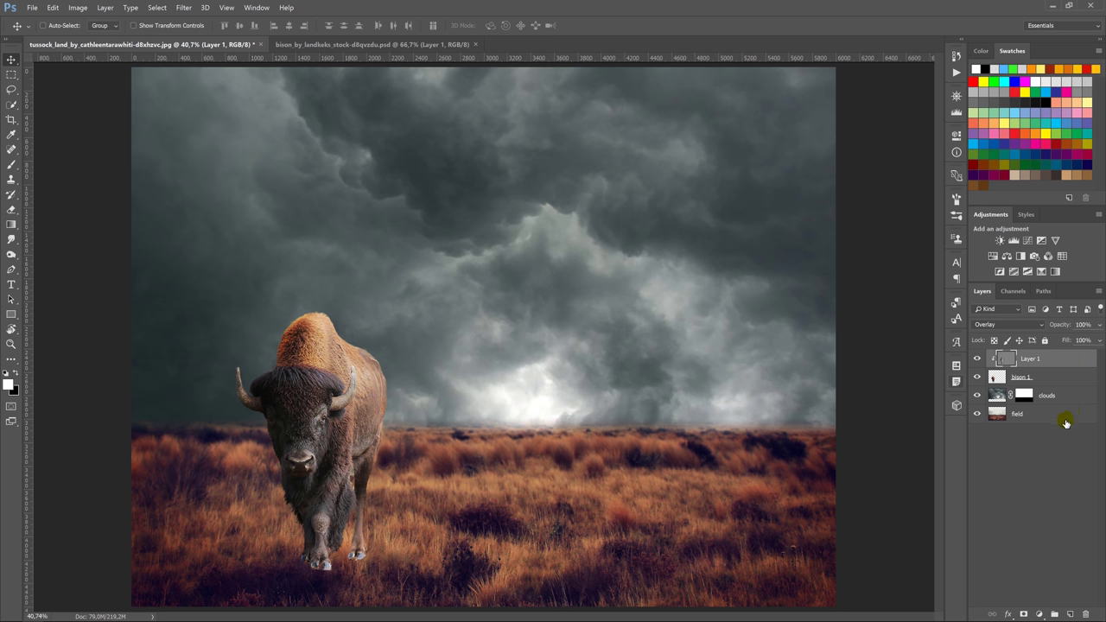
{"action": "left_click", "coordinate": [1074, 398]}
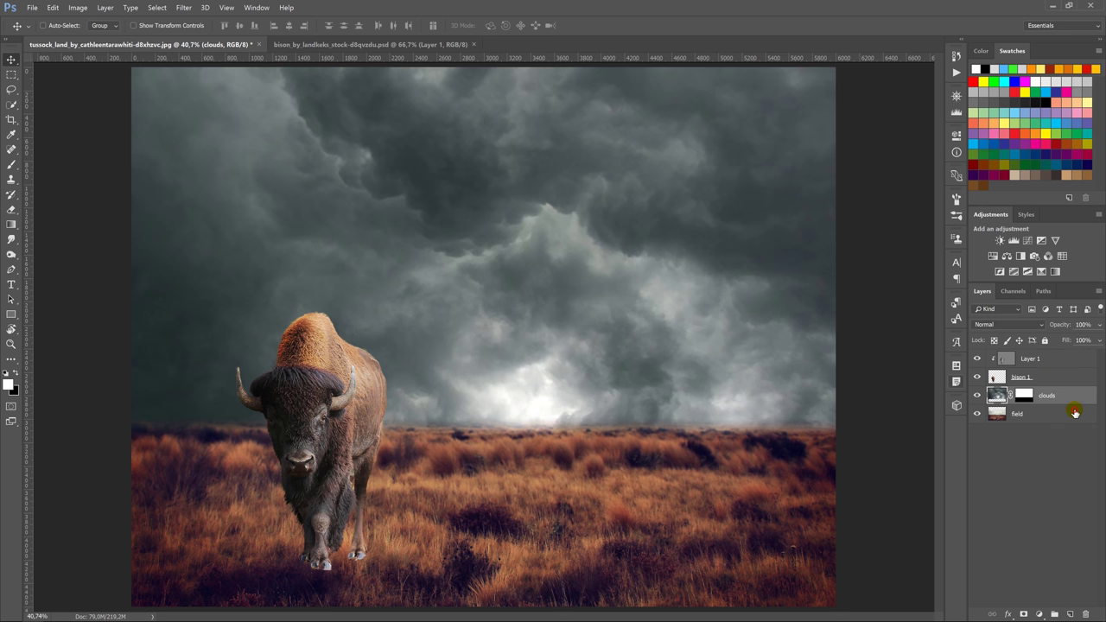
{"action": "left_click", "coordinate": [1076, 414]}
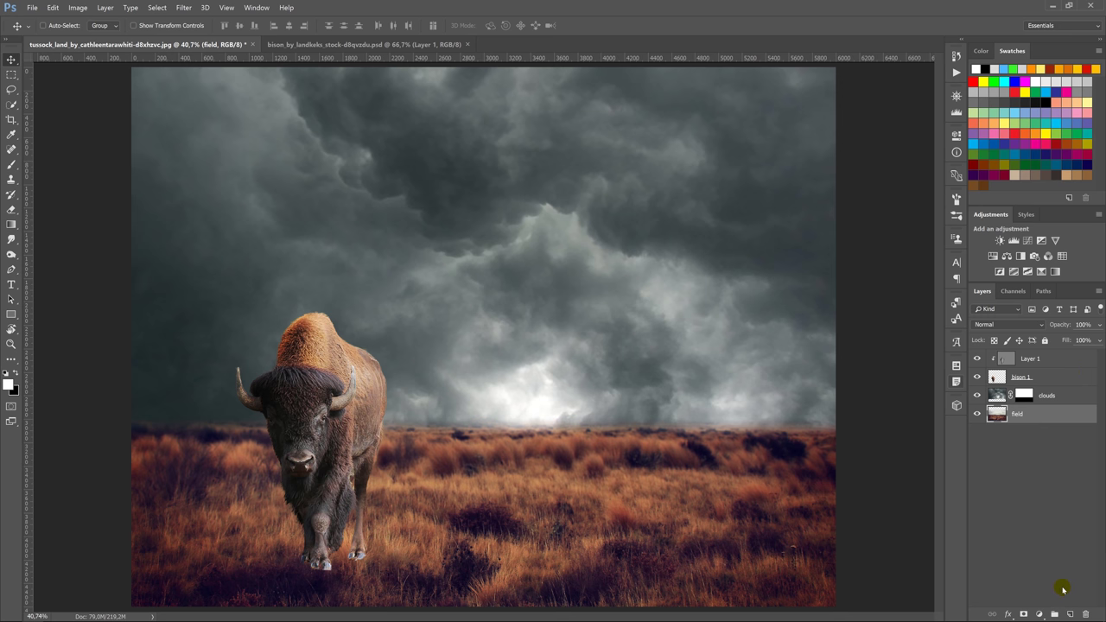
{"action": "left_click", "coordinate": [383, 44]}
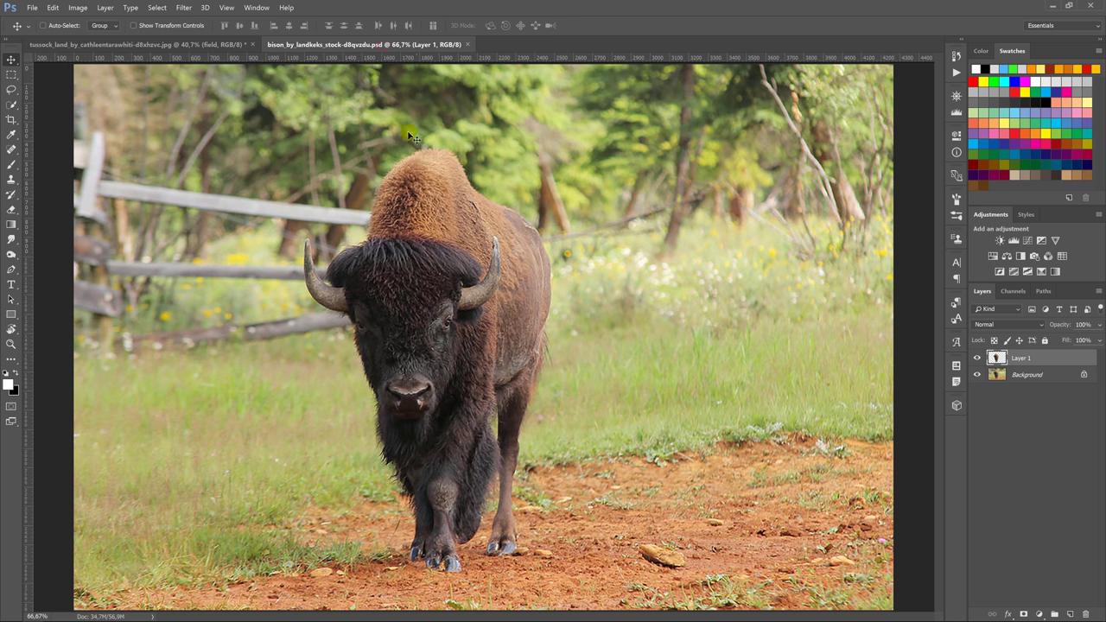
{"action": "mouse_move", "coordinate": [464, 281]}
{"action": "left_mouse_down"}
{"action": "mouse_move", "coordinate": [239, 37]}
{"action": "mouse_move", "coordinate": [514, 296]}
{"action": "left_mouse_up"}
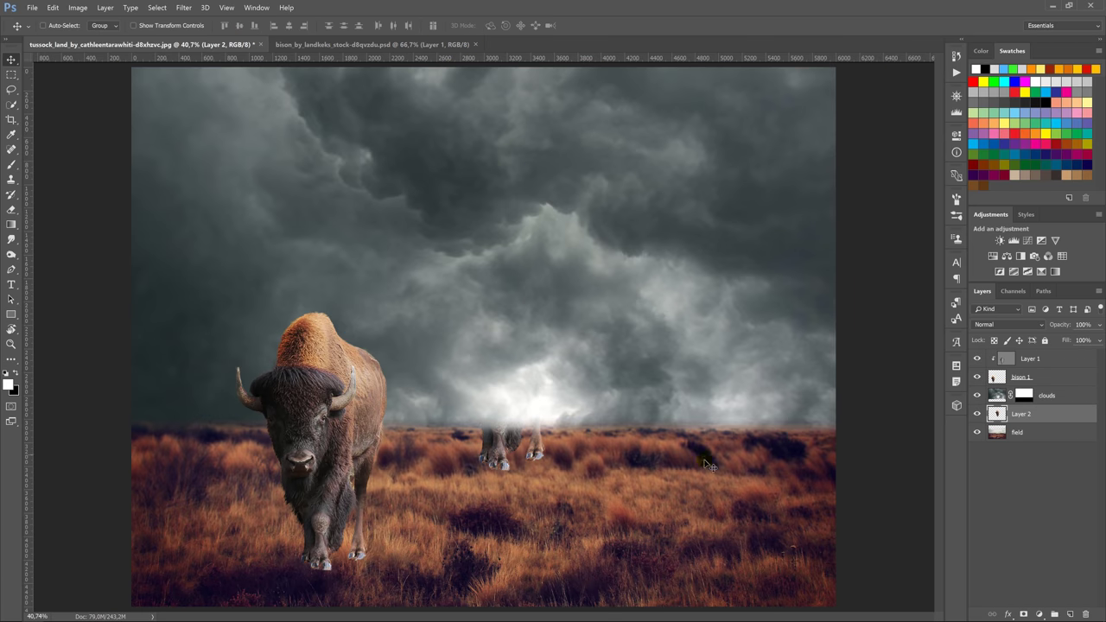
{"action": "left_click_drag", "start_coordinate": [1046, 418], "coordinate": [1039, 352]}
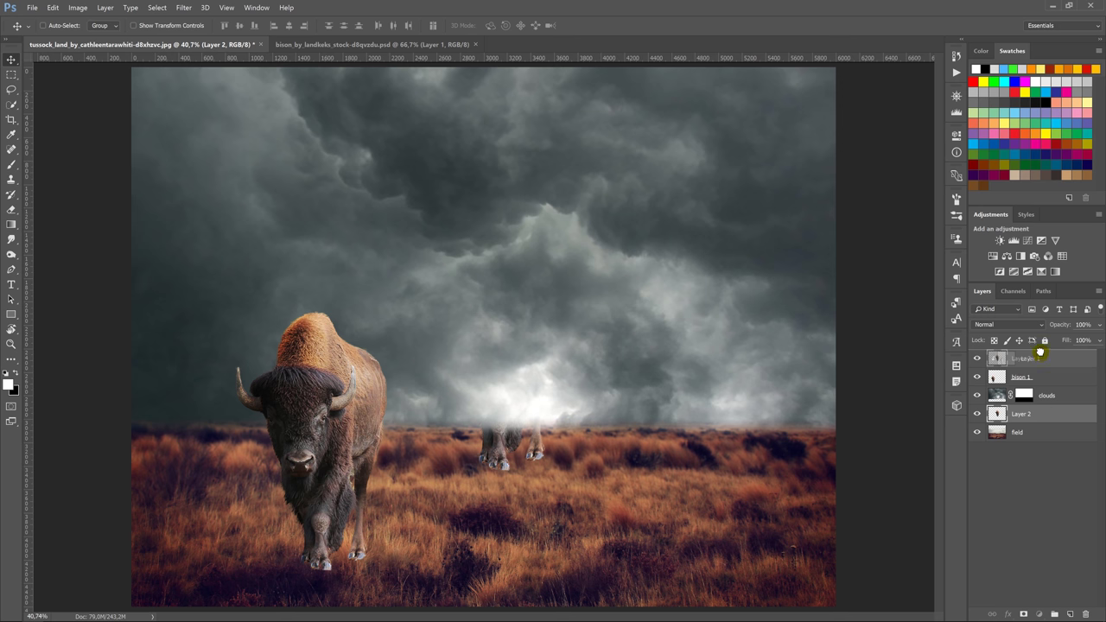
{"action": "left_click_drag", "start_coordinate": [508, 339], "coordinate": [585, 423]}
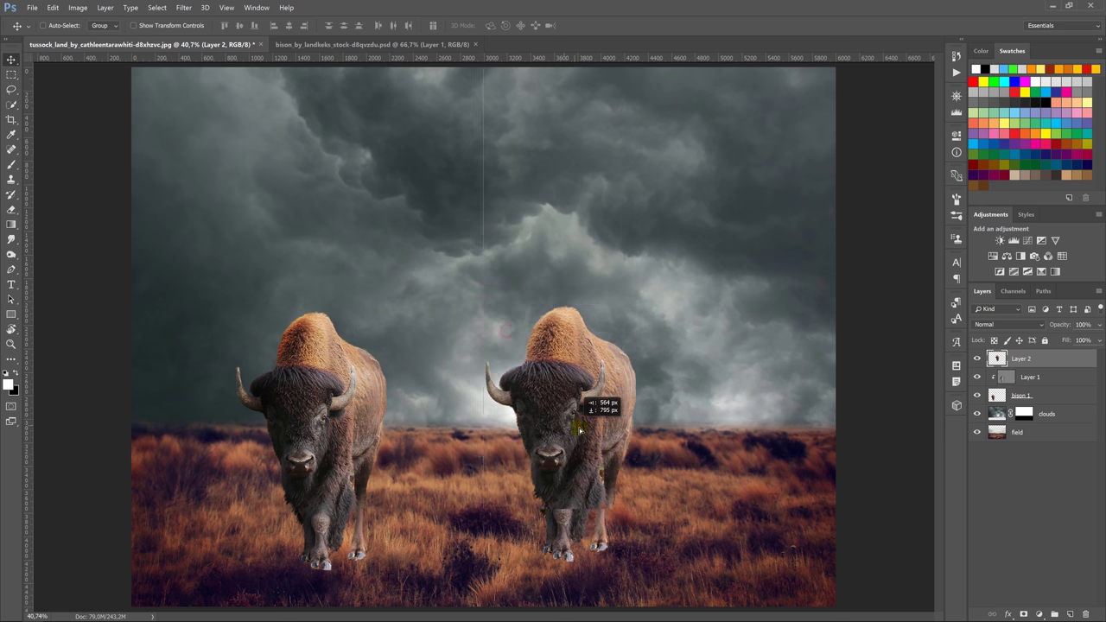
- Flip the second bison horizontally and shrink it to a small distant size
{"action": "key", "text": "ctrl+t"}
{"action": "right_click", "coordinate": [585, 422]}
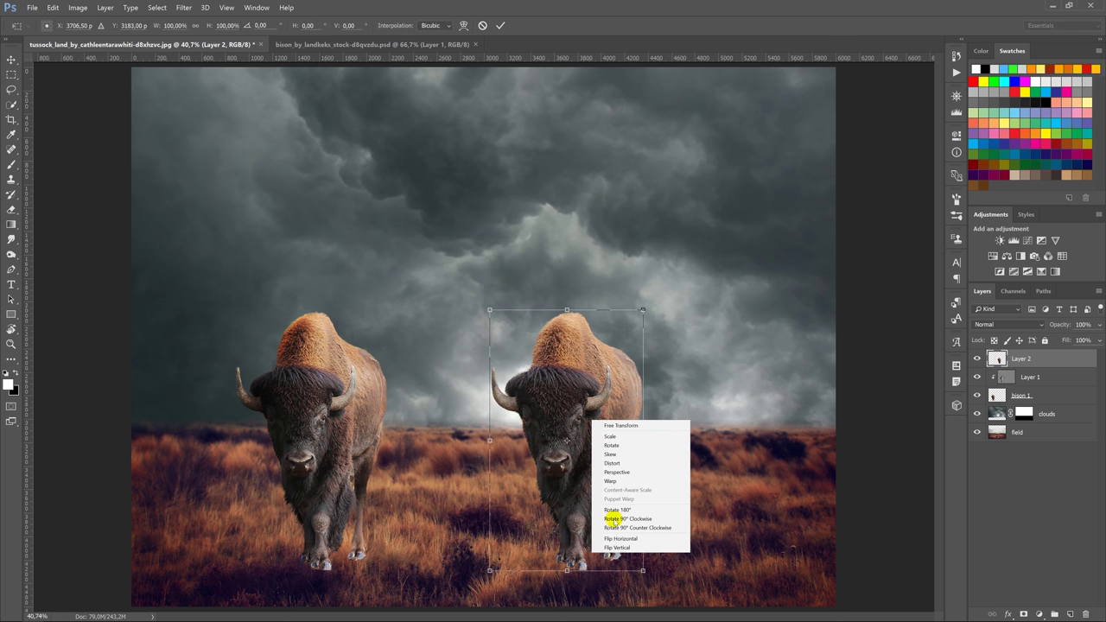
{"action": "left_click", "coordinate": [624, 542]}
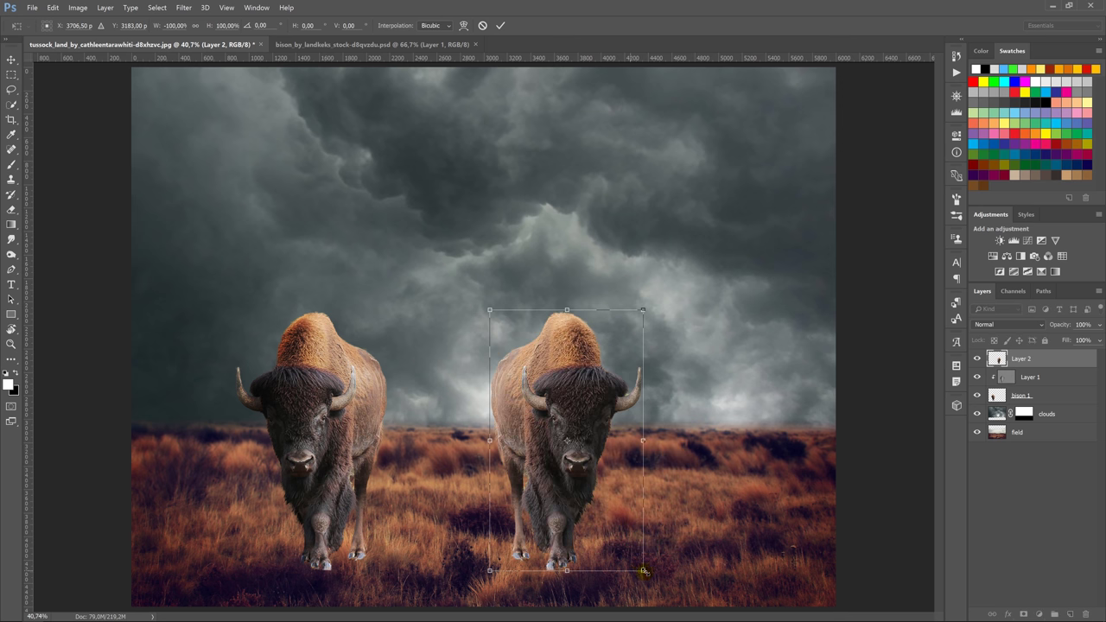
{"action": "left_click_drag", "start_coordinate": [643, 570], "coordinate": [586, 475]}
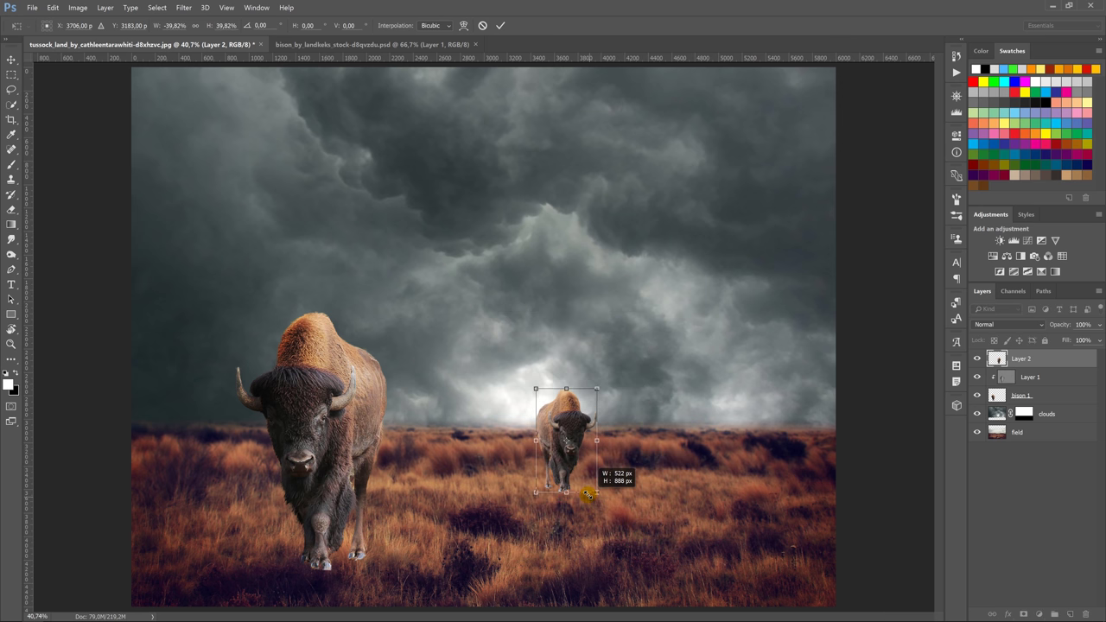
{"action": "left_click_drag", "start_coordinate": [574, 424], "coordinate": [592, 433]}
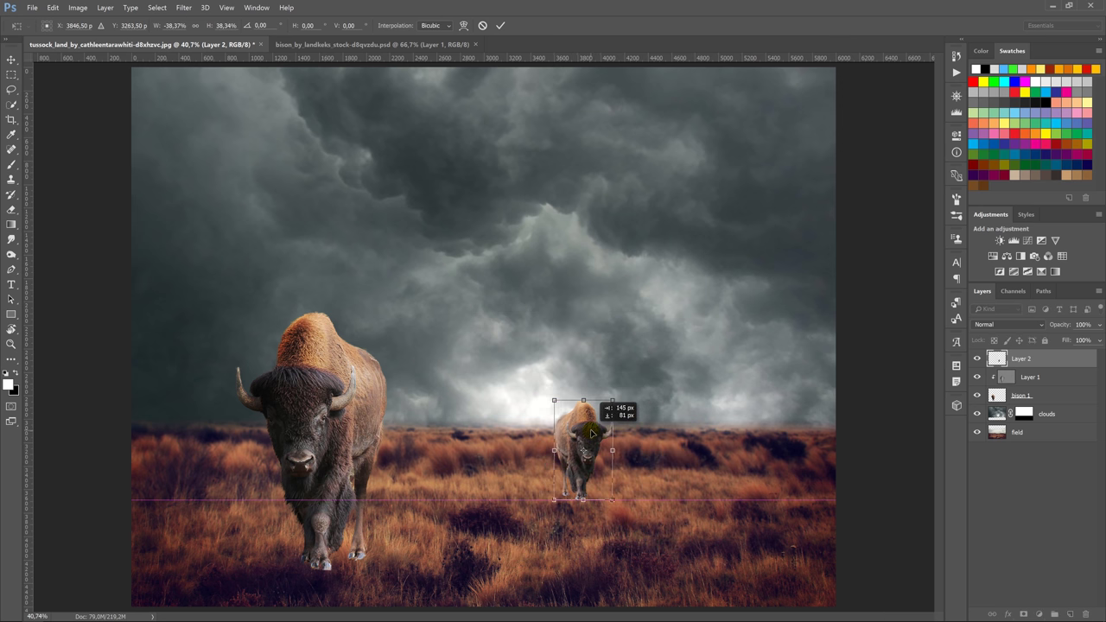
{"action": "left_click_drag", "start_coordinate": [610, 498], "coordinate": [604, 487]}
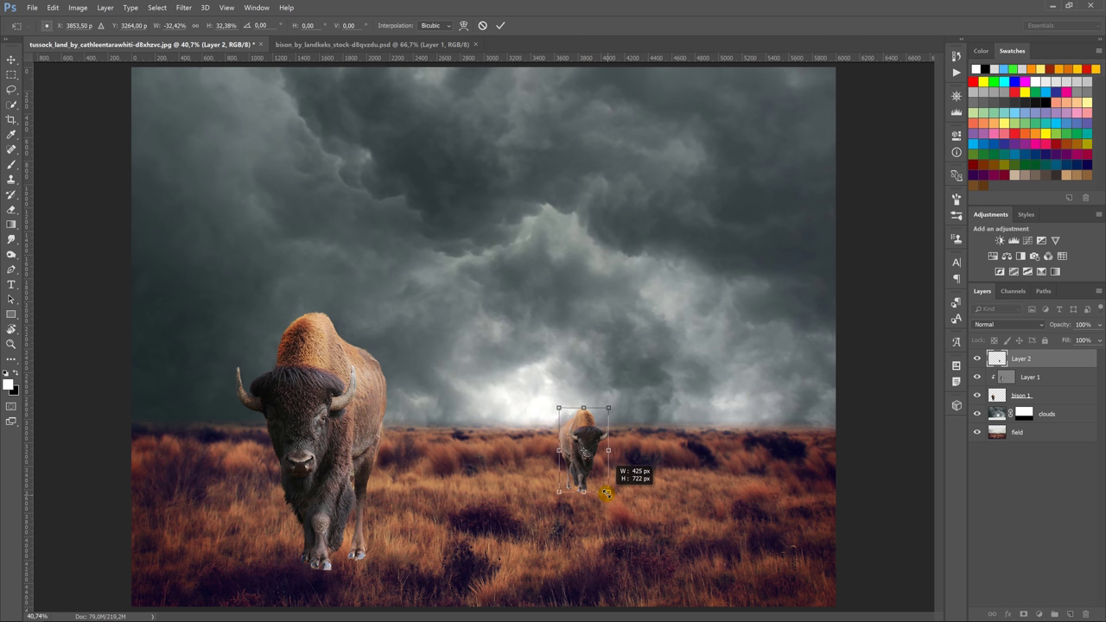
{"action": "key", "text": "Return"}
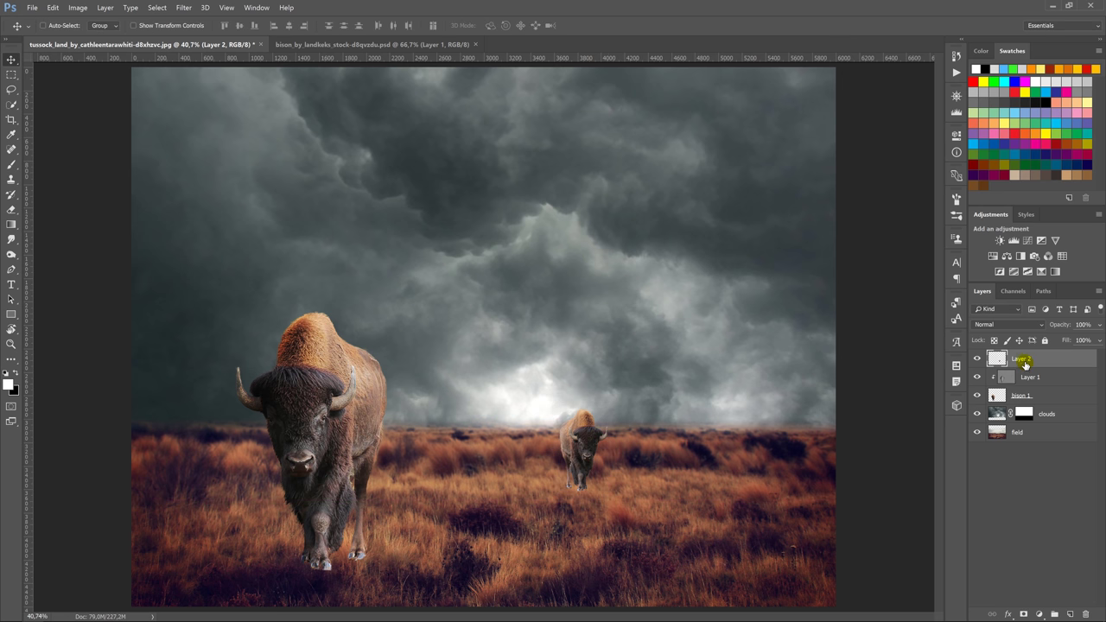
- Rename the distant bison's layer to bison 2
{"action": "double_click", "coordinate": [1022, 358]}
{"action": "type", "text": "n 2"}
{"action": "left_click", "coordinate": [1056, 482]}
- Clip a Hue/Saturation adjustment to bison 2 with Saturation -17 and Lightness -8
{"action": "left_click", "coordinate": [1038, 613]}
{"action": "left_click", "coordinate": [1046, 517]}
{"action": "left_click", "coordinate": [854, 327]}
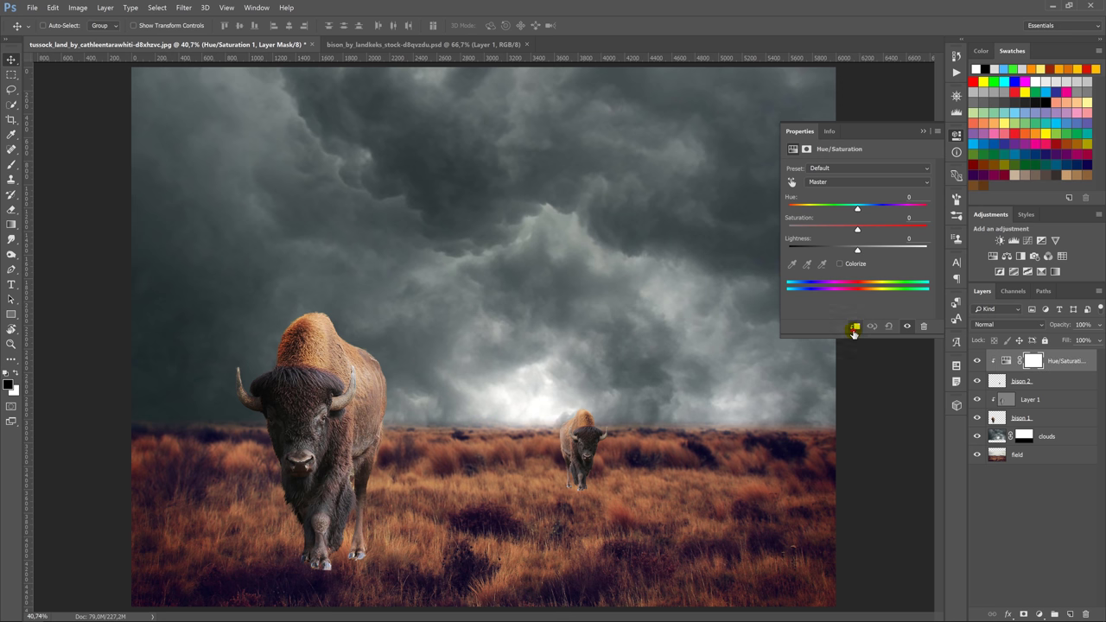
{"action": "mouse_move", "coordinate": [854, 231]}
{"action": "left_mouse_down"}
{"action": "mouse_move", "coordinate": [845, 230]}
{"action": "mouse_move", "coordinate": [848, 248]}
{"action": "left_mouse_up"}
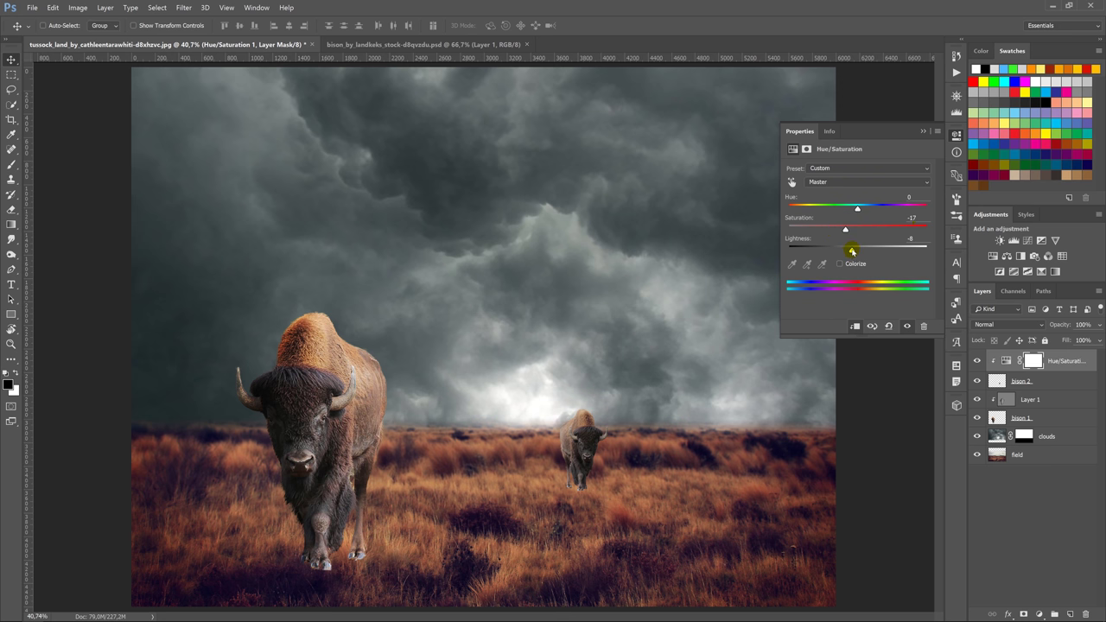
{"action": "left_click", "coordinate": [923, 131]}
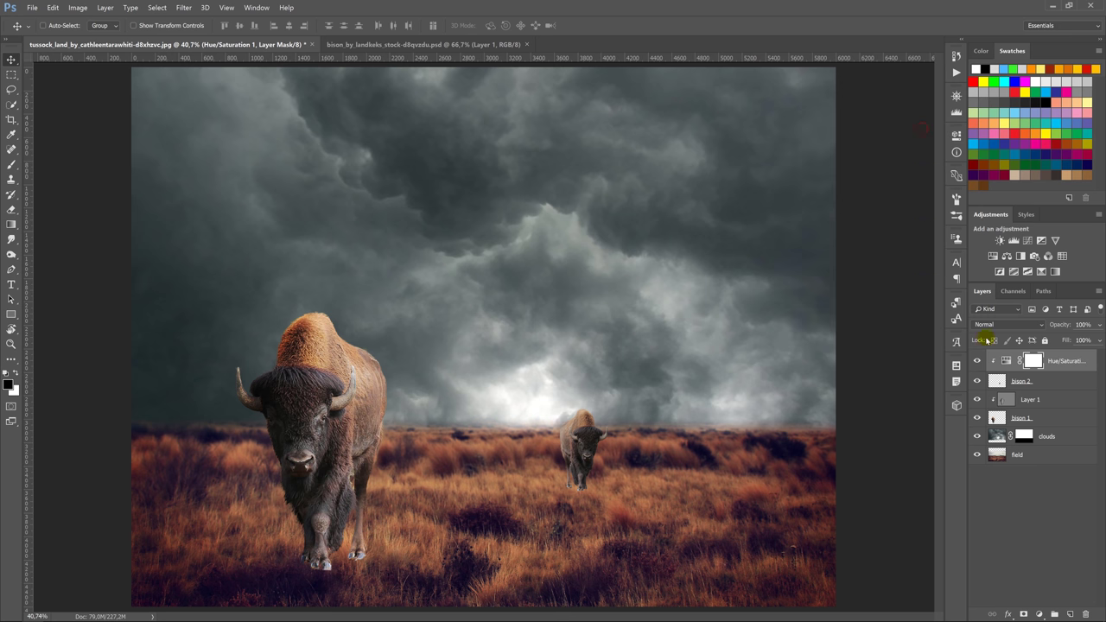
- Create Layer 2 clipped to the distant bison, filled with 50% Gray and blended as Overlay
{"action": "left_click", "coordinate": [1071, 614]}
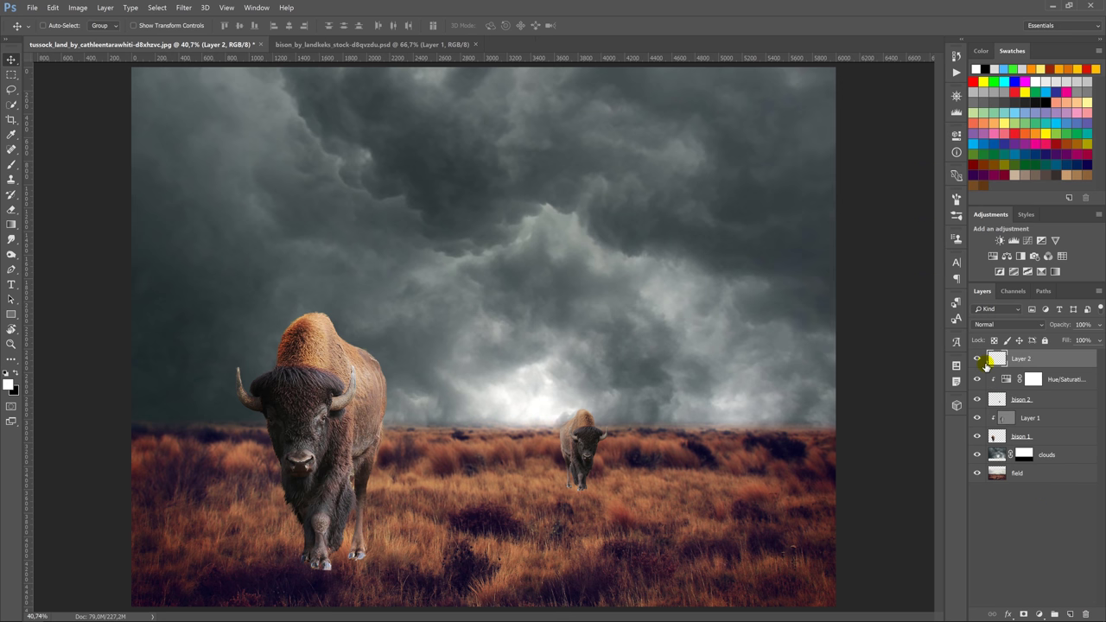
{"action": "left_click", "coordinate": [984, 368], "text": "alt"}
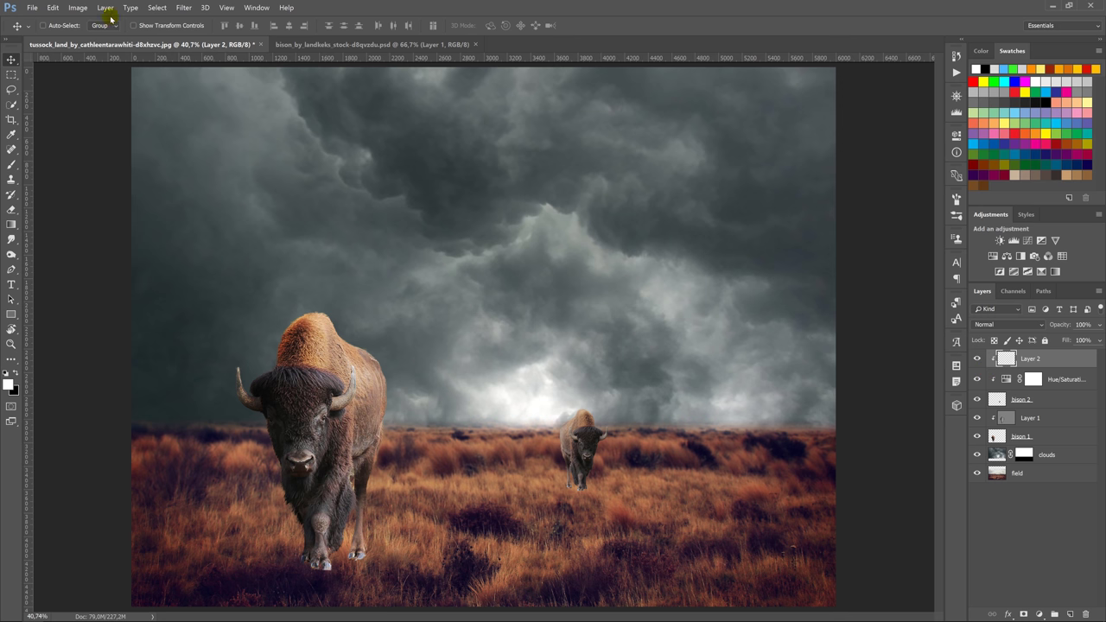
{"action": "left_click", "coordinate": [52, 8]}
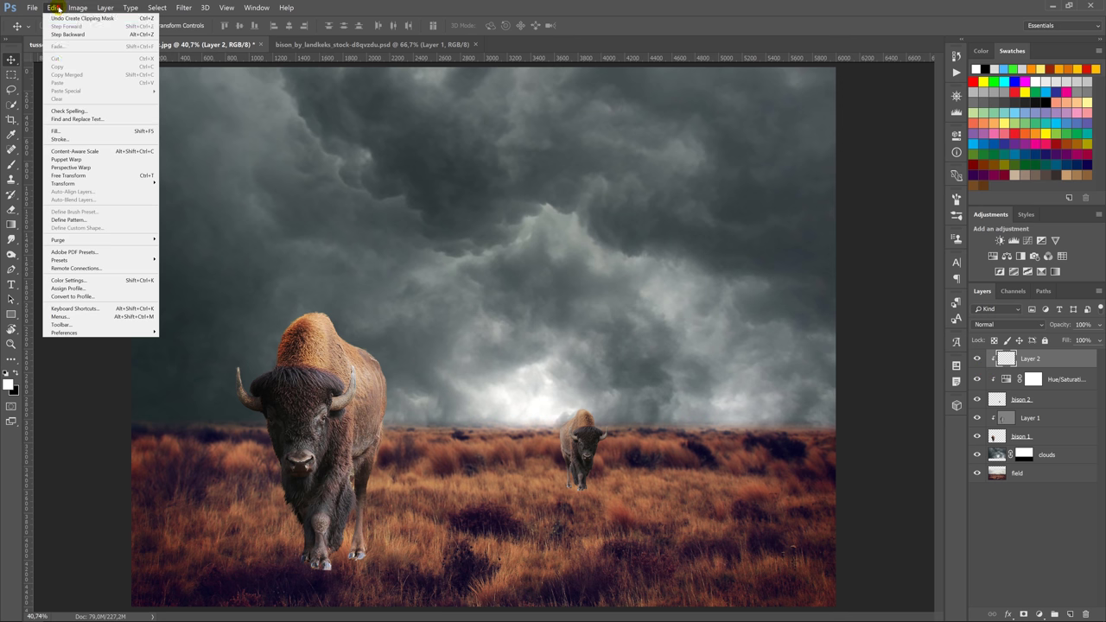
{"action": "left_click", "coordinate": [67, 131]}
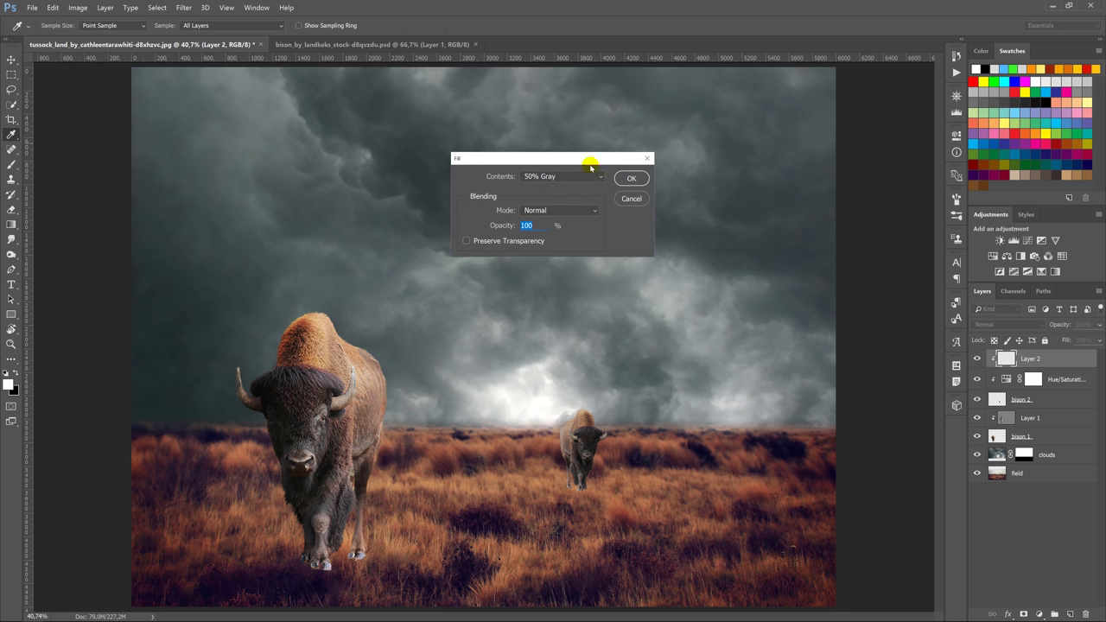
{"action": "left_click", "coordinate": [629, 177]}
{"action": "key", "text": "v"}
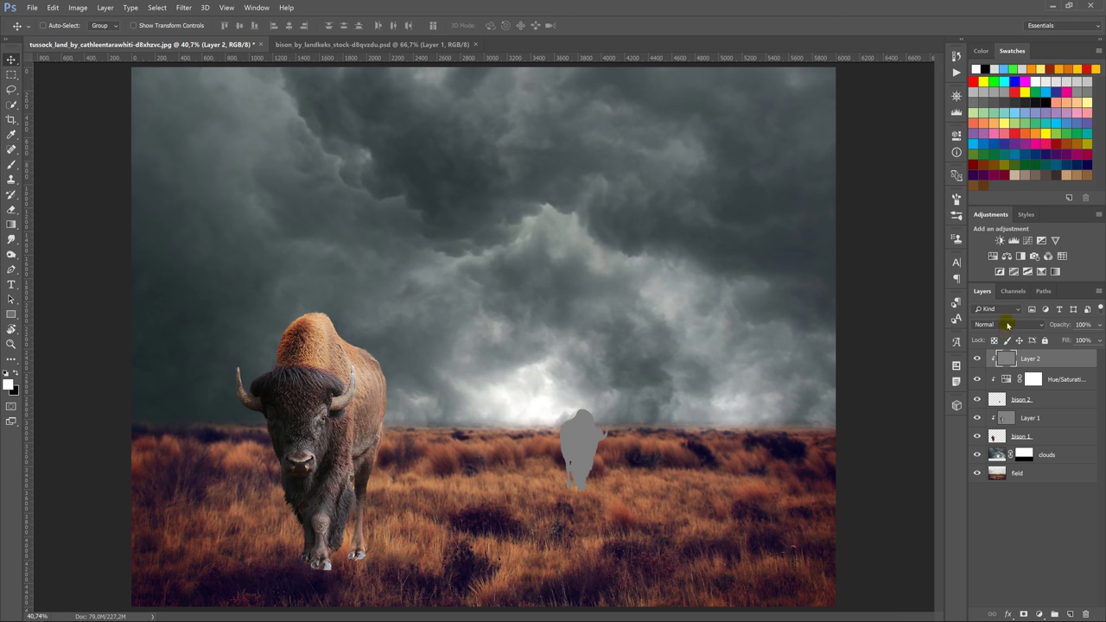
{"action": "left_click", "coordinate": [1008, 325]}
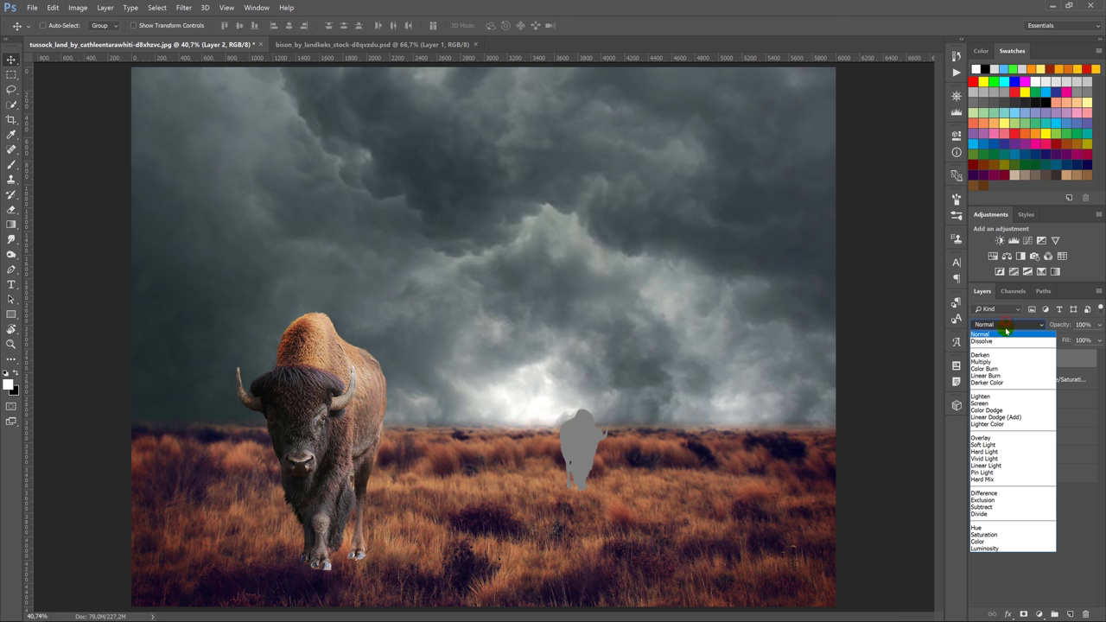
{"action": "left_click", "coordinate": [998, 439]}
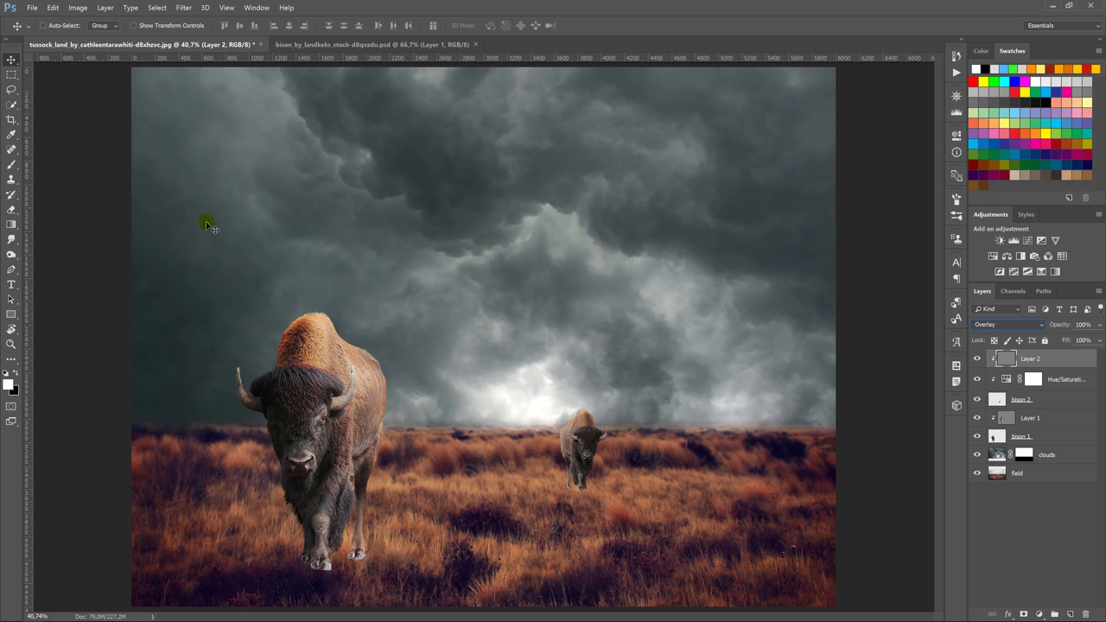
- Dodge the small bison's left side, back and hump on the gray Layer 2
{"action": "left_click", "coordinate": [12, 254]}
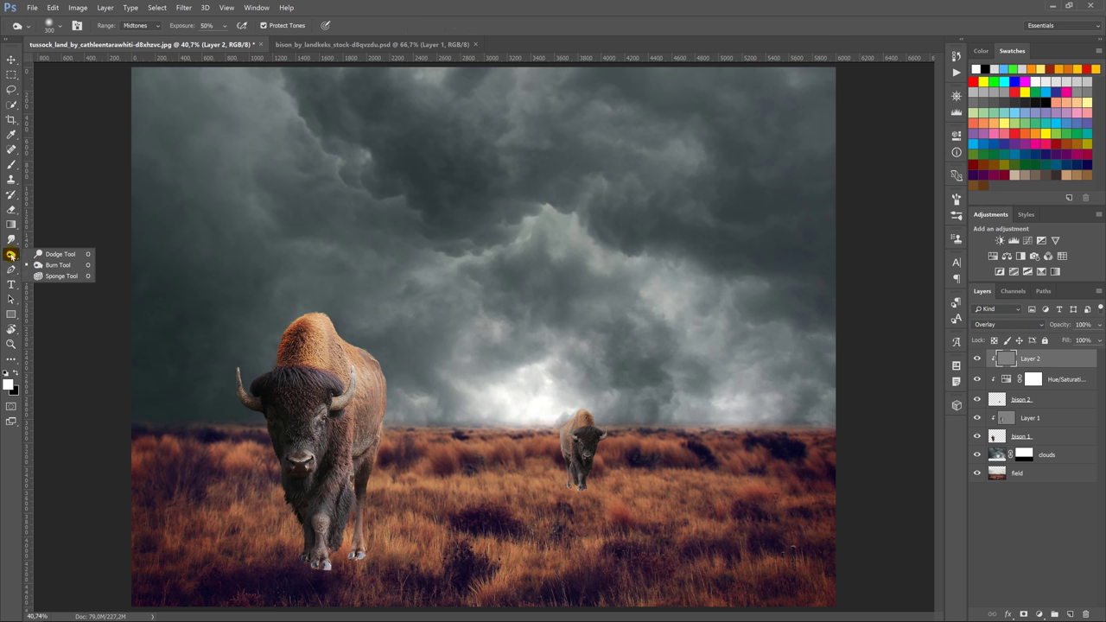
{"action": "left_click", "coordinate": [45, 268]}
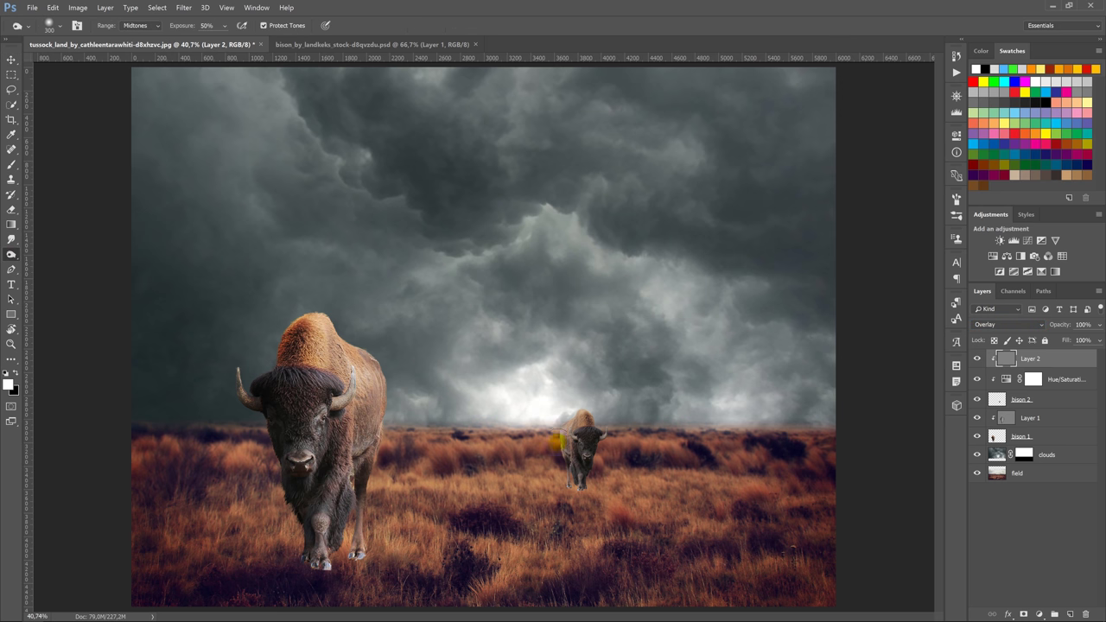
{"action": "left_click_drag", "start_coordinate": [563, 417], "coordinate": [558, 468]}
{"action": "left_click_drag", "start_coordinate": [585, 407], "coordinate": [602, 422]}
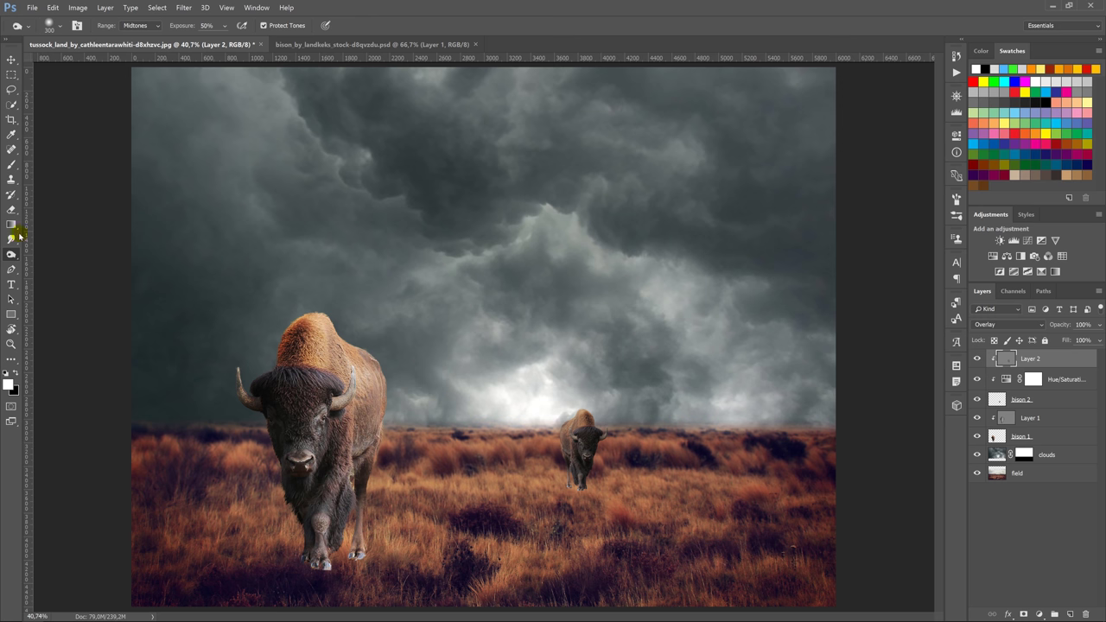
- Lighten the small bison's back further with a gentler 25% exposure dodge
{"action": "left_click", "coordinate": [13, 254]}
{"action": "left_click", "coordinate": [57, 254]}
{"action": "mouse_move", "coordinate": [581, 425]}
{"action": "left_mouse_down"}
{"action": "mouse_move", "coordinate": [567, 432]}
{"action": "mouse_move", "coordinate": [582, 443]}
{"action": "mouse_move", "coordinate": [578, 477]}
{"action": "left_mouse_up"}
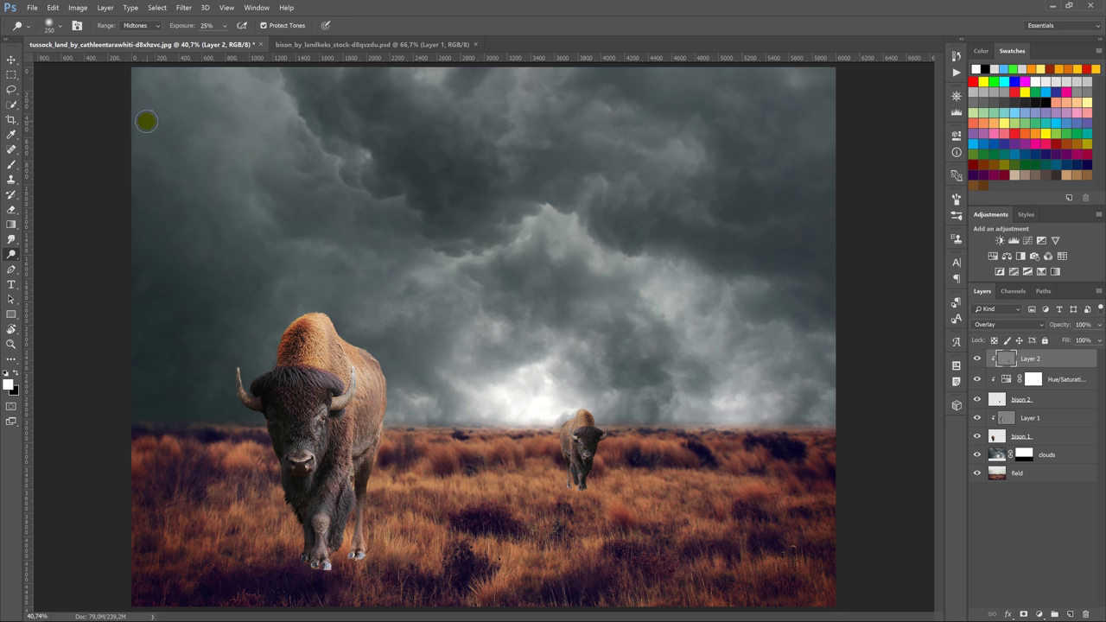
{"action": "left_click", "coordinate": [11, 59]}
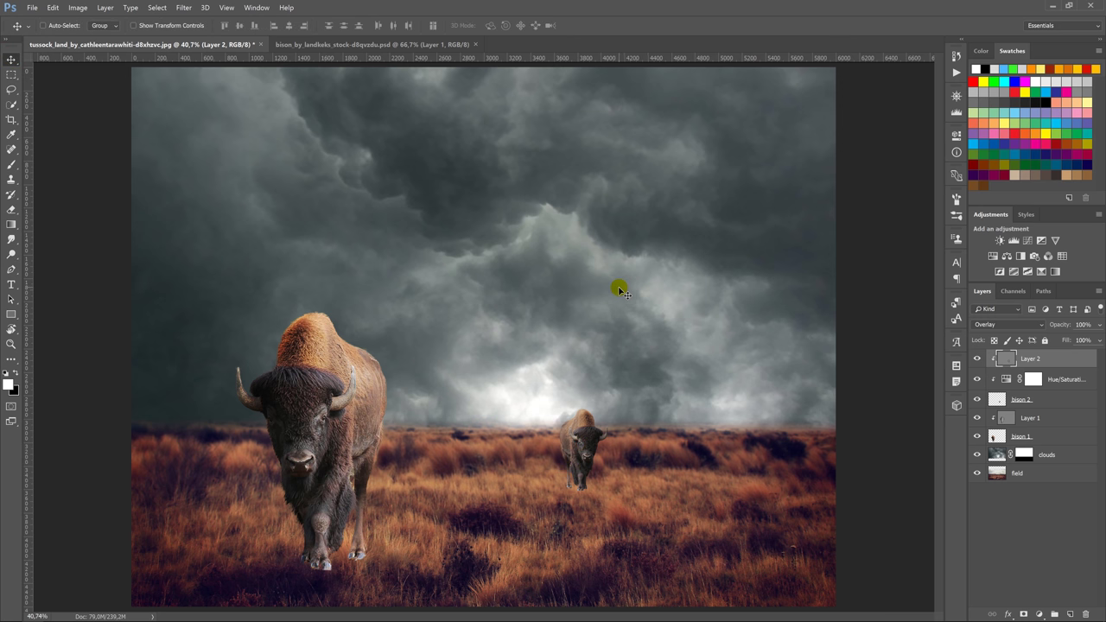
{"action": "left_click_drag", "start_coordinate": [622, 294], "coordinate": [840, 451]}
- Bring the cut-out bison in as Layer 3, scaled to about 60% on the field's right
{"action": "left_click", "coordinate": [343, 45]}
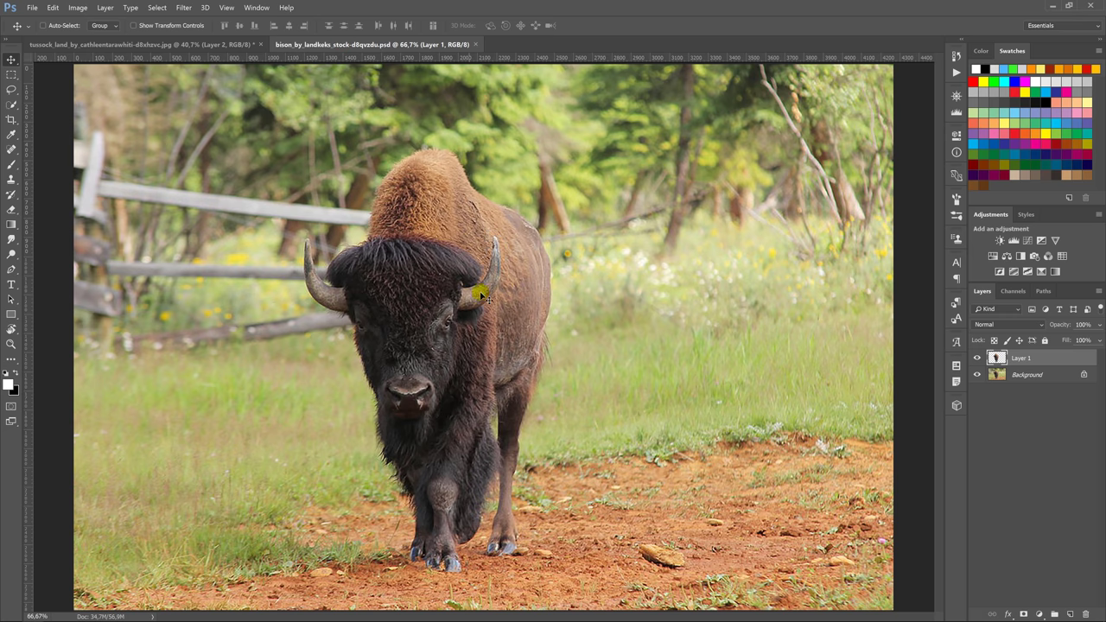
{"action": "mouse_move", "coordinate": [470, 288]}
{"action": "left_mouse_down"}
{"action": "mouse_move", "coordinate": [223, 57]}
{"action": "mouse_move", "coordinate": [372, 248]}
{"action": "left_mouse_up"}
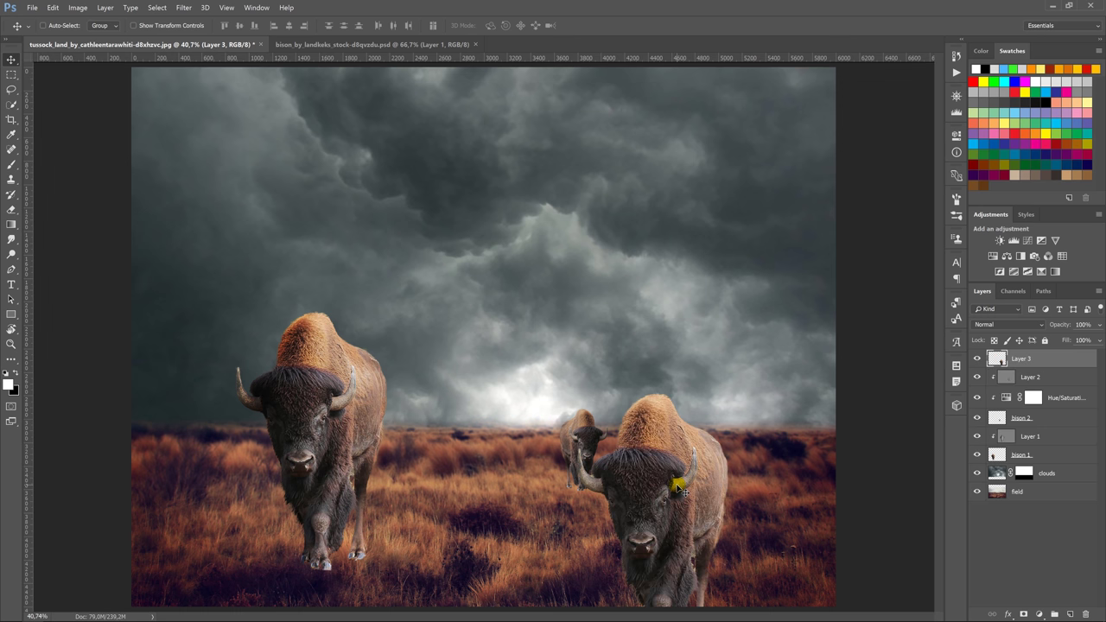
{"action": "left_click_drag", "start_coordinate": [681, 478], "coordinate": [704, 441]}
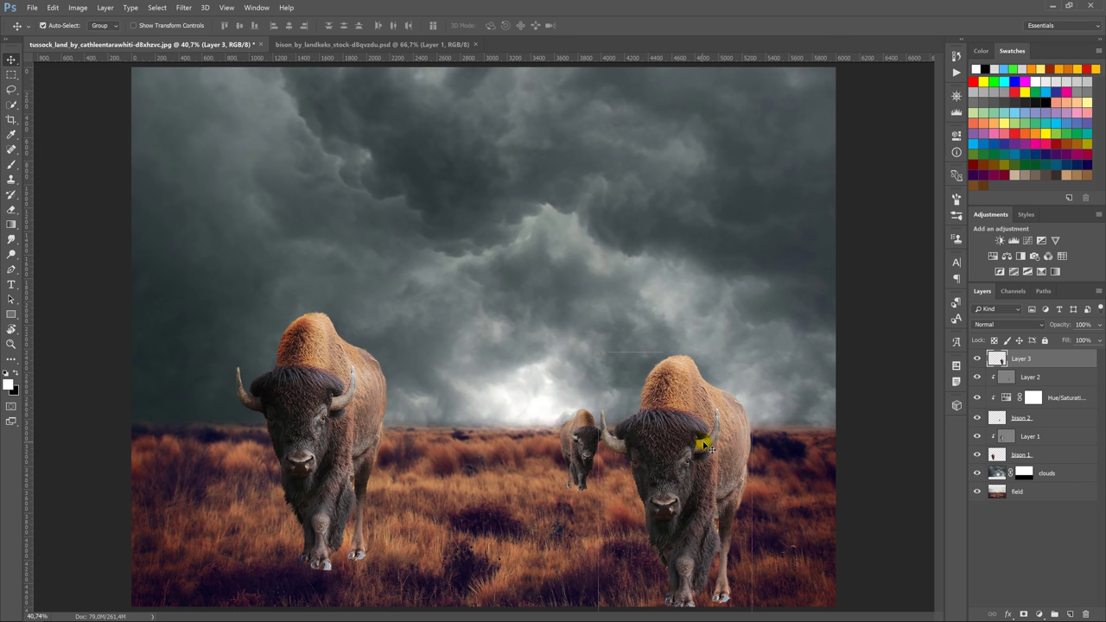
{"action": "key", "text": "ctrl+t"}
{"action": "left_click_drag", "start_coordinate": [752, 353], "coordinate": [721, 404]}
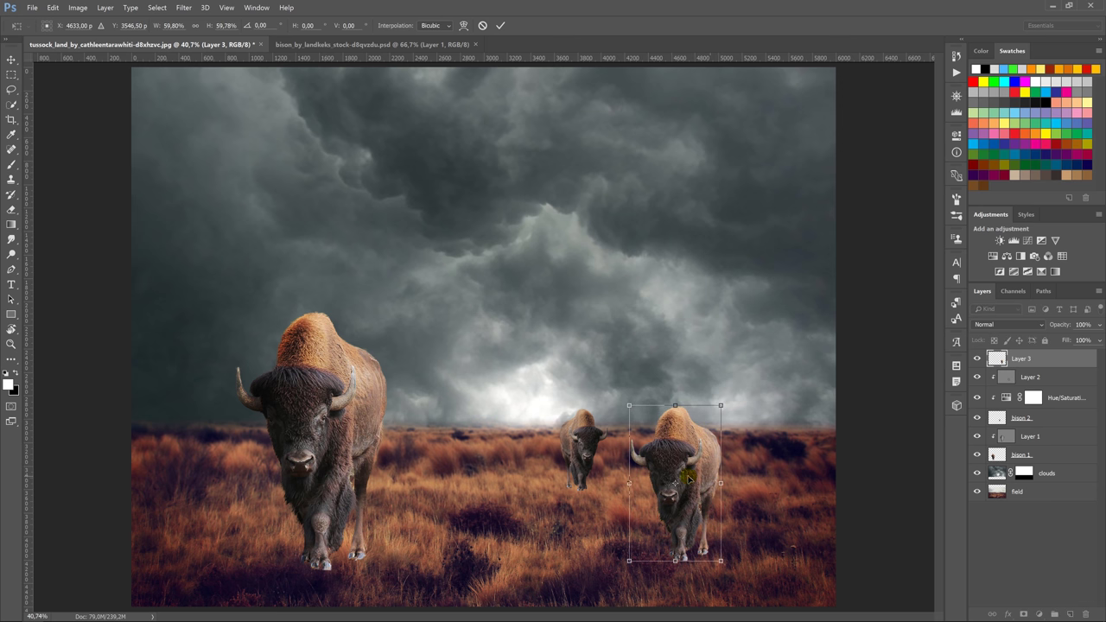
{"action": "left_click_drag", "start_coordinate": [689, 477], "coordinate": [702, 466]}
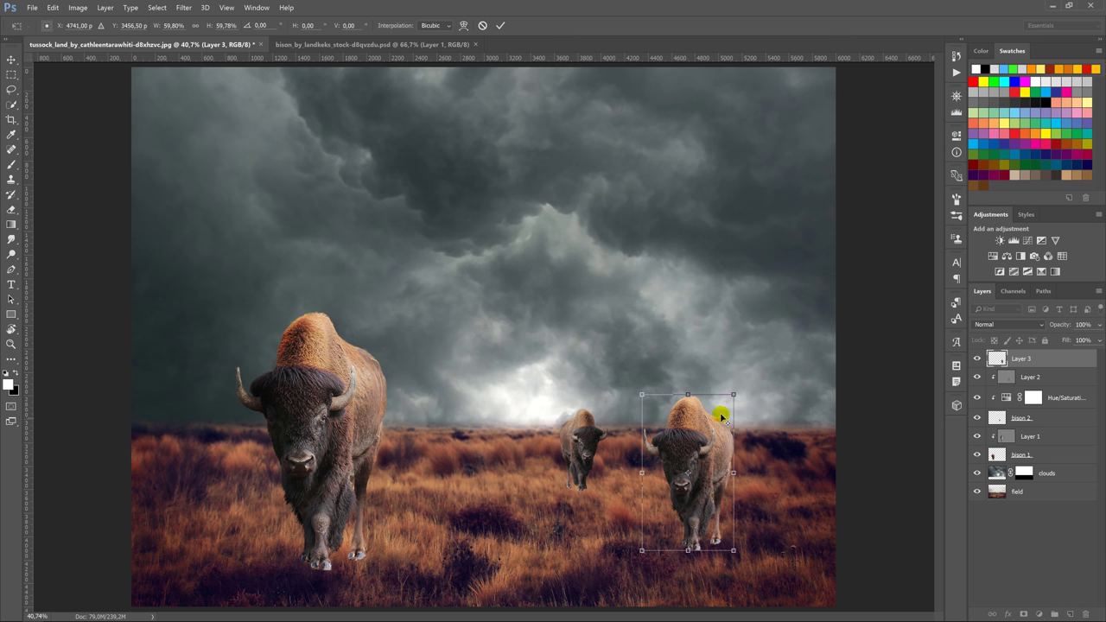
{"action": "left_click_drag", "start_coordinate": [729, 403], "coordinate": [728, 421]}
{"action": "key", "text": "Return"}
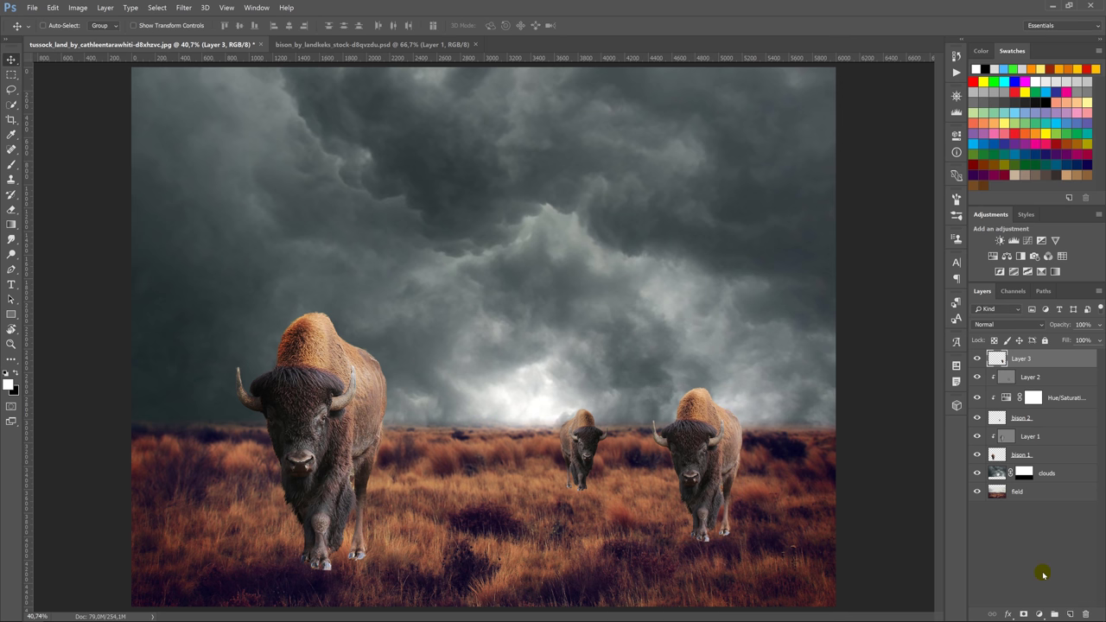
- Clip a Hue/Saturation layer to Layer 3 with Saturation -34 and Lightness -17
{"action": "left_click", "coordinate": [1038, 615]}
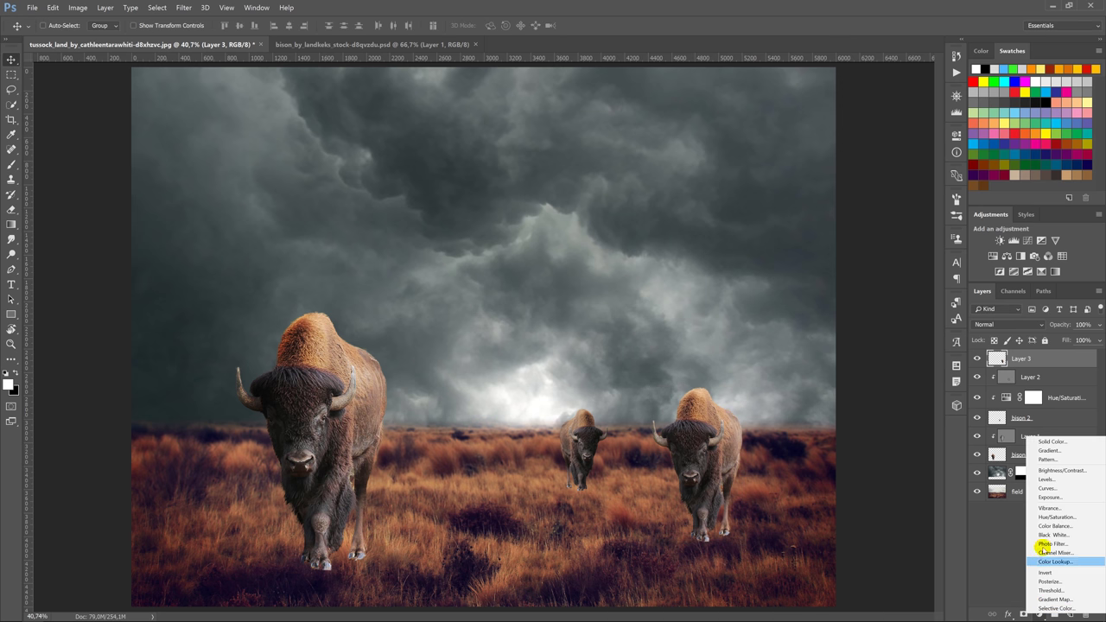
{"action": "left_click", "coordinate": [1045, 516]}
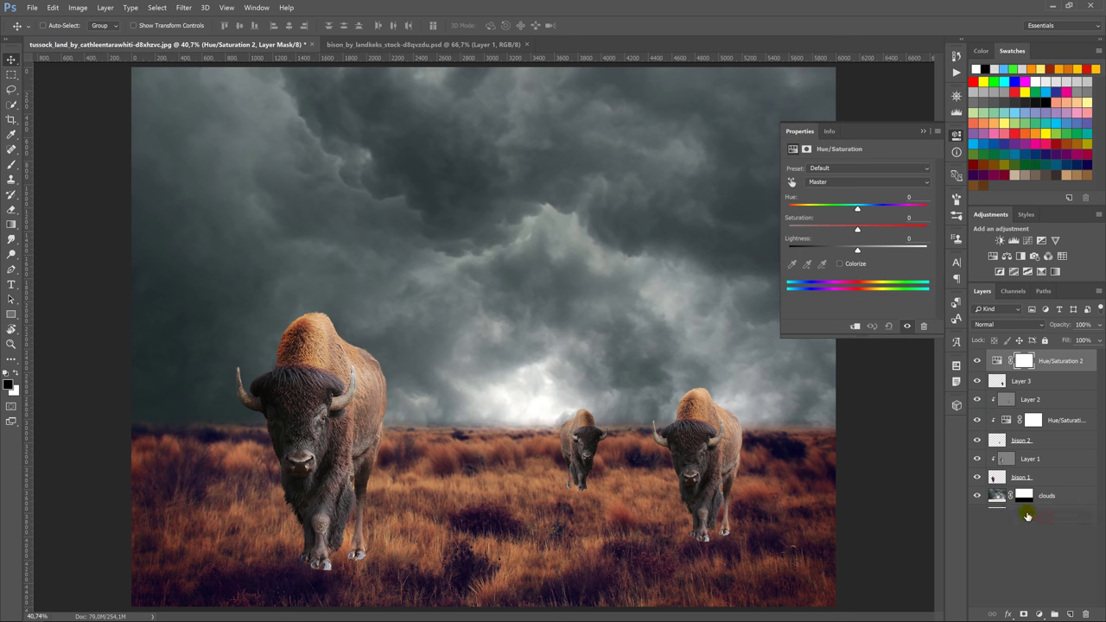
{"action": "left_click", "coordinate": [854, 328]}
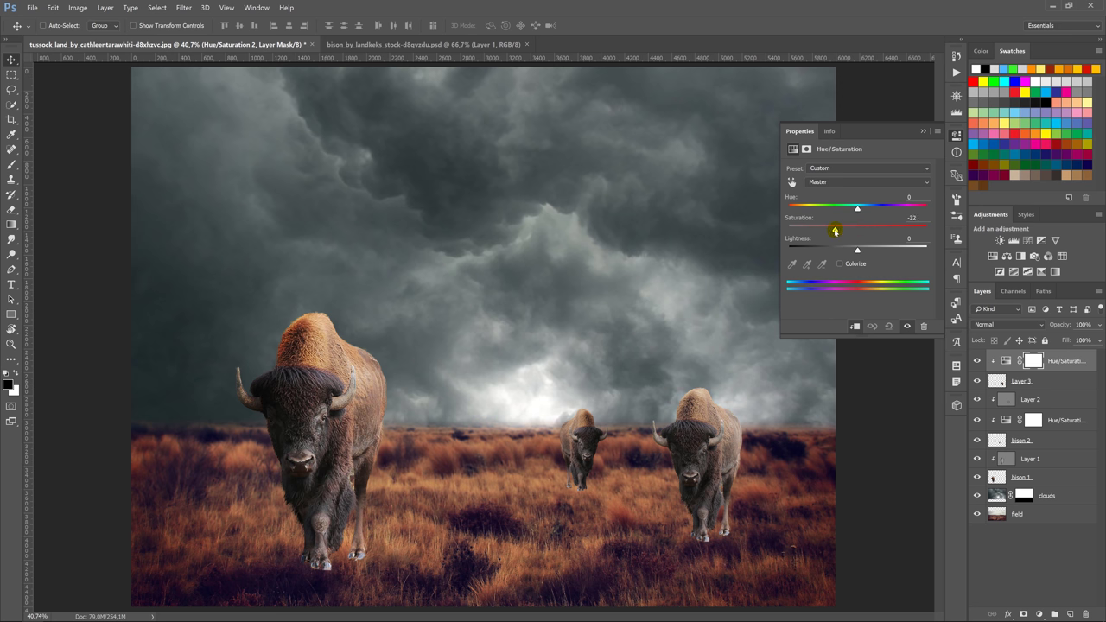
{"action": "left_click_drag", "start_coordinate": [859, 254], "coordinate": [847, 253]}
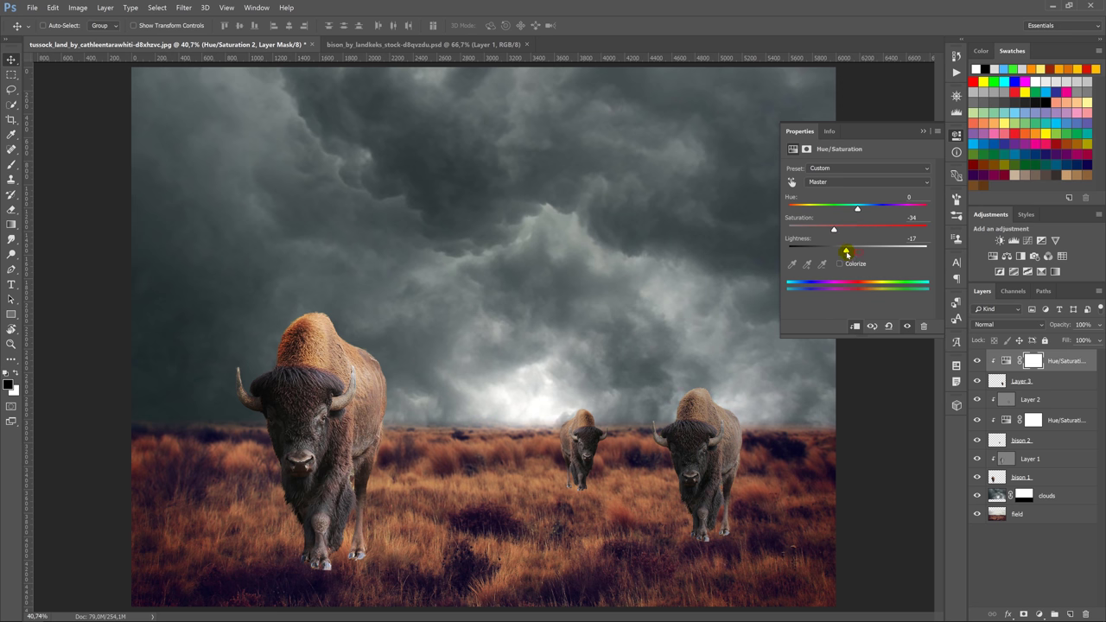
{"action": "left_click", "coordinate": [923, 131]}
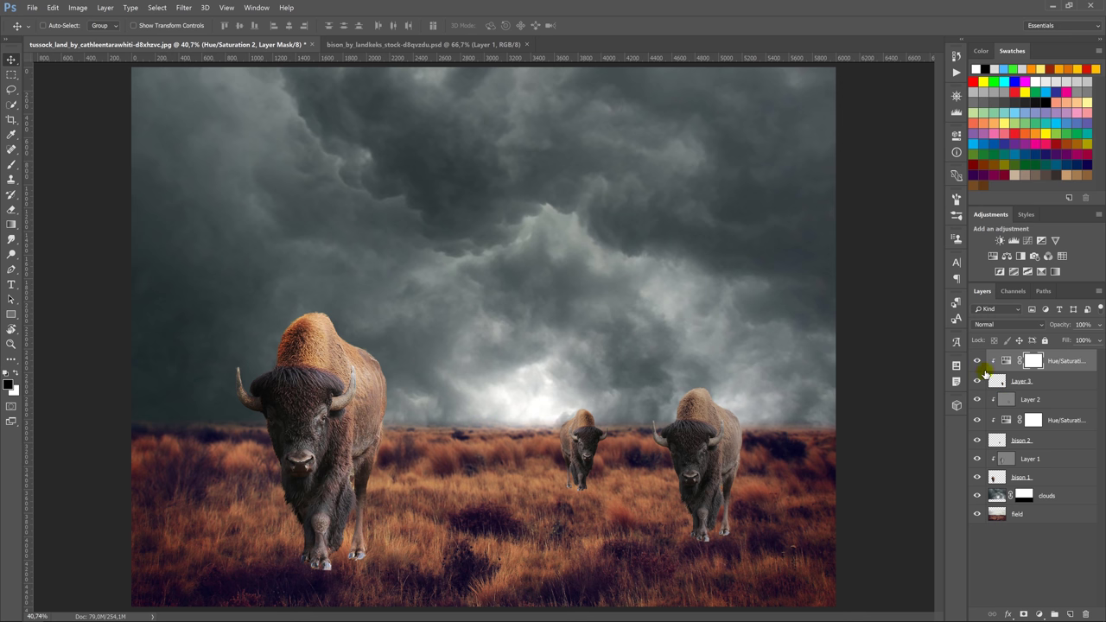
- Add Layer 4 clipped to the right bison, filled with 50% gray and set to Overlay
{"action": "left_click", "coordinate": [1071, 615]}
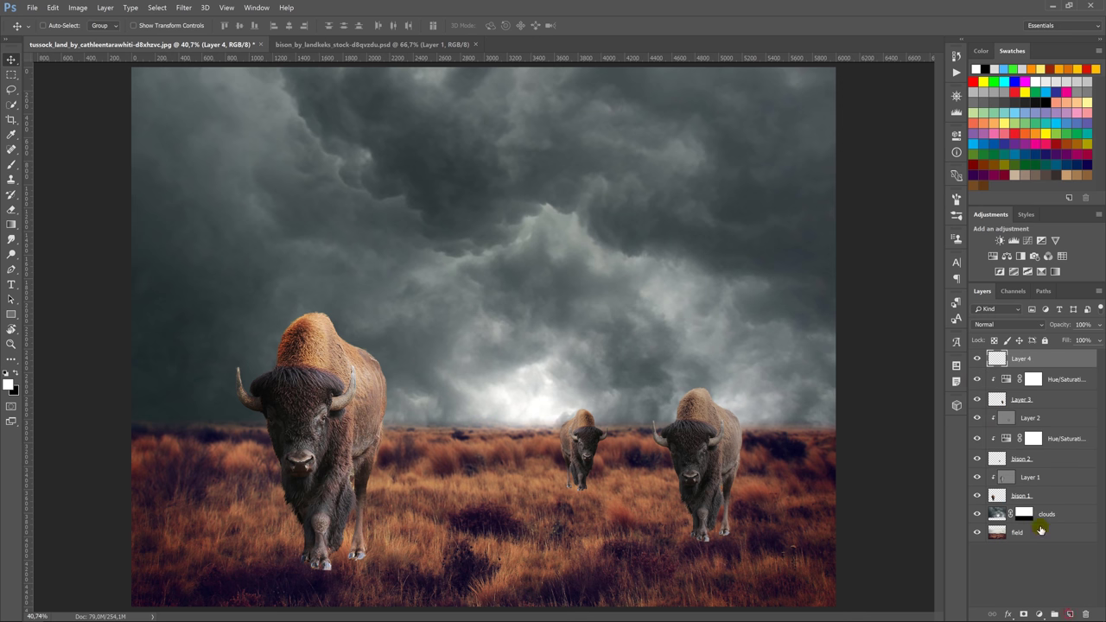
{"action": "left_click", "coordinate": [987, 367], "text": "alt"}
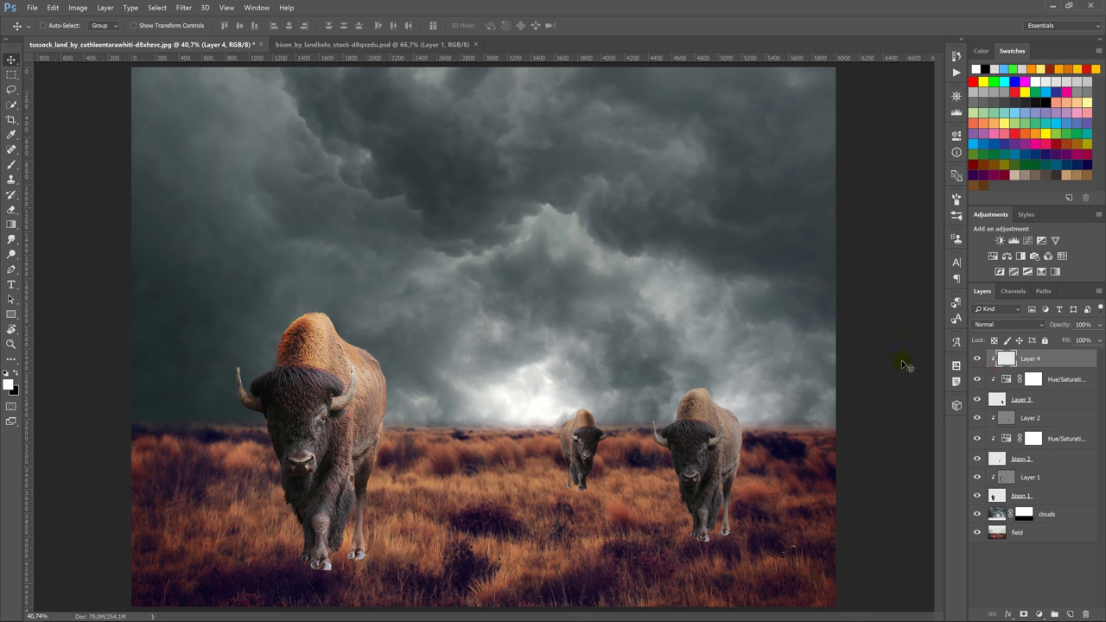
{"action": "left_click", "coordinate": [32, 6]}
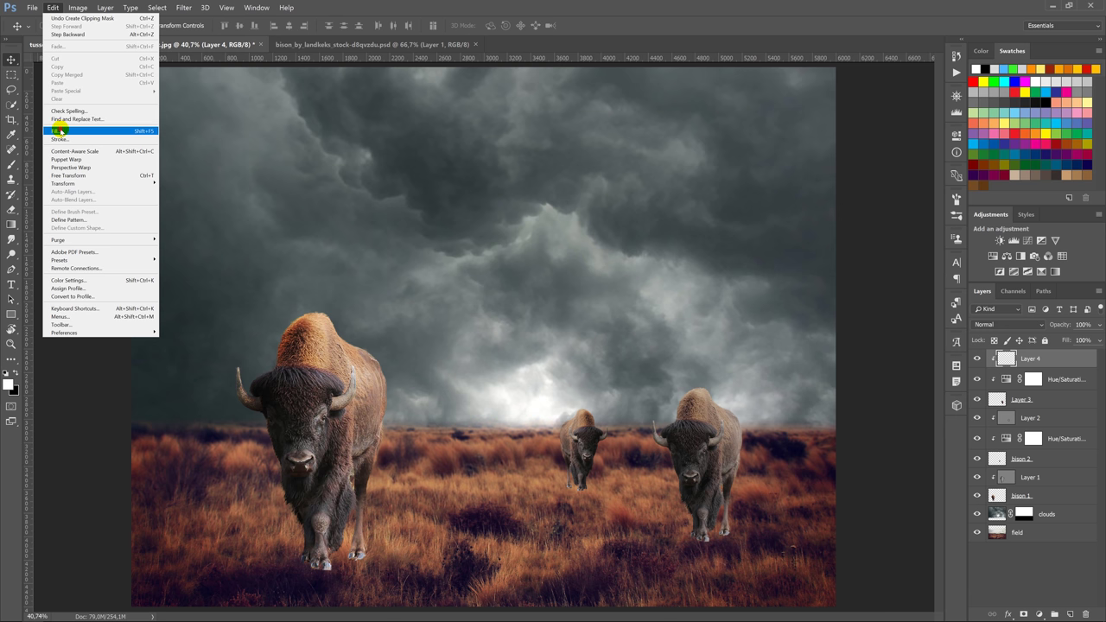
{"action": "left_click", "coordinate": [56, 130]}
{"action": "left_click", "coordinate": [620, 179]}
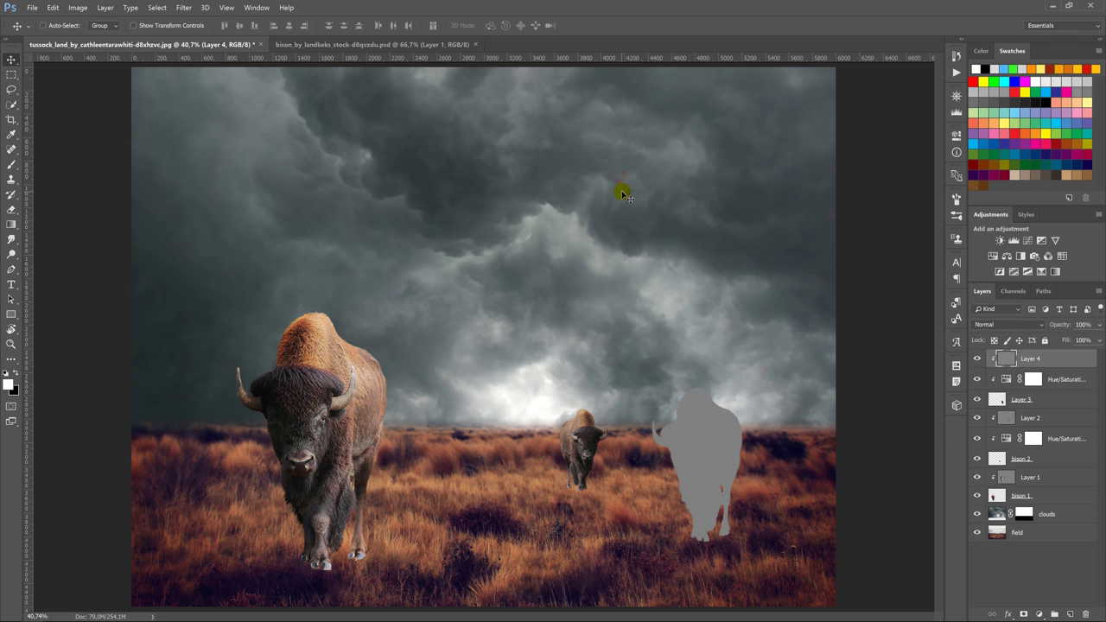
{"action": "left_click", "coordinate": [1005, 325]}
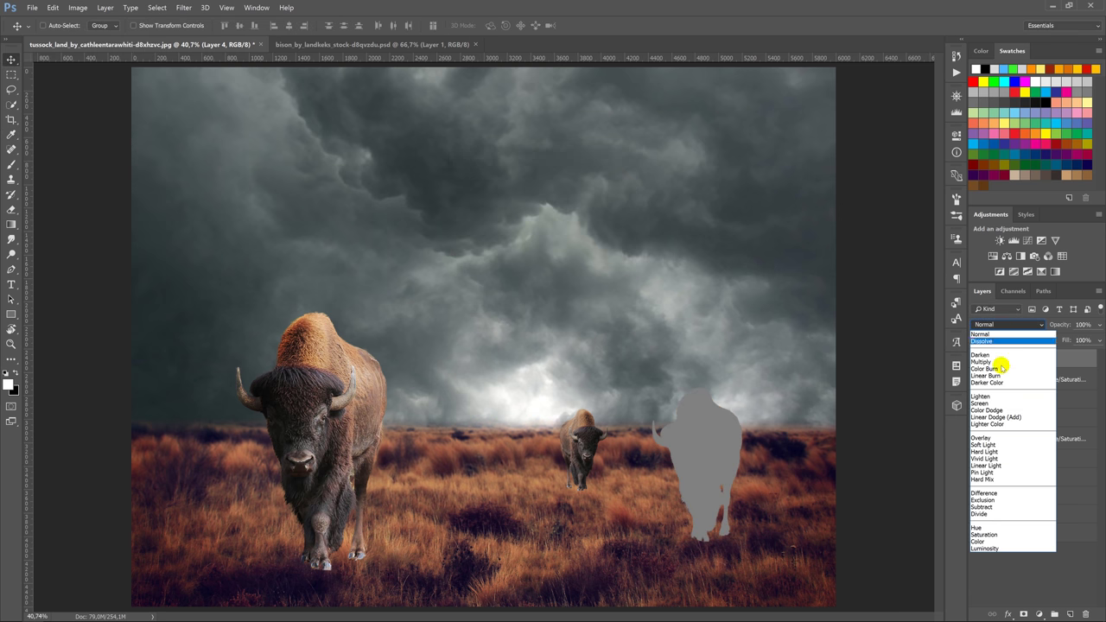
{"action": "left_click", "coordinate": [986, 438]}
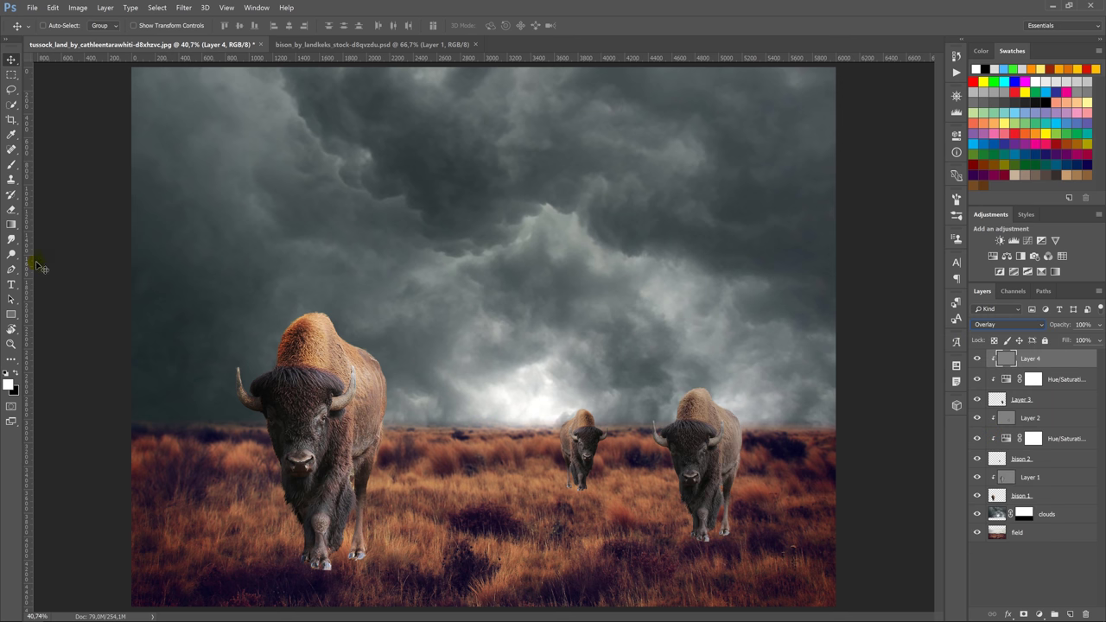
- Dodge the right bison's shoulder, leg and hump
{"action": "left_click", "coordinate": [11, 257]}
{"action": "left_click", "coordinate": [51, 256]}
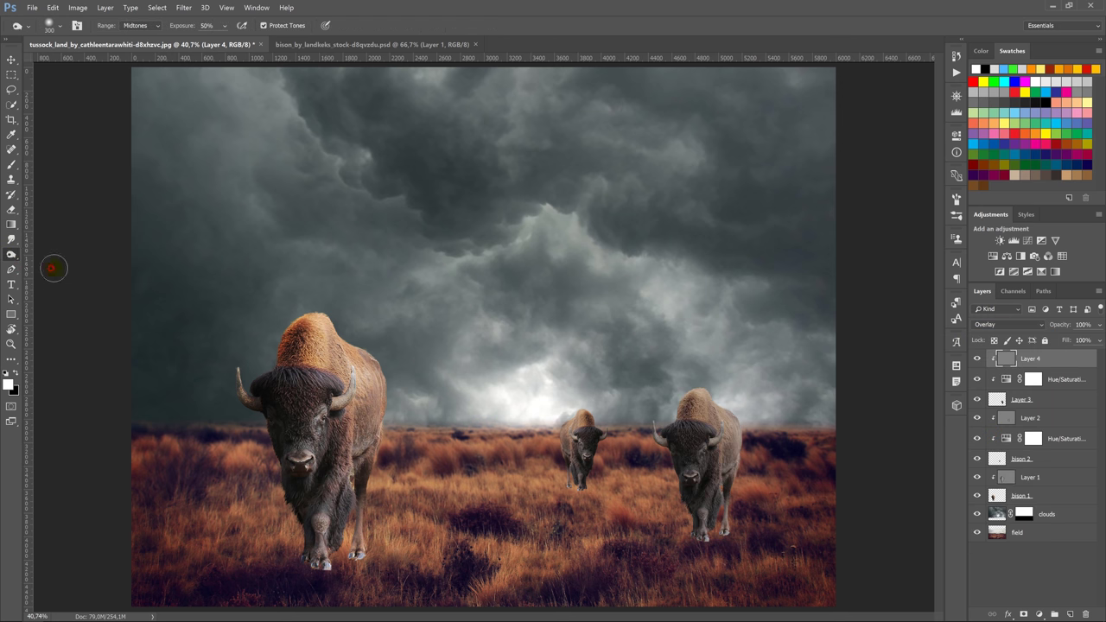
{"action": "left_click_drag", "start_coordinate": [733, 423], "coordinate": [727, 500]}
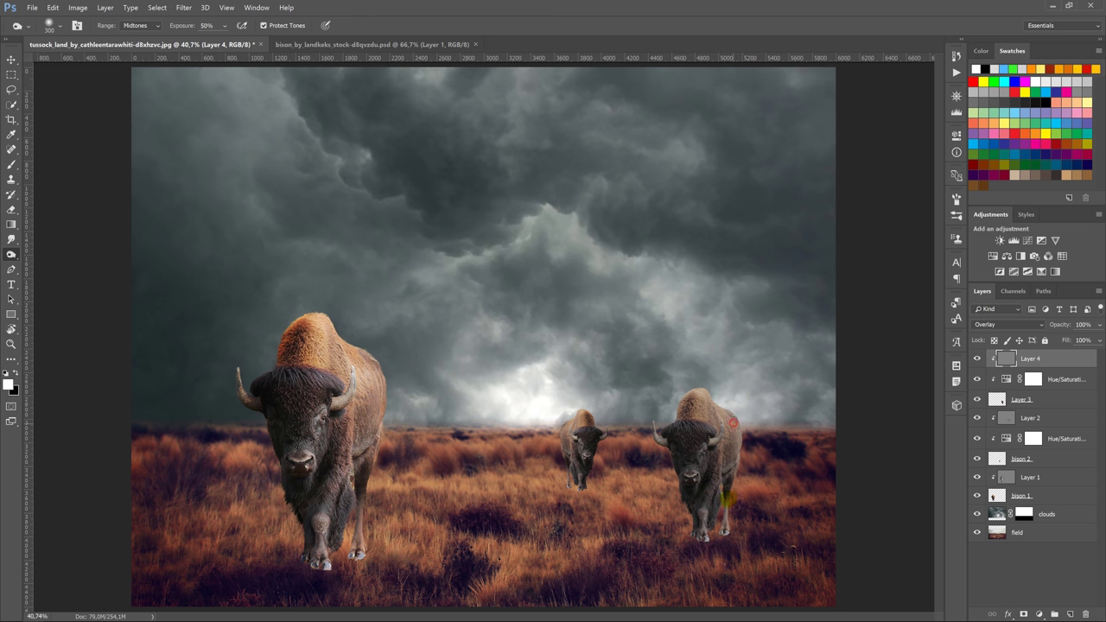
{"action": "left_click_drag", "start_coordinate": [732, 436], "coordinate": [726, 508]}
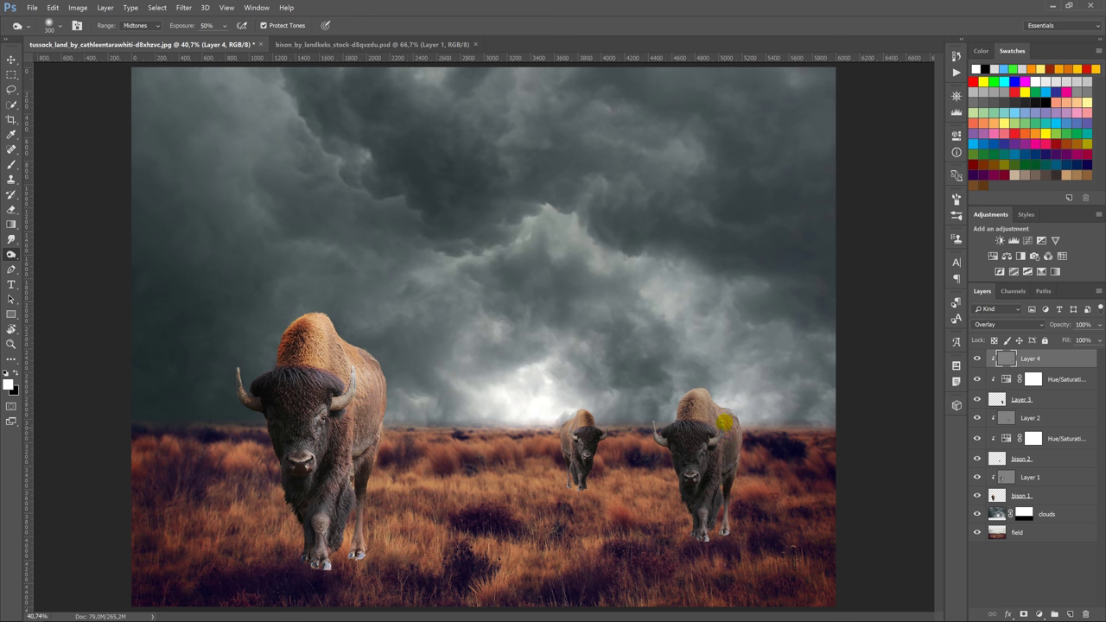
{"action": "left_click_drag", "start_coordinate": [705, 397], "coordinate": [722, 441]}
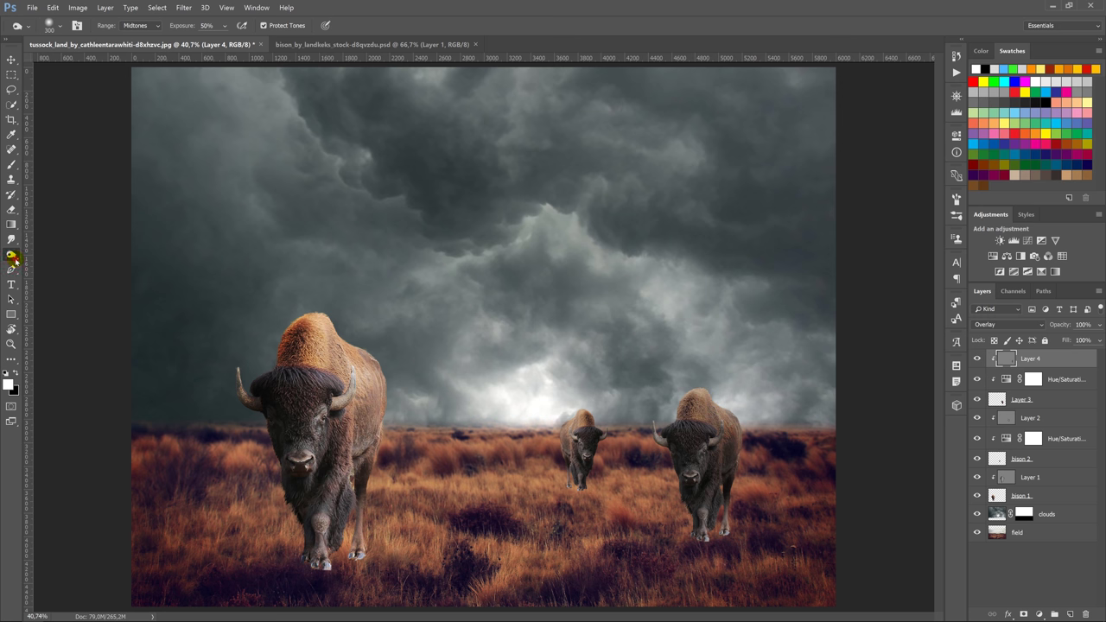
- Burn the right bison's hump, face, forehead, horn and head top darker
{"action": "right_click", "coordinate": [14, 260]}
{"action": "left_click", "coordinate": [52, 262]}
{"action": "left_click_drag", "start_coordinate": [687, 391], "coordinate": [680, 494]}
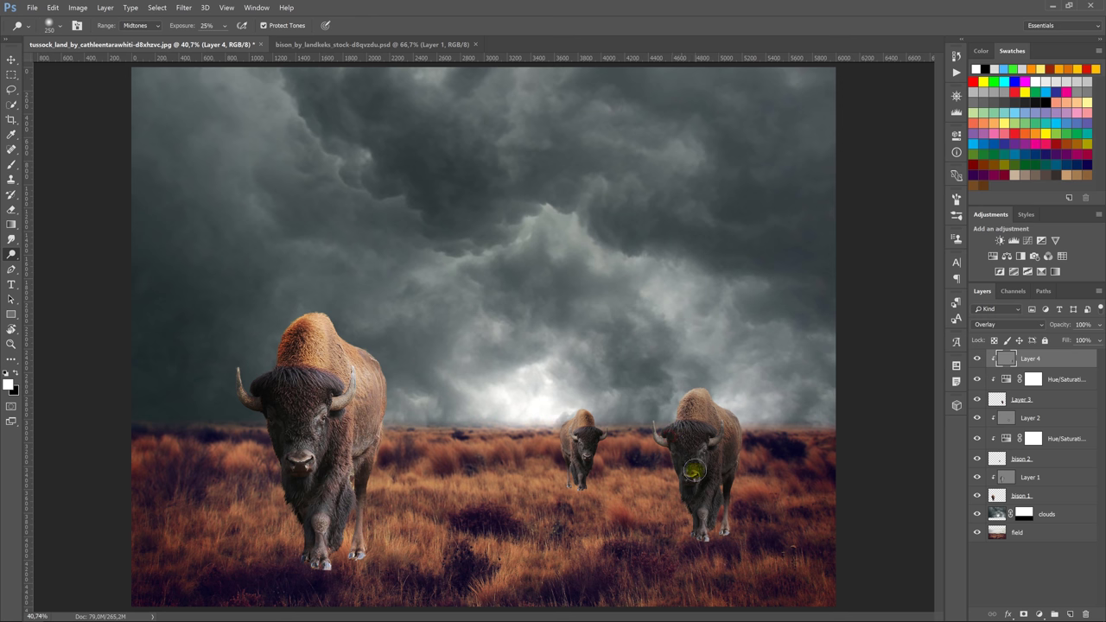
{"action": "left_click_drag", "start_coordinate": [690, 400], "coordinate": [683, 412]}
{"action": "left_click", "coordinate": [658, 437]}
{"action": "left_click_drag", "start_coordinate": [683, 487], "coordinate": [687, 477]}
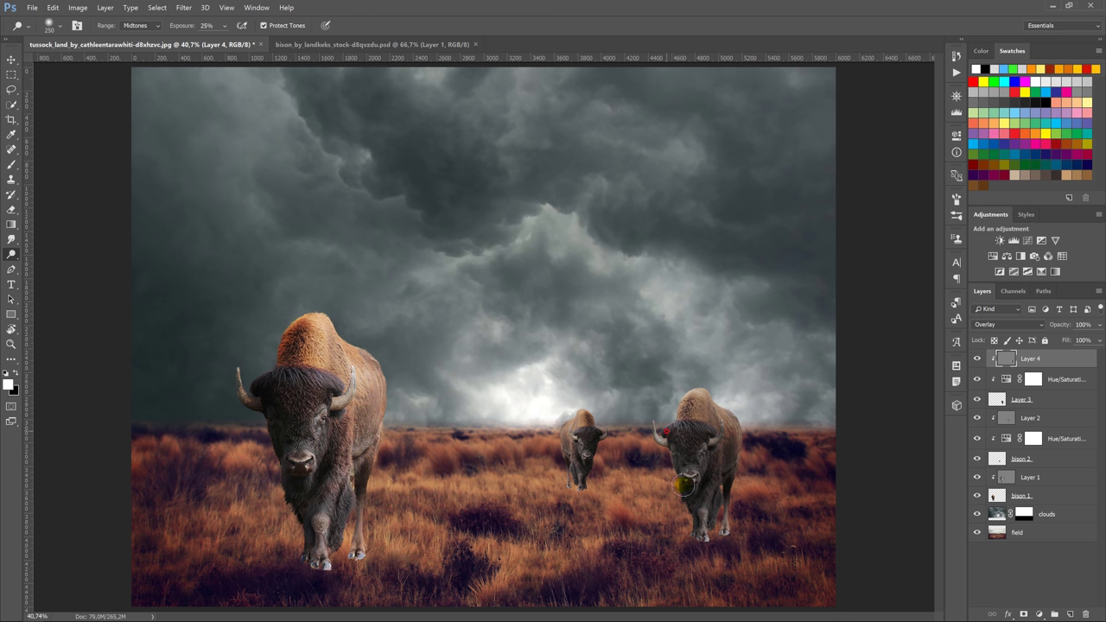
{"action": "left_click_drag", "start_coordinate": [649, 420], "coordinate": [672, 425]}
- Dodge the right bison's shoulder once more
{"action": "right_click", "coordinate": [12, 256]}
{"action": "left_click", "coordinate": [52, 255]}
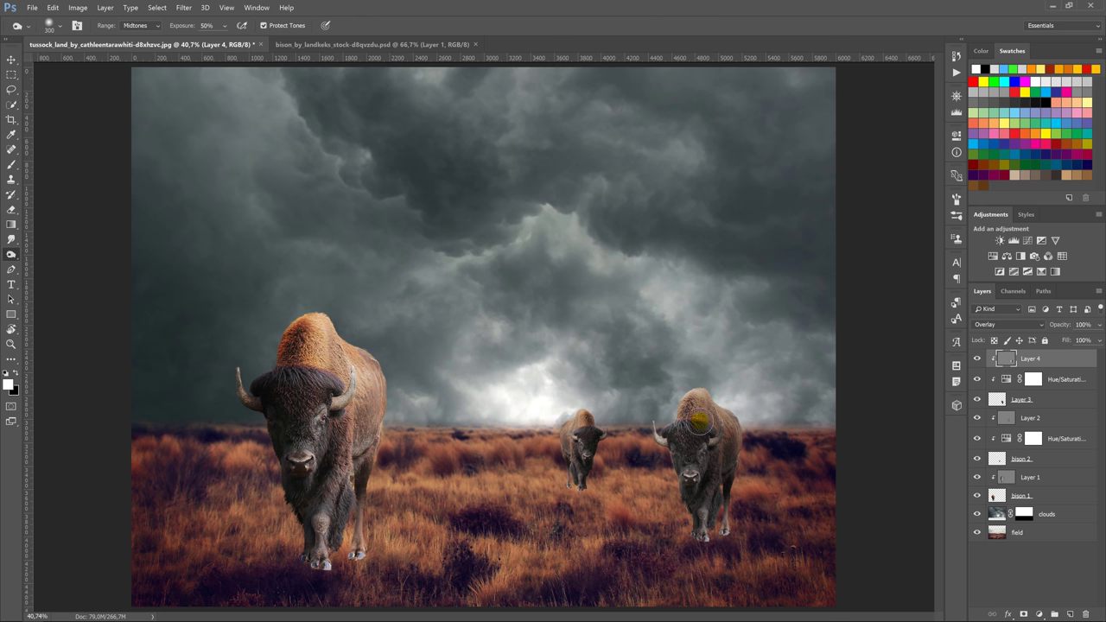
{"action": "mouse_move", "coordinate": [709, 416]}
{"action": "left_mouse_down"}
{"action": "mouse_move", "coordinate": [708, 518]}
{"action": "mouse_move", "coordinate": [728, 425]}
{"action": "mouse_move", "coordinate": [731, 518]}
{"action": "mouse_move", "coordinate": [721, 415]}
{"action": "mouse_move", "coordinate": [750, 442]}
{"action": "mouse_move", "coordinate": [711, 542]}
{"action": "mouse_move", "coordinate": [728, 540]}
{"action": "mouse_move", "coordinate": [735, 559]}
{"action": "mouse_move", "coordinate": [699, 561]}
{"action": "mouse_move", "coordinate": [693, 547]}
{"action": "left_mouse_up"}
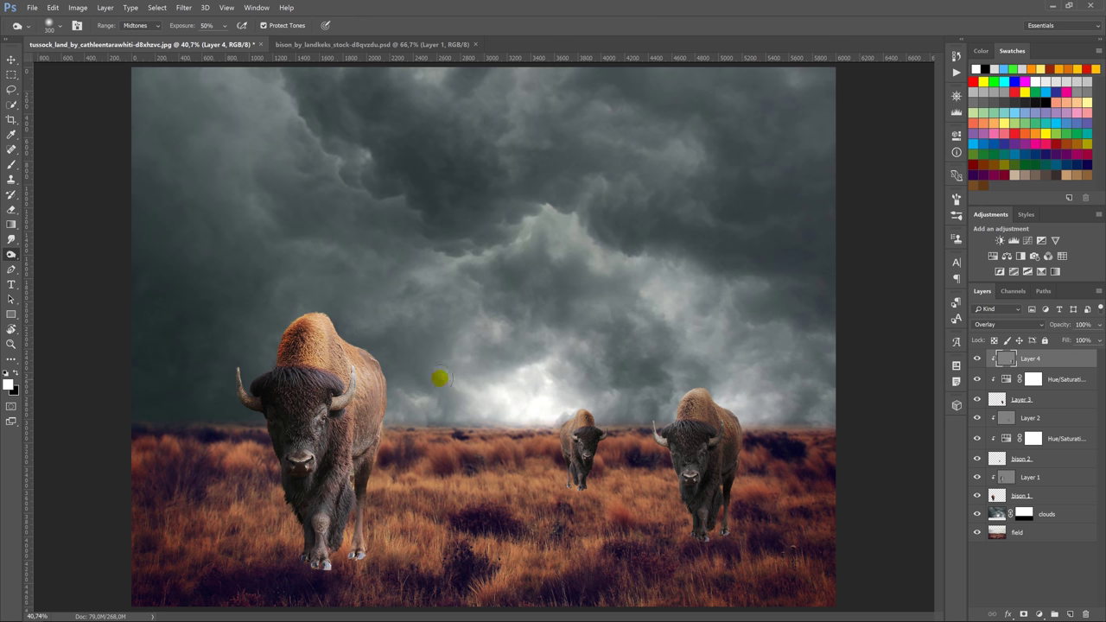
- Rename Layer 3 to 'bison 3'
{"action": "left_click", "coordinate": [12, 61]}
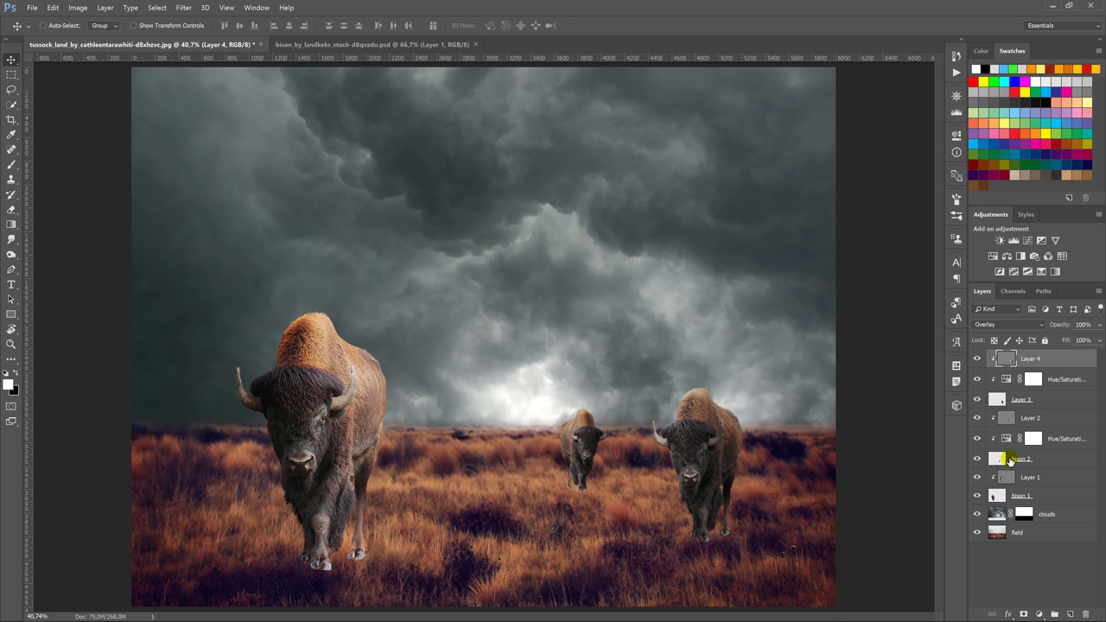
{"action": "double_click", "coordinate": [1022, 401]}
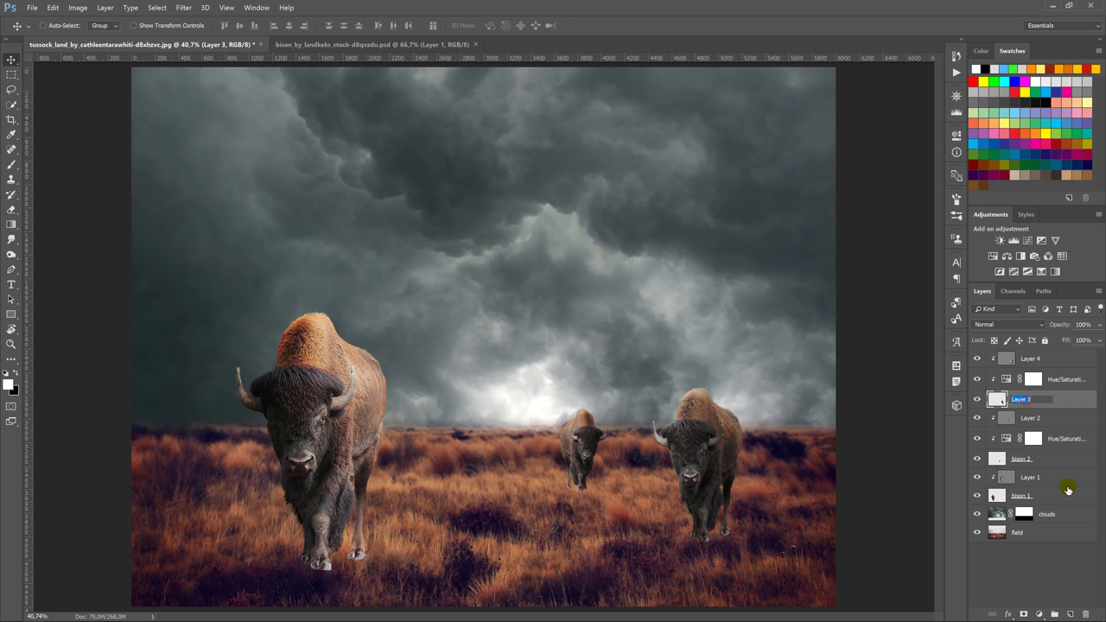
{"action": "type", "text": "bison 3"}
{"action": "key", "text": "Return"}
- Apply a Gaussian Blur to the bison 2 layer
{"action": "left_click", "coordinate": [1051, 466]}
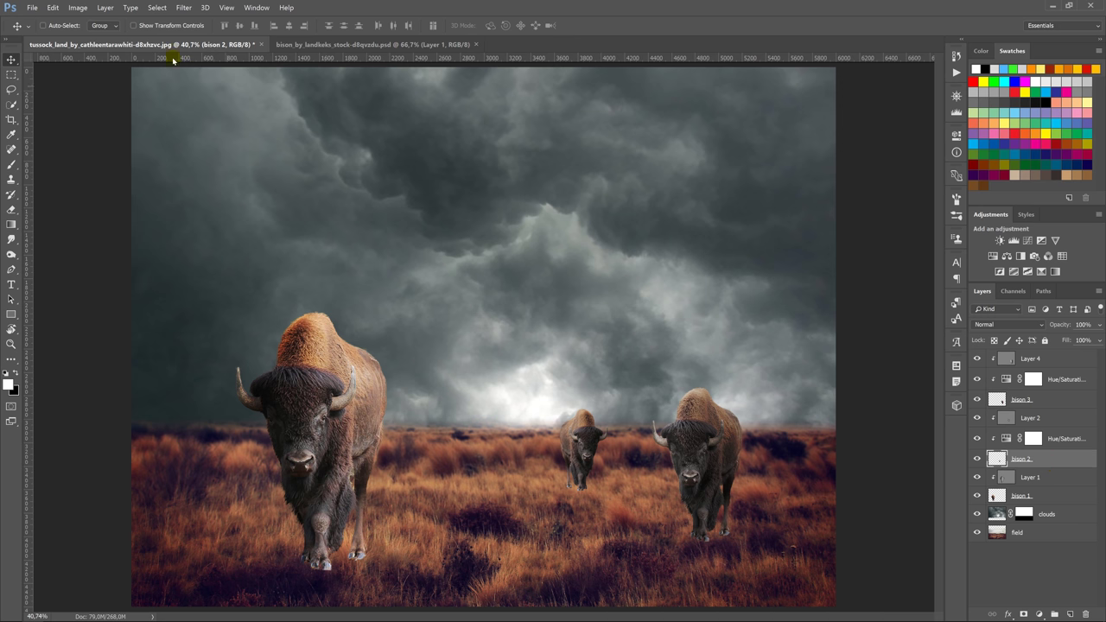
{"action": "left_click", "coordinate": [184, 7]}
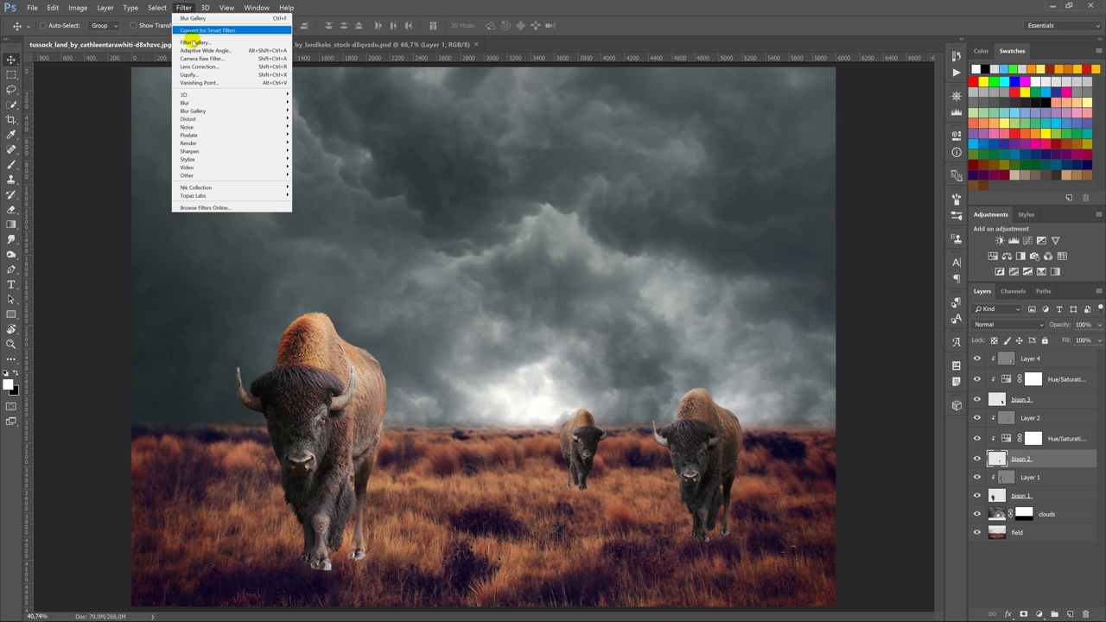
{"action": "mouse_move", "coordinate": [207, 102]}
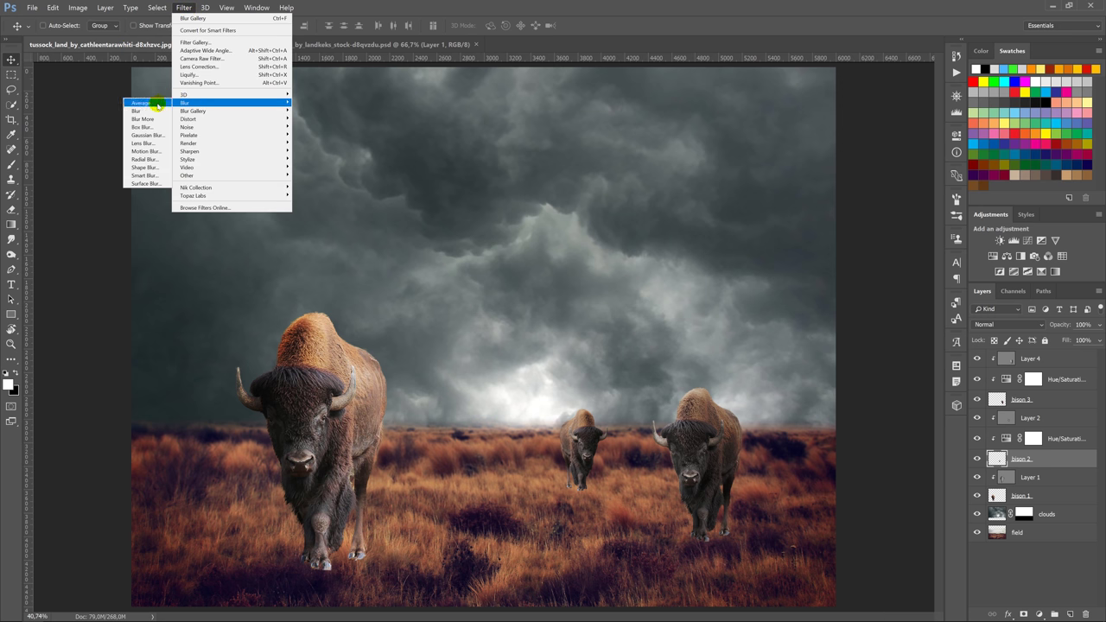
{"action": "left_click", "coordinate": [147, 135]}
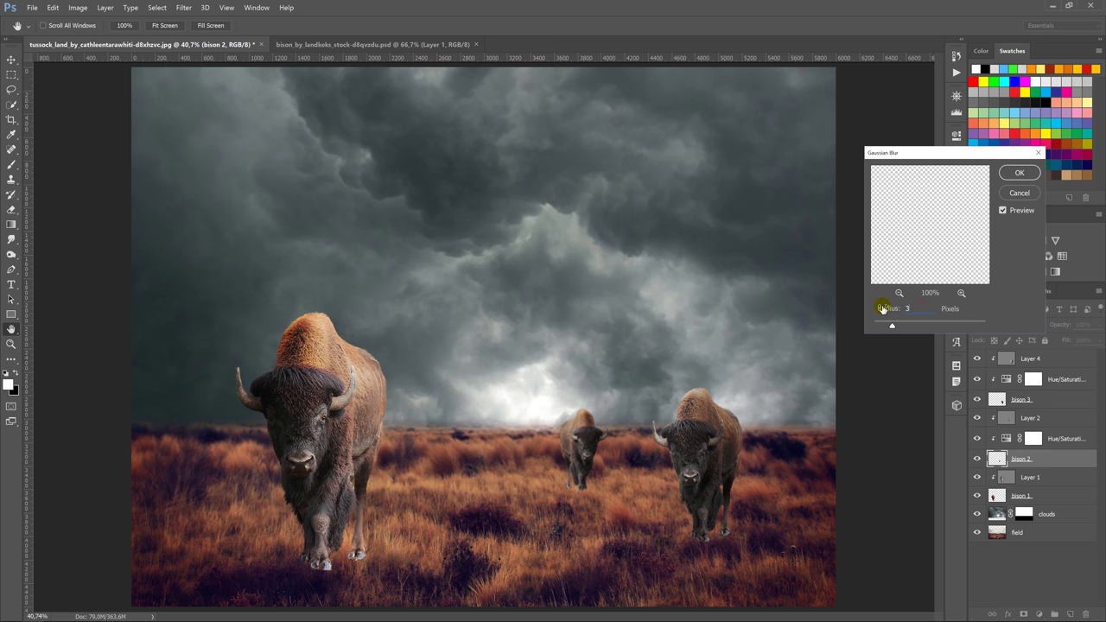
{"action": "left_click", "coordinate": [1019, 174]}
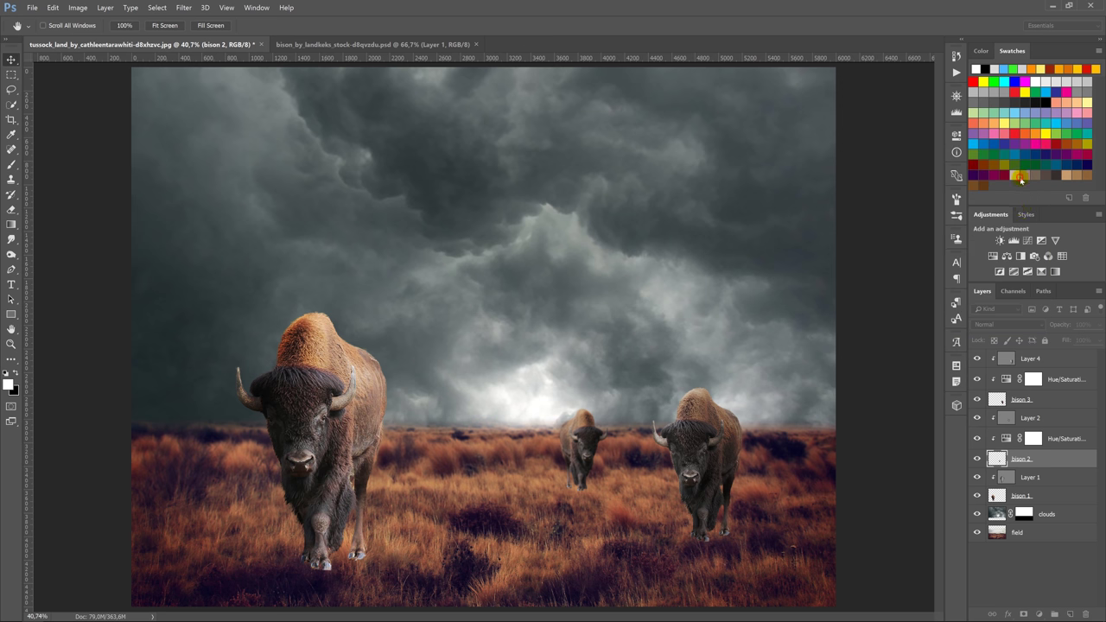
- Apply a 3.0-pixel Gaussian Blur to the bison 3 layer
{"action": "left_click", "coordinate": [999, 399]}
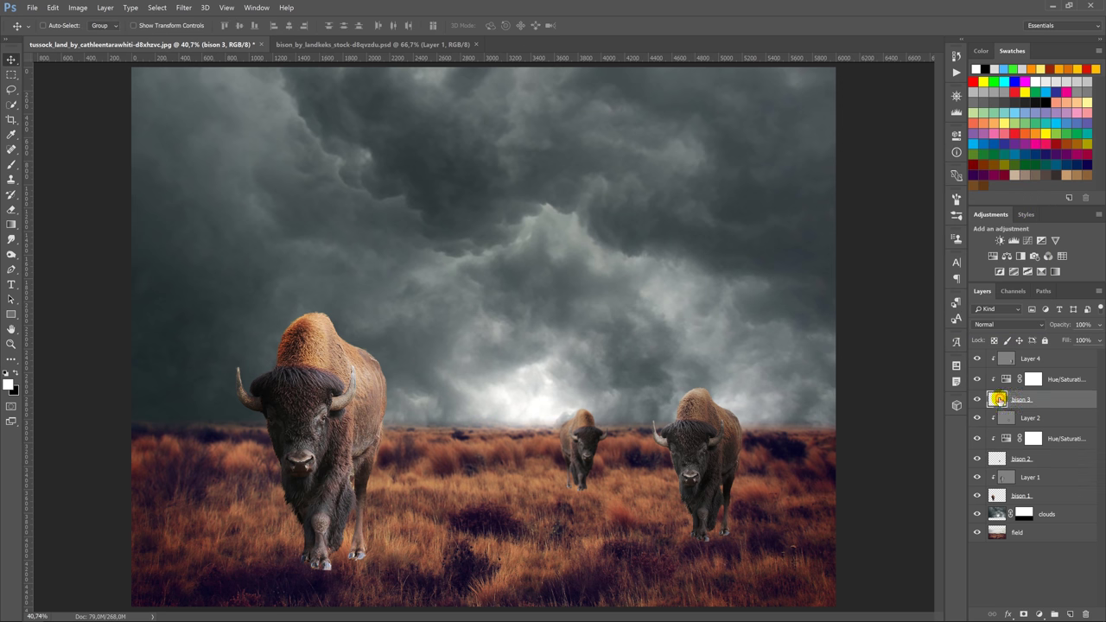
{"action": "left_click", "coordinate": [184, 8]}
{"action": "mouse_move", "coordinate": [186, 103]}
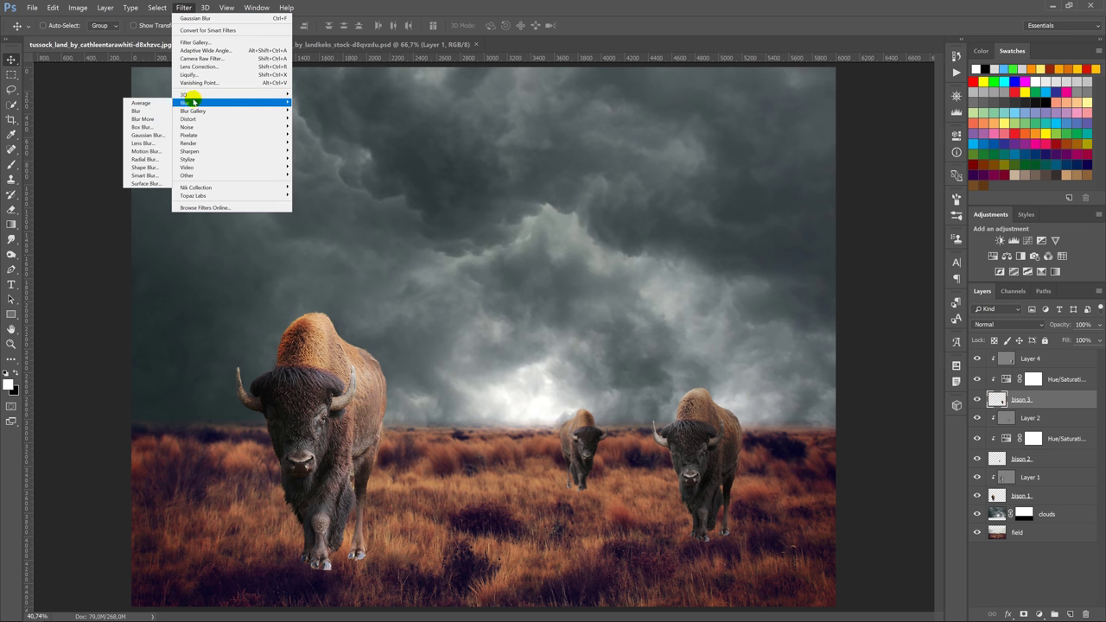
{"action": "left_click", "coordinate": [156, 136]}
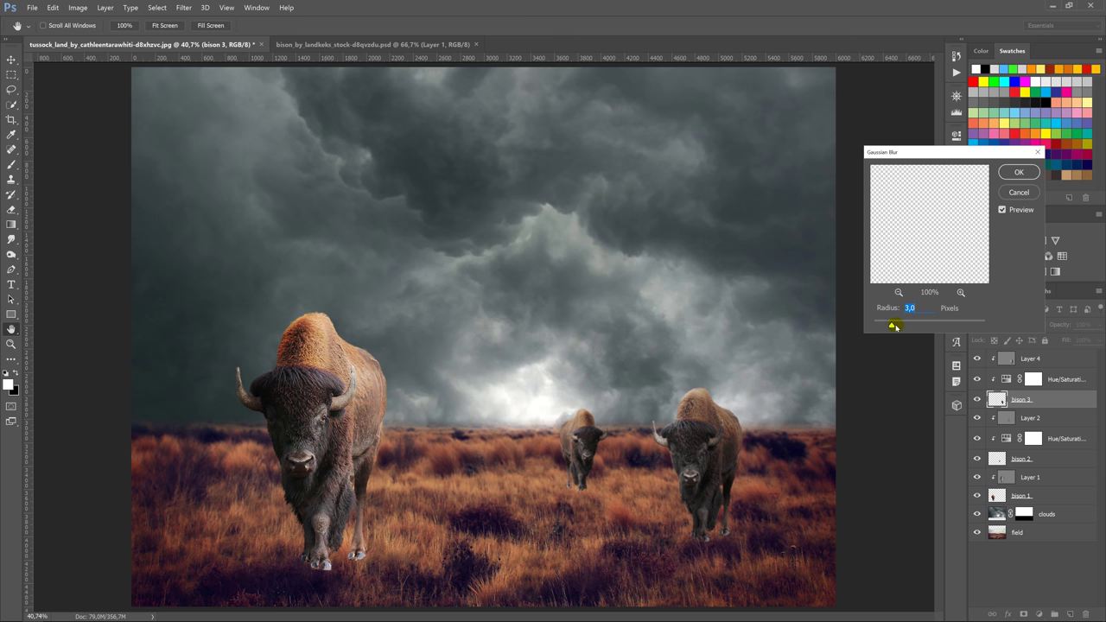
{"action": "left_click_drag", "start_coordinate": [912, 307], "coordinate": [871, 308]}
{"action": "left_click", "coordinate": [1015, 173]}
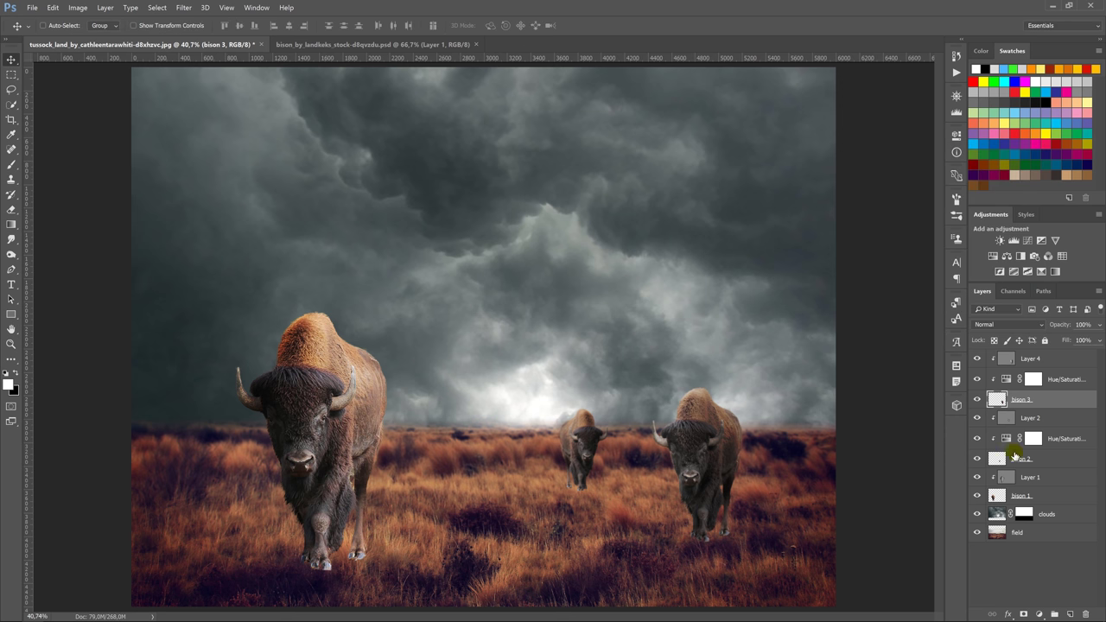
- Soften the front bison 1 layer with a 0.4 px Gaussian Blur
{"action": "left_click", "coordinate": [998, 498]}
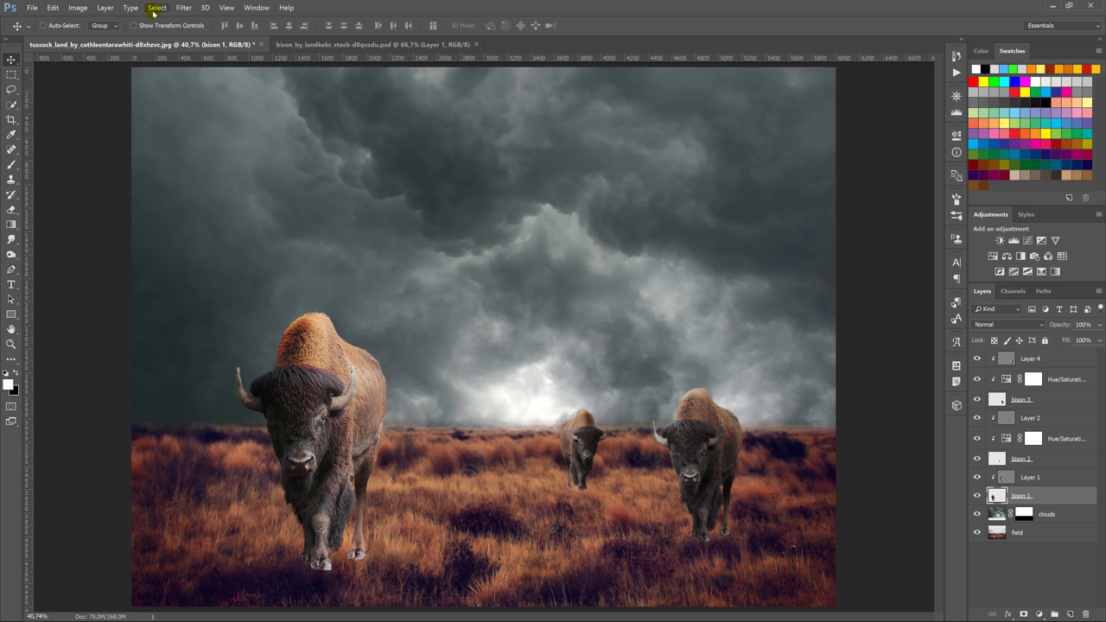
{"action": "left_click", "coordinate": [182, 8]}
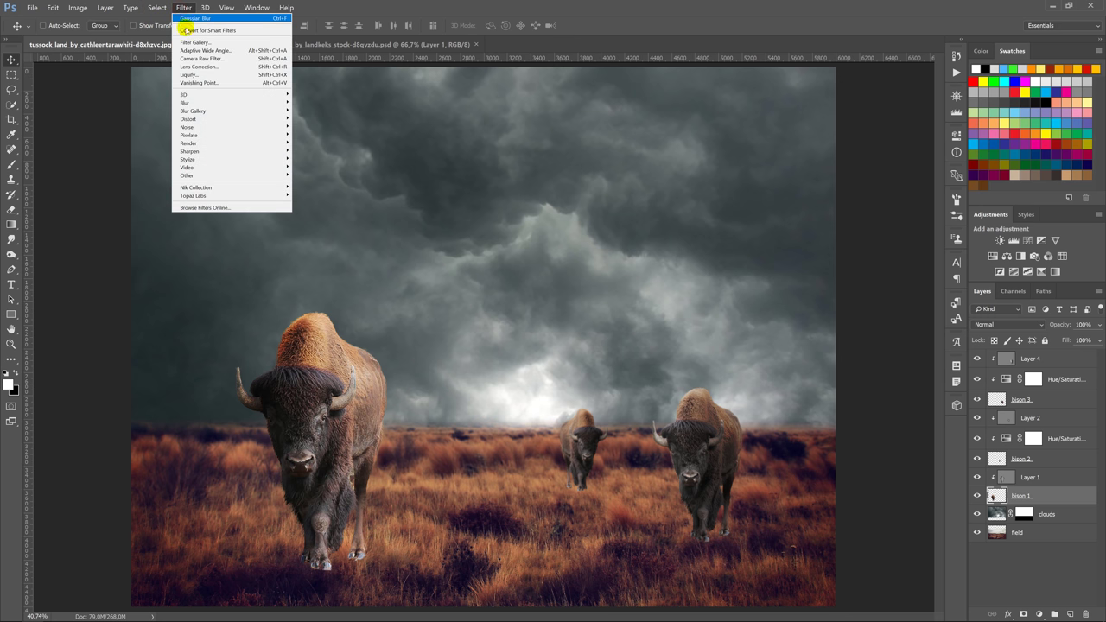
{"action": "mouse_move", "coordinate": [231, 103]}
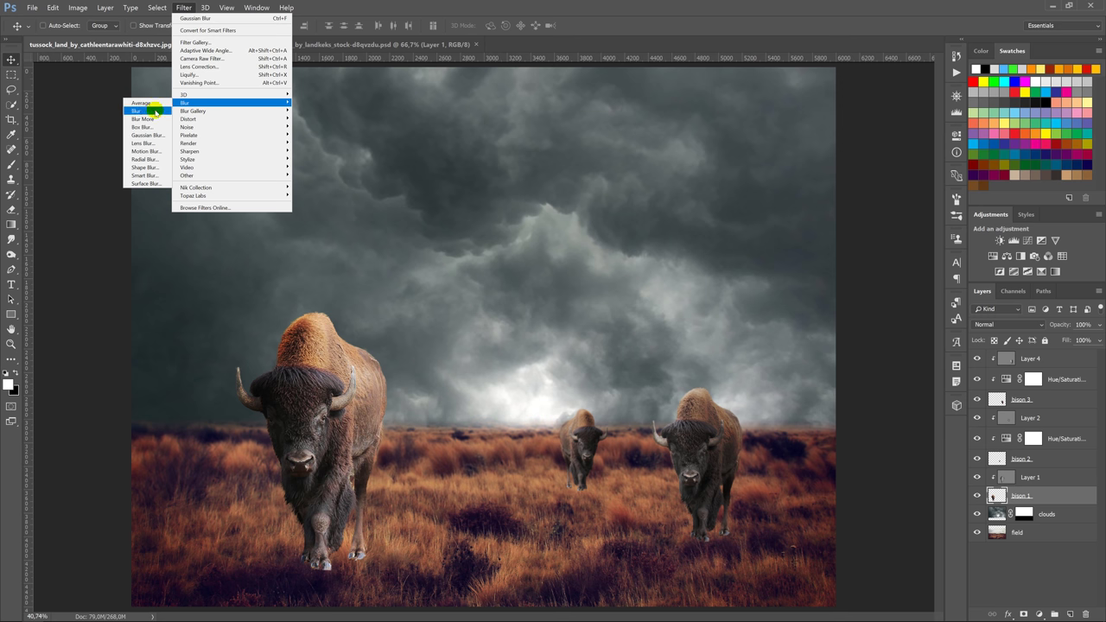
{"action": "left_click", "coordinate": [152, 136]}
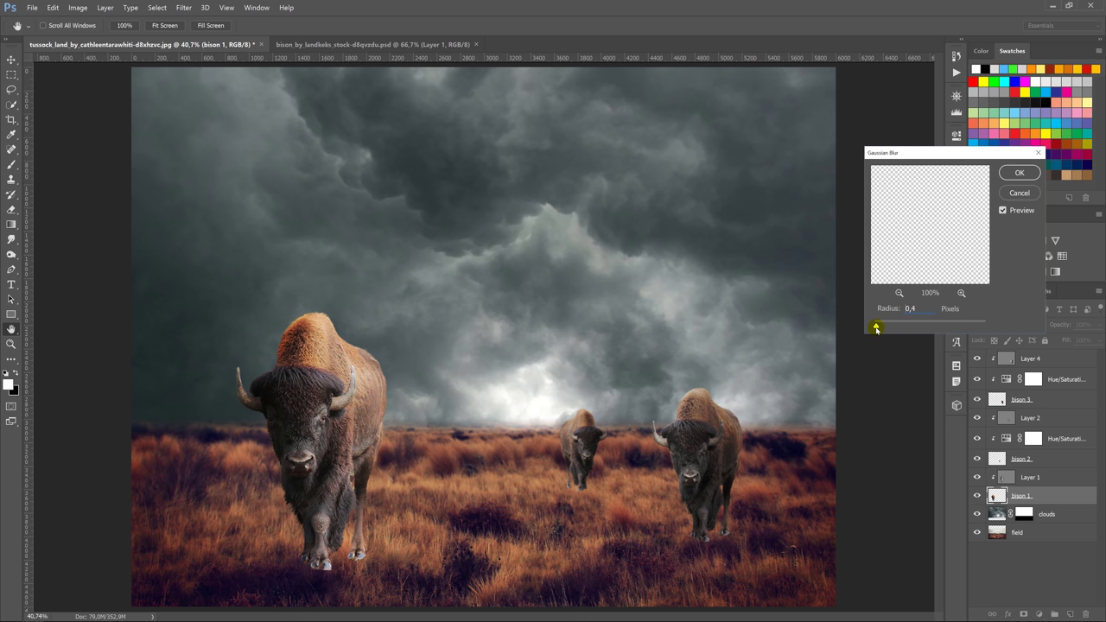
{"action": "left_click", "coordinate": [1019, 173]}
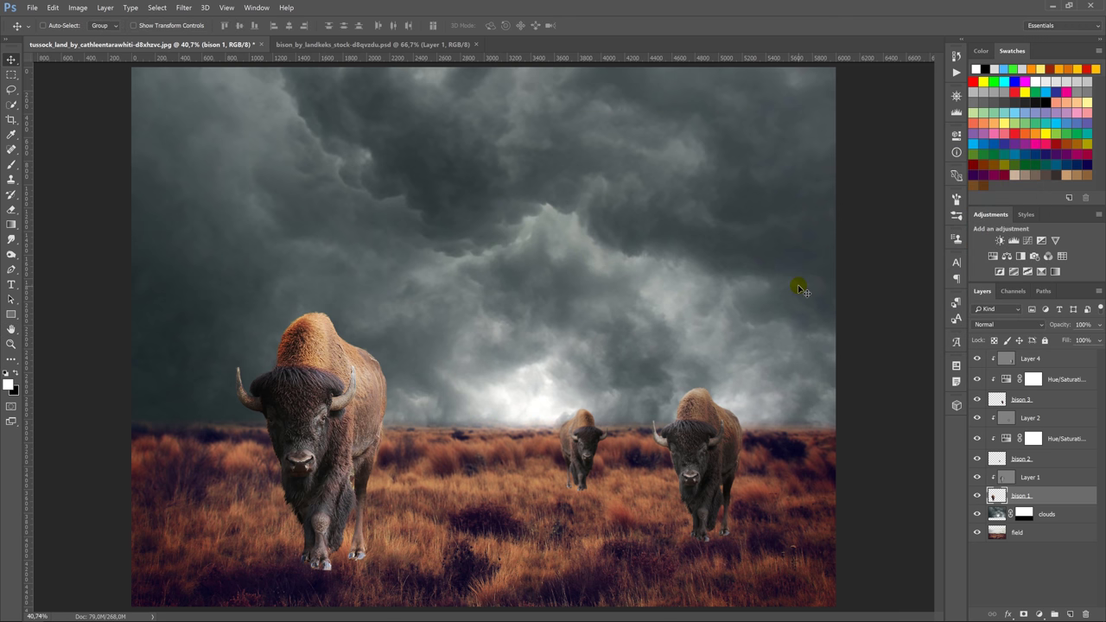
{"action": "left_click", "coordinate": [996, 497]}
- Give bison 1 a Drop Shadow style and convert it into its own layer
{"action": "double_click", "coordinate": [996, 497]}
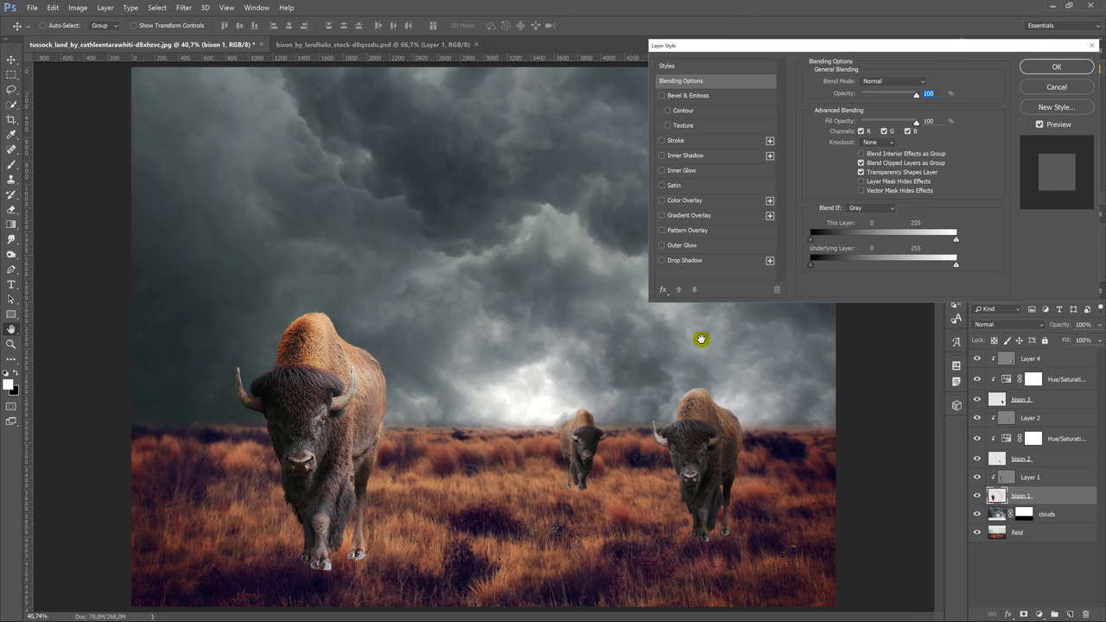
{"action": "left_click", "coordinate": [675, 261]}
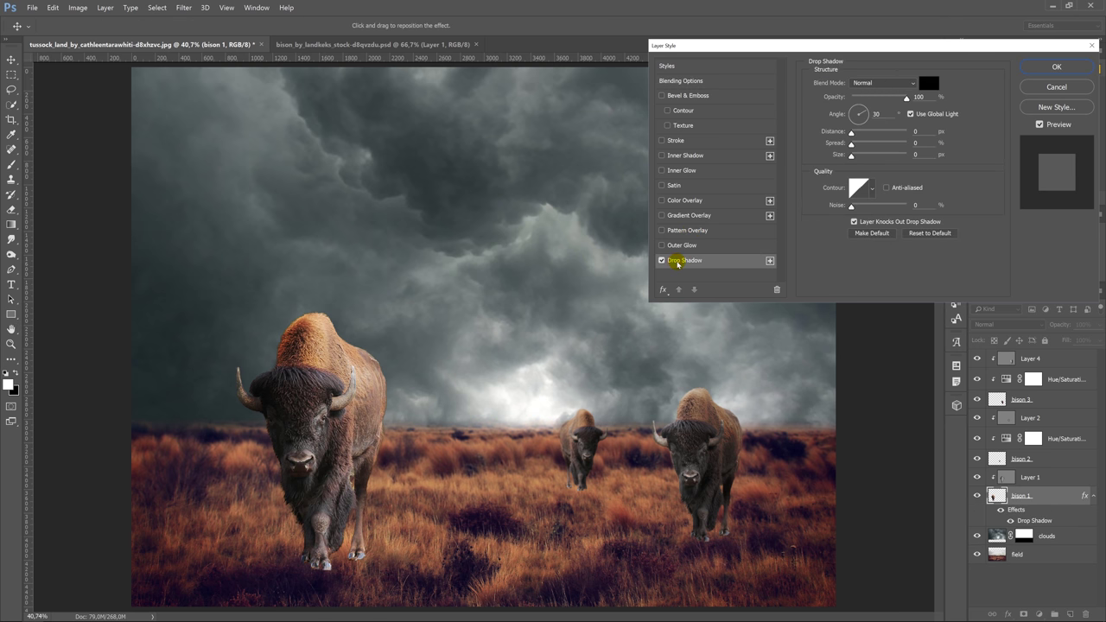
{"action": "left_click", "coordinate": [1050, 71]}
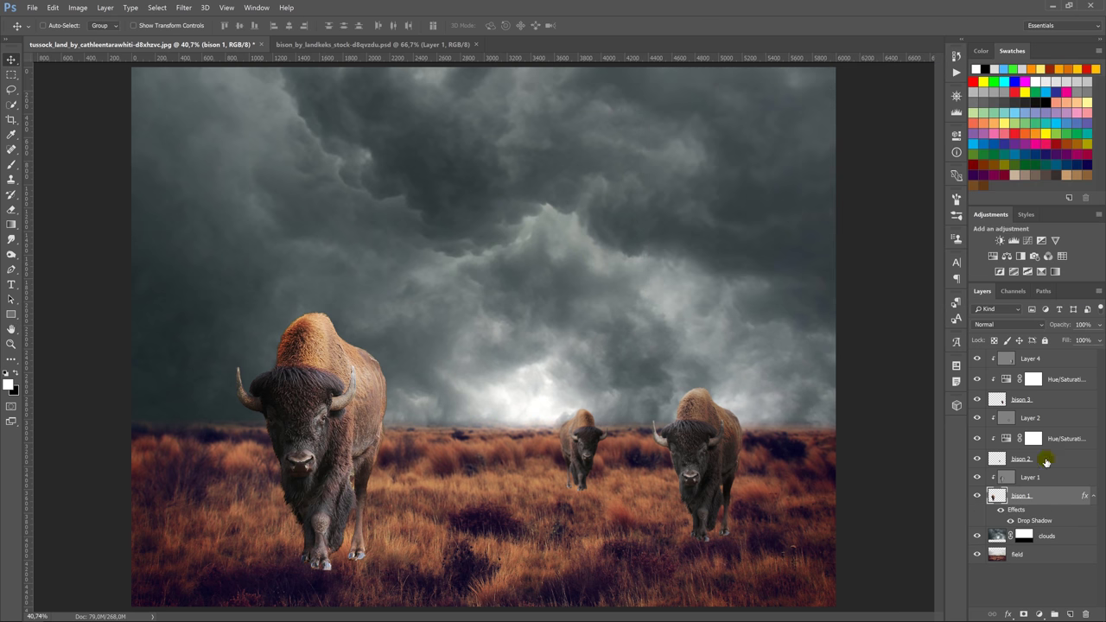
{"action": "right_click", "coordinate": [1036, 512]}
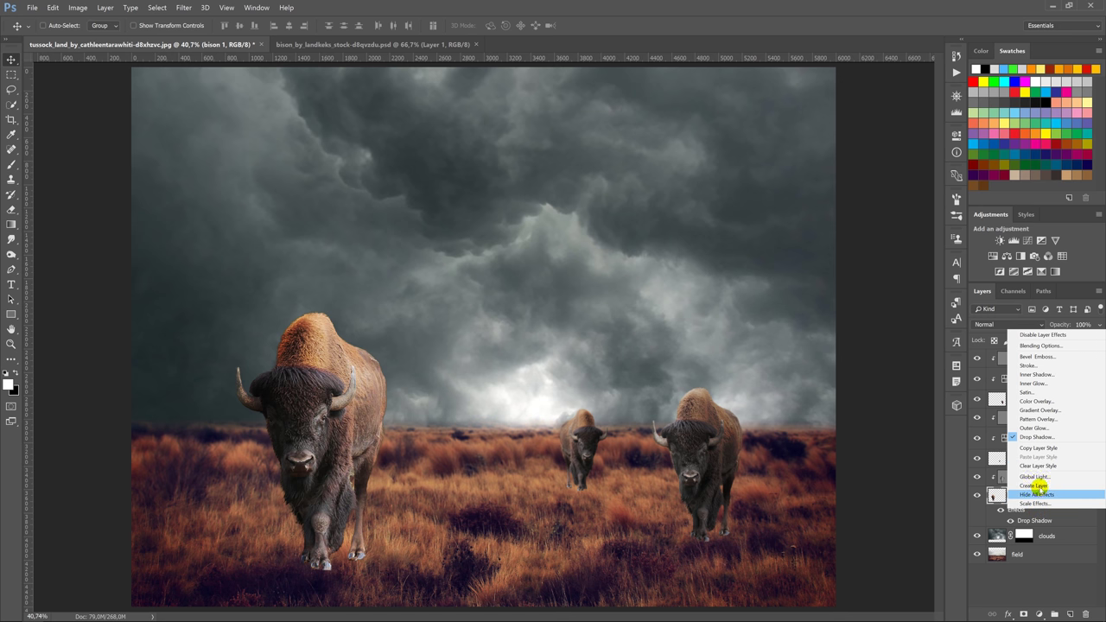
{"action": "left_click", "coordinate": [1034, 486]}
{"action": "left_click", "coordinate": [504, 234]}
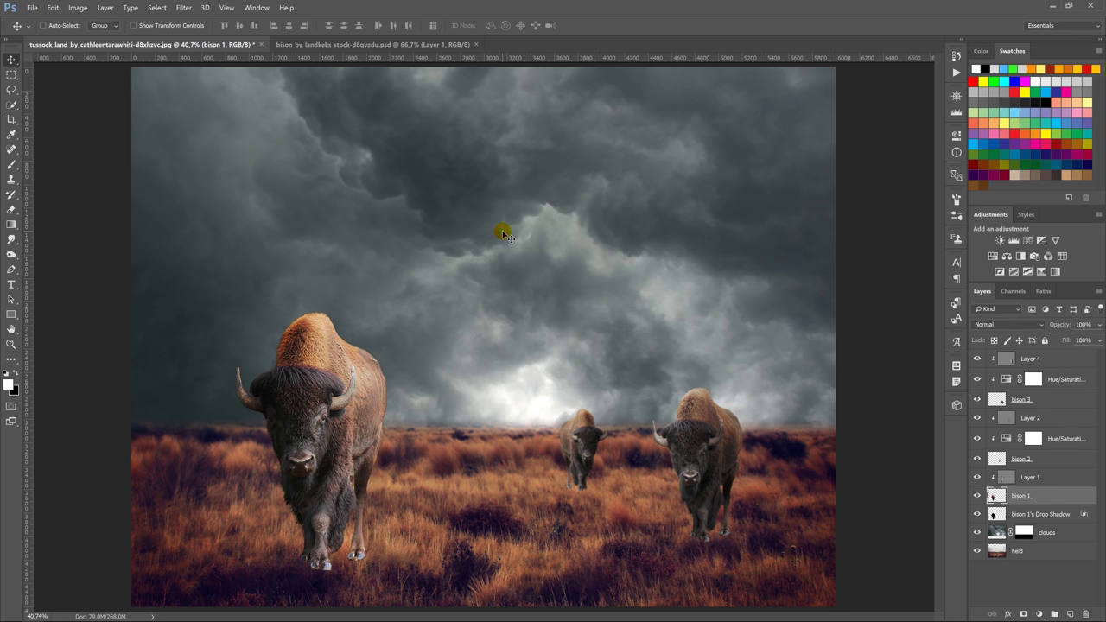
- Flip the shadow below the hooves, slant it left and commit the transform
{"action": "left_click", "coordinate": [1023, 515]}
{"action": "key", "text": "ctrl+t"}
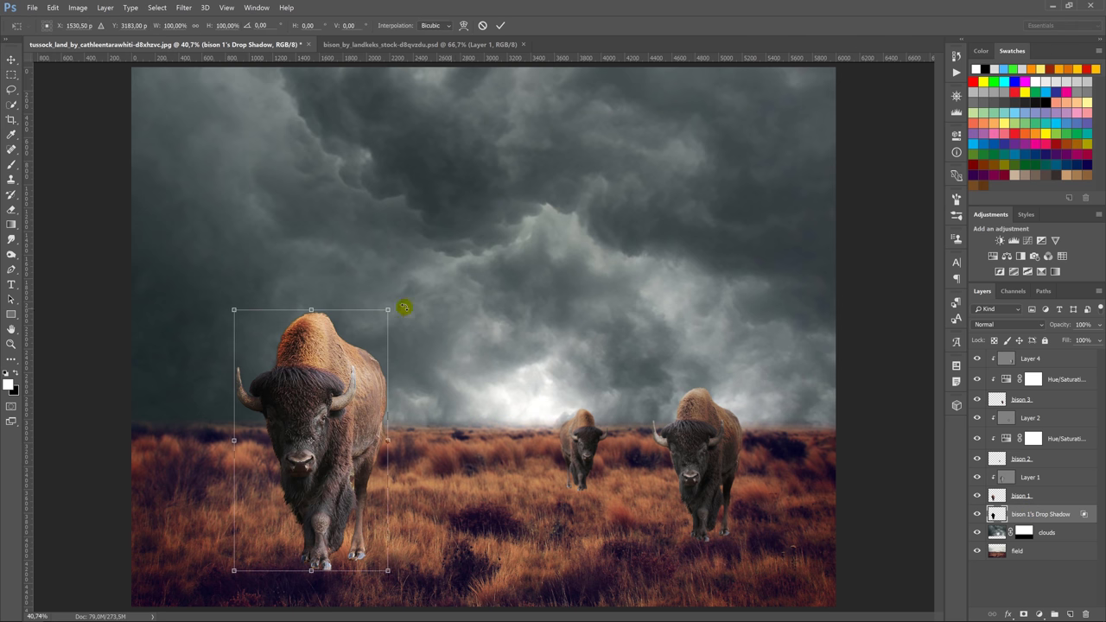
{"action": "left_click_drag", "start_coordinate": [312, 309], "coordinate": [288, 602]}
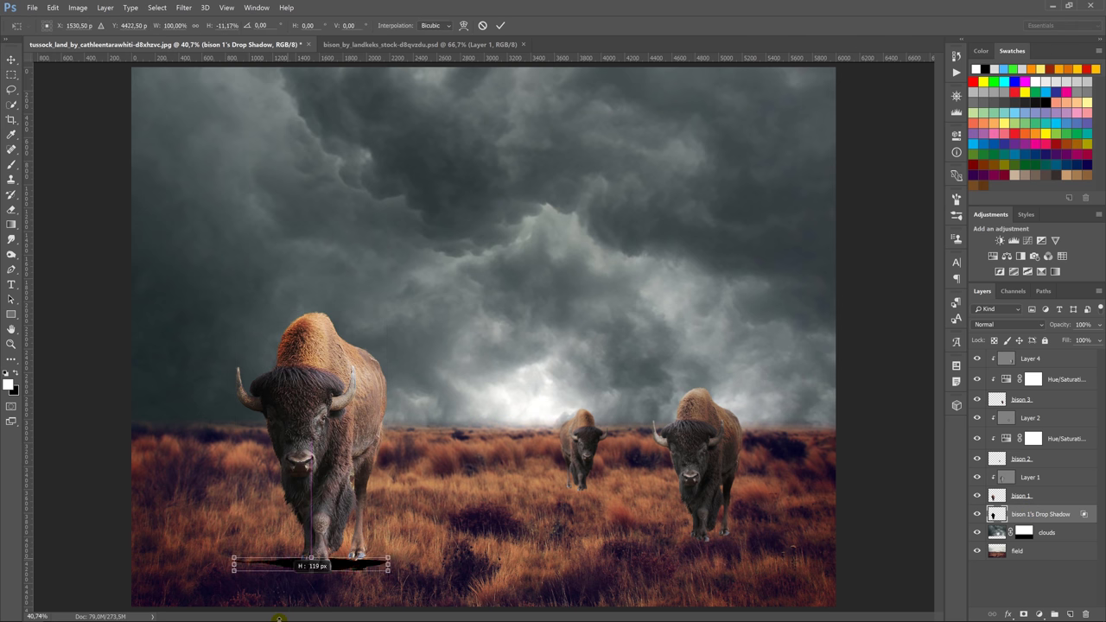
{"action": "key", "text": "ctrl+minus"}
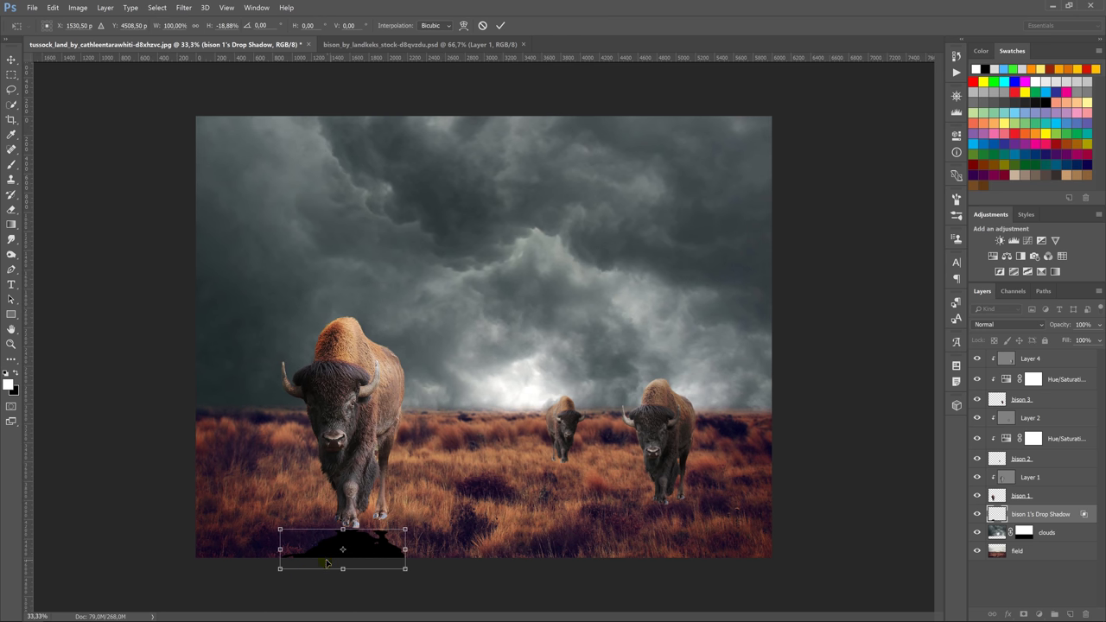
{"action": "right_click", "coordinate": [322, 543]}
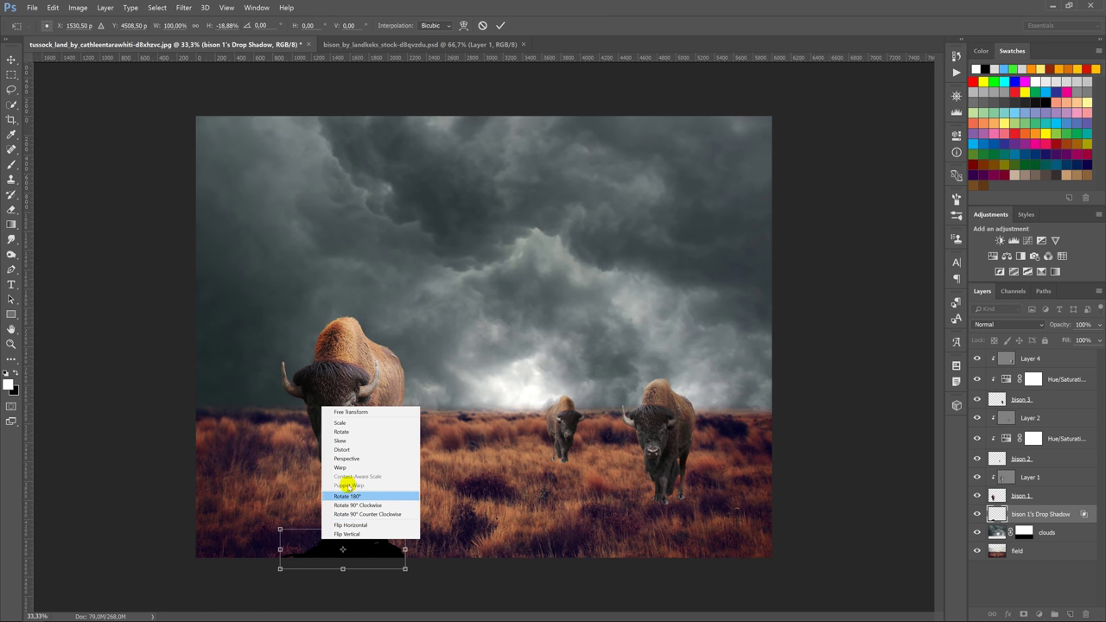
{"action": "key", "text": "Escape"}
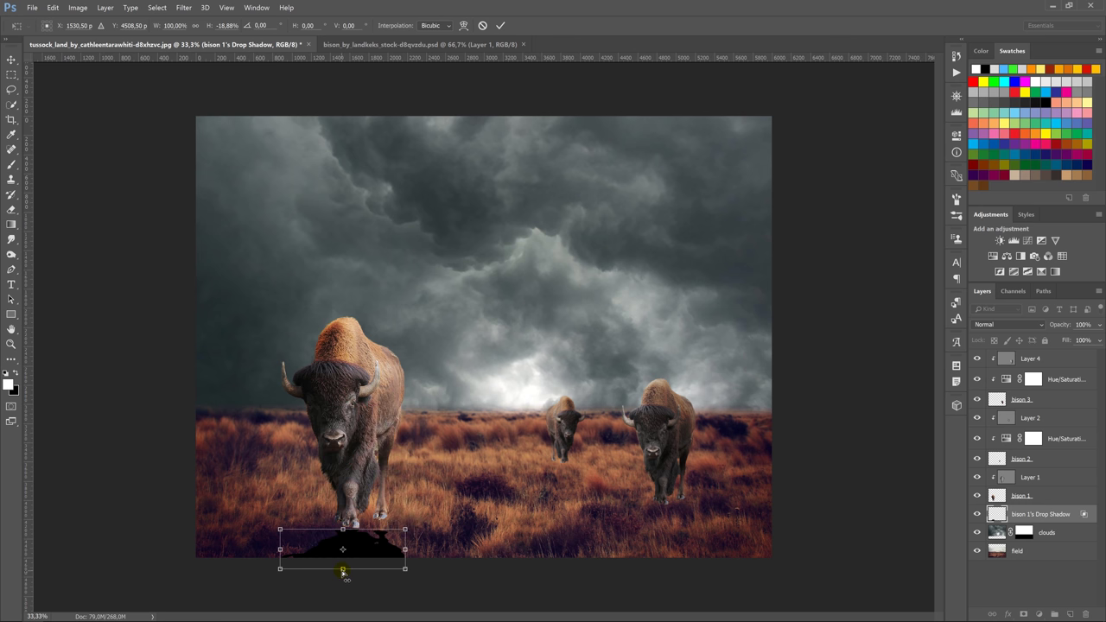
{"action": "left_click_drag", "start_coordinate": [333, 570], "coordinate": [283, 569]}
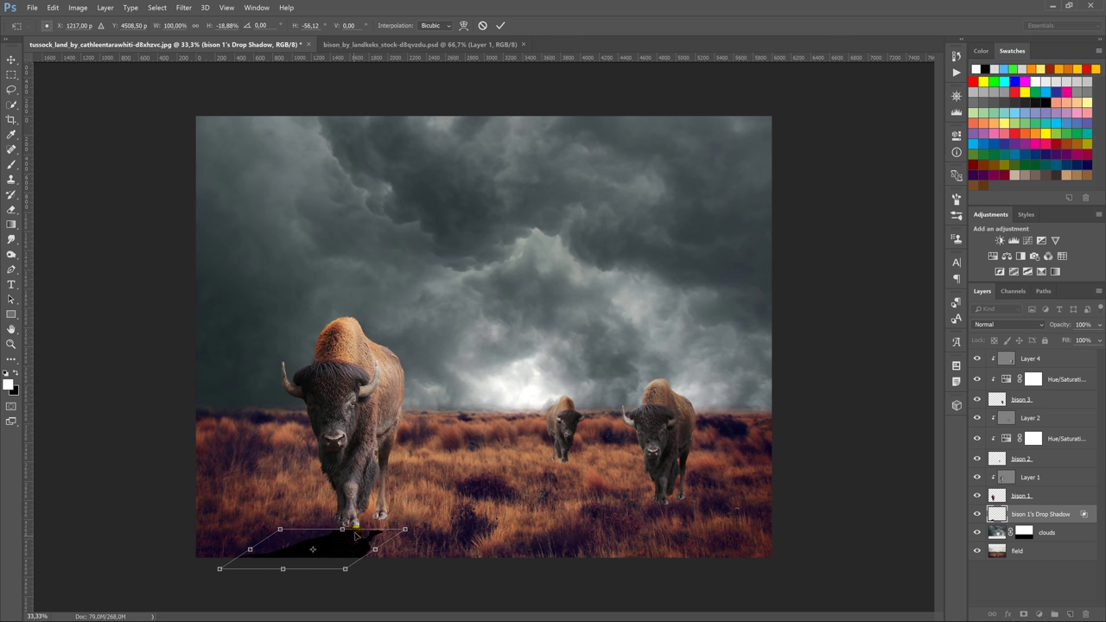
{"action": "left_click_drag", "start_coordinate": [355, 536], "coordinate": [362, 526]}
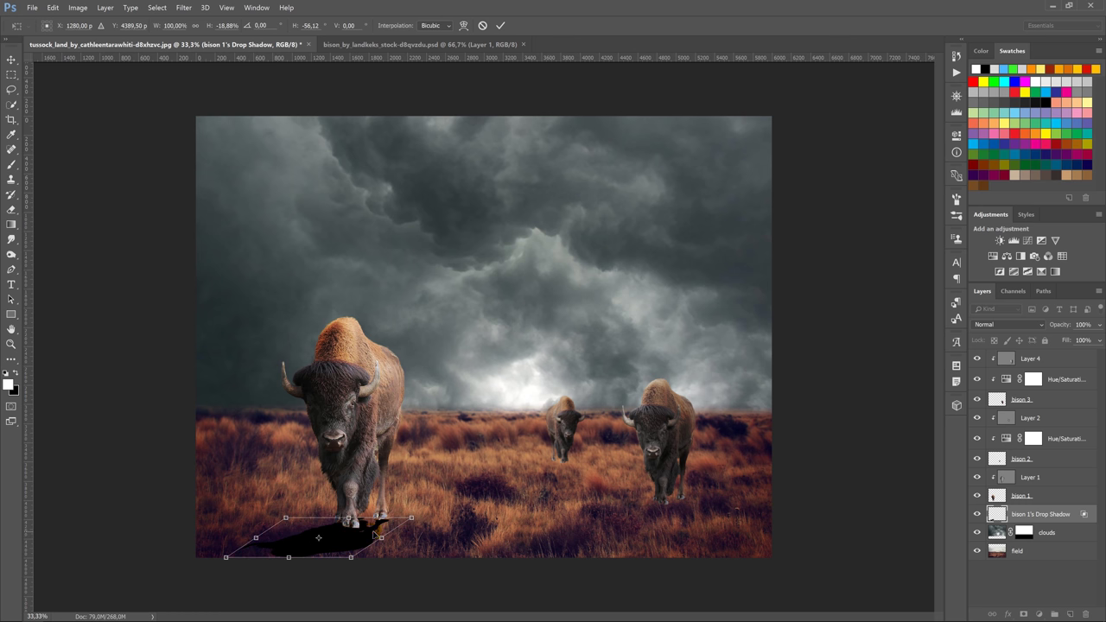
{"action": "key", "text": "Return"}
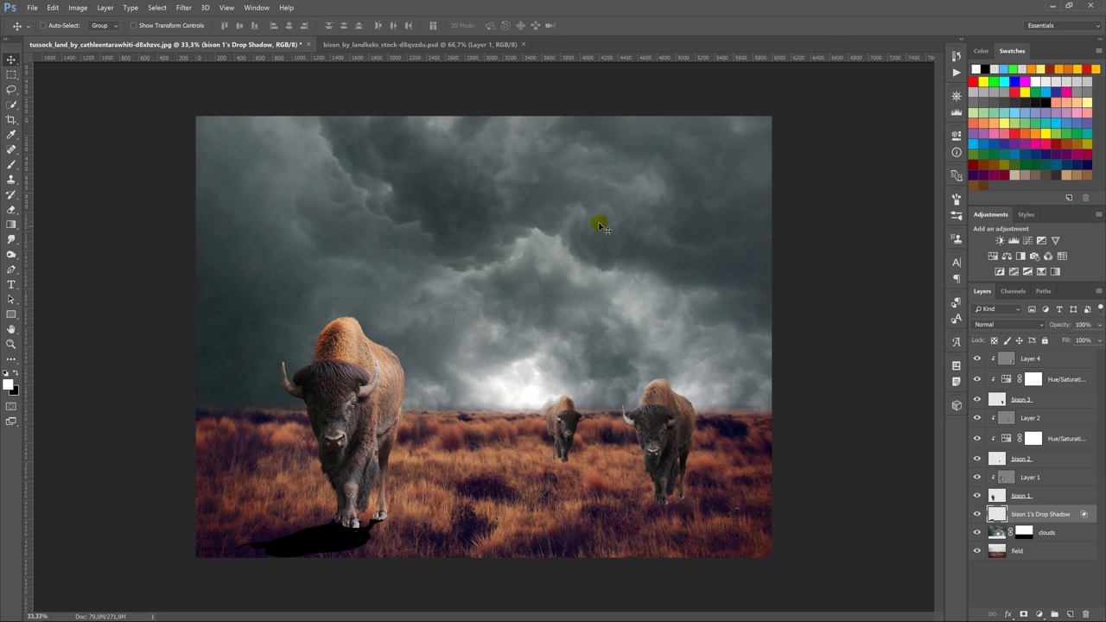
- Blur bison 1's Drop Shadow layer by 7 pixels and set its opacity to 60%
{"action": "left_click", "coordinate": [184, 8]}
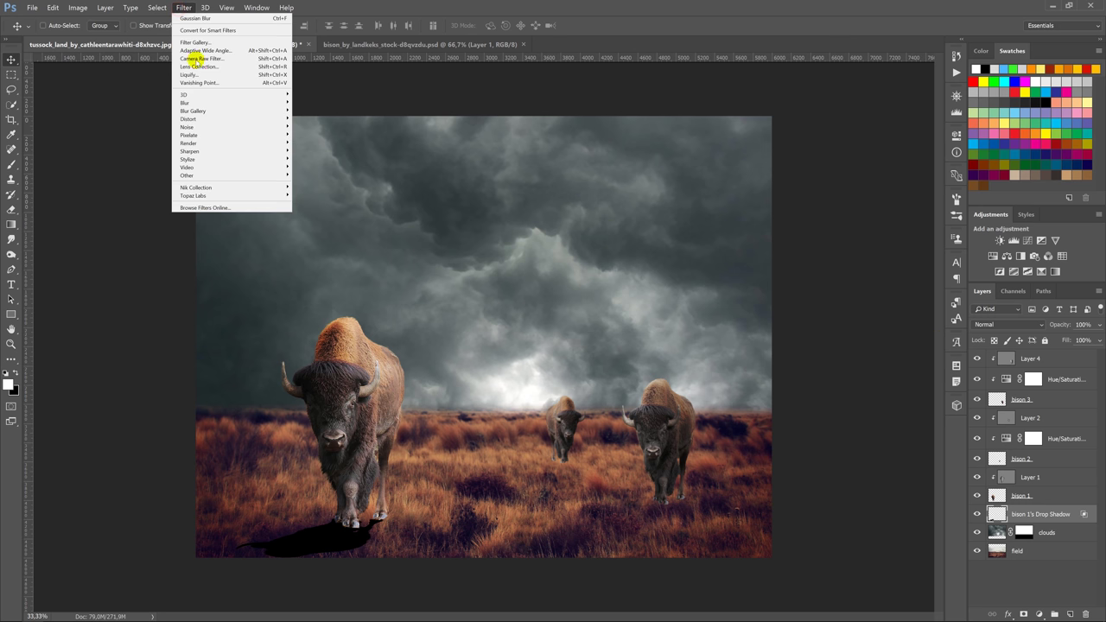
{"action": "mouse_move", "coordinate": [232, 103]}
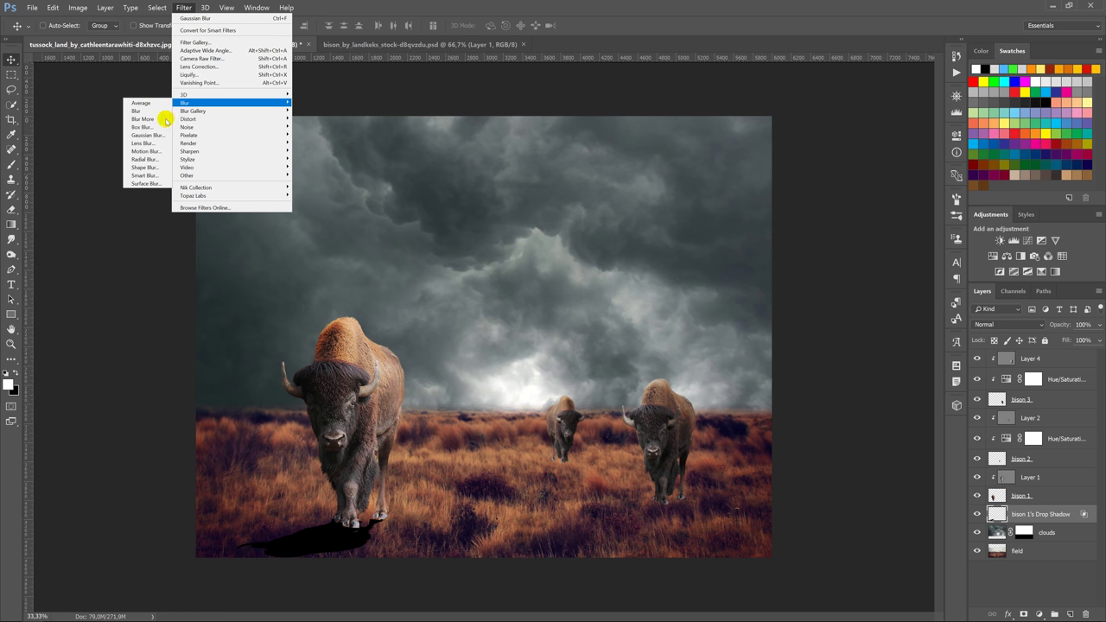
{"action": "left_click", "coordinate": [157, 136]}
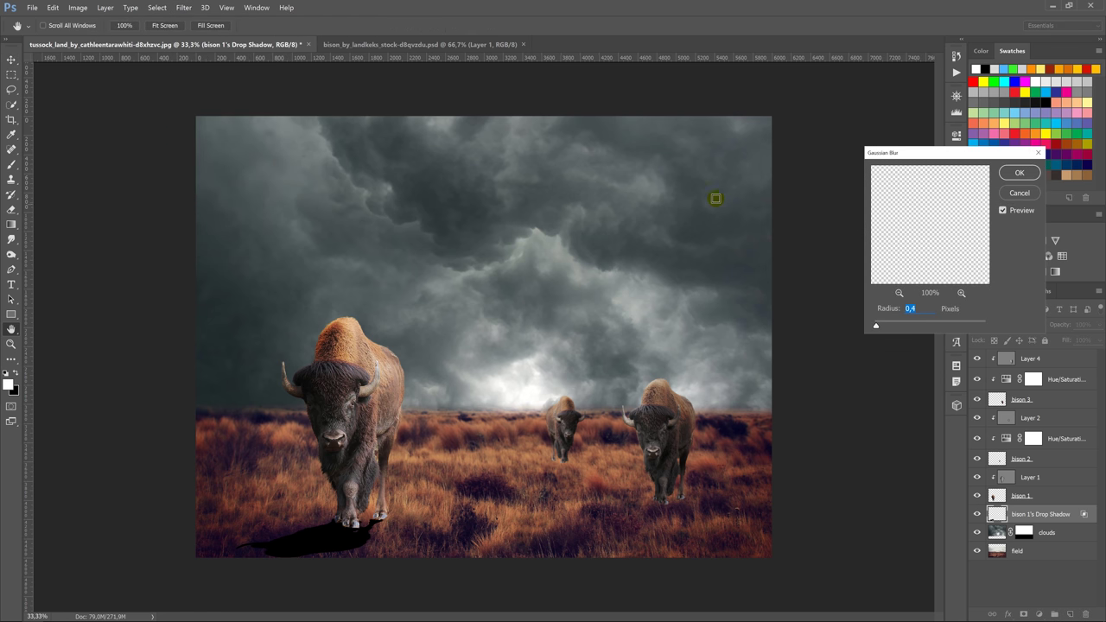
{"action": "left_click", "coordinate": [911, 308]}
{"action": "left_click", "coordinate": [1019, 173]}
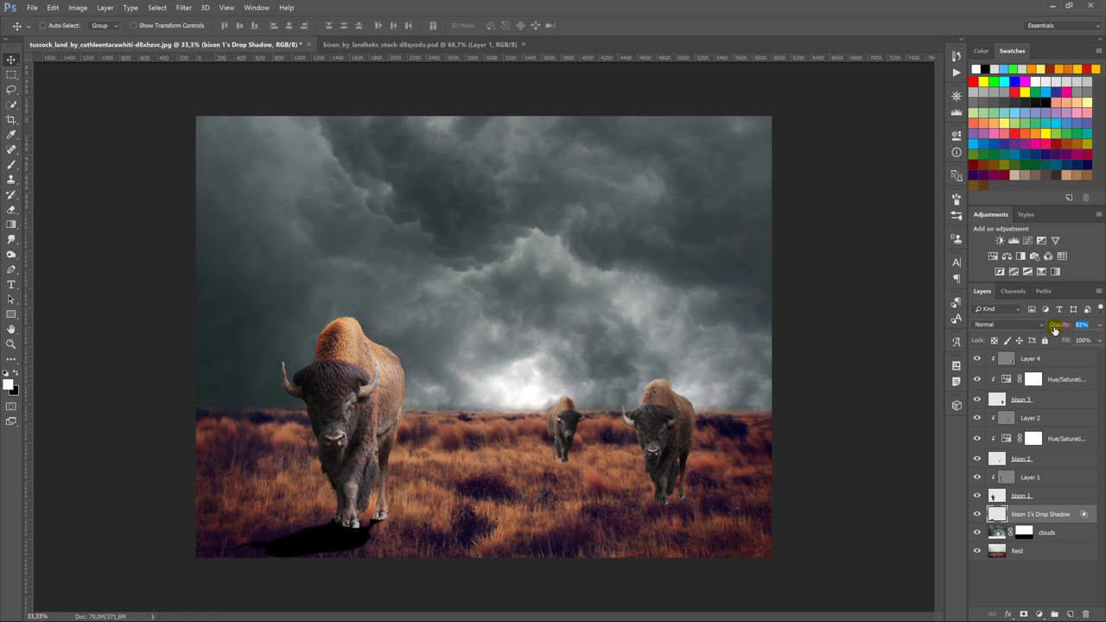
{"action": "left_click_drag", "start_coordinate": [1043, 331], "coordinate": [985, 345]}
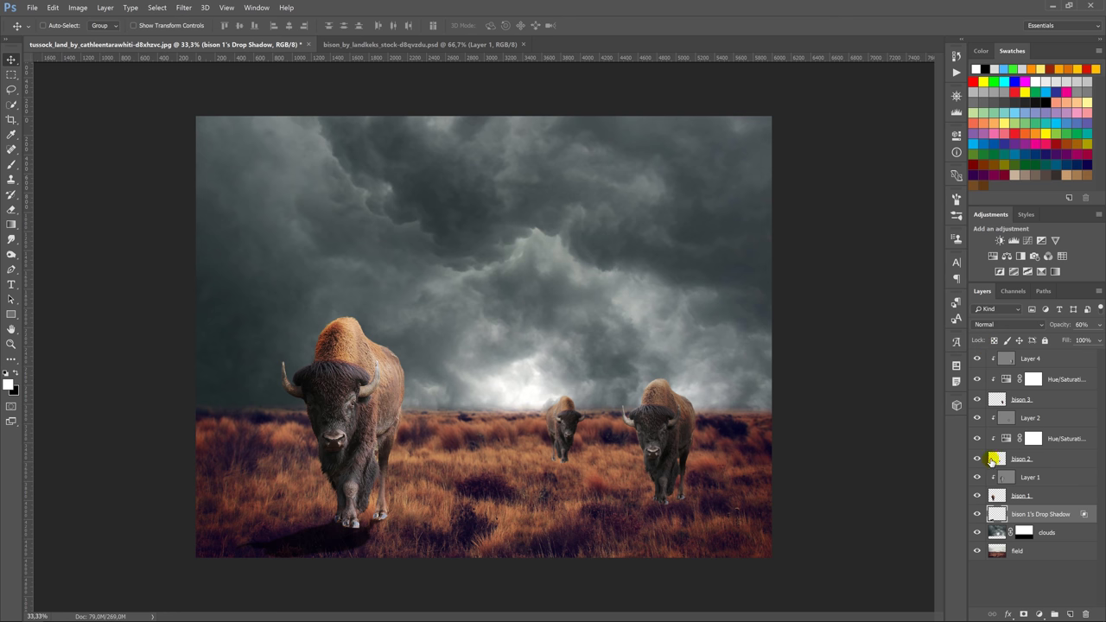
- Add a Drop Shadow to bison 2 and convert it into a separate layer
{"action": "double_click", "coordinate": [996, 460]}
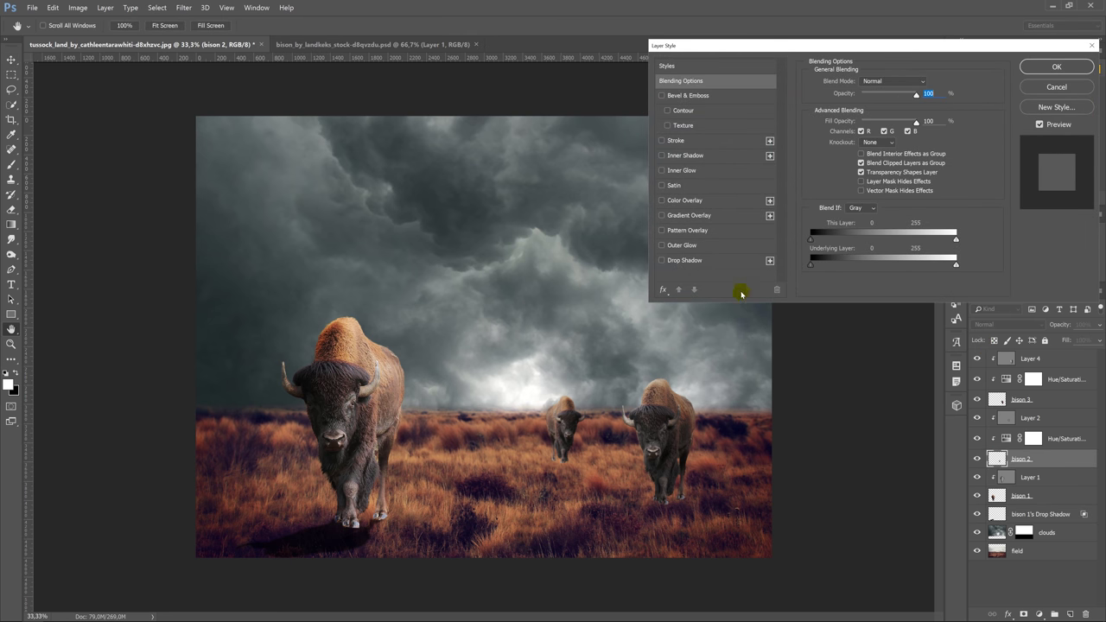
{"action": "left_click", "coordinate": [689, 260]}
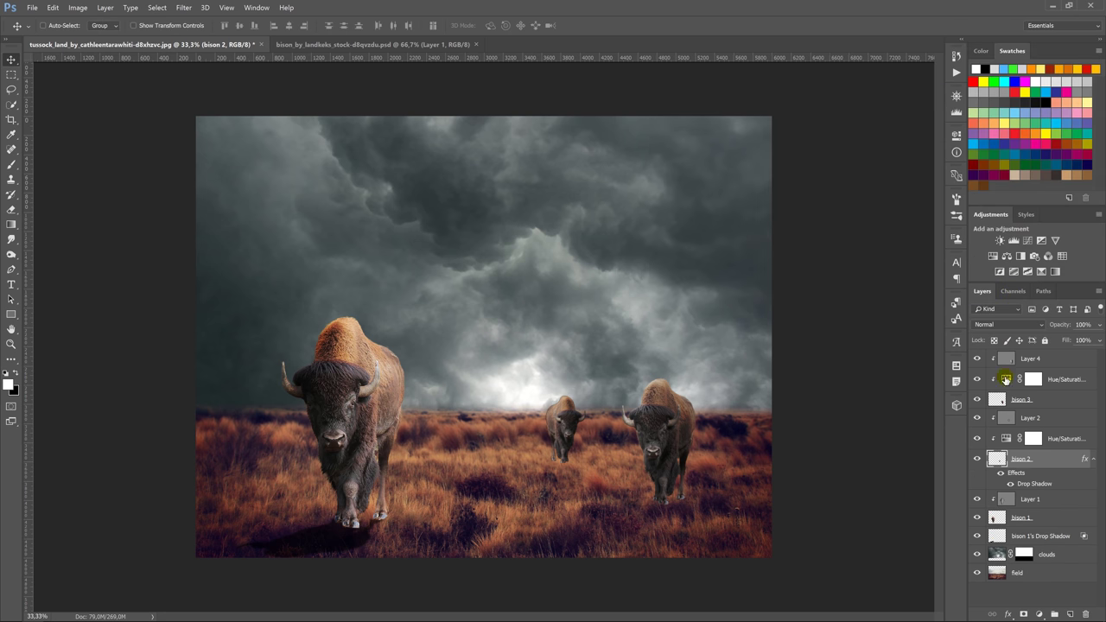
{"action": "right_click", "coordinate": [1041, 484]}
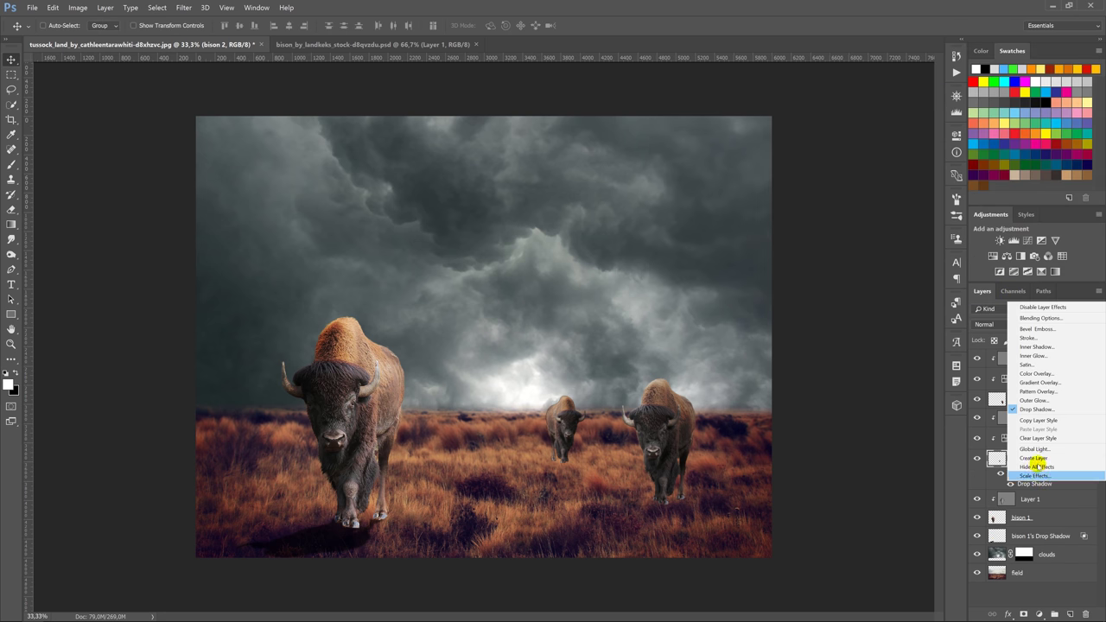
{"action": "left_click", "coordinate": [1039, 461]}
{"action": "left_click", "coordinate": [520, 239]}
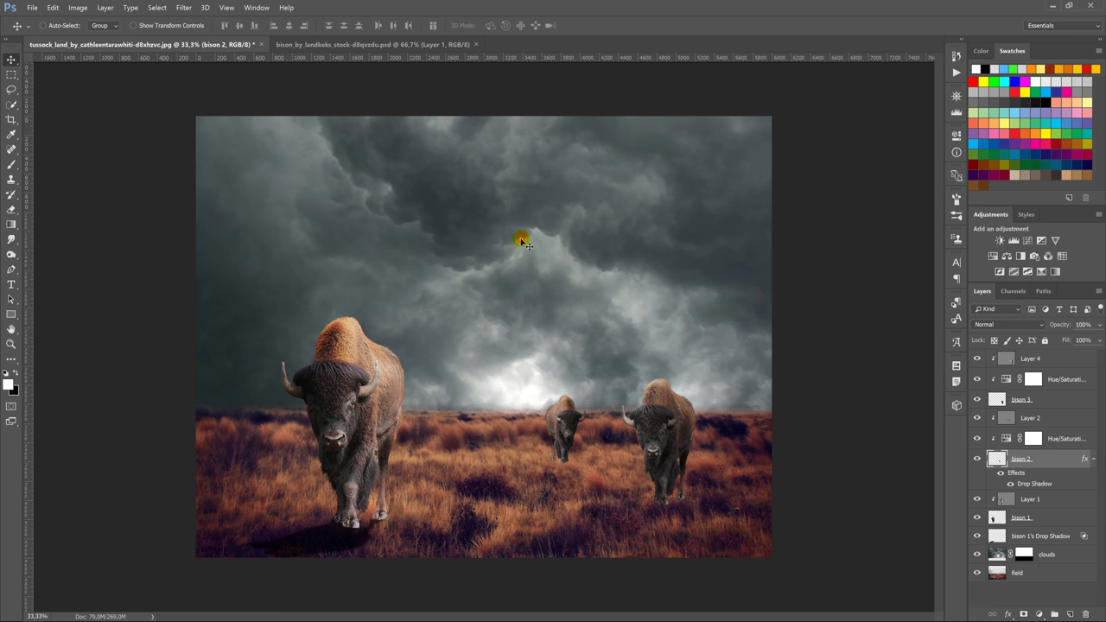
- Flip and flatten bison 2's shadow, then perspective-slant its bottom edge left
{"action": "left_click", "coordinate": [1037, 477]}
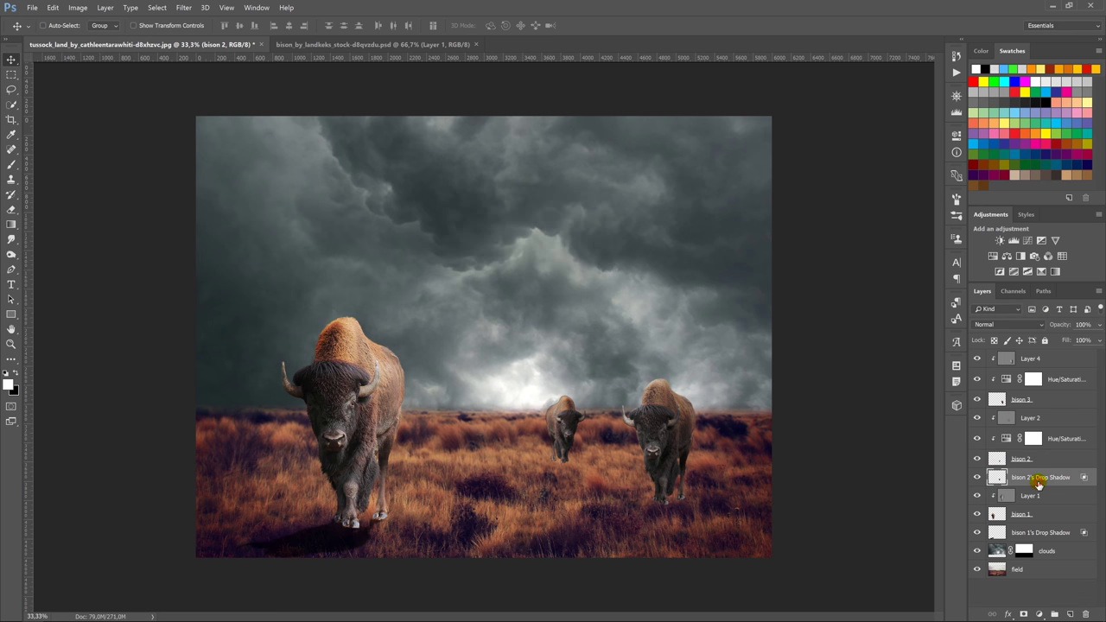
{"action": "key", "text": "ctrl+t"}
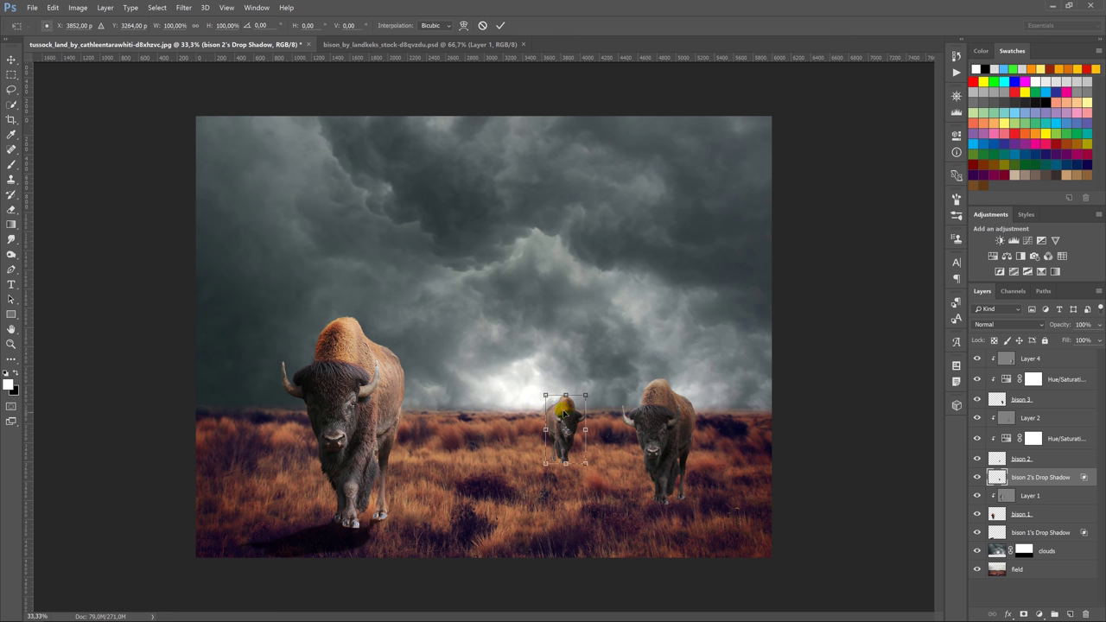
{"action": "left_click_drag", "start_coordinate": [566, 395], "coordinate": [566, 498]}
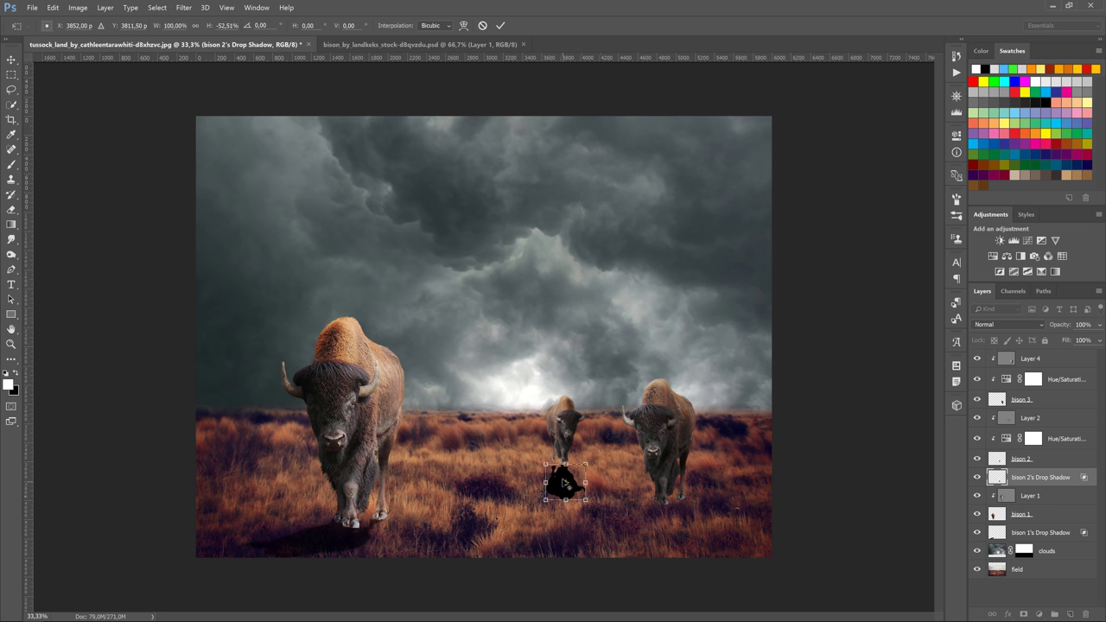
{"action": "right_click", "coordinate": [563, 476]}
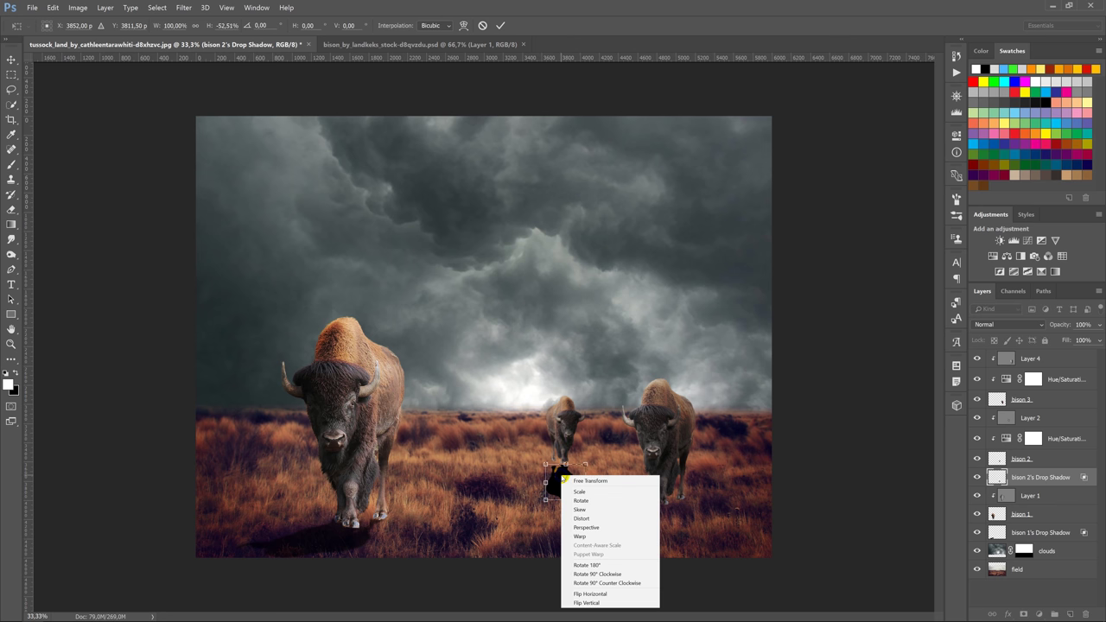
{"action": "left_click", "coordinate": [601, 529]}
{"action": "mouse_move", "coordinate": [569, 502]}
{"action": "left_mouse_down"}
{"action": "mouse_move", "coordinate": [558, 500]}
{"action": "mouse_move", "coordinate": [561, 468]}
{"action": "mouse_move", "coordinate": [551, 495]}
{"action": "left_mouse_up"}
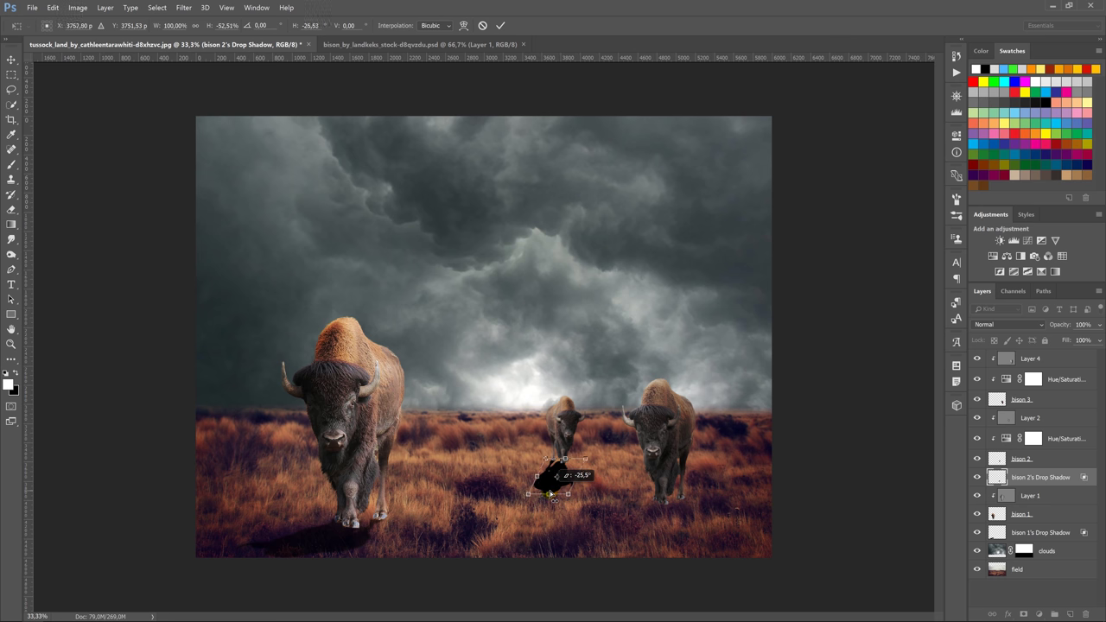
{"action": "key", "text": "Return"}
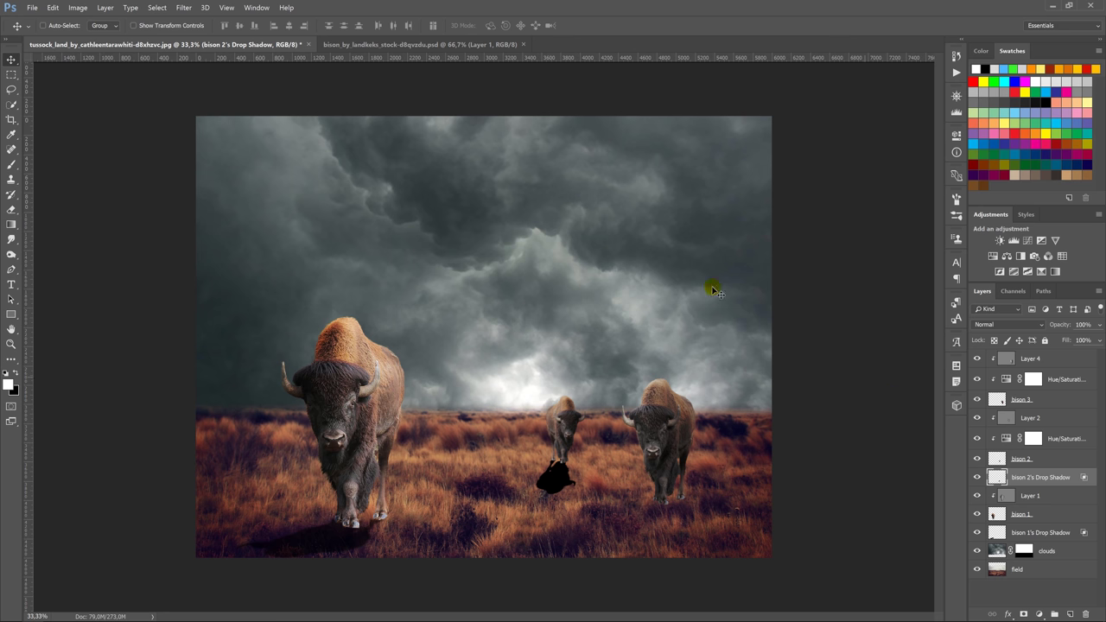
- Blur the middle bison's shadow 7 pixels and fade it to 69% opacity
{"action": "left_click", "coordinate": [181, 9]}
{"action": "mouse_move", "coordinate": [229, 103]}
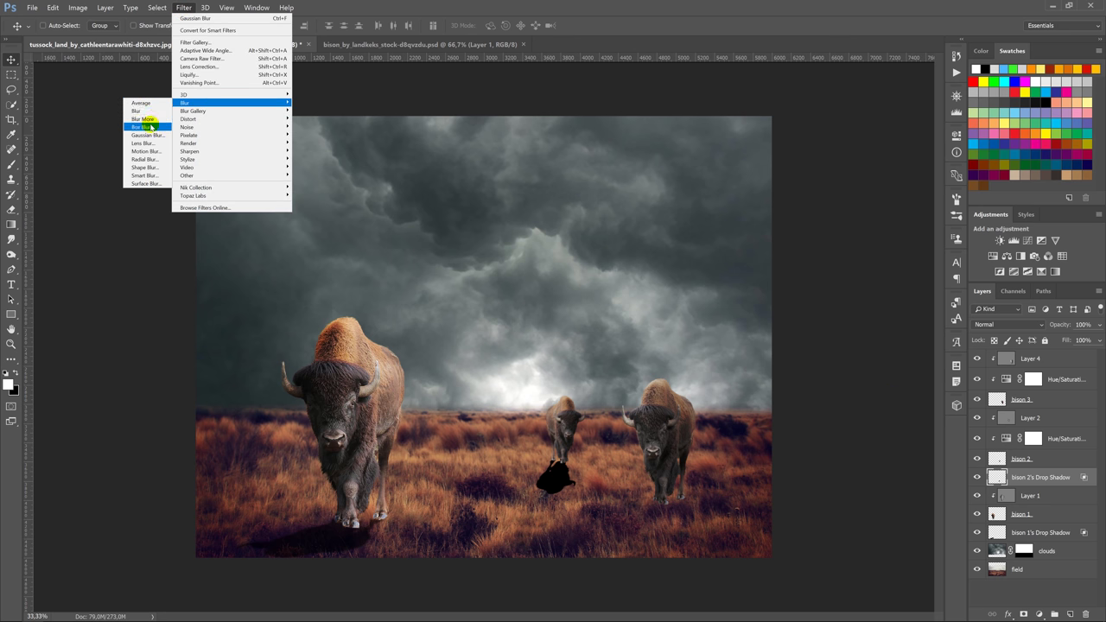
{"action": "left_click", "coordinate": [145, 136]}
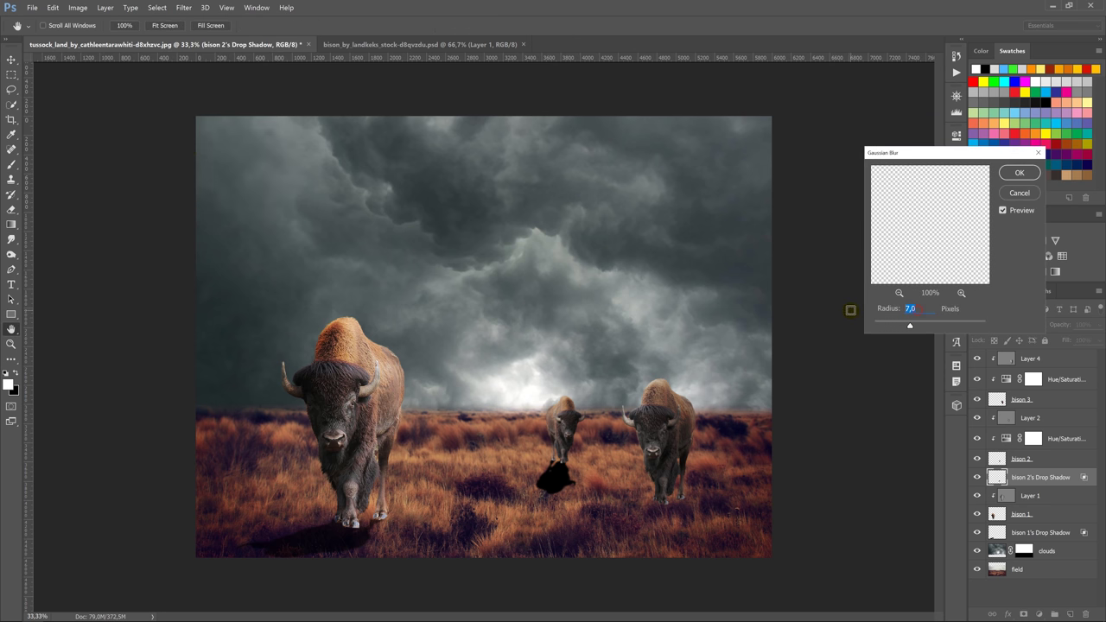
{"action": "key", "text": "Return"}
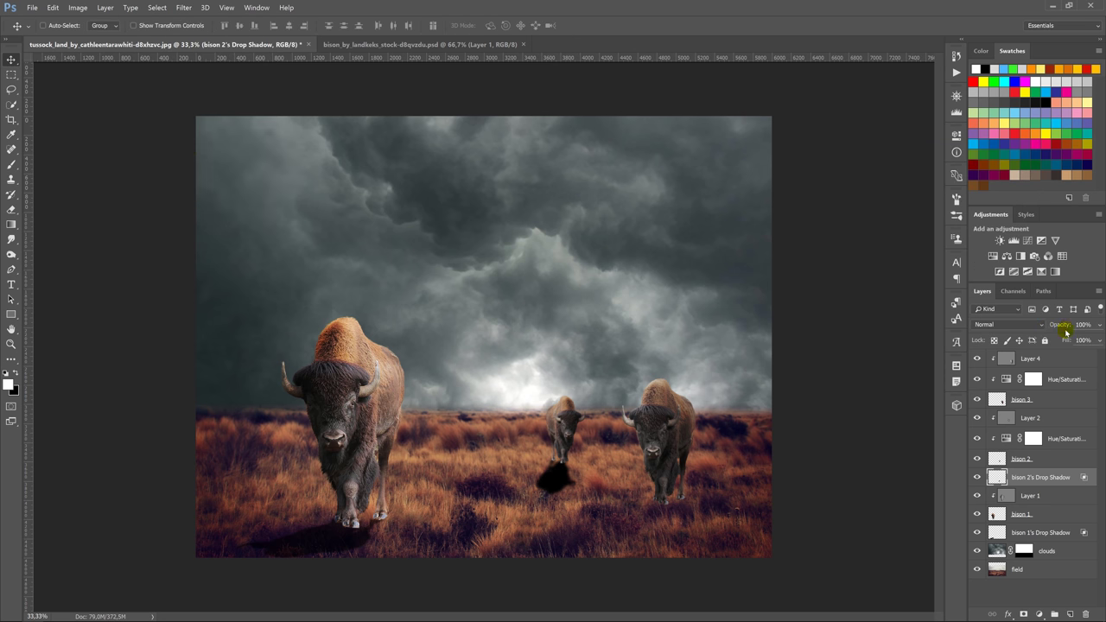
{"action": "left_click_drag", "start_coordinate": [1052, 326], "coordinate": [1049, 328]}
{"action": "double_click", "coordinate": [998, 400]}
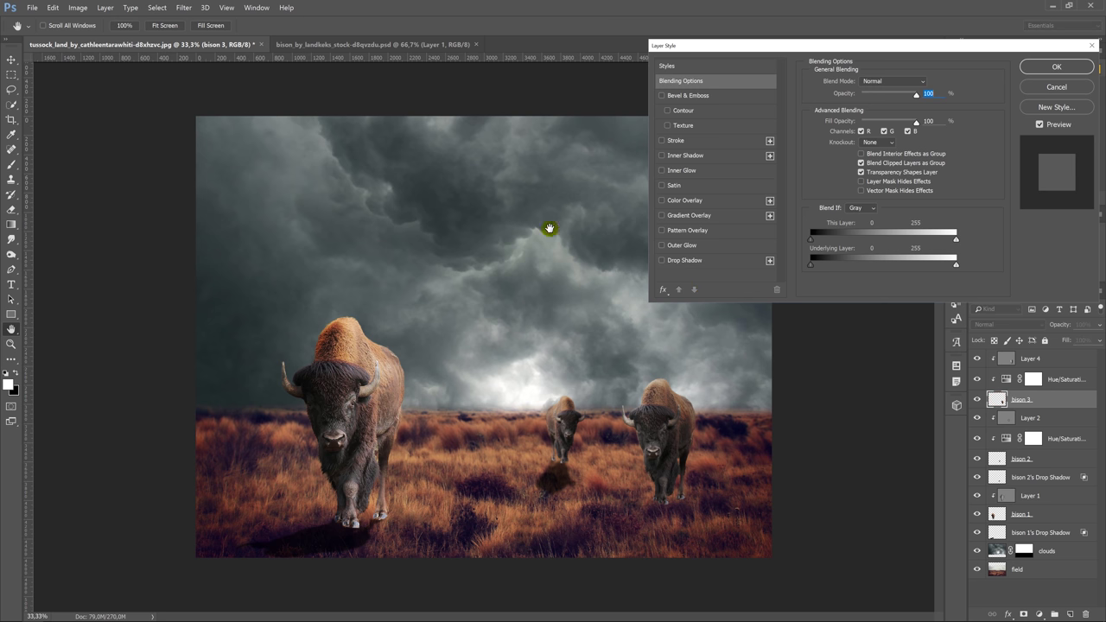
- Give bison 3 a drop shadow and convert it into its own layer
{"action": "left_click", "coordinate": [702, 260]}
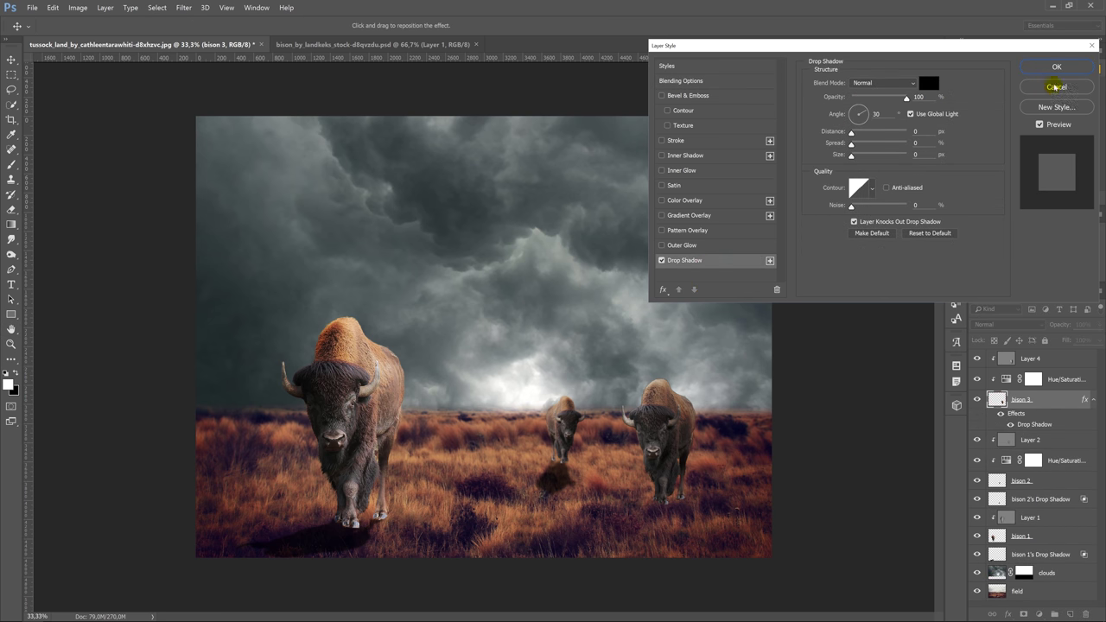
{"action": "left_click", "coordinate": [1056, 75]}
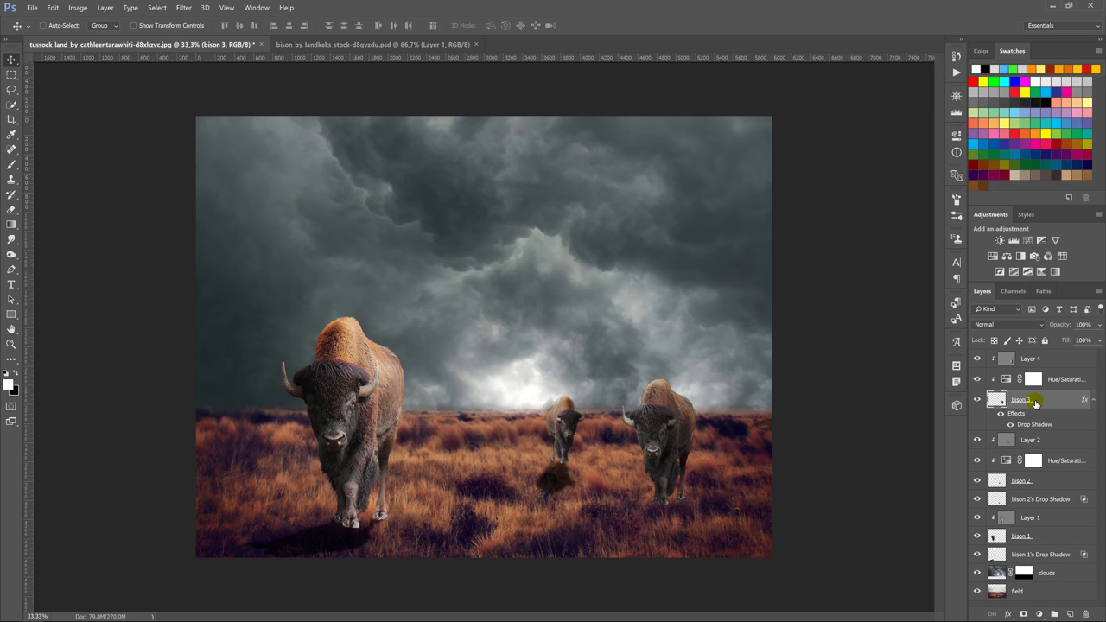
{"action": "right_click", "coordinate": [1037, 417]}
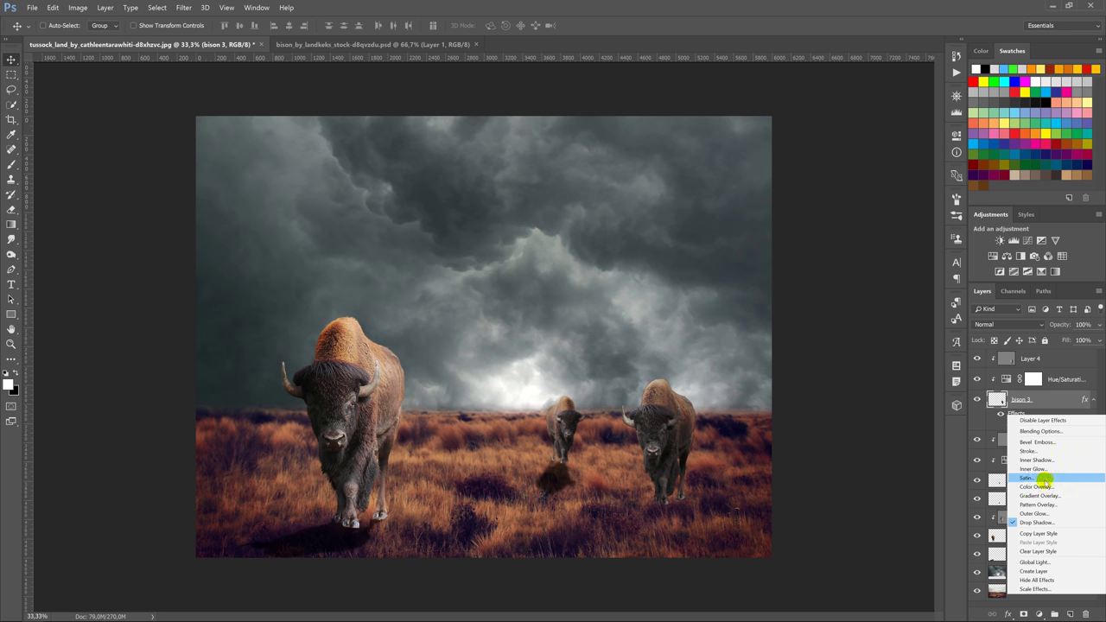
{"action": "left_click", "coordinate": [1034, 571]}
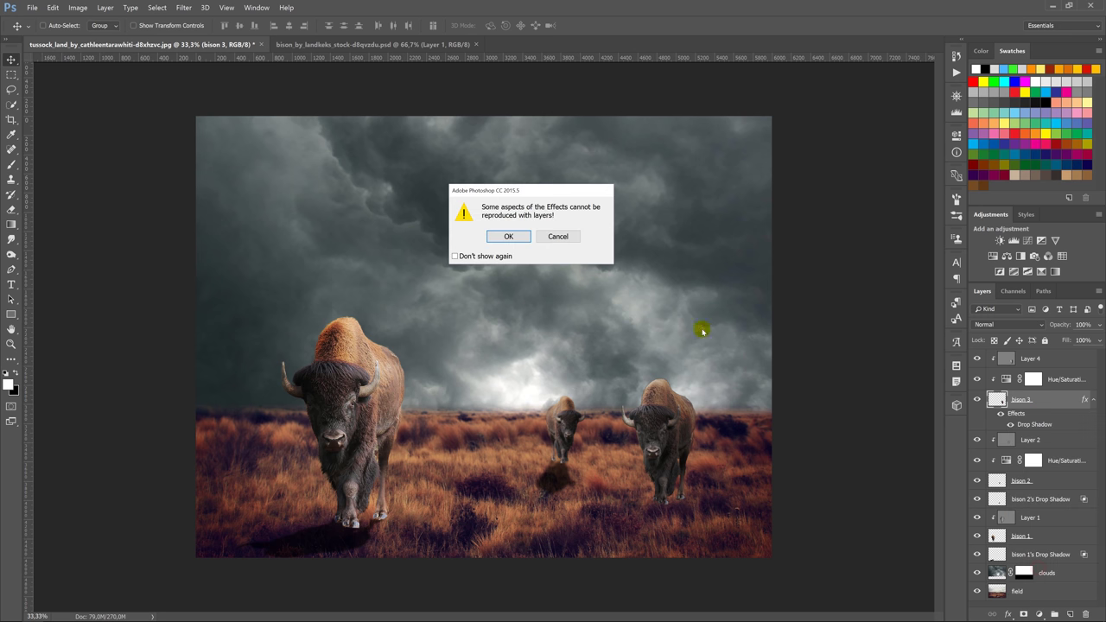
{"action": "left_click", "coordinate": [522, 237]}
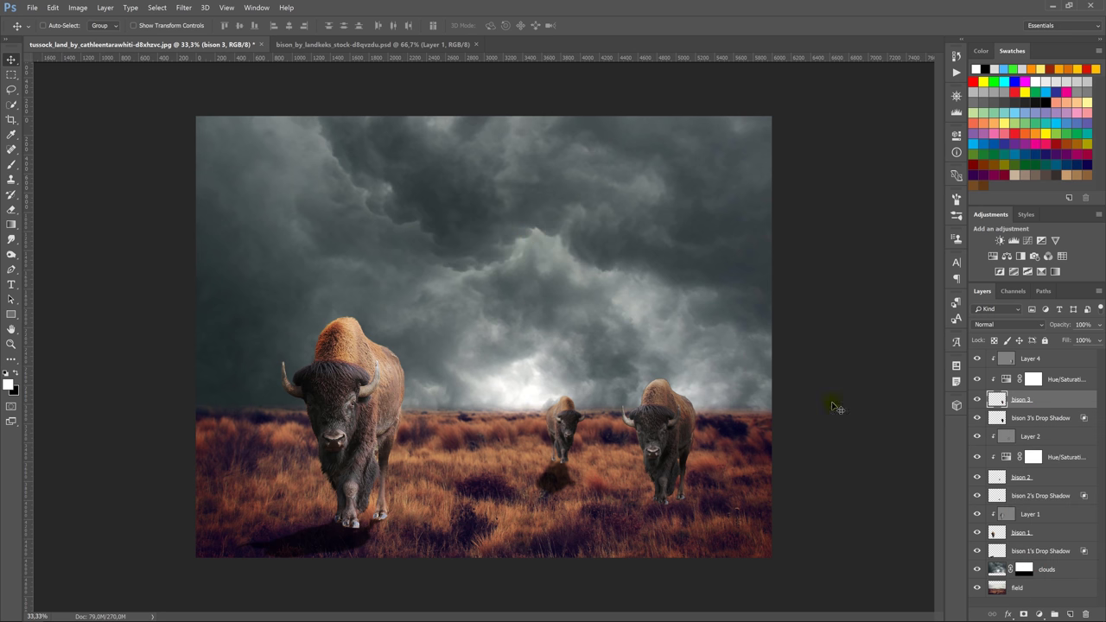
{"action": "left_click", "coordinate": [1036, 419]}
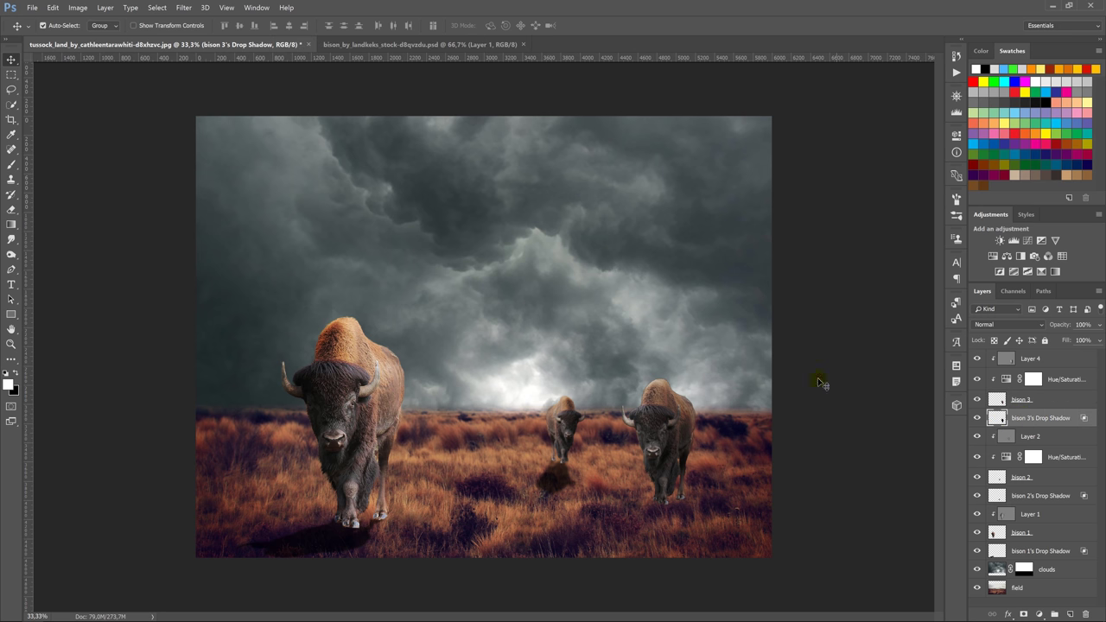
- Flip, raise and skew the shadow layer into a slanted shadow below the right bison
{"action": "key", "text": "ctrl+t"}
{"action": "left_click_drag", "start_coordinate": [658, 378], "coordinate": [658, 584]}
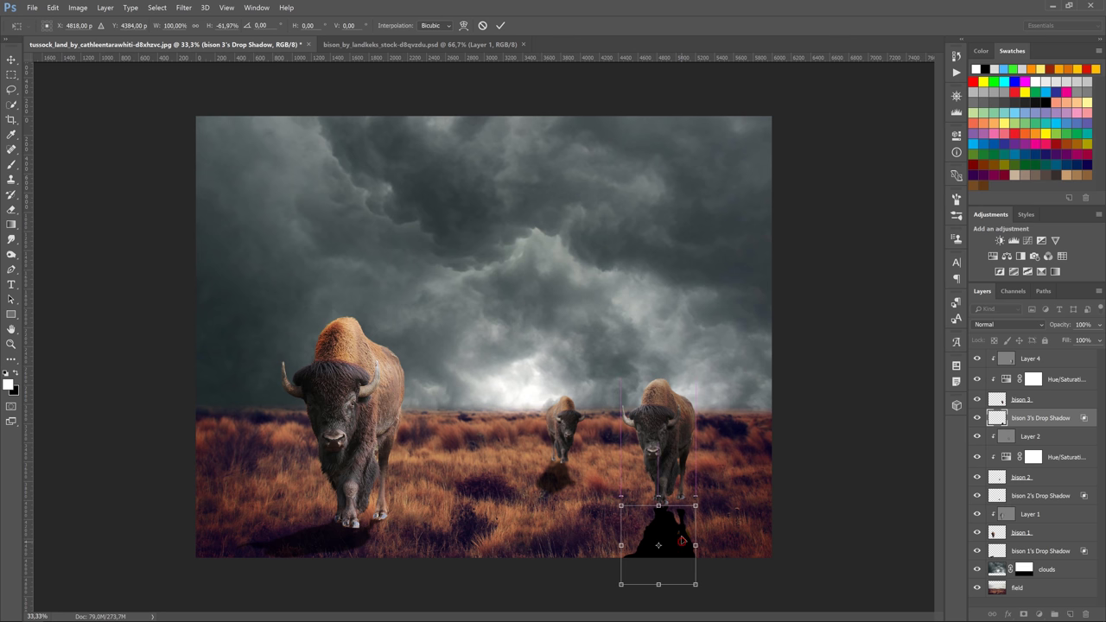
{"action": "left_click_drag", "start_coordinate": [682, 541], "coordinate": [682, 525]}
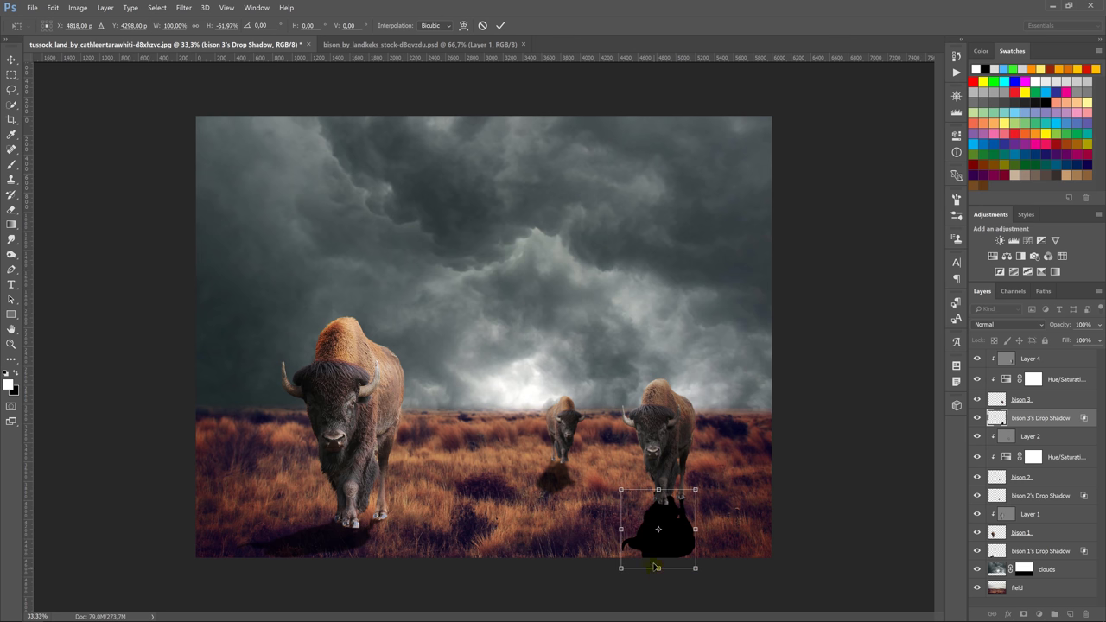
{"action": "right_click", "coordinate": [653, 549]}
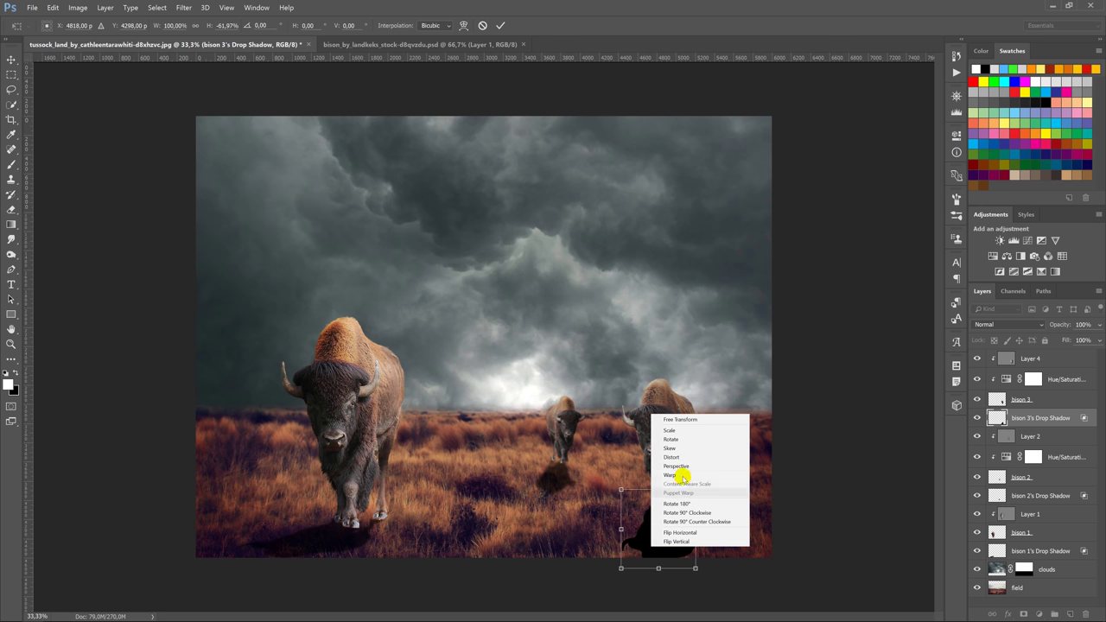
{"action": "left_click", "coordinate": [667, 547]}
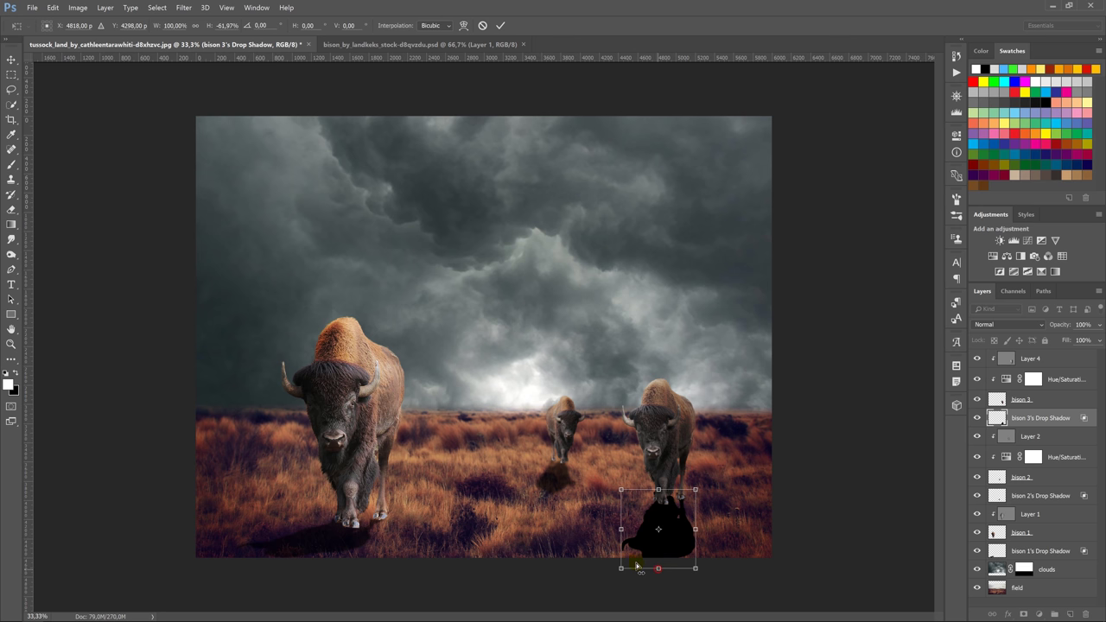
{"action": "left_click_drag", "start_coordinate": [637, 566], "coordinate": [572, 568]}
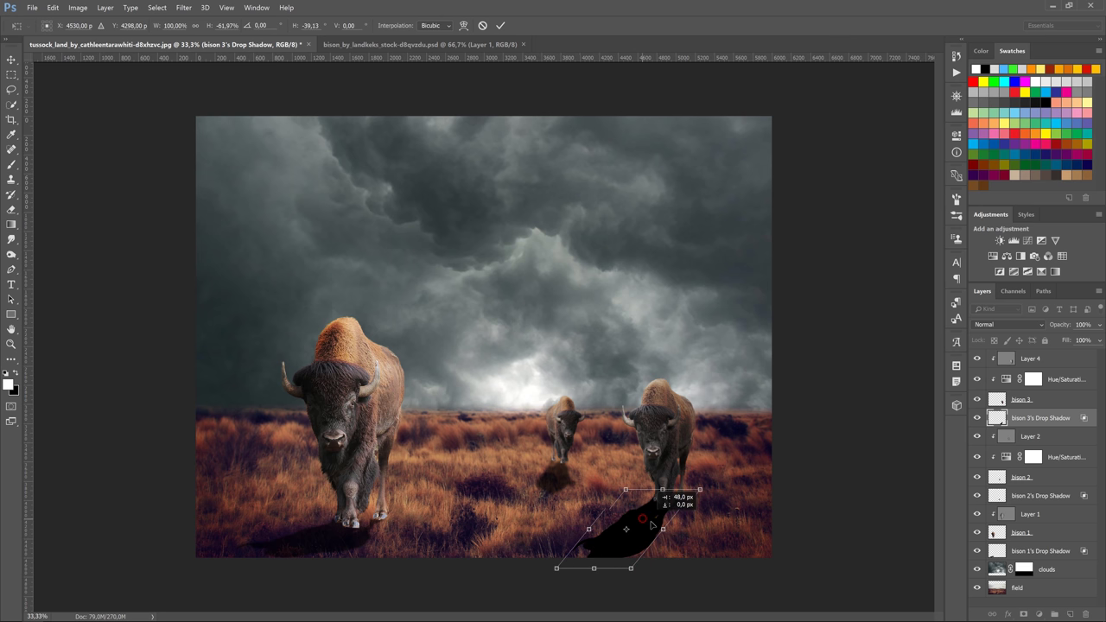
{"action": "left_click_drag", "start_coordinate": [653, 524], "coordinate": [661, 525]}
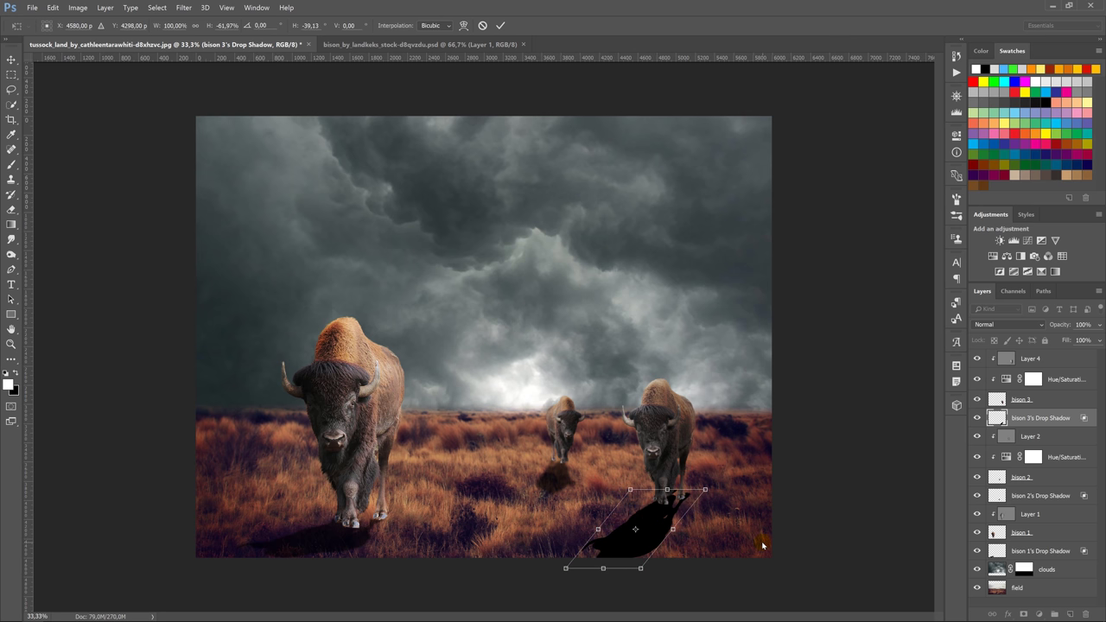
{"action": "key", "text": "Left"}
{"action": "key", "text": "Down"}
{"action": "key", "text": "Down"}
{"action": "key", "text": "Down"}
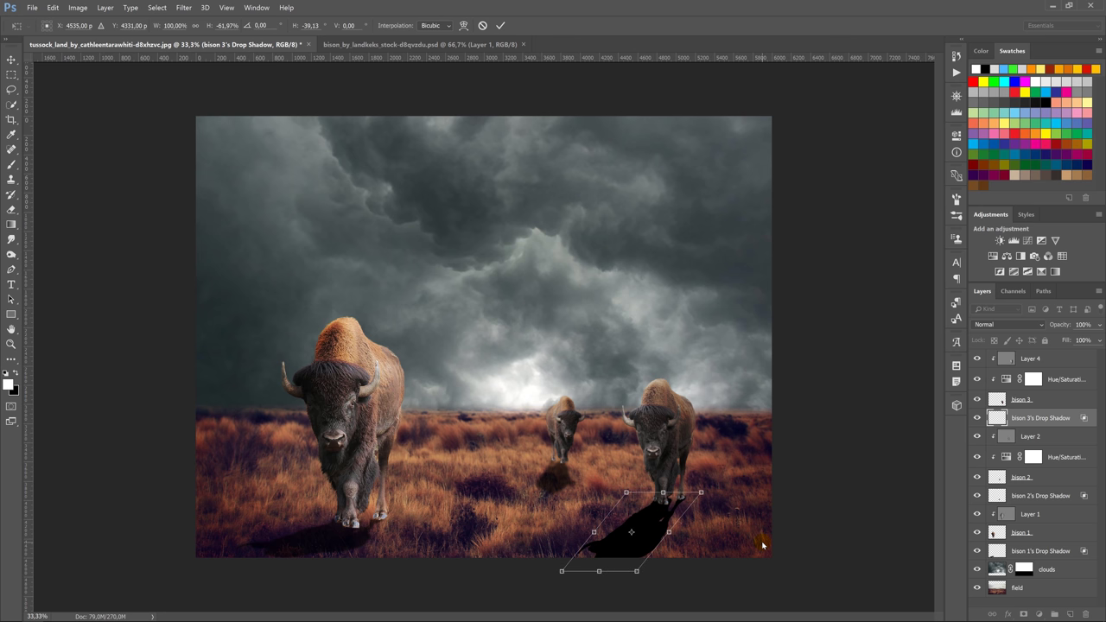
{"action": "key", "text": "Return"}
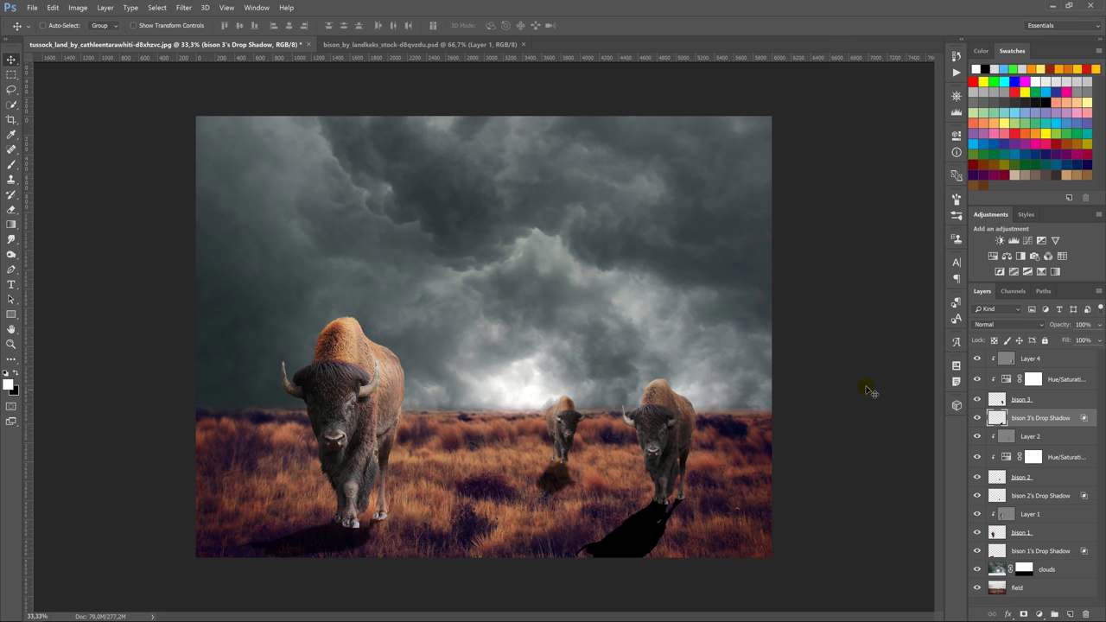
- Soften bison 3's drop shadow with a 14.0-pixel Gaussian Blur
{"action": "left_click", "coordinate": [187, 7]}
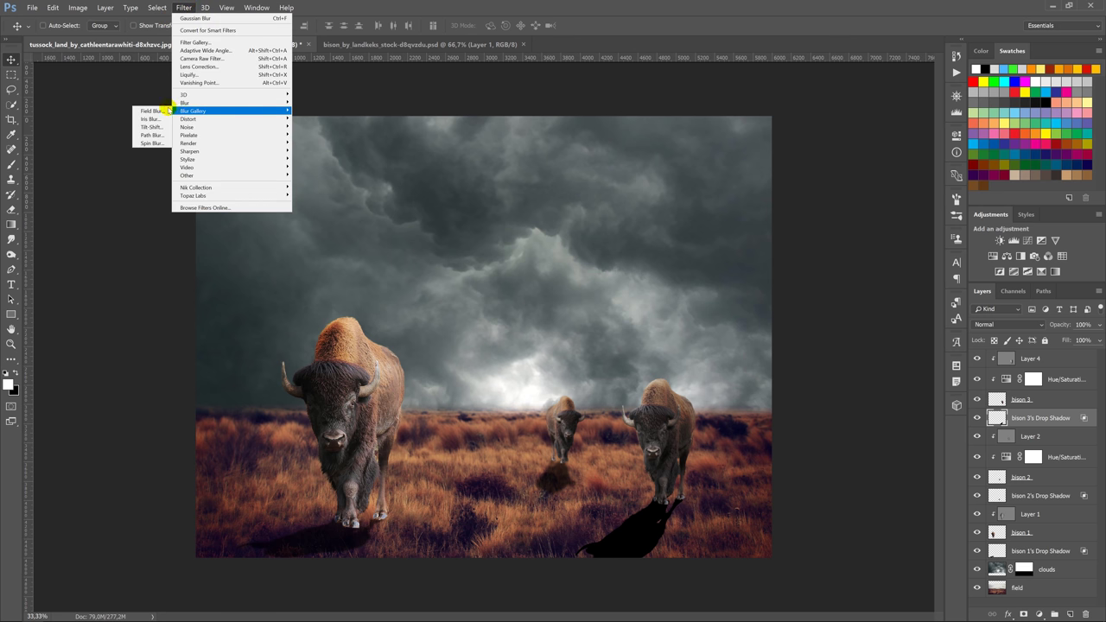
{"action": "mouse_move", "coordinate": [185, 103]}
{"action": "left_click", "coordinate": [152, 136]}
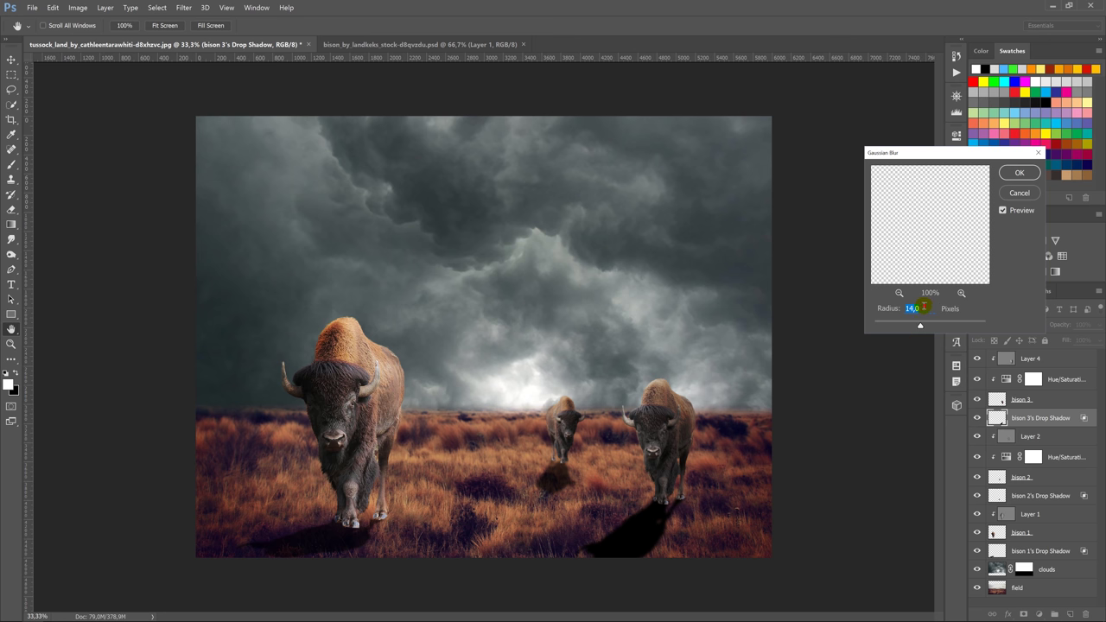
{"action": "key", "text": "Return"}
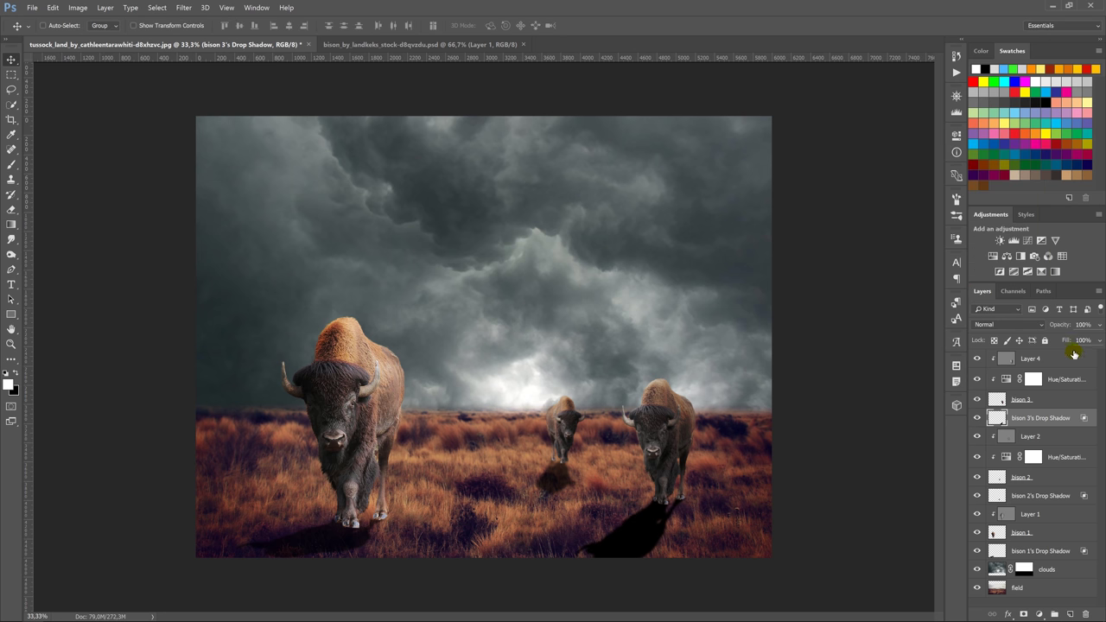
- Set bison 3's Drop Shadow layer to 57% opacity, keeping the Normal blend mode
{"action": "left_click_drag", "start_coordinate": [1049, 329], "coordinate": [1043, 329]}
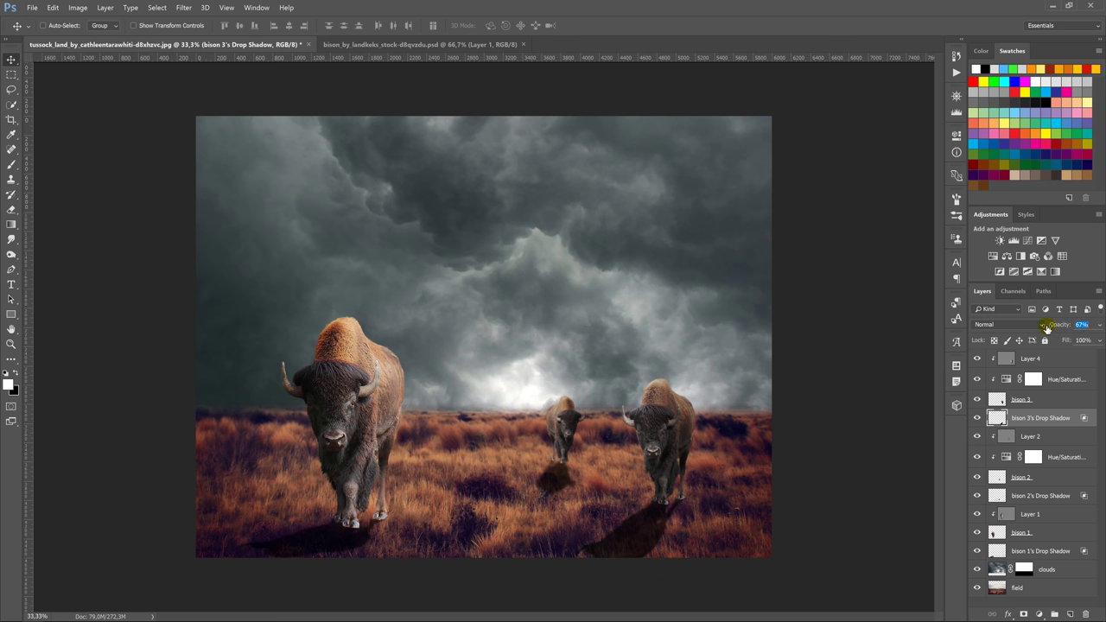
{"action": "left_click", "coordinate": [1046, 327]}
{"action": "left_click", "coordinate": [1057, 319]}
{"action": "left_click", "coordinate": [1075, 361]}
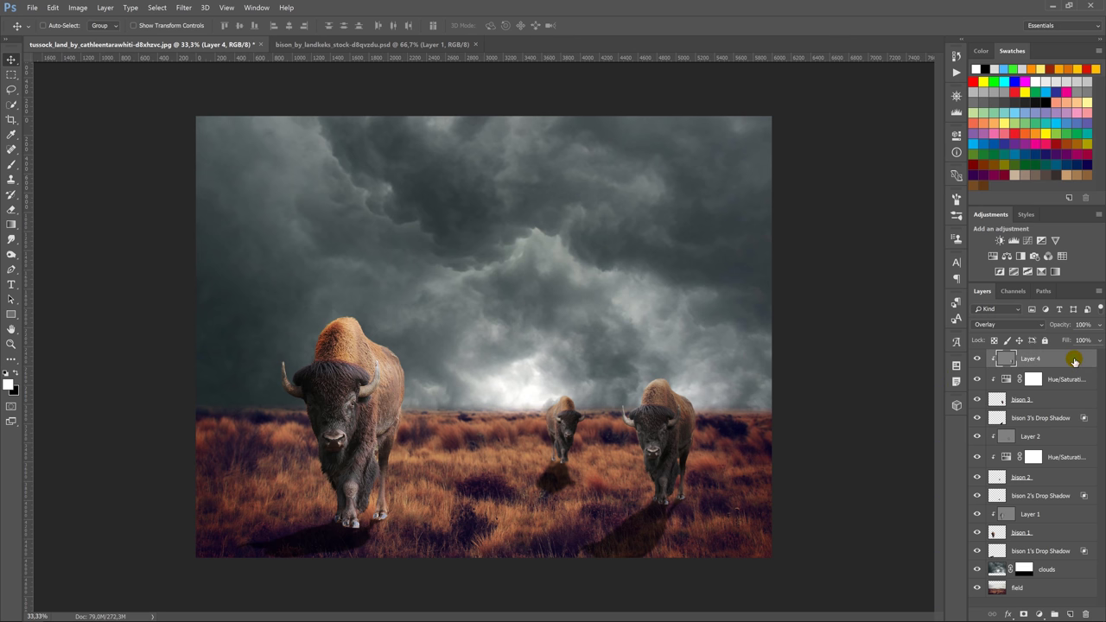
- Add Layer 5 with light grey b4b4b4 foreground and a 1500 px brush
{"action": "left_click", "coordinate": [1070, 614]}
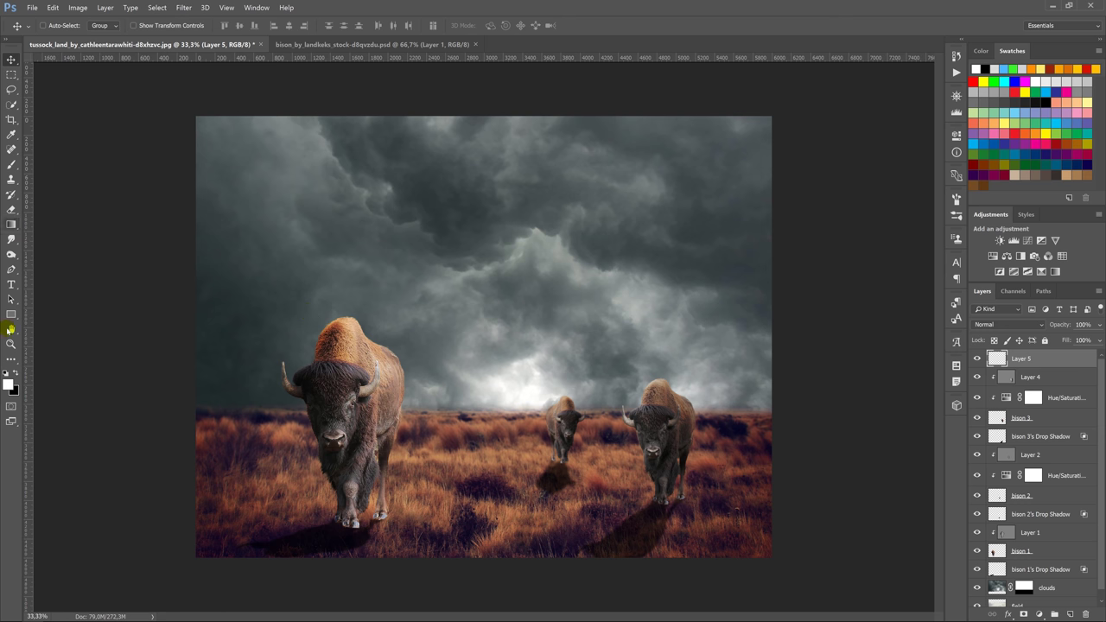
{"action": "left_click", "coordinate": [9, 384]}
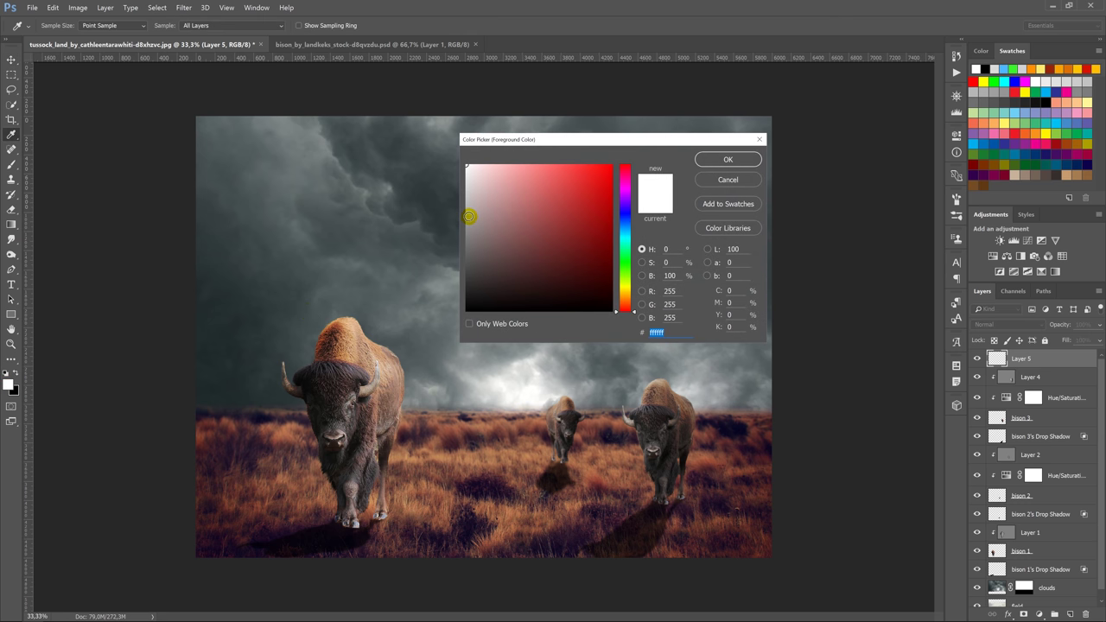
{"action": "left_click_drag", "start_coordinate": [468, 216], "coordinate": [466, 208]}
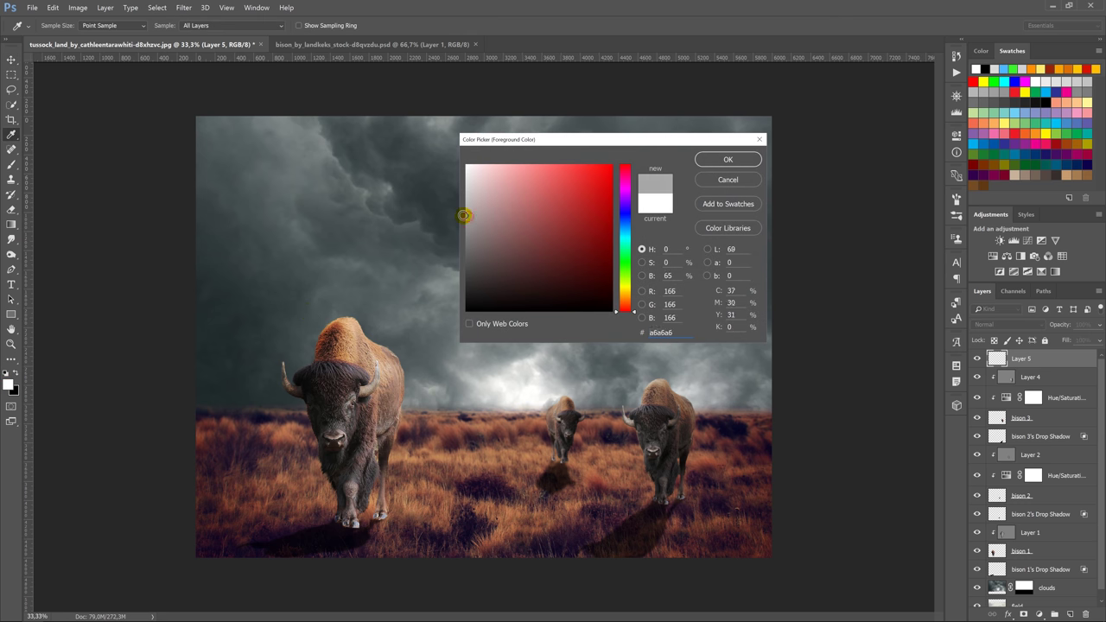
{"action": "left_click", "coordinate": [711, 161]}
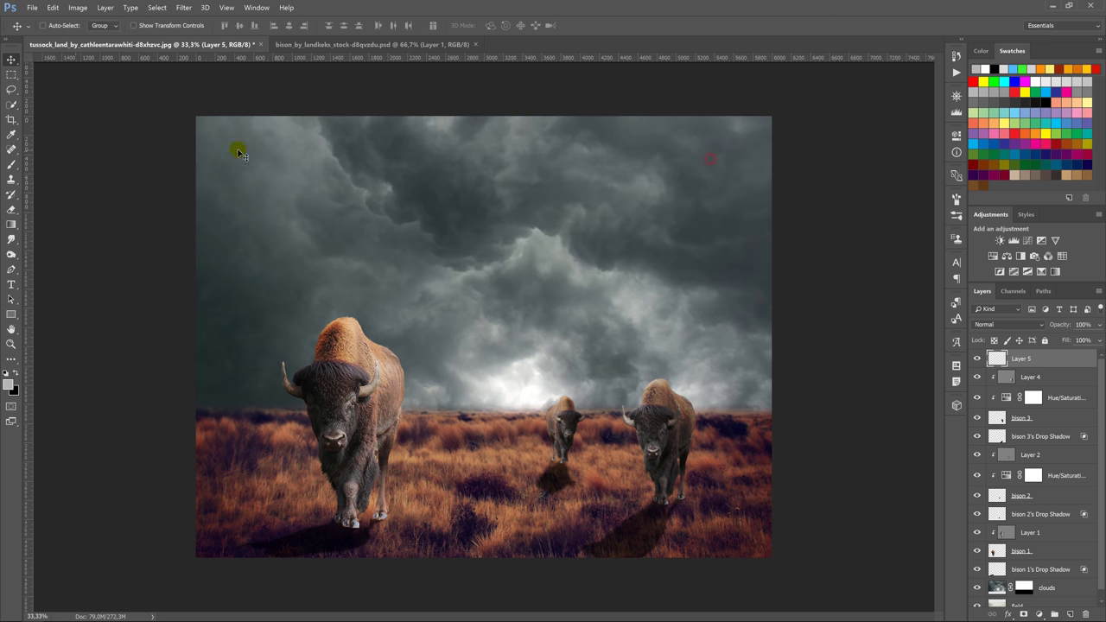
{"action": "left_click", "coordinate": [13, 164]}
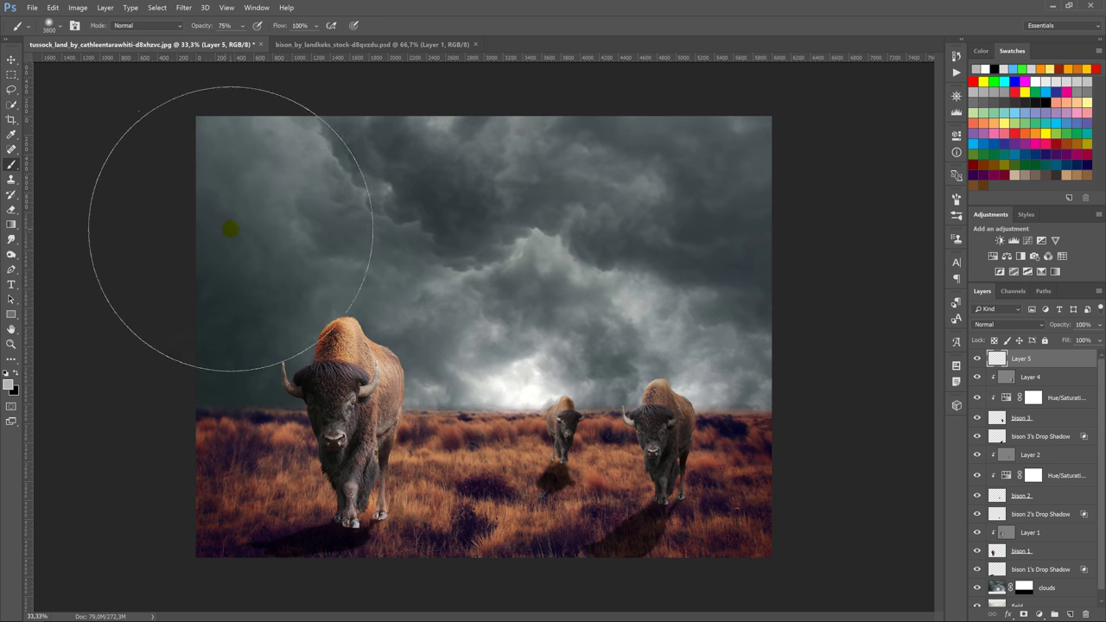
{"action": "key", "text": "bracketleft"}
{"action": "key", "text": "bracketleft"}
{"action": "key", "text": "bracketleft"}
{"action": "key", "text": "bracketleft"}
{"action": "key", "text": "bracketleft"}
{"action": "key", "text": "bracketleft"}
{"action": "key", "text": "bracketleft"}
{"action": "key", "text": "bracketleft"}
{"action": "key", "text": "bracketleft"}
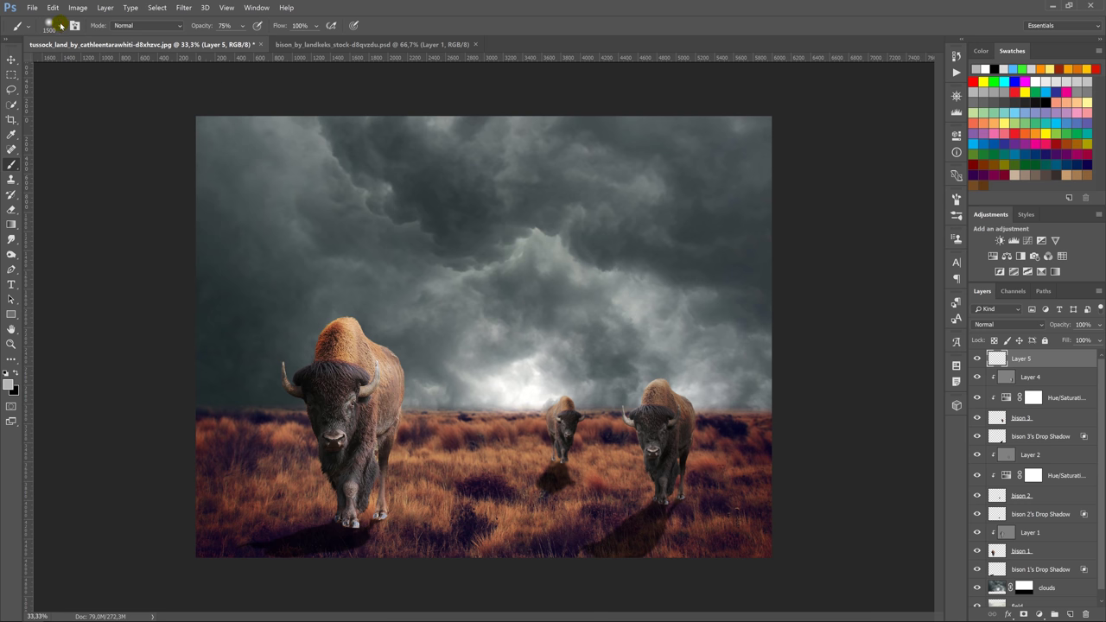
{"action": "left_click", "coordinate": [60, 26]}
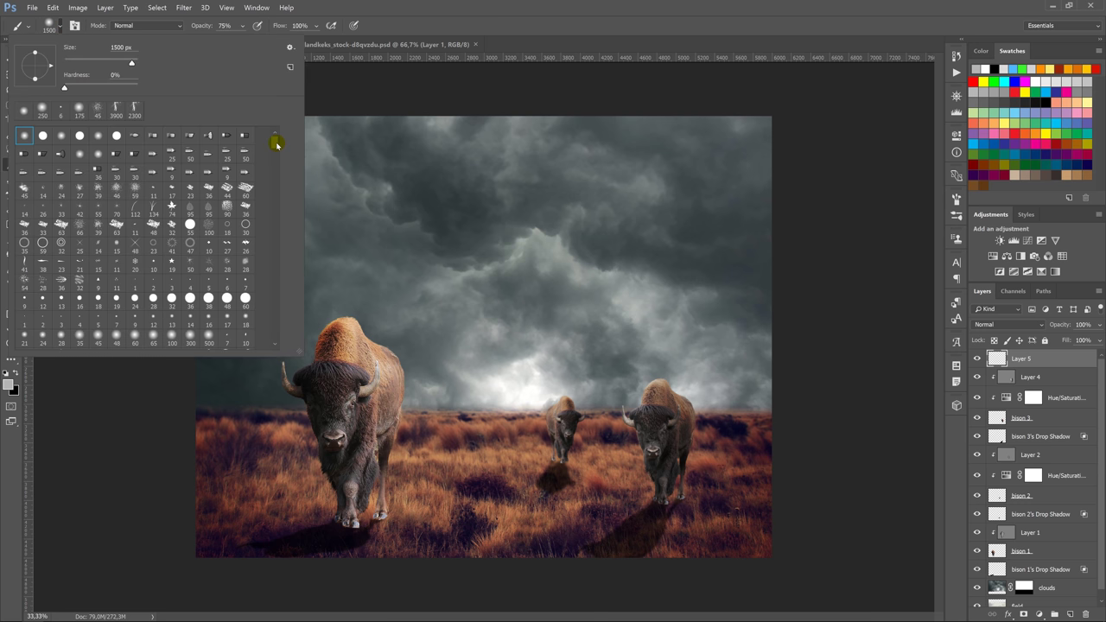
- Choose a cloud-shaped brush preset and enlarge it to 2200 px
{"action": "mouse_move", "coordinate": [276, 144]}
{"action": "left_mouse_down"}
{"action": "mouse_move", "coordinate": [279, 271]}
{"action": "mouse_move", "coordinate": [278, 182]}
{"action": "left_mouse_up"}
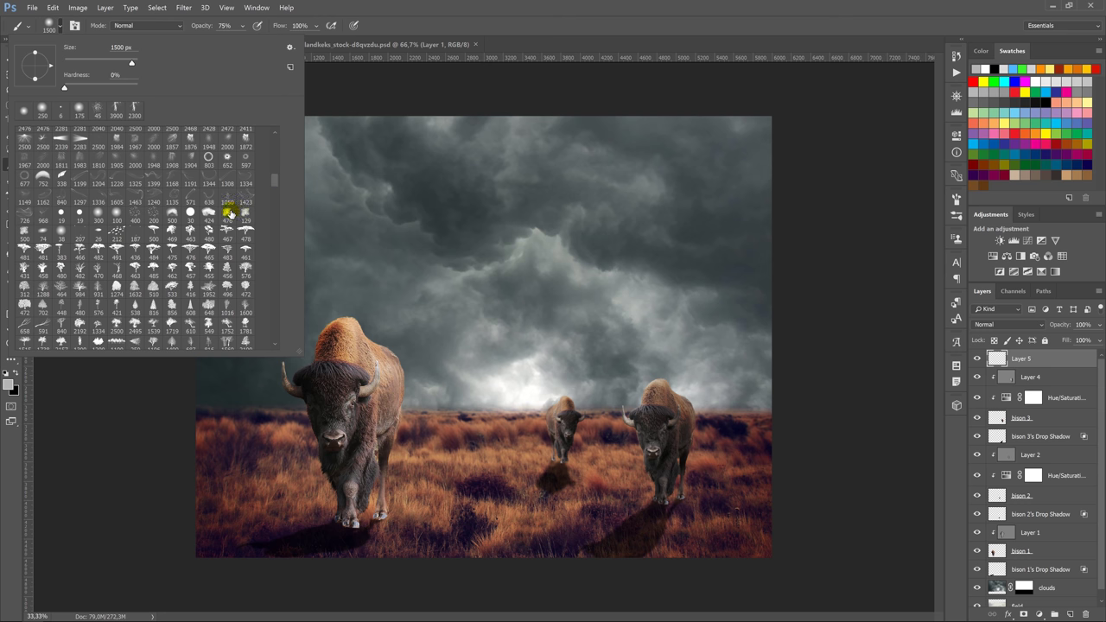
{"action": "double_click", "coordinate": [22, 231]}
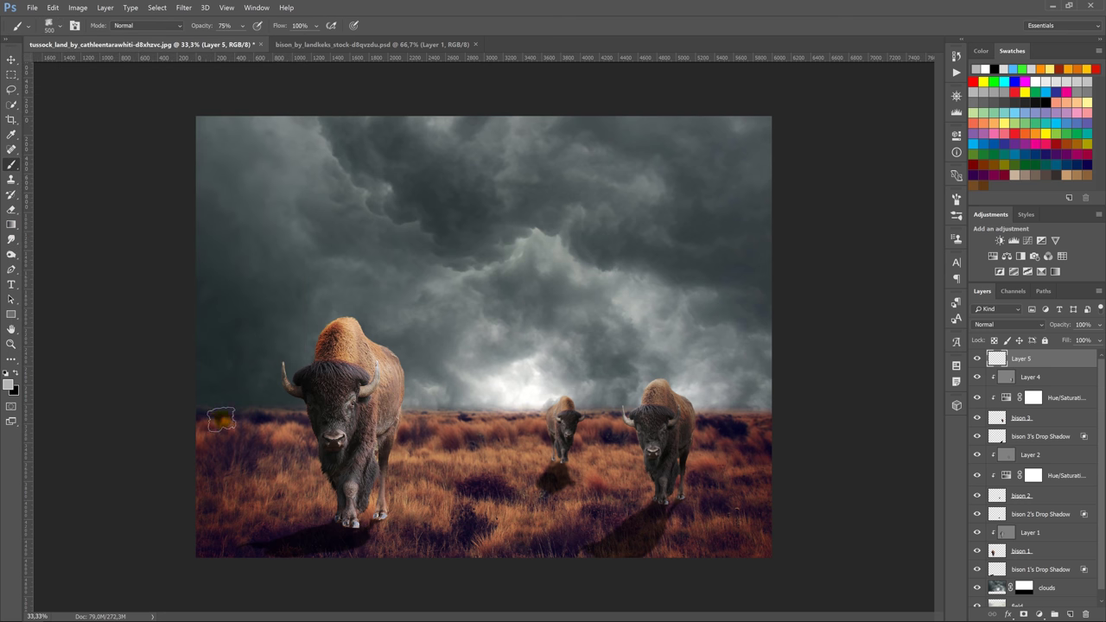
{"action": "key", "text": "bracketright"}
{"action": "key", "text": "bracketright"}
{"action": "key", "text": "bracketright"}
{"action": "key", "text": "bracketright"}
{"action": "key", "text": "bracketright"}
{"action": "key", "text": "bracketright"}
{"action": "key", "text": "bracketright"}
{"action": "key", "text": "bracketright"}
{"action": "key", "text": "bracketright"}
{"action": "key", "text": "bracketright"}
{"action": "key", "text": "bracketright"}
{"action": "key", "text": "bracketright"}
{"action": "key", "text": "bracketright"}
{"action": "key", "text": "bracketright"}
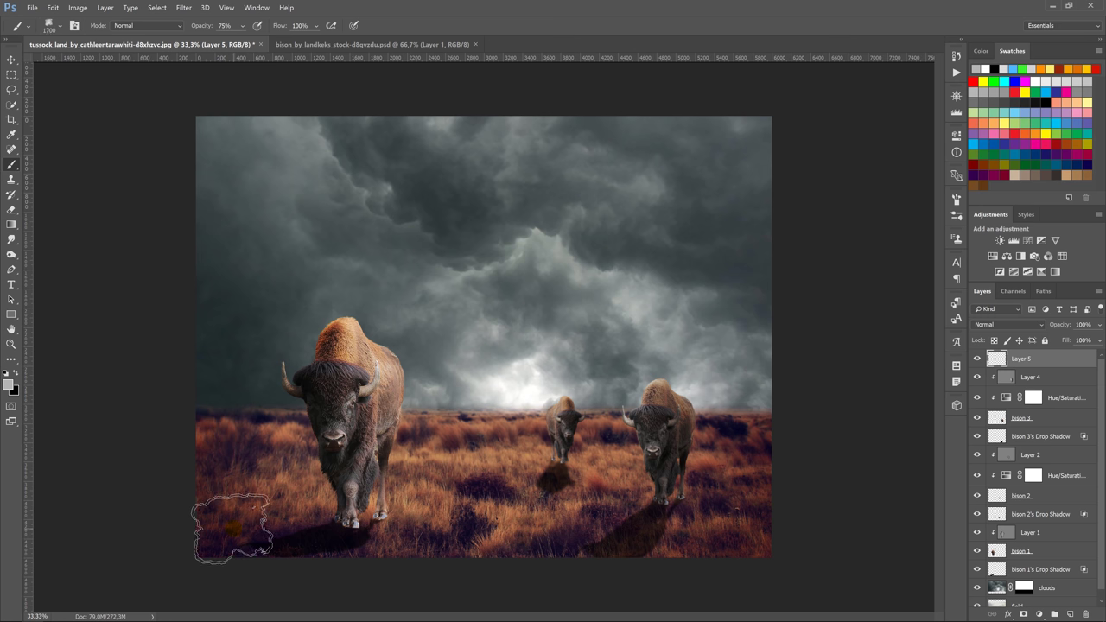
{"action": "key", "text": "bracketright"}
{"action": "key", "text": "bracketright"}
- Paint grey fog across the lower grass and around all three bisons' legs
{"action": "mouse_move", "coordinate": [232, 527]}
{"action": "left_mouse_down"}
{"action": "mouse_move", "coordinate": [213, 555]}
{"action": "mouse_move", "coordinate": [271, 593]}
{"action": "left_mouse_up"}
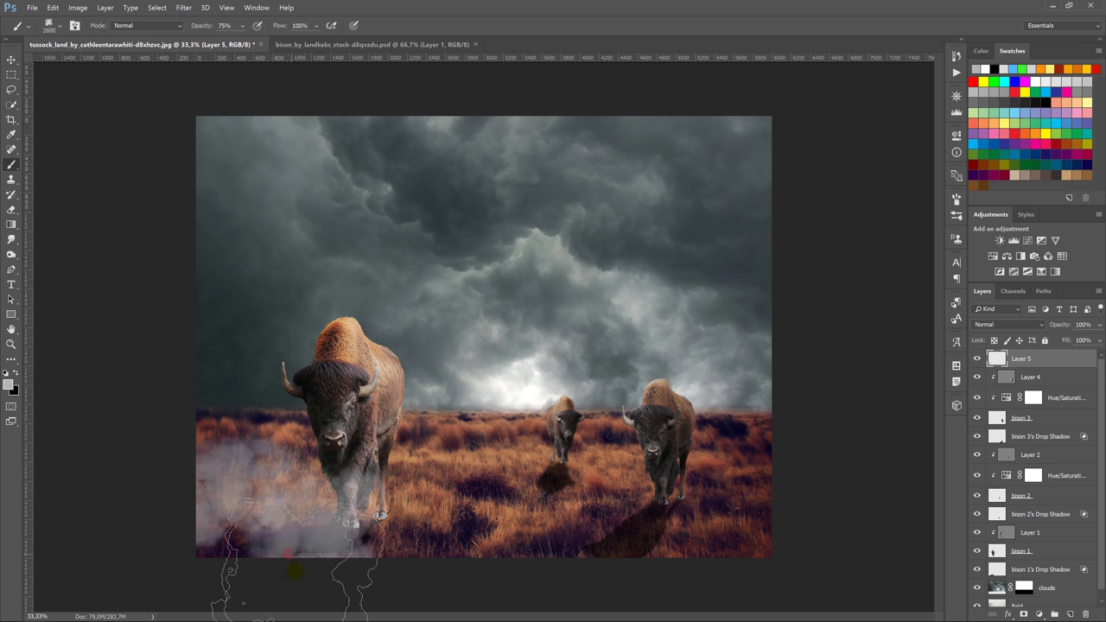
{"action": "key", "text": "bracketright"}
{"action": "key", "text": "bracketright"}
{"action": "key", "text": "bracketright"}
{"action": "left_click", "coordinate": [441, 588]}
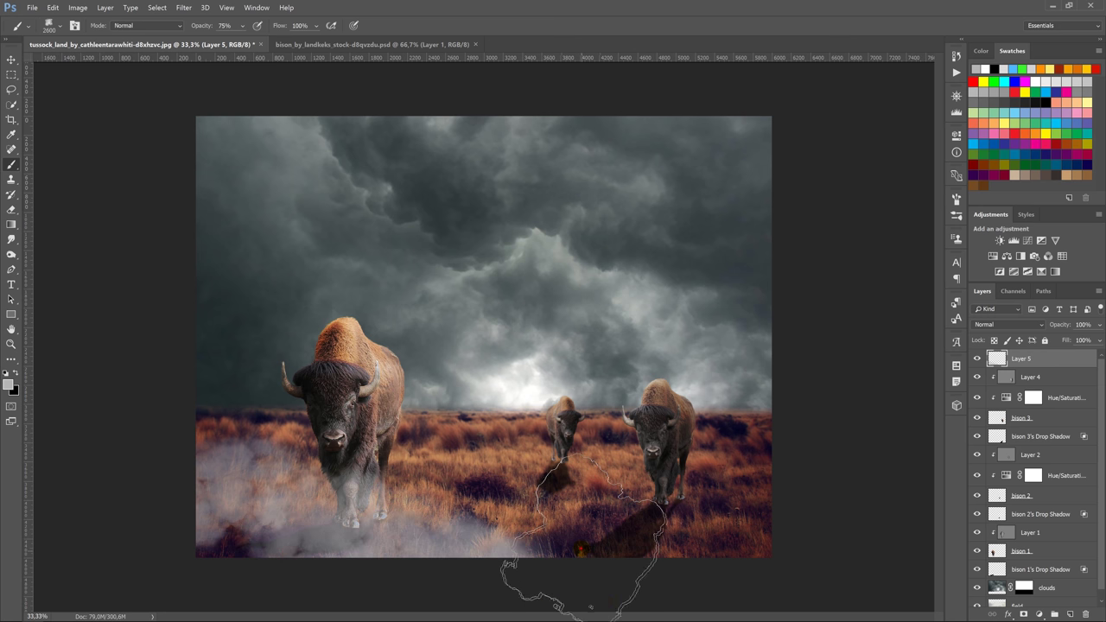
{"action": "left_click", "coordinate": [611, 571]}
{"action": "left_click", "coordinate": [705, 544]}
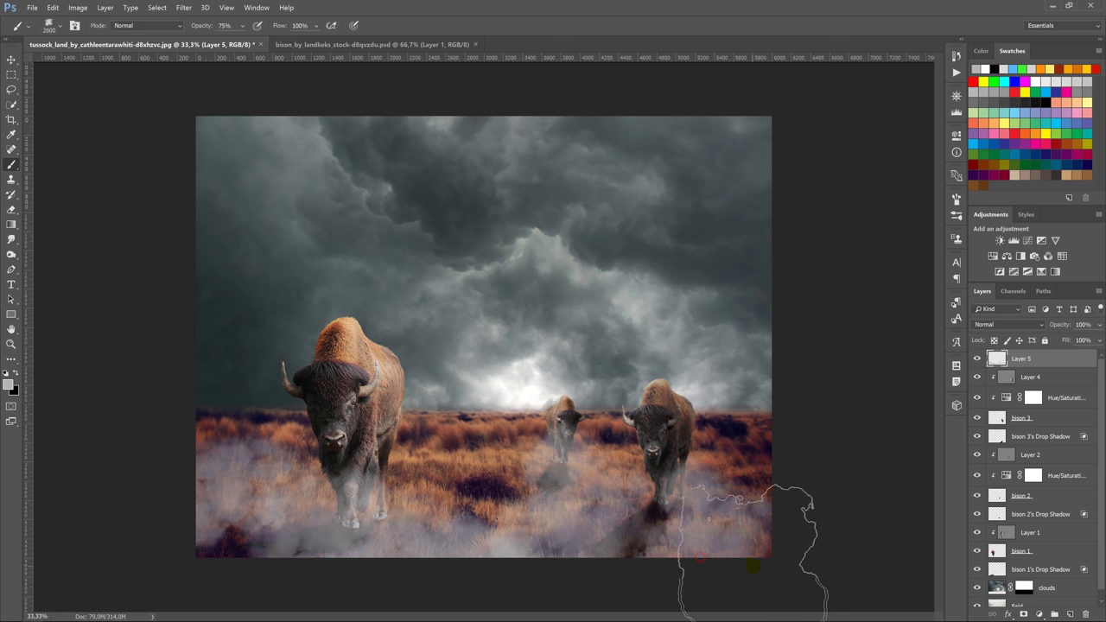
{"action": "mouse_move", "coordinate": [767, 549]}
{"action": "left_mouse_down"}
{"action": "mouse_move", "coordinate": [414, 537]}
{"action": "mouse_move", "coordinate": [199, 546]}
{"action": "mouse_move", "coordinate": [259, 557]}
{"action": "mouse_move", "coordinate": [758, 551]}
{"action": "mouse_move", "coordinate": [896, 450]}
{"action": "left_mouse_up"}
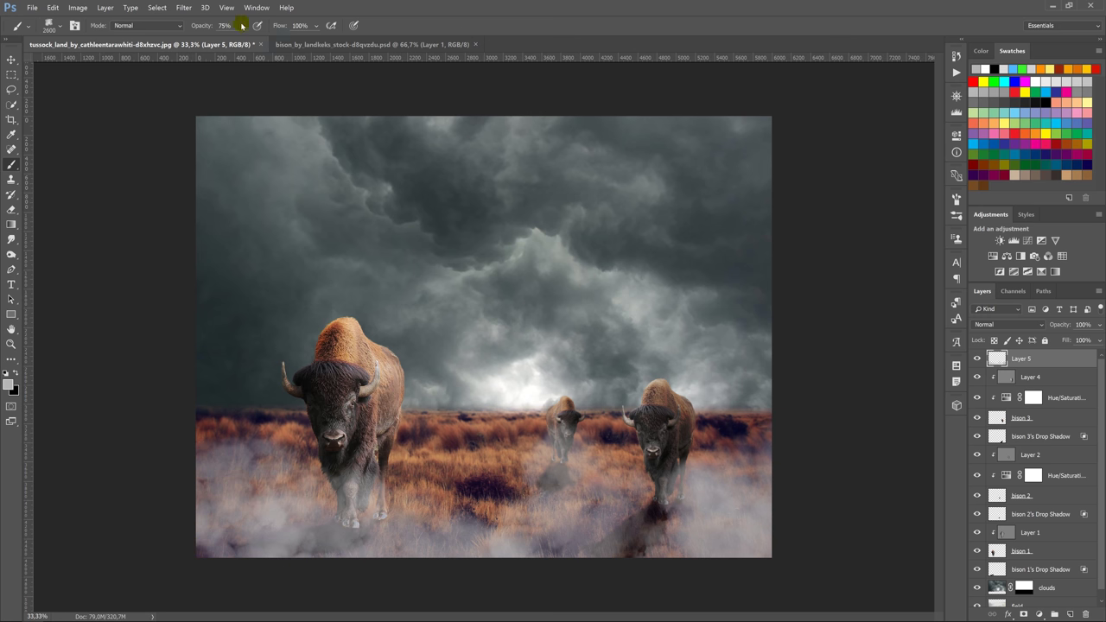
- Soften the painted fog with a Gaussian Blur of about 37 px radius
{"action": "left_click", "coordinate": [187, 8]}
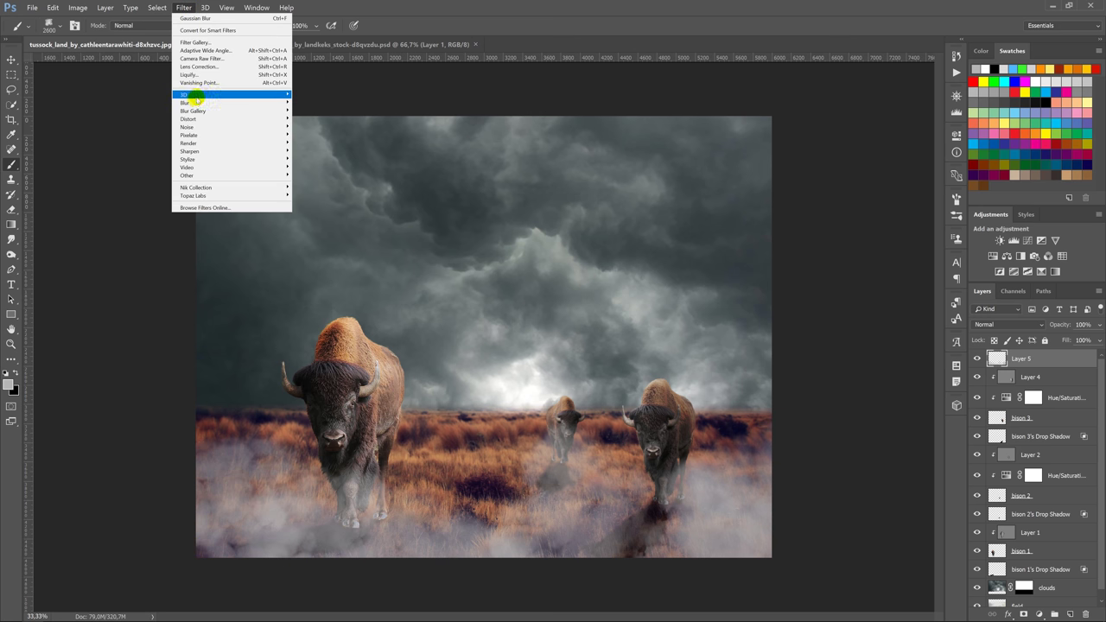
{"action": "left_click", "coordinate": [192, 103]}
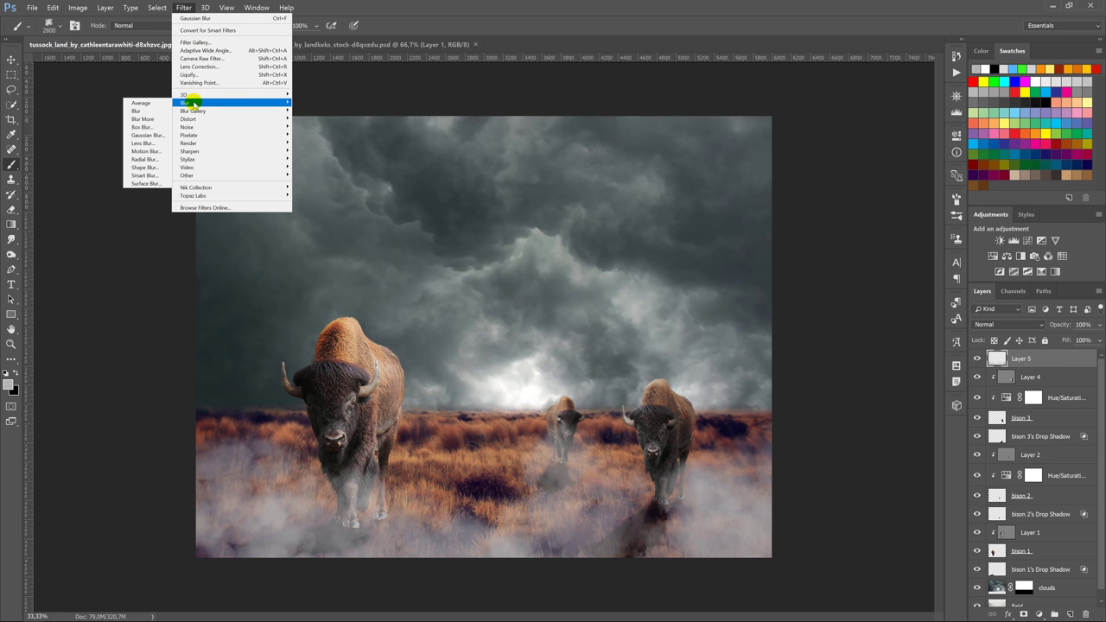
{"action": "left_click", "coordinate": [148, 135]}
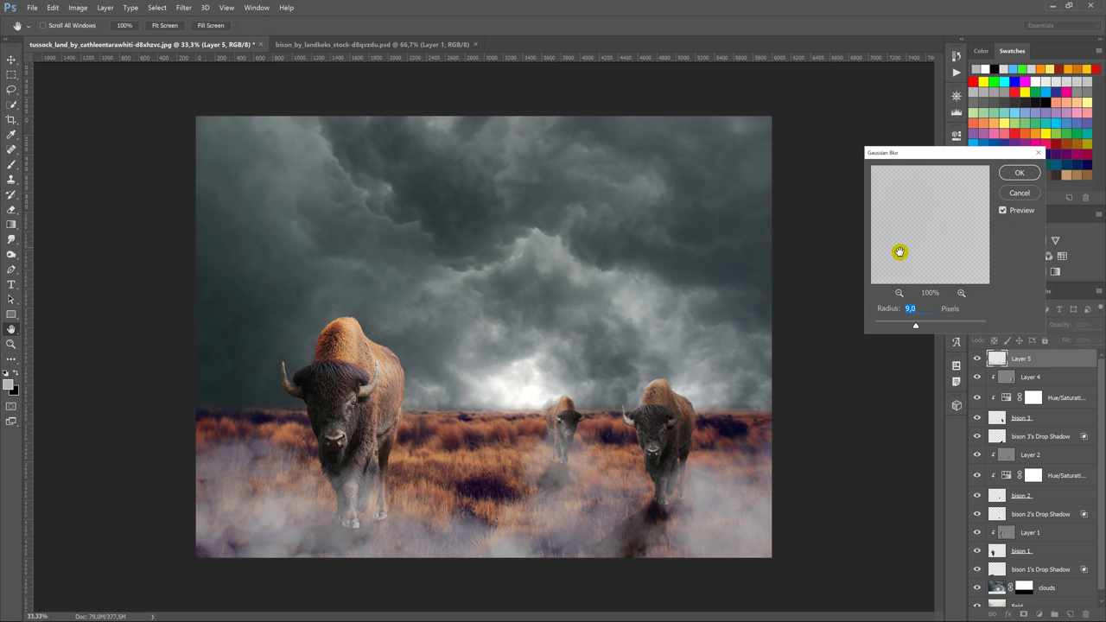
{"action": "left_click", "coordinate": [936, 325]}
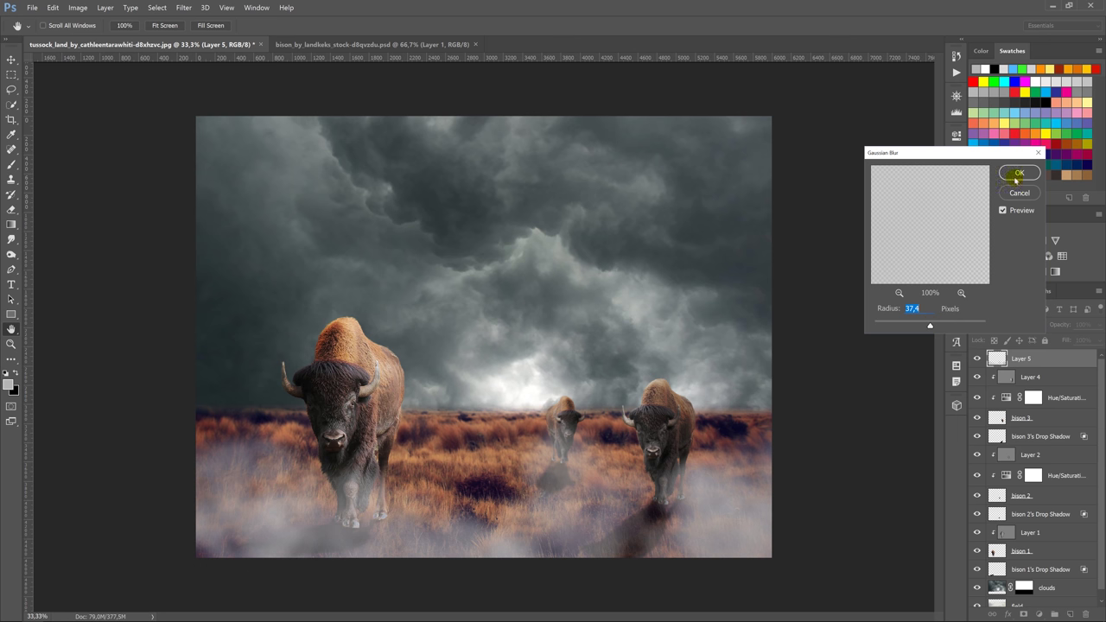
{"action": "left_click", "coordinate": [1016, 176]}
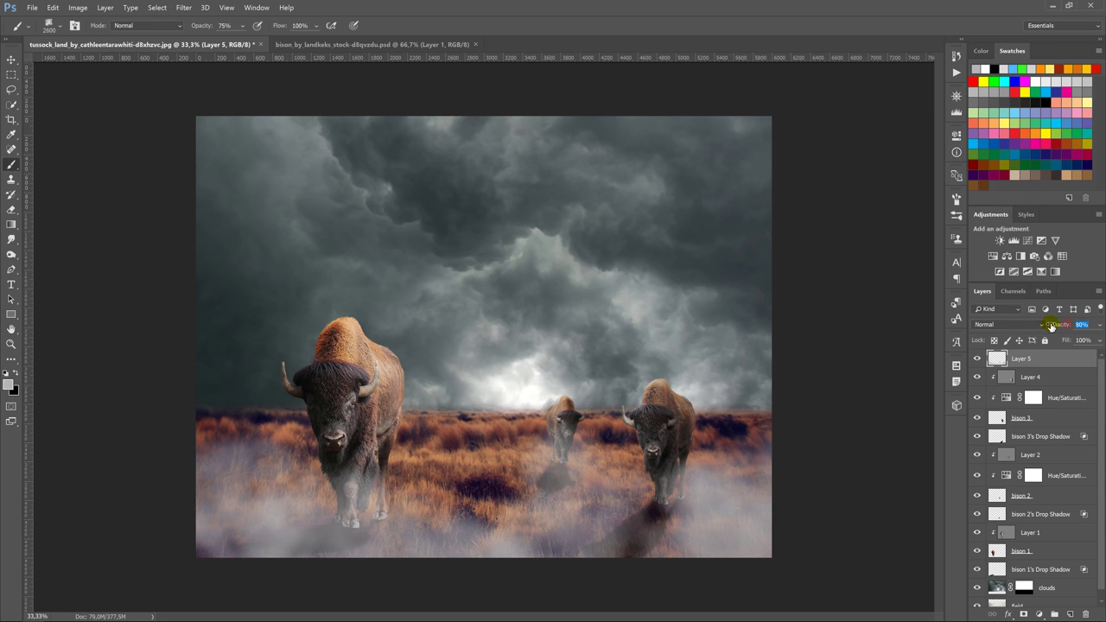
- Set the fog layer to 70% opacity and name it fog 1
{"action": "left_click_drag", "start_coordinate": [1050, 325], "coordinate": [1049, 326]}
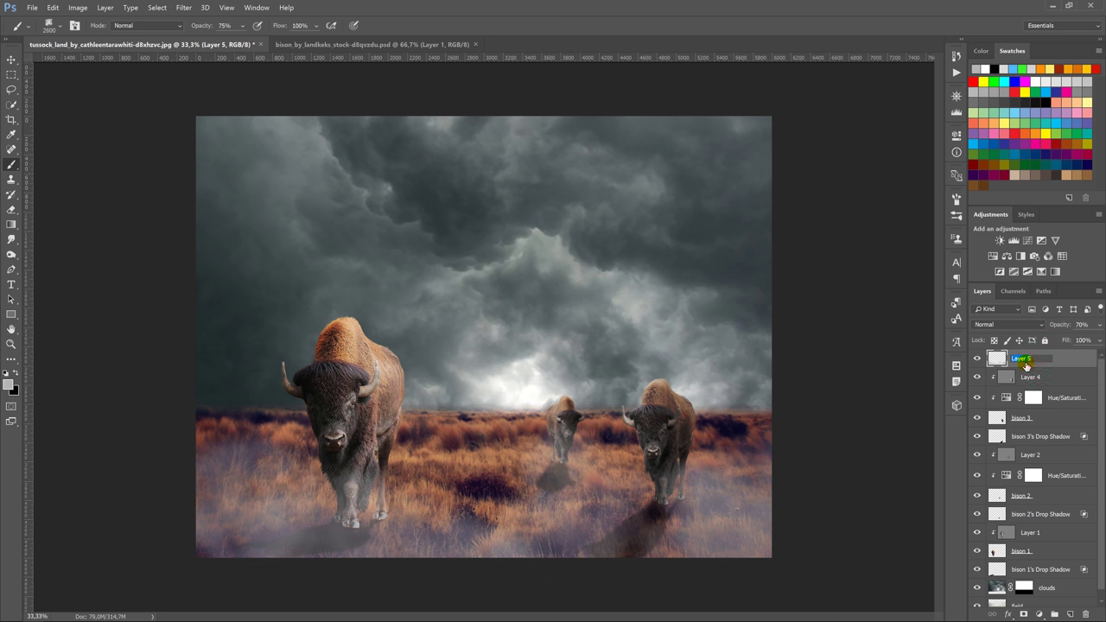
{"action": "left_click", "coordinate": [1031, 358]}
{"action": "type", "text": "fog 1"}
{"action": "left_click", "coordinate": [1052, 440]}
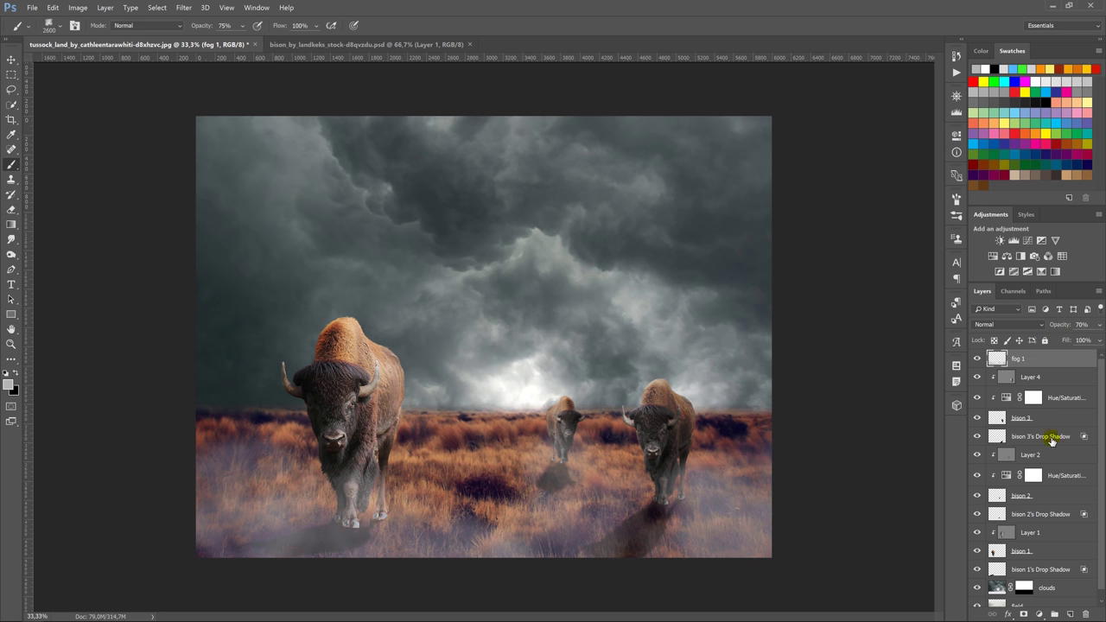
{"action": "left_click", "coordinate": [1070, 614]}
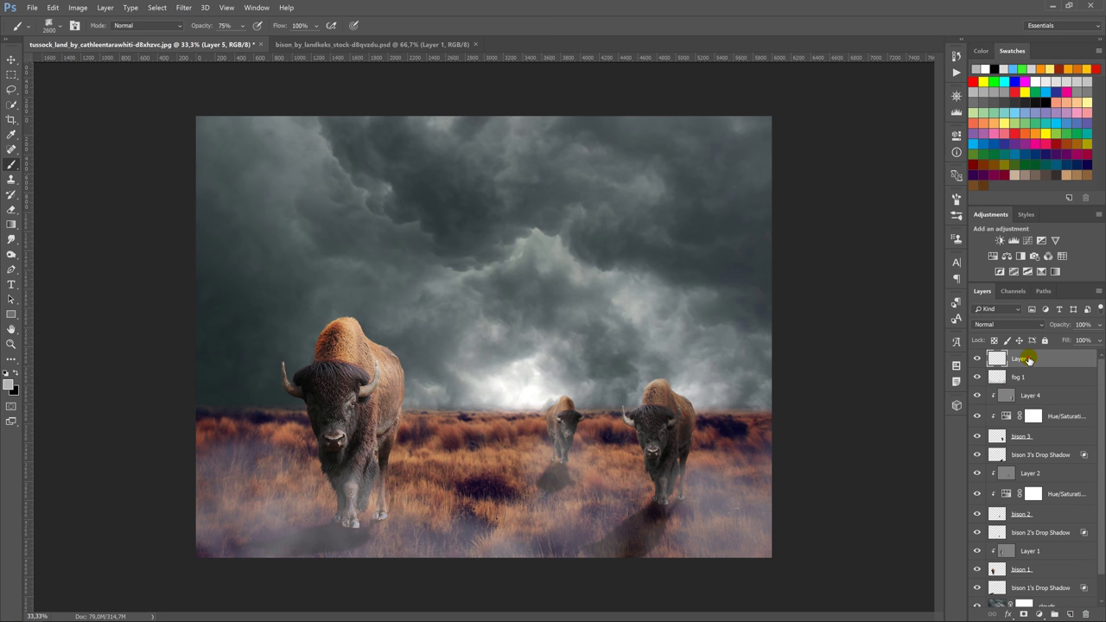
{"action": "type", "text": "fog 2"}
- Name a new layer fog 2, paint fog across the foreground, and move it beneath the bison
{"action": "key", "text": "Return"}
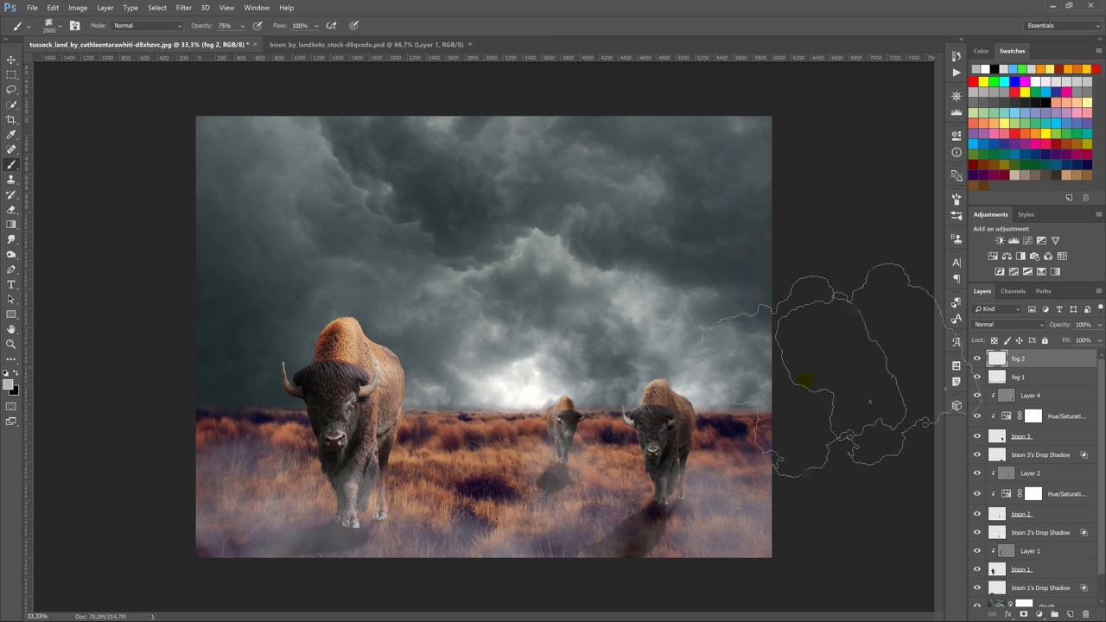
{"action": "key", "text": "bracketleft"}
{"action": "key", "text": "bracketleft"}
{"action": "key", "text": "bracketleft"}
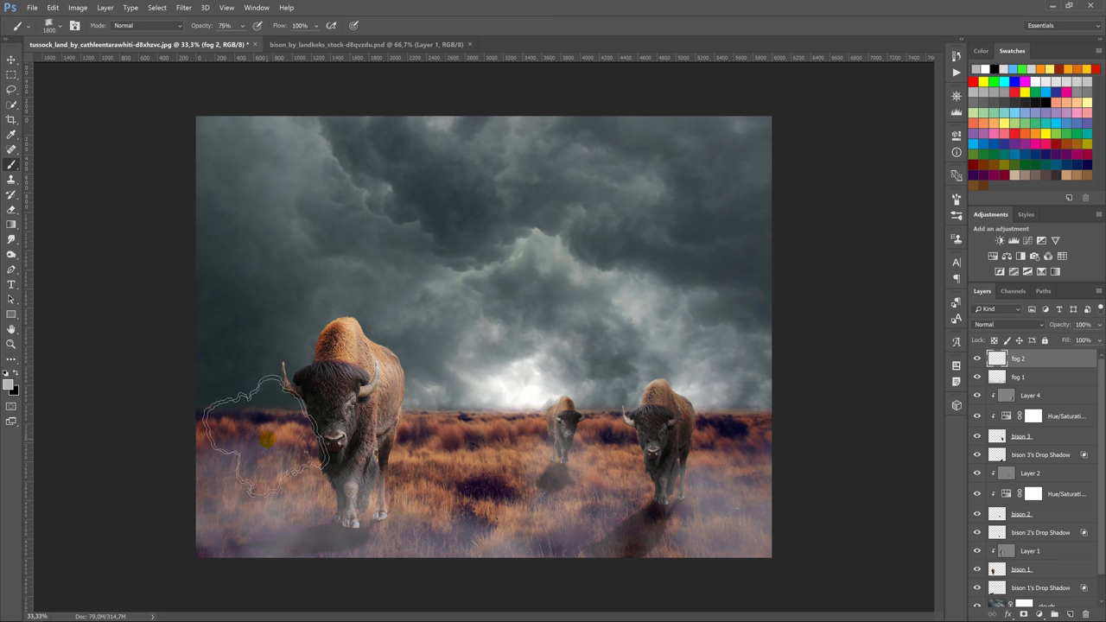
{"action": "key", "text": "bracketleft"}
{"action": "key", "text": "bracketleft"}
{"action": "key", "text": "bracketleft"}
{"action": "key", "text": "bracketleft"}
{"action": "key", "text": "bracketleft"}
{"action": "key", "text": "bracketleft"}
{"action": "left_click_drag", "start_coordinate": [227, 419], "coordinate": [761, 416]}
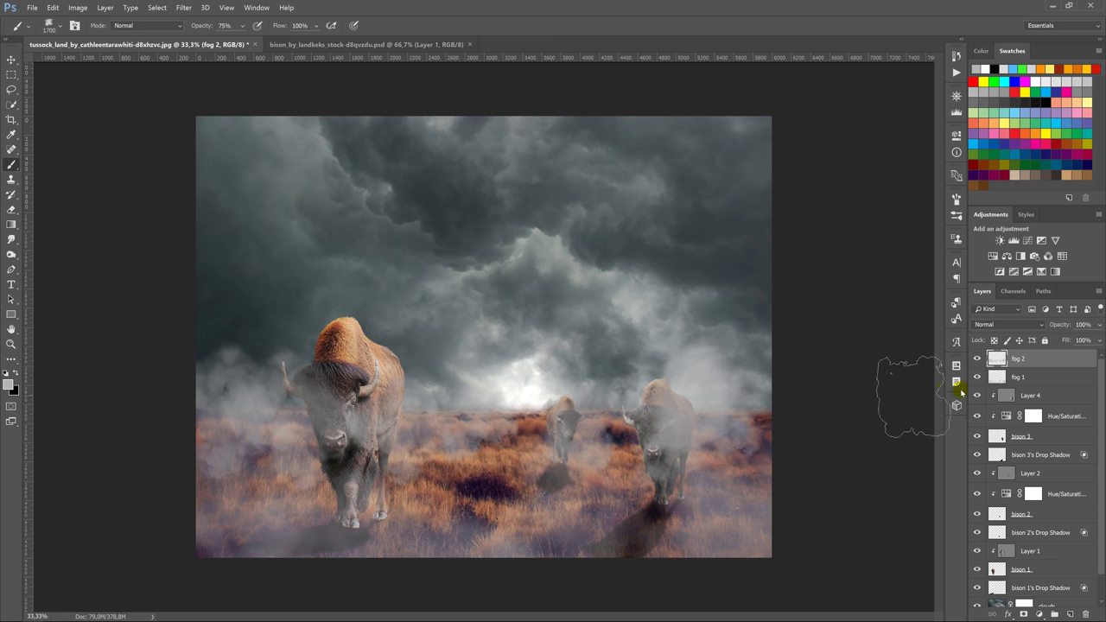
{"action": "left_click_drag", "start_coordinate": [1048, 359], "coordinate": [1048, 548]}
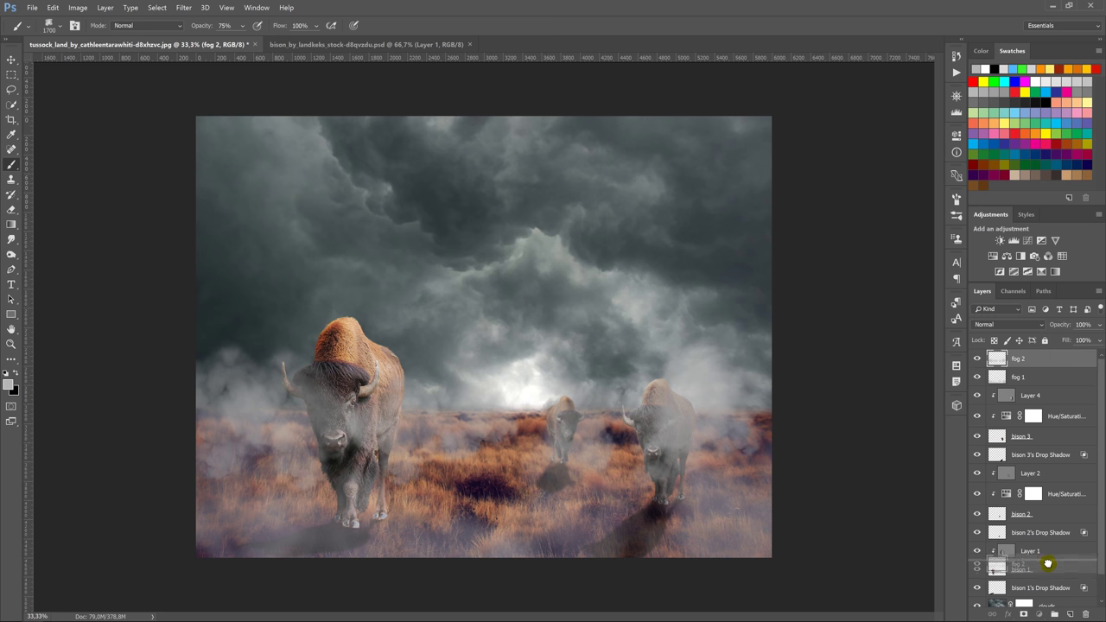
{"action": "left_click_drag", "start_coordinate": [1047, 547], "coordinate": [1046, 596]}
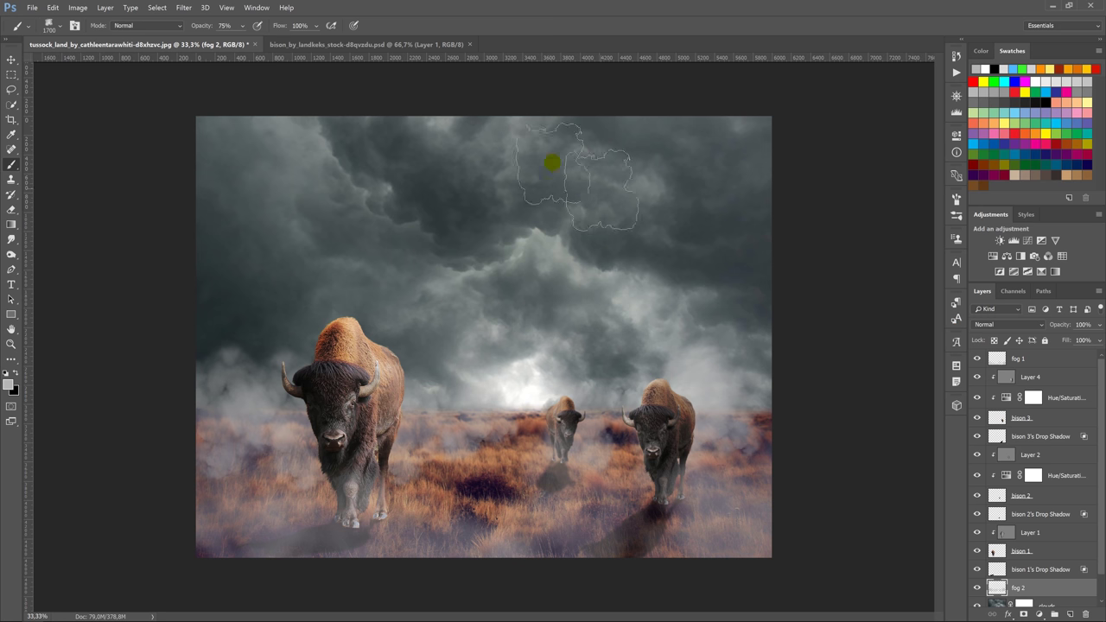
- Blur fog 2 by 115.8 px and lower its opacity to 42%
{"action": "left_click", "coordinate": [184, 8]}
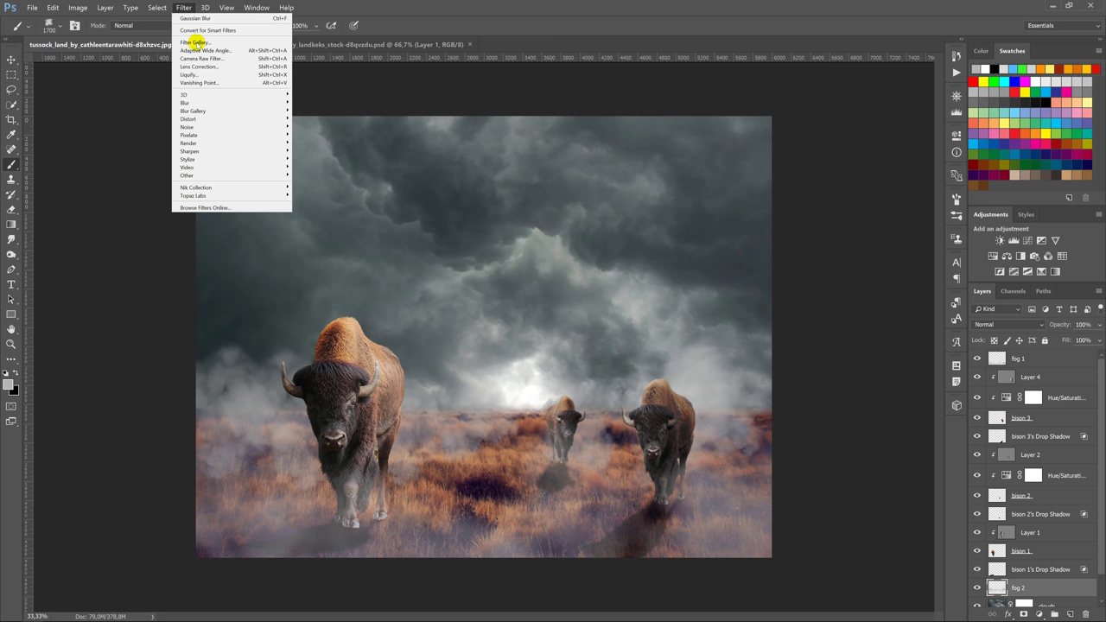
{"action": "mouse_move", "coordinate": [185, 103]}
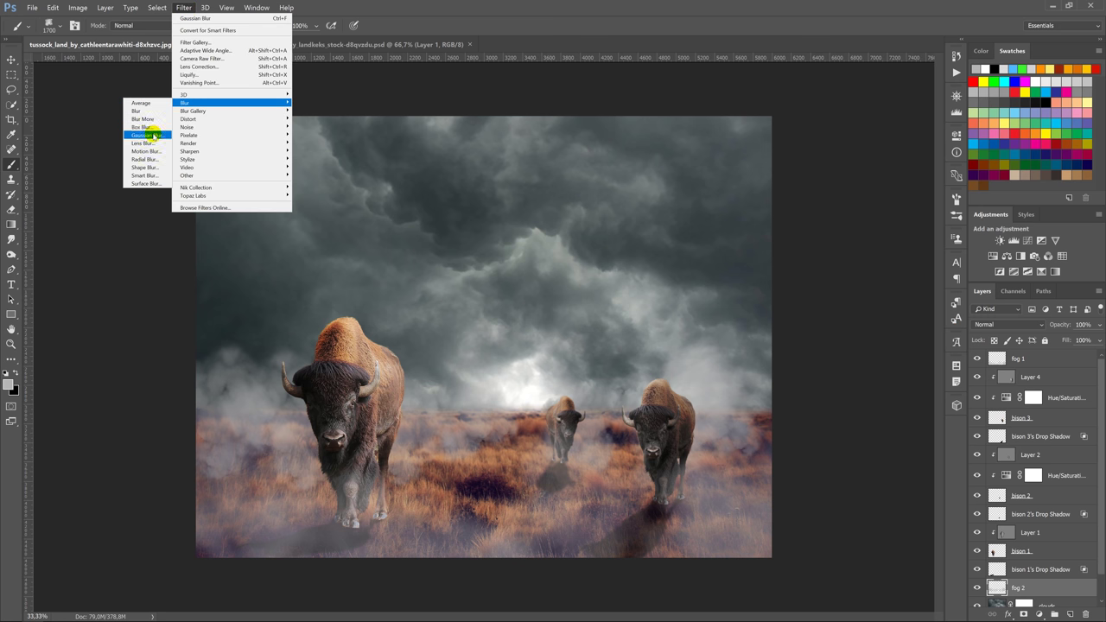
{"action": "left_click", "coordinate": [152, 134]}
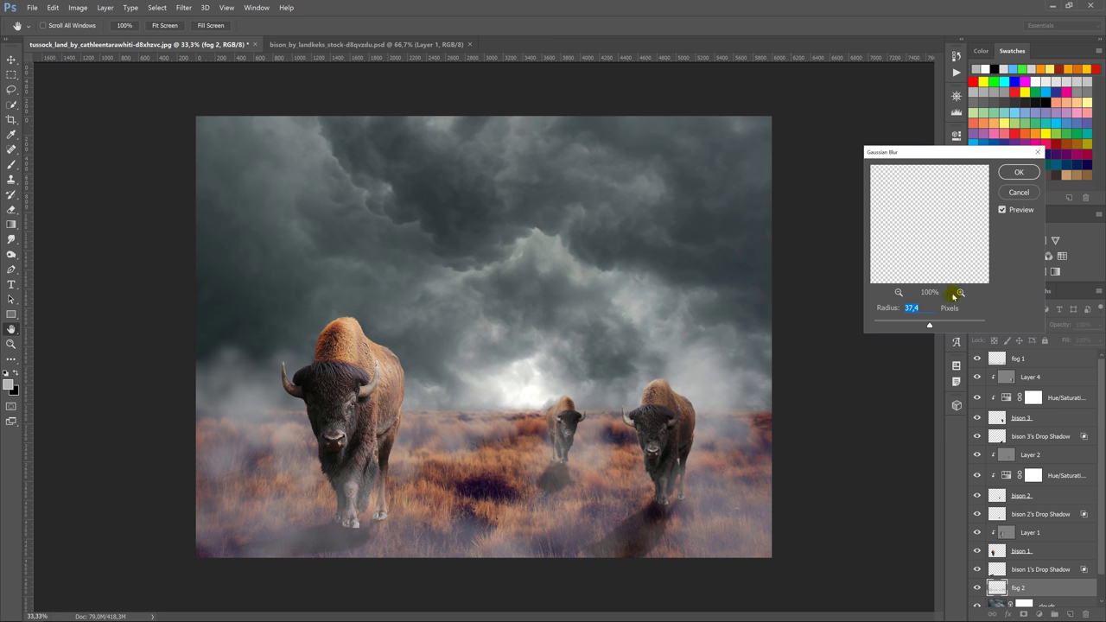
{"action": "left_click_drag", "start_coordinate": [947, 323], "coordinate": [948, 324]}
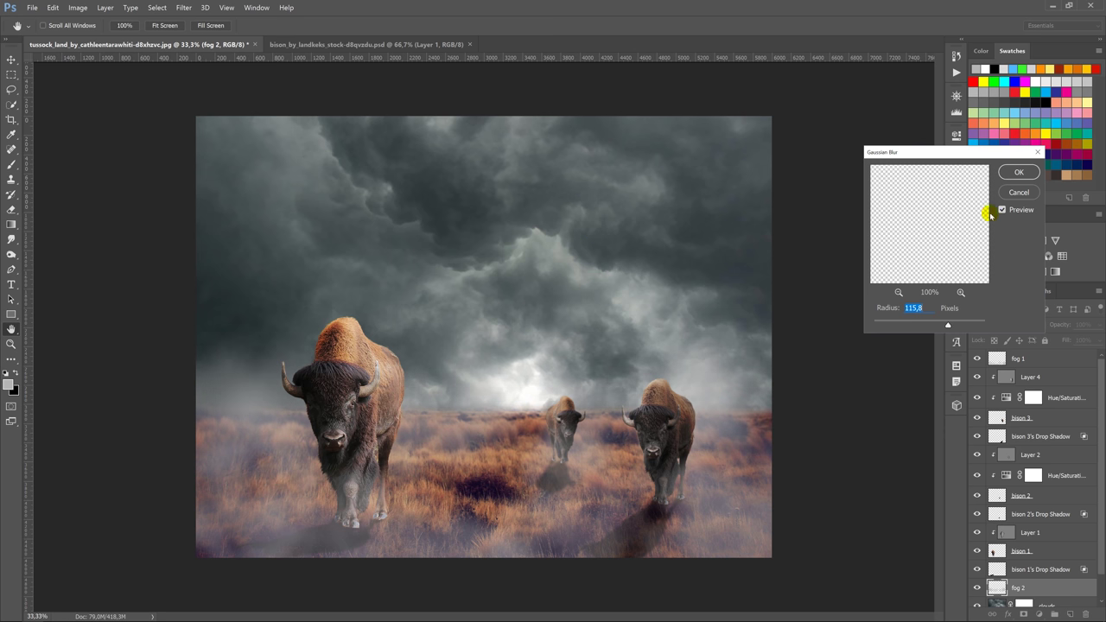
{"action": "left_click", "coordinate": [1013, 175]}
{"action": "type", "text": "42"}
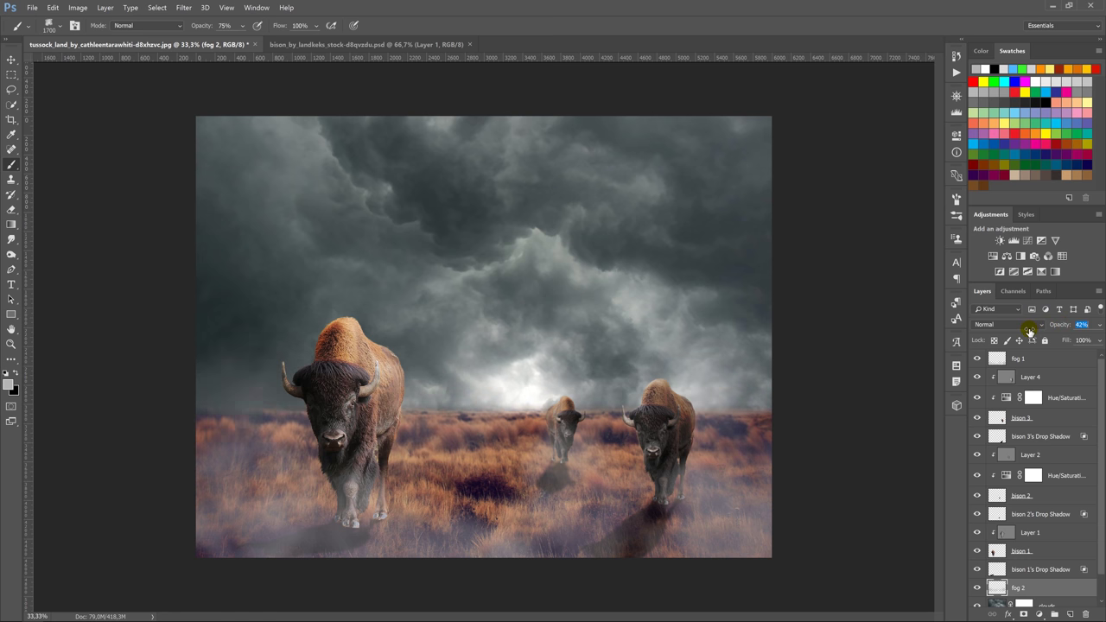
{"action": "left_click_drag", "start_coordinate": [1037, 328], "coordinate": [1023, 329]}
{"action": "key", "text": "ctrl+0"}
{"action": "scroll", "coordinate": [1054, 476], "scroll_direction": "down", "scroll_amount": 1}
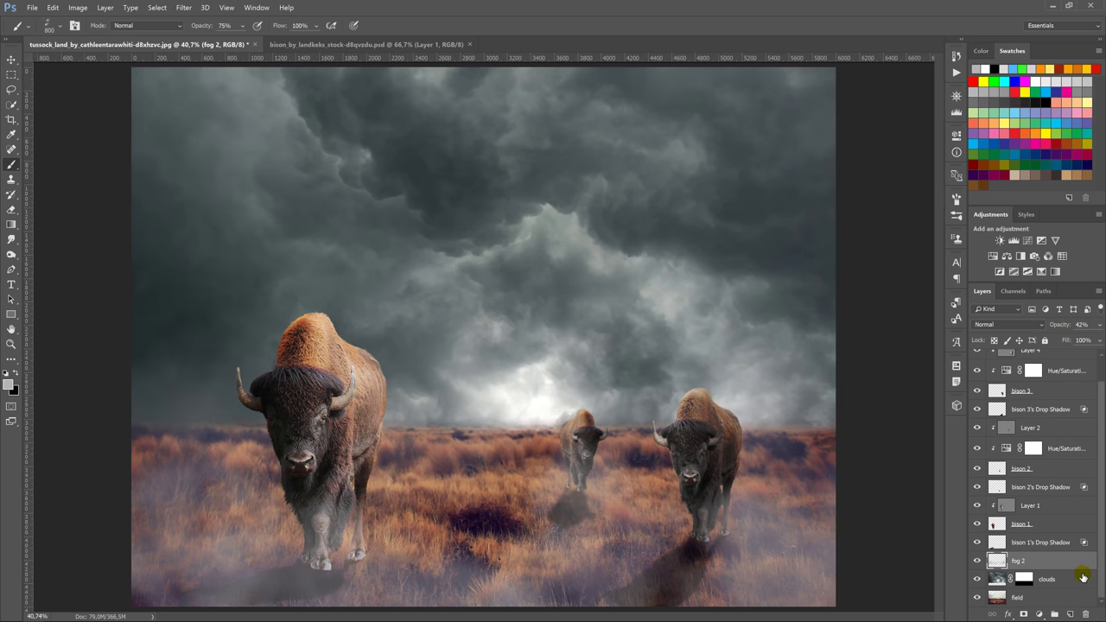
- Rename Layer 5 to steam, move it above Layer 1, and paint mist over the front bison's muzzle
{"action": "left_click", "coordinate": [1020, 561]}
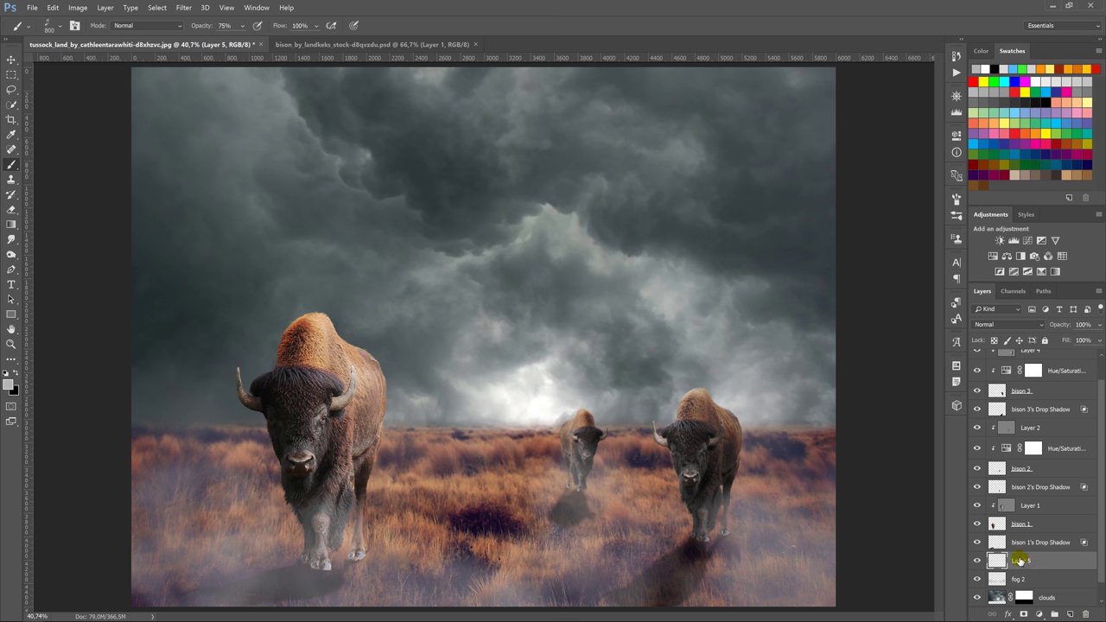
{"action": "double_click", "coordinate": [1021, 561]}
{"action": "type", "text": "eam"}
{"action": "key", "text": "Return"}
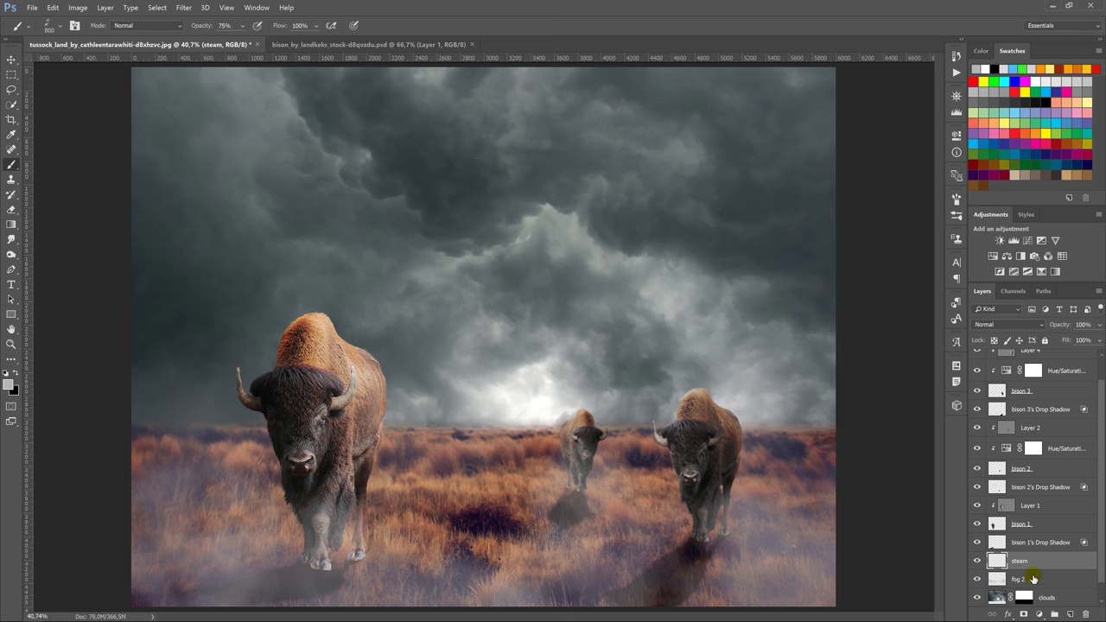
{"action": "mouse_move", "coordinate": [1036, 567]}
{"action": "left_mouse_down"}
{"action": "mouse_move", "coordinate": [1031, 531]}
{"action": "mouse_move", "coordinate": [1008, 506]}
{"action": "left_mouse_up"}
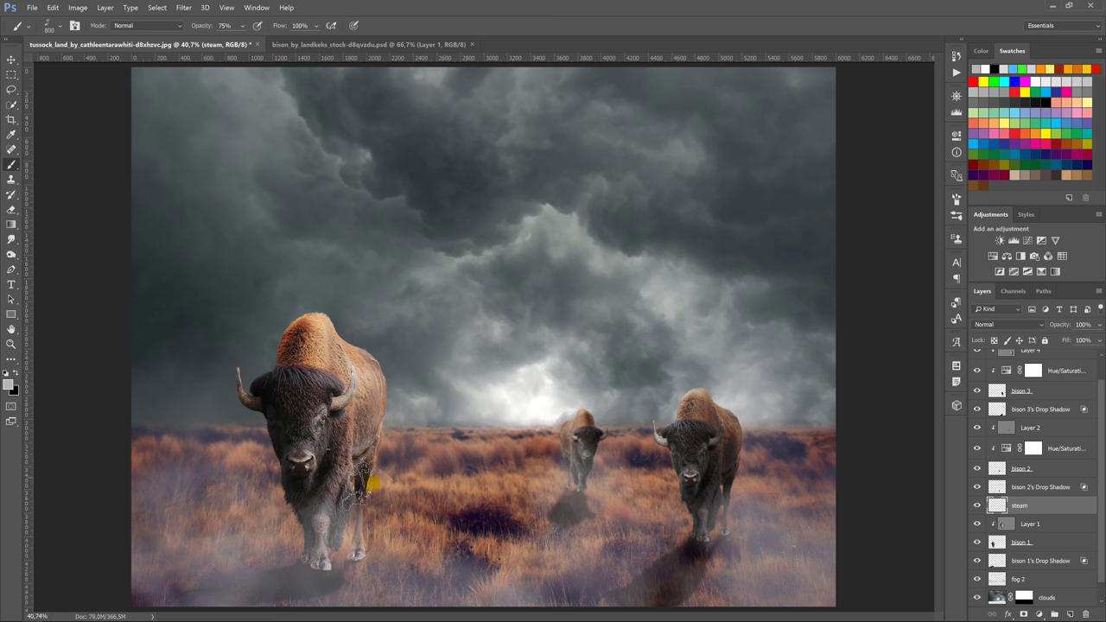
{"action": "mouse_move", "coordinate": [290, 480]}
{"action": "left_mouse_down"}
{"action": "mouse_move", "coordinate": [274, 486]}
{"action": "mouse_move", "coordinate": [363, 498]}
{"action": "mouse_move", "coordinate": [344, 501]}
{"action": "left_mouse_up"}
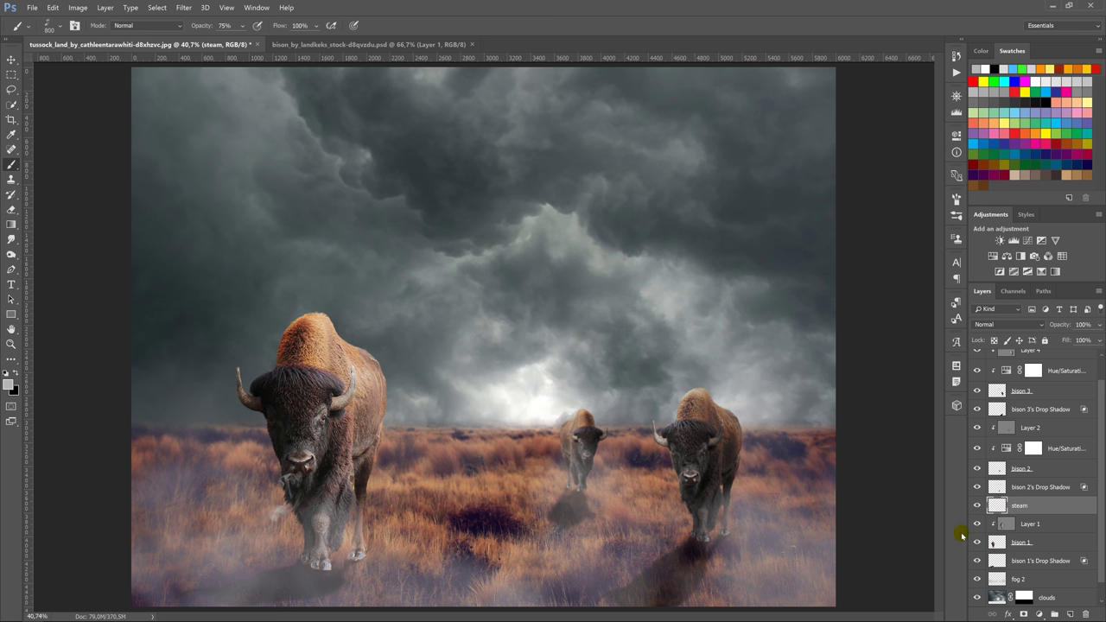
- Duplicate the steam layer, flip the copy horizontally, shift it right and warp it into a curl
{"action": "key", "text": "ctrl+j"}
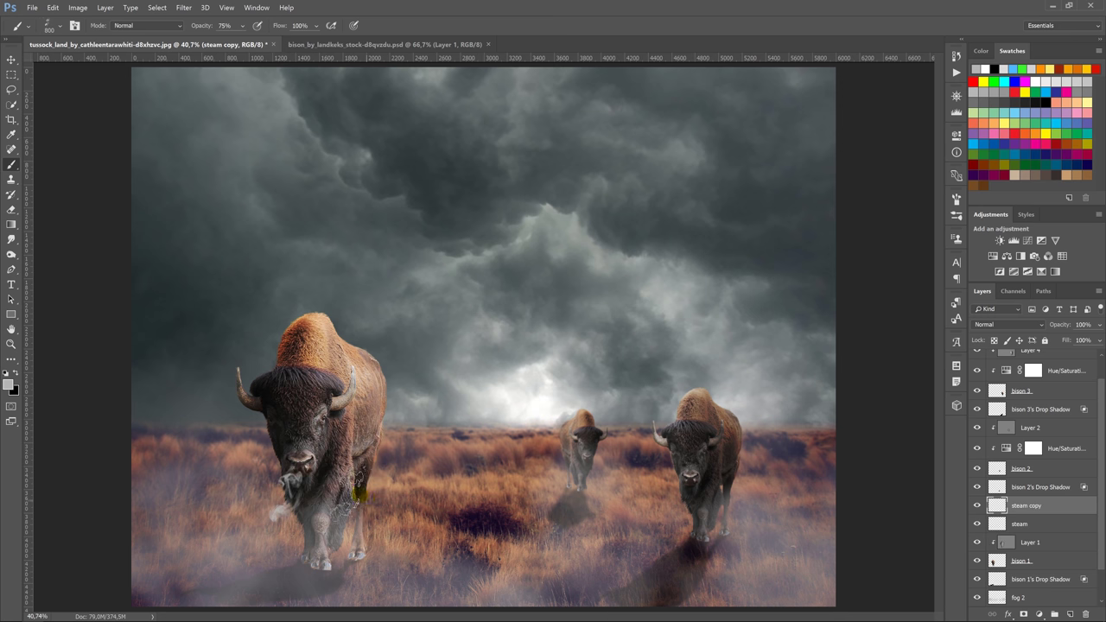
{"action": "key", "text": "ctrl+t"}
{"action": "right_click", "coordinate": [311, 496]}
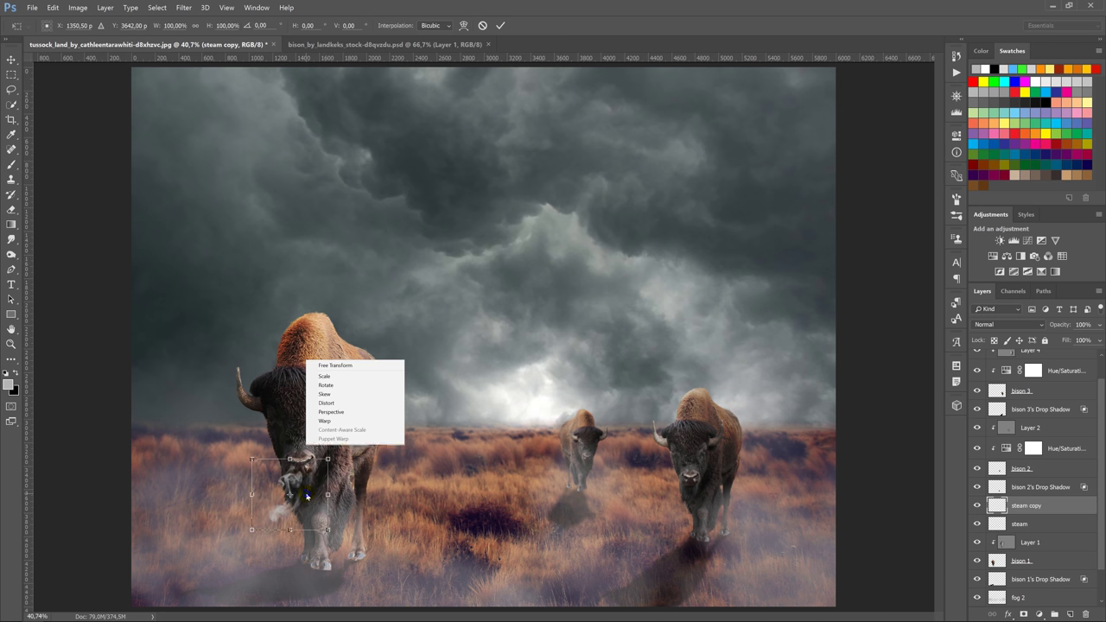
{"action": "left_click", "coordinate": [334, 473]}
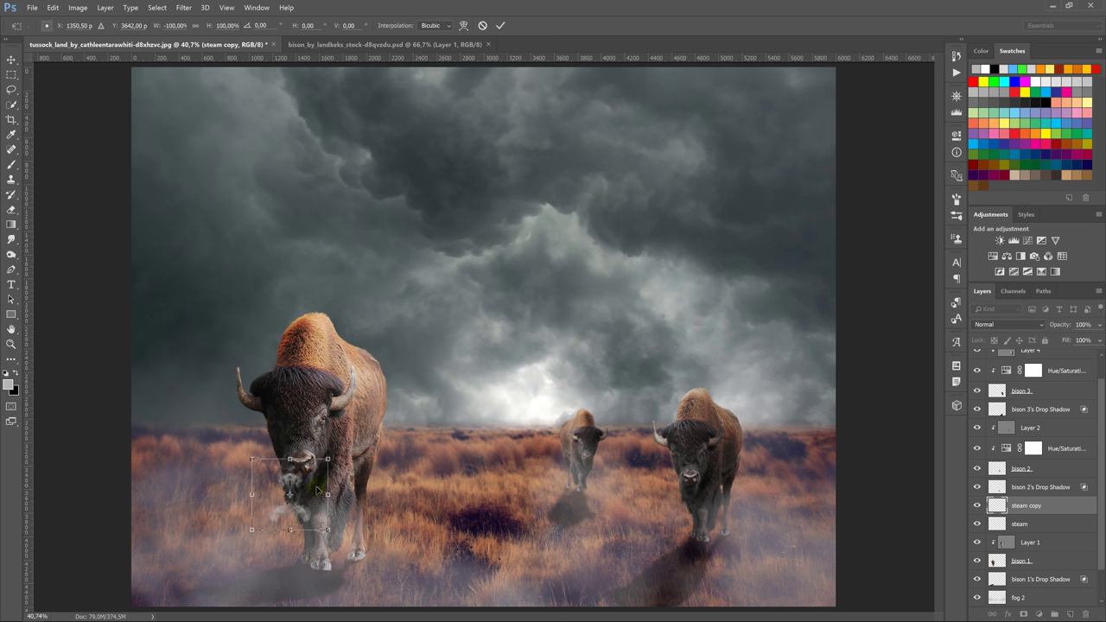
{"action": "left_click_drag", "start_coordinate": [295, 480], "coordinate": [325, 477]}
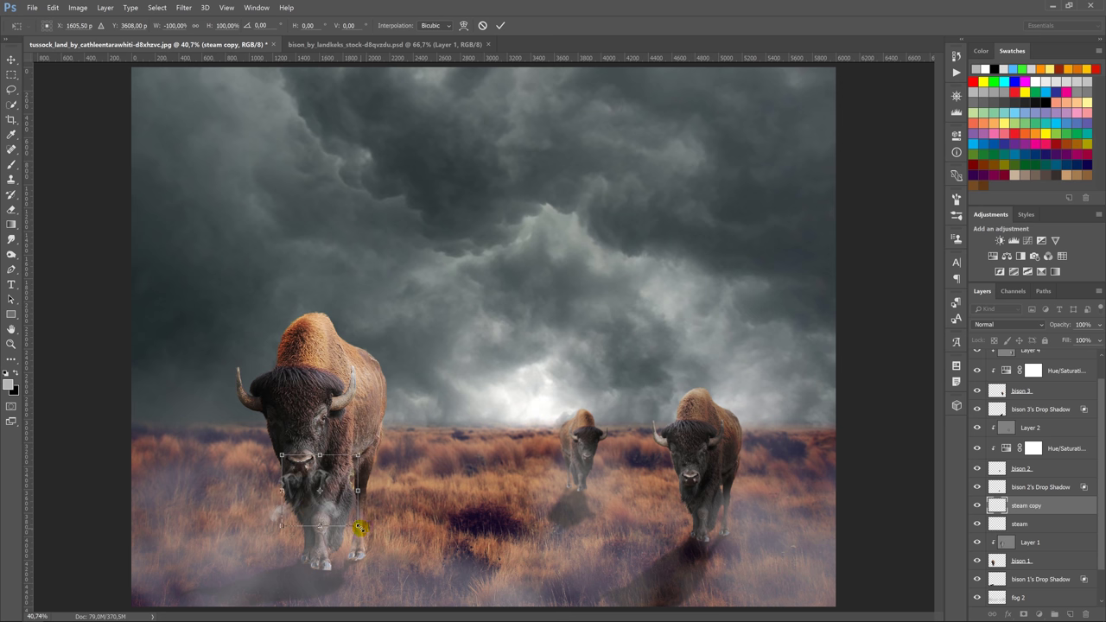
{"action": "right_click", "coordinate": [347, 515]}
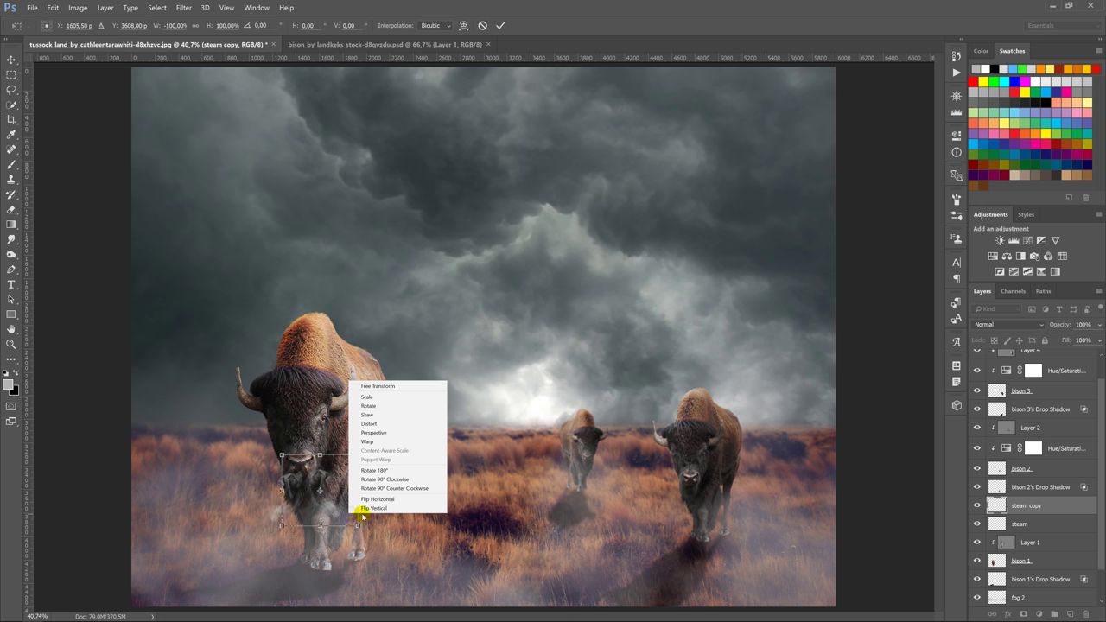
{"action": "left_click", "coordinate": [373, 438]}
{"action": "left_click_drag", "start_coordinate": [348, 495], "coordinate": [357, 482]}
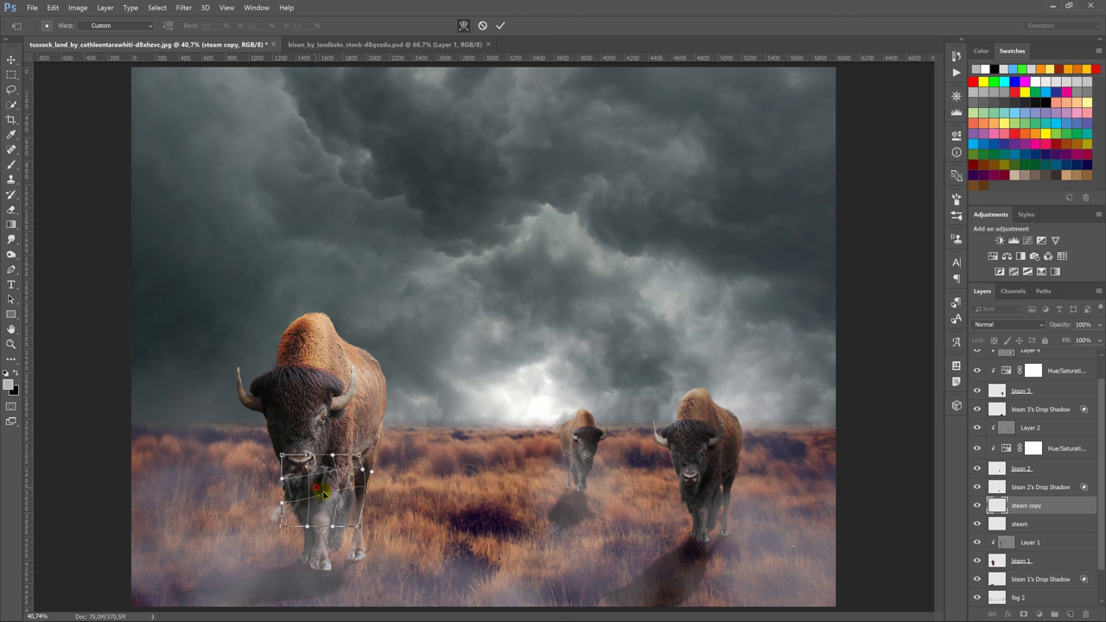
{"action": "key", "text": "Return"}
{"action": "key", "text": "b"}
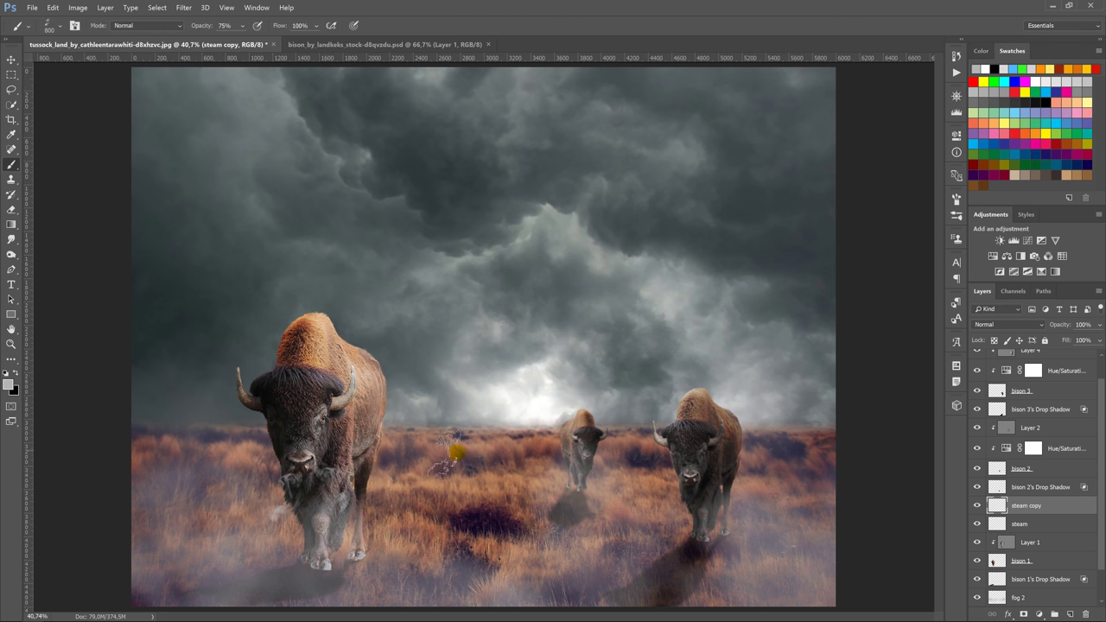
- Warp the original steam layer, bending it down and curling its top-left upward
{"action": "left_click", "coordinate": [1021, 527]}
{"action": "key", "text": "ctrl+t"}
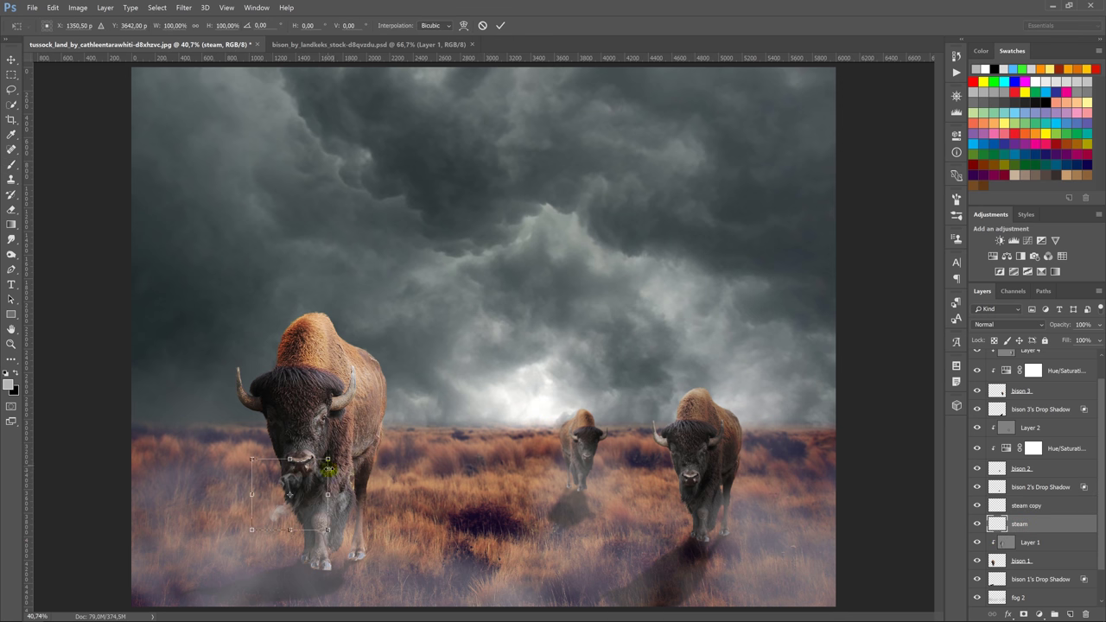
{"action": "right_click", "coordinate": [308, 495]}
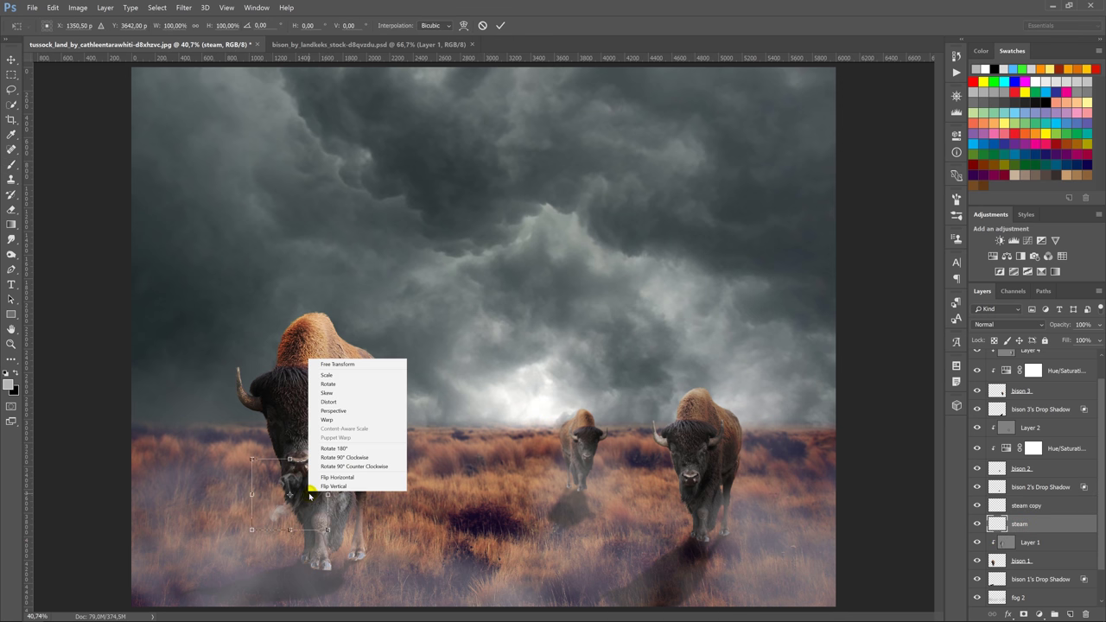
{"action": "left_click", "coordinate": [331, 420]}
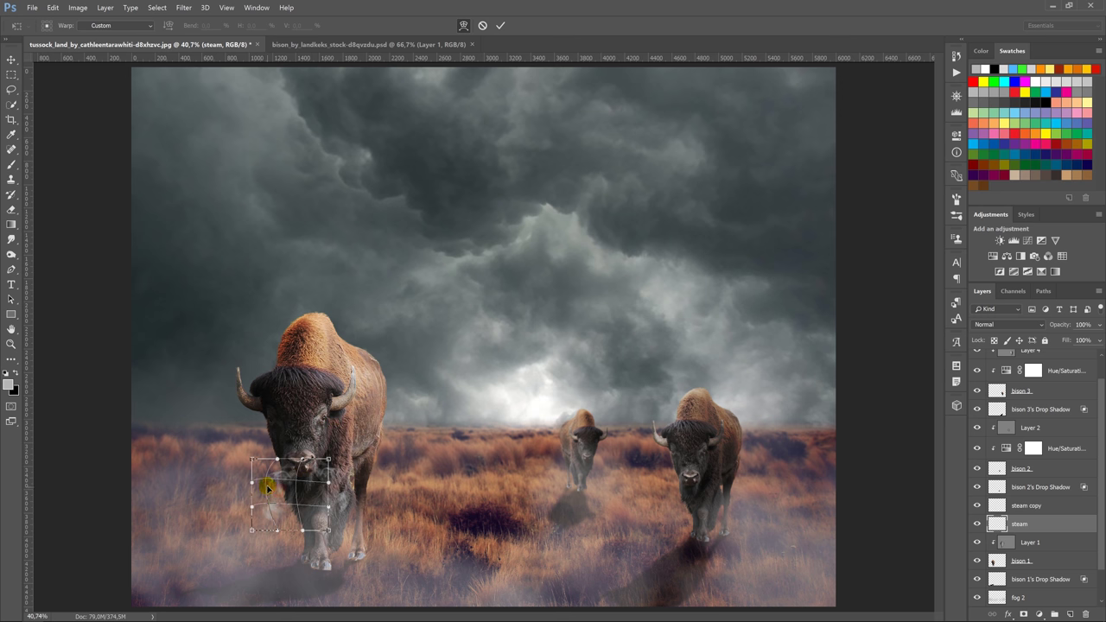
{"action": "left_click_drag", "start_coordinate": [268, 489], "coordinate": [265, 513]}
{"action": "left_click_drag", "start_coordinate": [268, 465], "coordinate": [264, 459]}
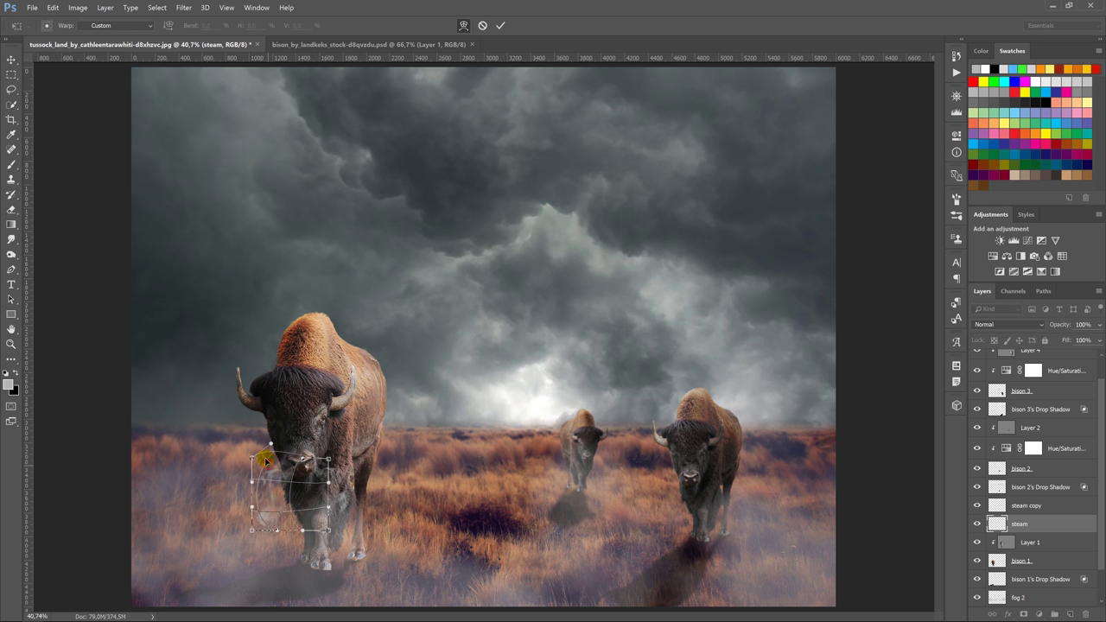
{"action": "key", "text": "Return"}
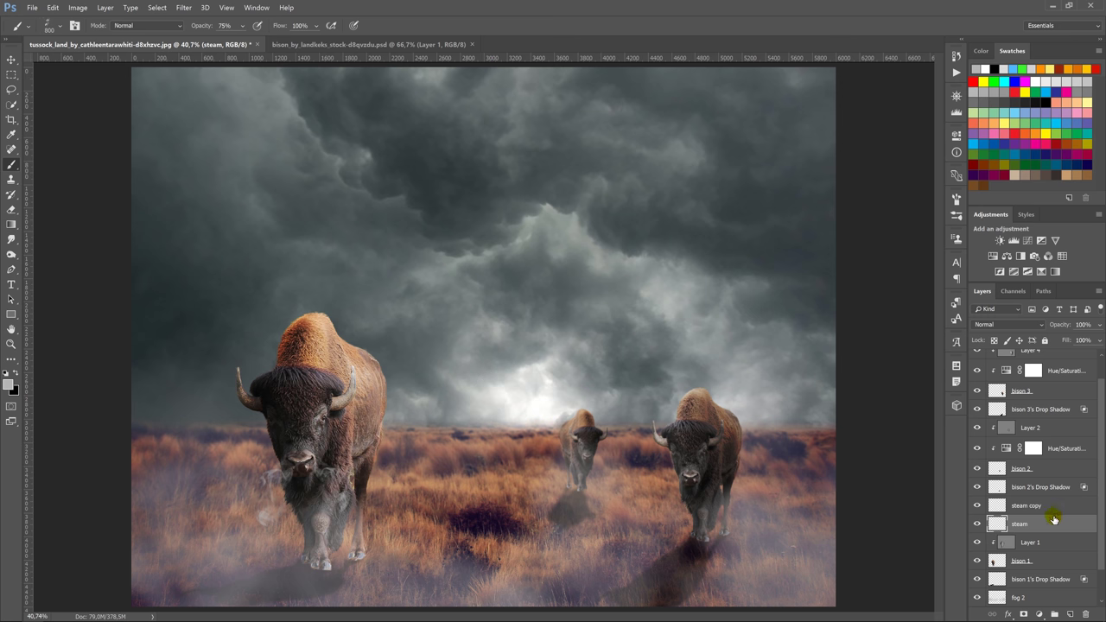
- Reposition the steam layer in the Layers panel and select the Move tool
{"action": "left_click_drag", "start_coordinate": [1048, 522], "coordinate": [1048, 536]}
{"action": "left_click", "coordinate": [12, 59]}
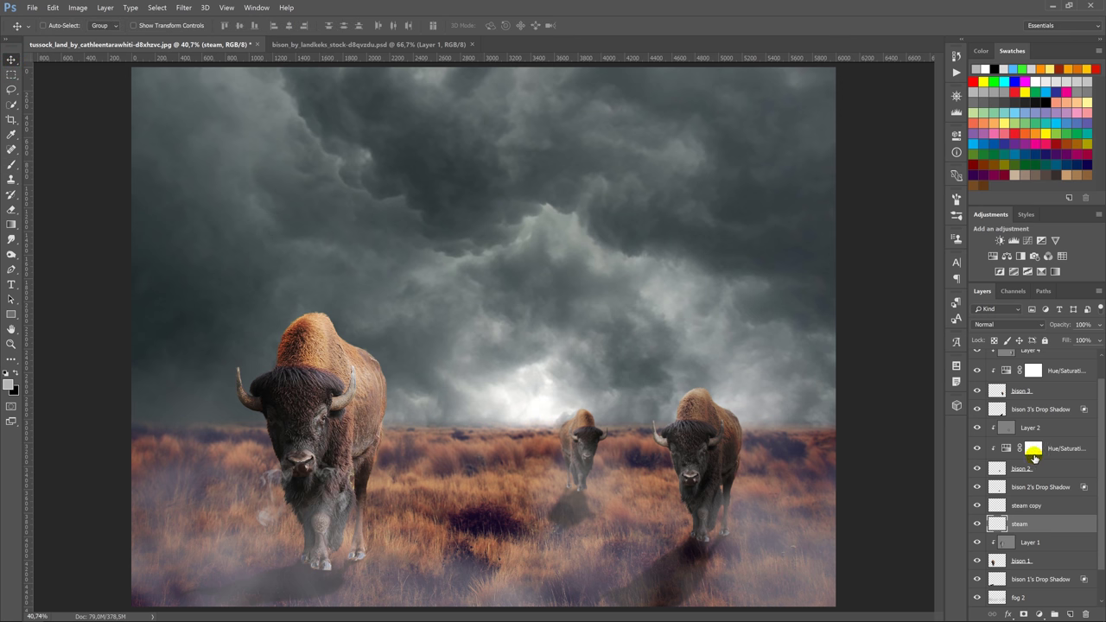
{"action": "scroll", "coordinate": [1041, 462], "scroll_direction": "up", "scroll_amount": 1}
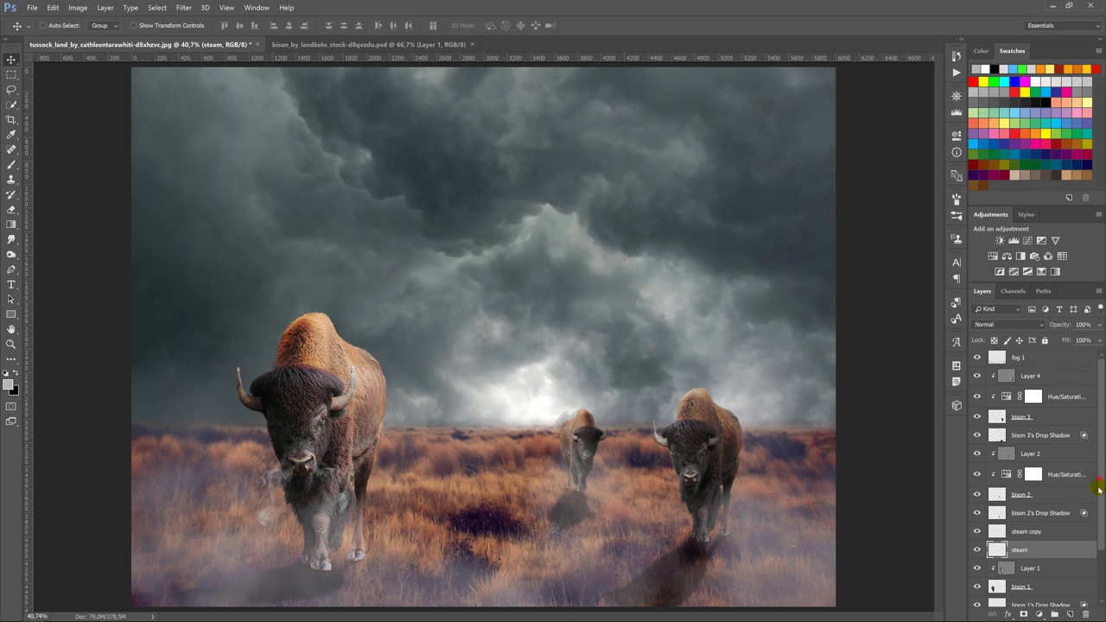
{"action": "left_click_drag", "start_coordinate": [1102, 471], "coordinate": [1097, 588]}
- Grade the clouds layer in Camera Raw with Highlights -66, Temperature -31, Vibrance +28
{"action": "left_click", "coordinate": [998, 581]}
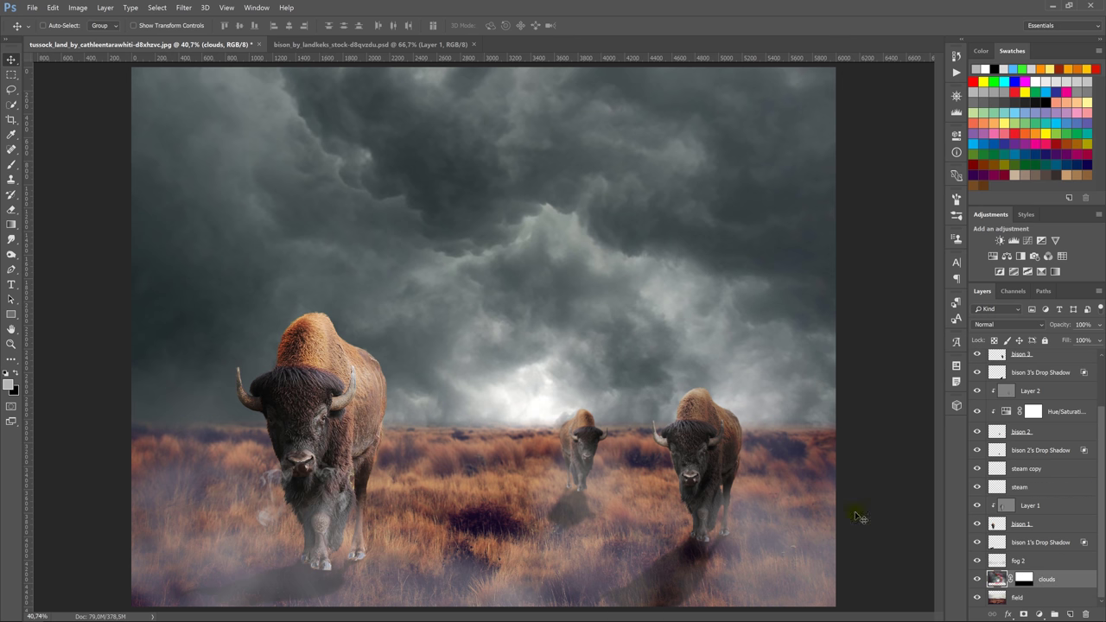
{"action": "left_click", "coordinate": [185, 7]}
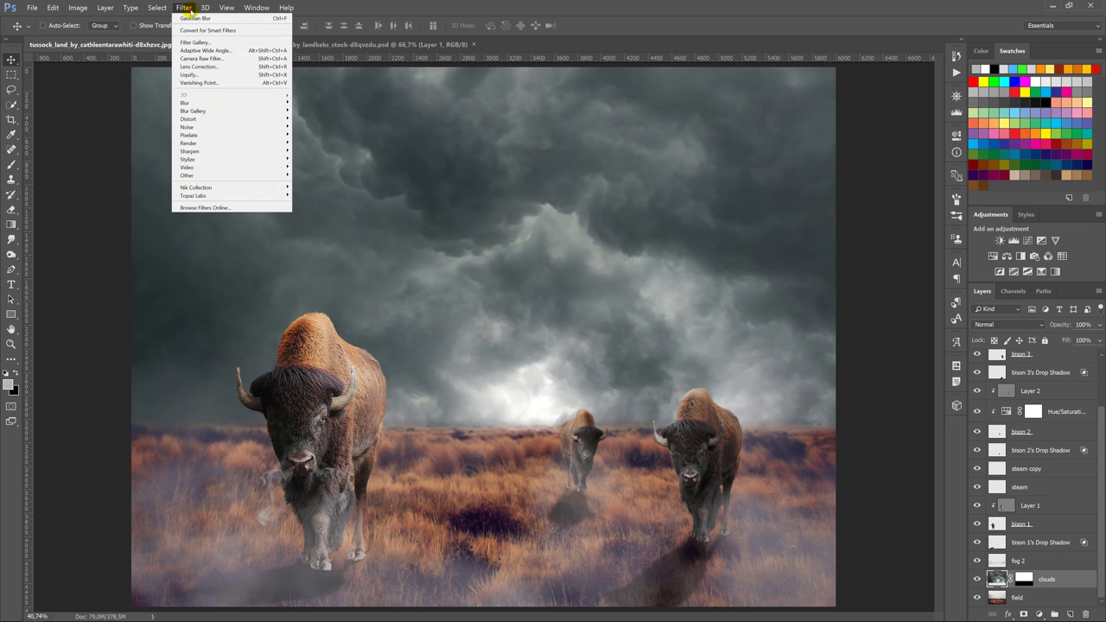
{"action": "left_click", "coordinate": [239, 60]}
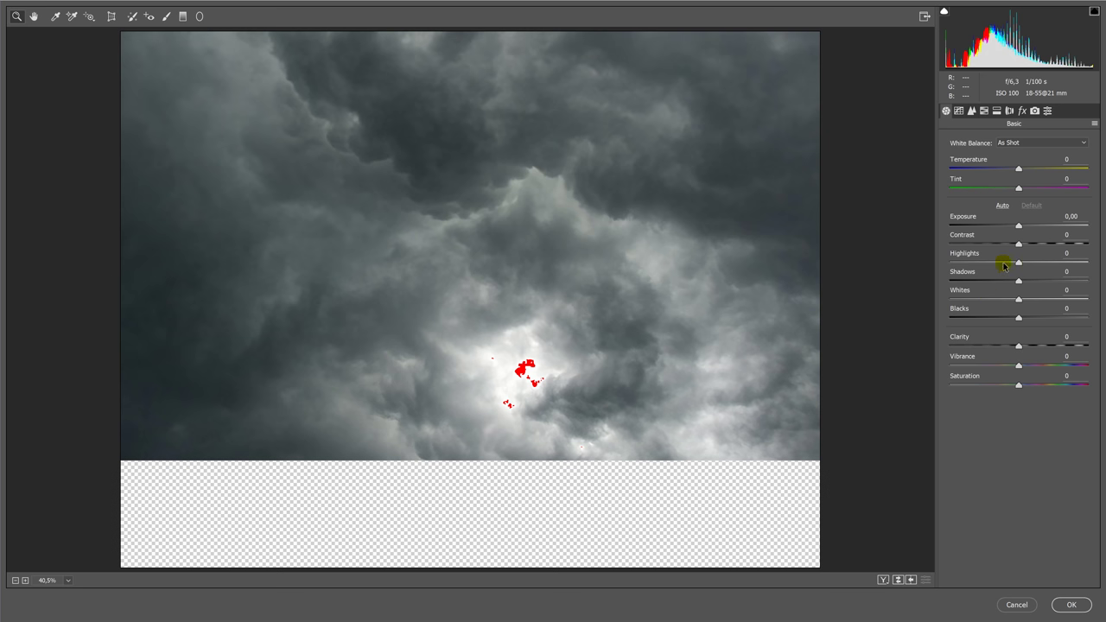
{"action": "left_click_drag", "start_coordinate": [1012, 264], "coordinate": [973, 262]}
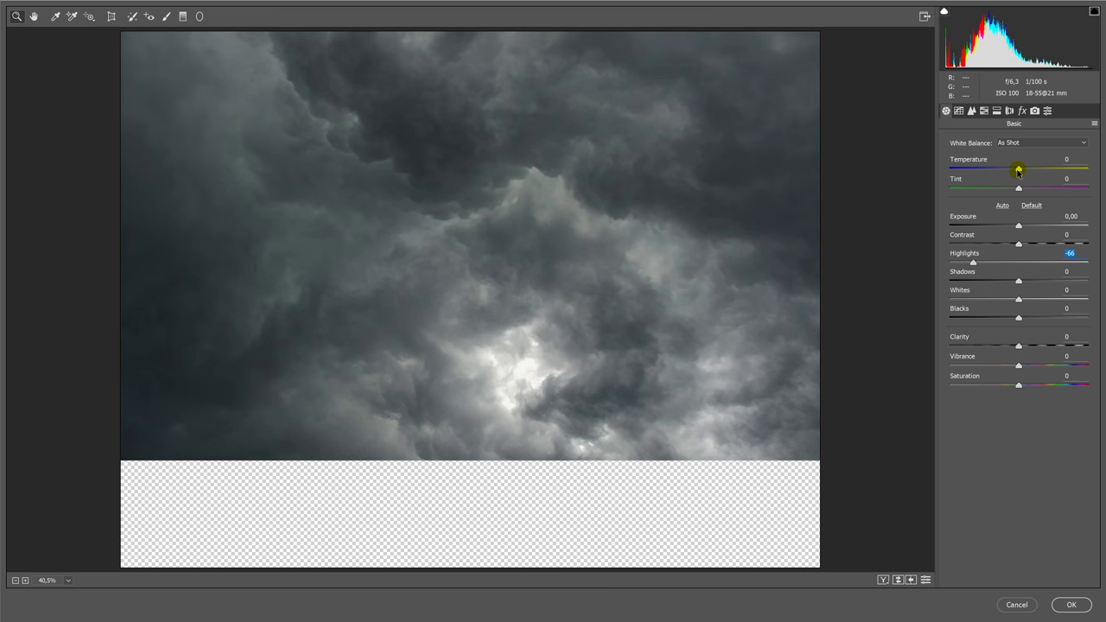
{"action": "left_click_drag", "start_coordinate": [1019, 168], "coordinate": [996, 168]}
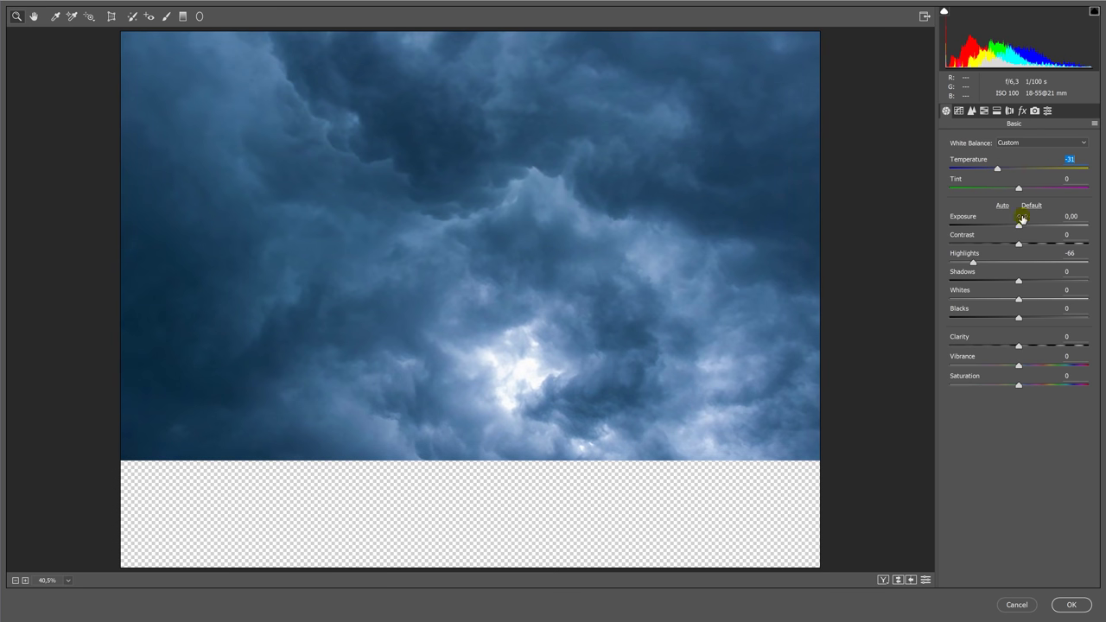
{"action": "left_click_drag", "start_coordinate": [1026, 363], "coordinate": [1037, 365]}
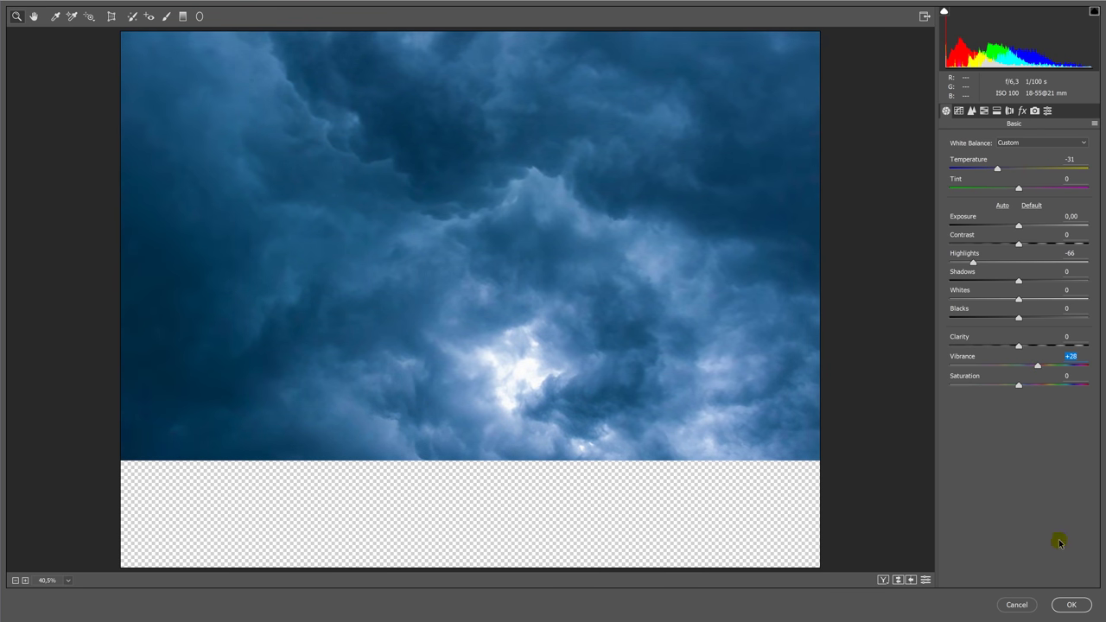
{"action": "left_click", "coordinate": [1071, 605]}
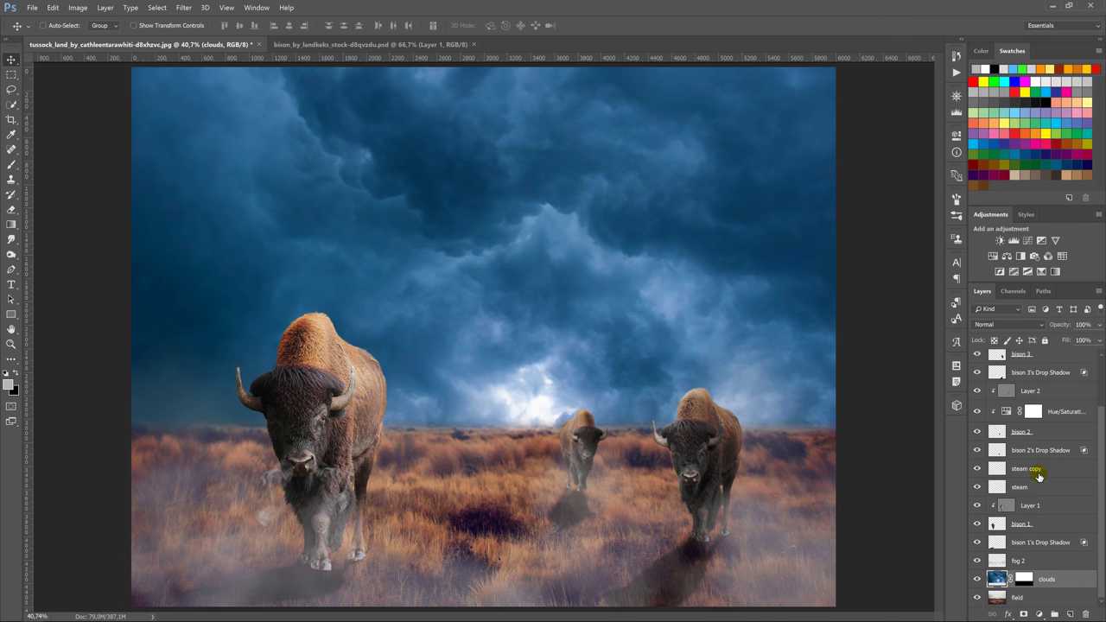
{"action": "left_click", "coordinate": [1018, 597]}
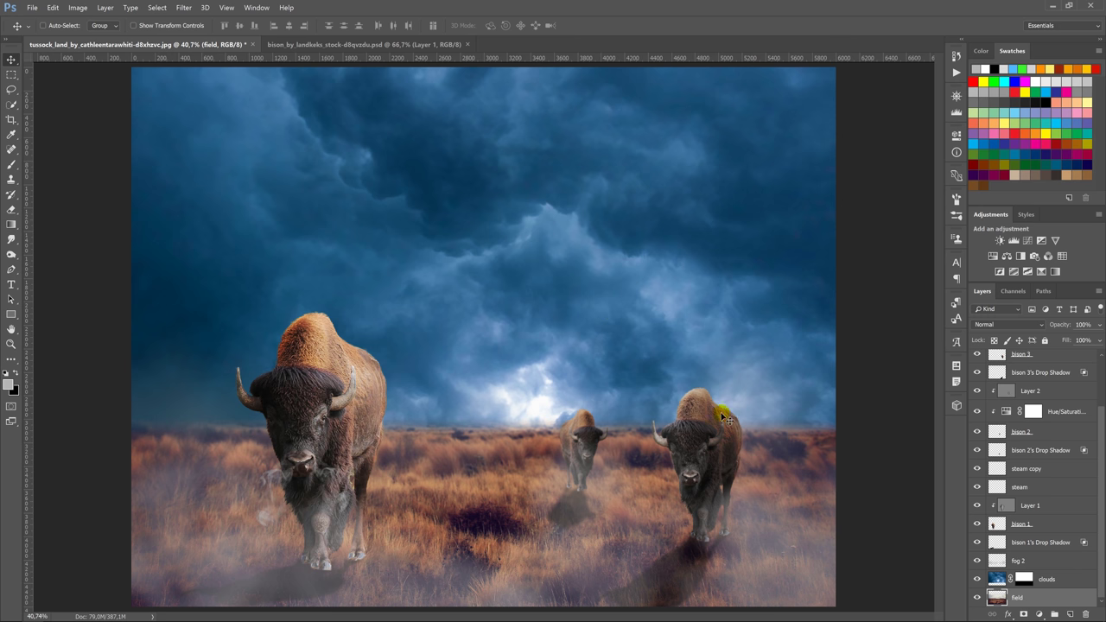
- Grade the field photo in Camera Raw with Contrast +30, Vibrance +26 and deeper Blacks (-19)
{"action": "left_click", "coordinate": [183, 8]}
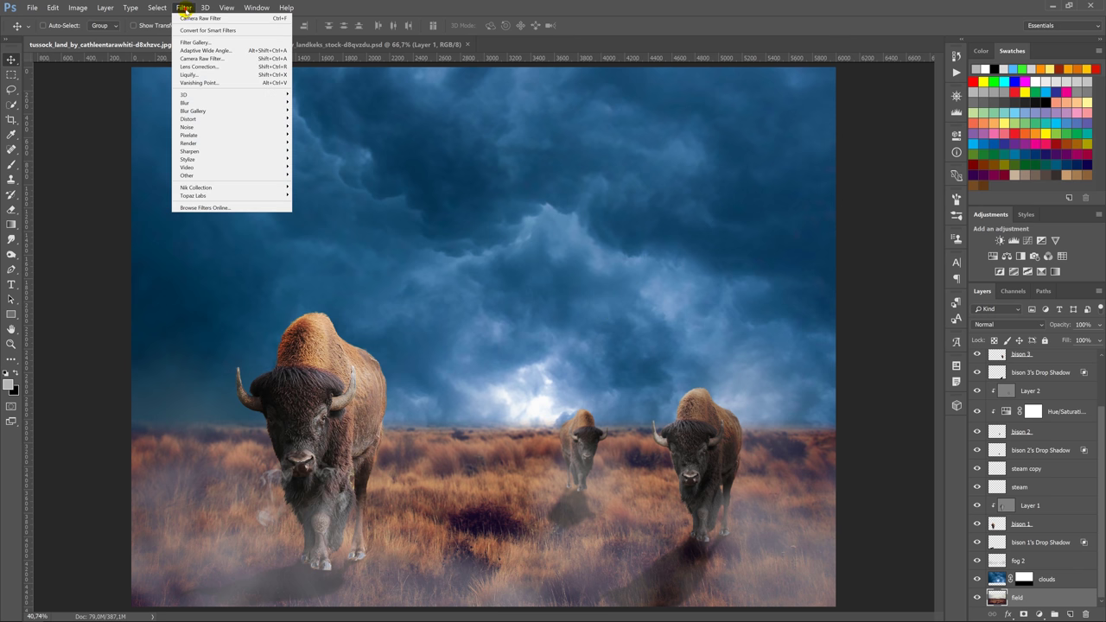
{"action": "left_click", "coordinate": [232, 57]}
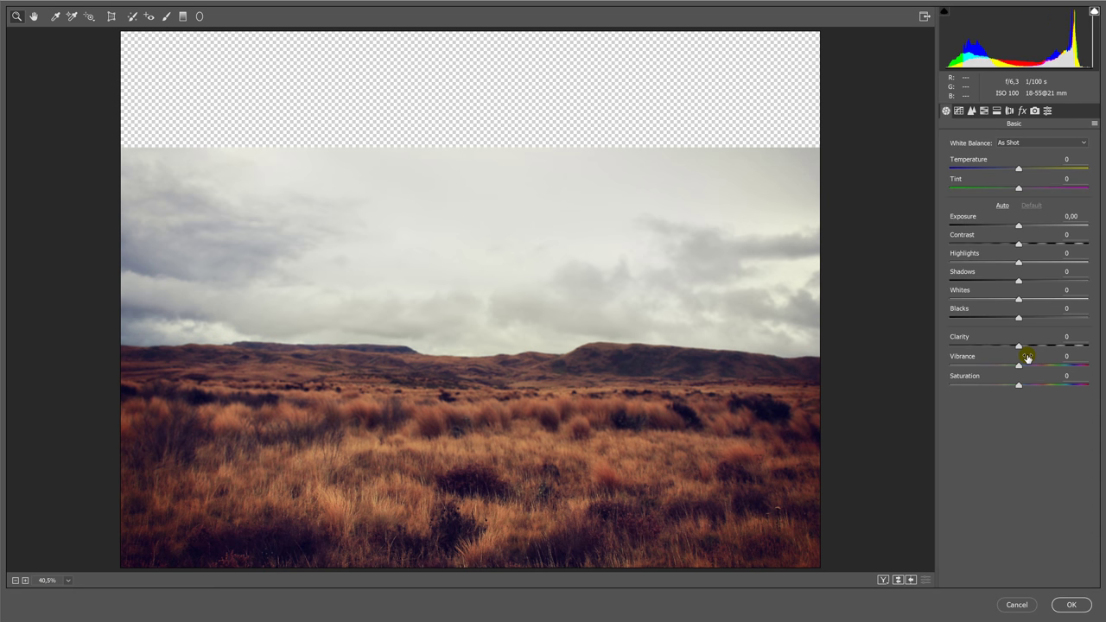
{"action": "left_click_drag", "start_coordinate": [1021, 368], "coordinate": [1033, 368]}
{"action": "left_click_drag", "start_coordinate": [1019, 244], "coordinate": [1039, 244]}
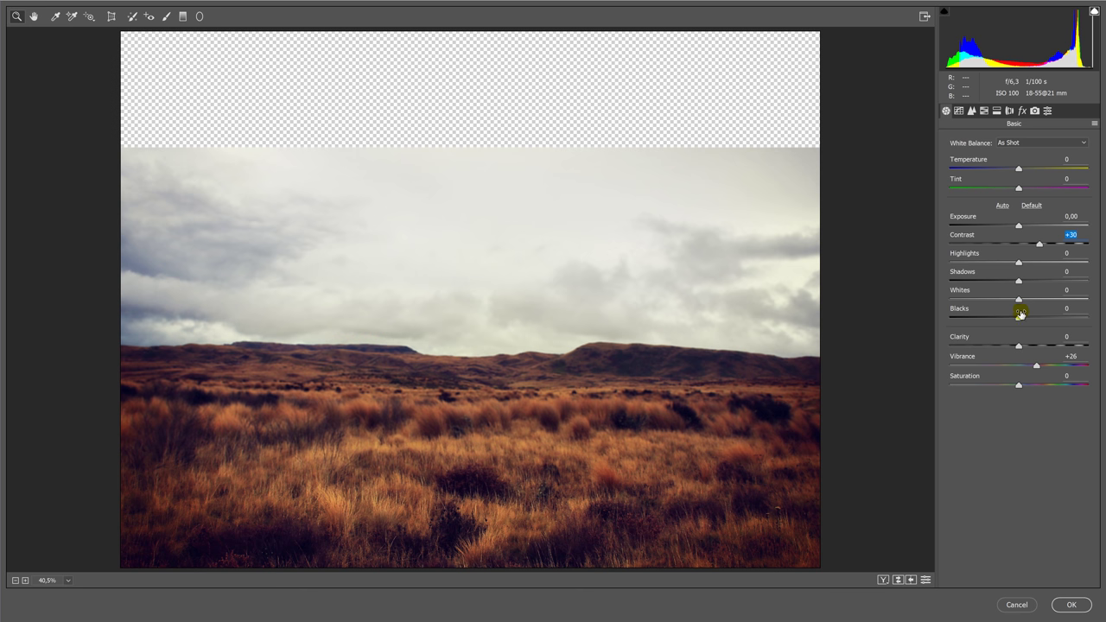
{"action": "mouse_move", "coordinate": [1020, 314]}
{"action": "left_mouse_down"}
{"action": "mouse_move", "coordinate": [1002, 319]}
{"action": "mouse_move", "coordinate": [1035, 298]}
{"action": "mouse_move", "coordinate": [1019, 264]}
{"action": "left_mouse_up"}
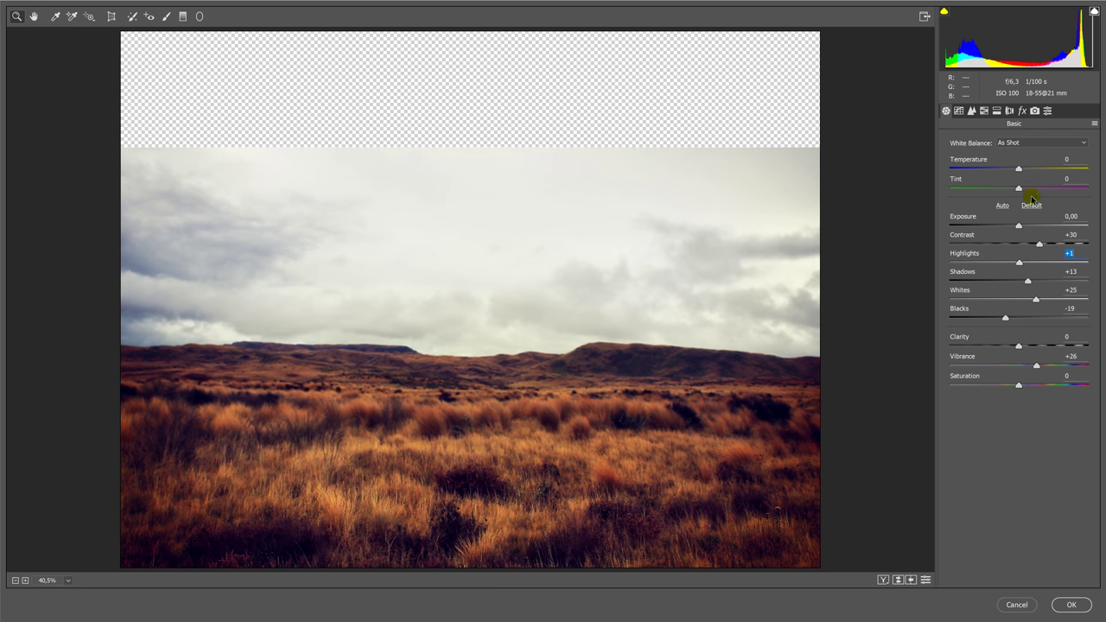
- Add a slight Dehaze of +13 to the field and apply the Camera Raw grade
{"action": "left_click", "coordinate": [1024, 113]}
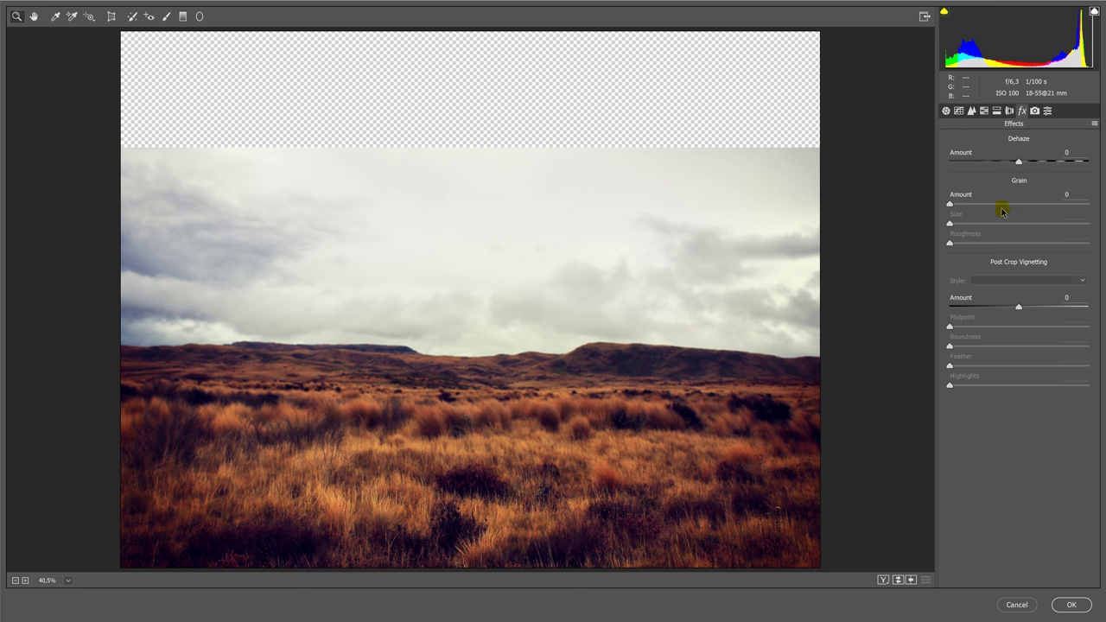
{"action": "left_click_drag", "start_coordinate": [1019, 162], "coordinate": [1024, 161]}
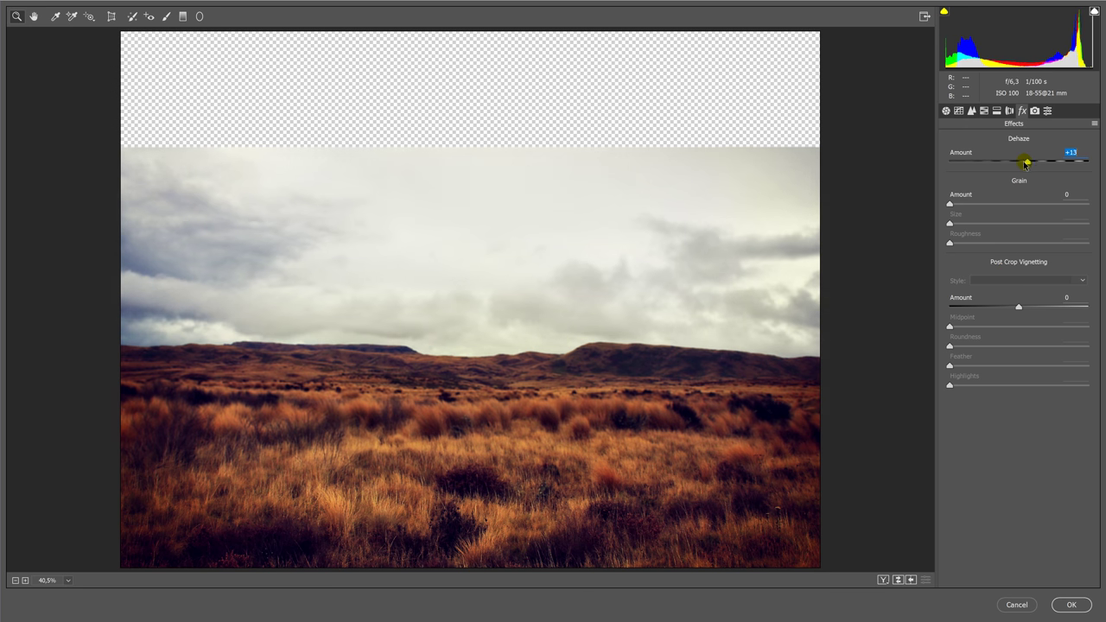
{"action": "left_click", "coordinate": [1070, 605]}
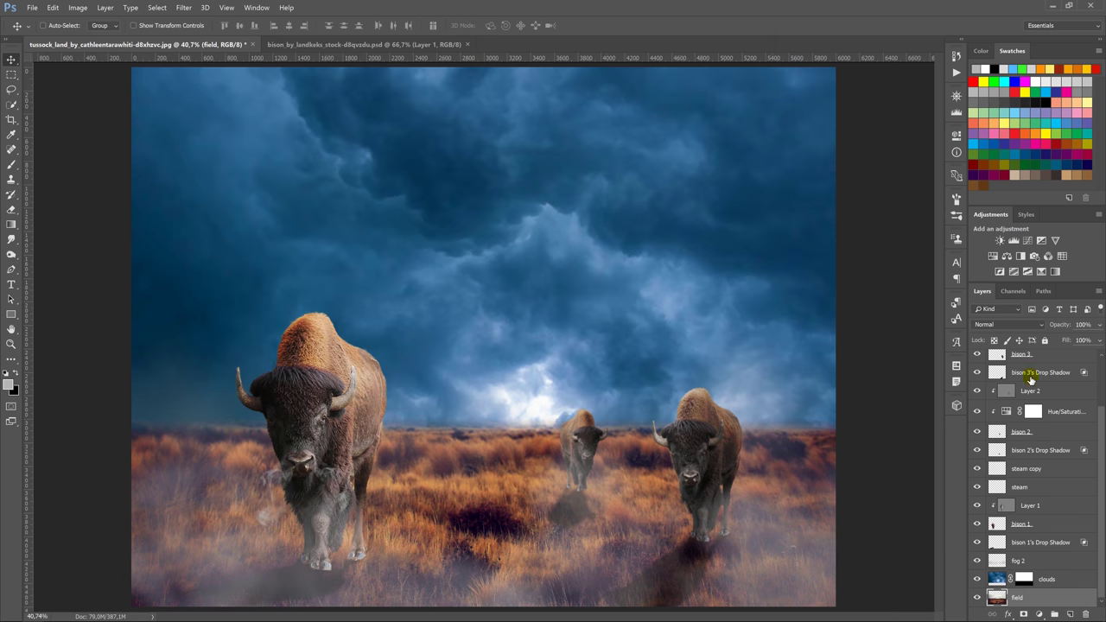
- Add a new empty layer above fog 1 and rename it
{"action": "left_click_drag", "start_coordinate": [1102, 421], "coordinate": [1099, 363]}
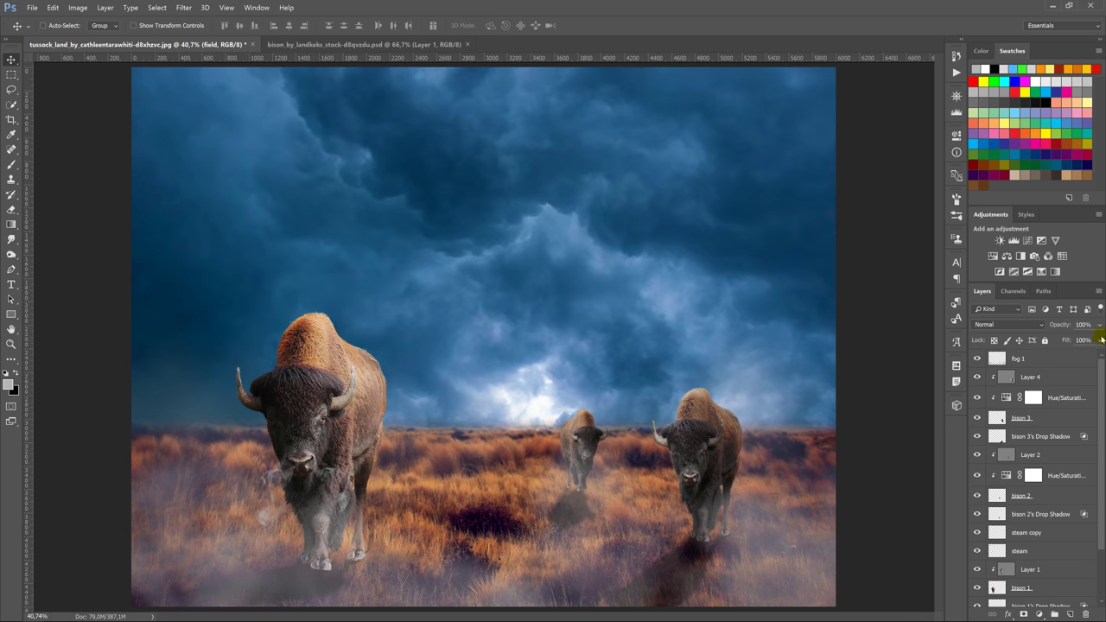
{"action": "left_click", "coordinate": [1067, 359]}
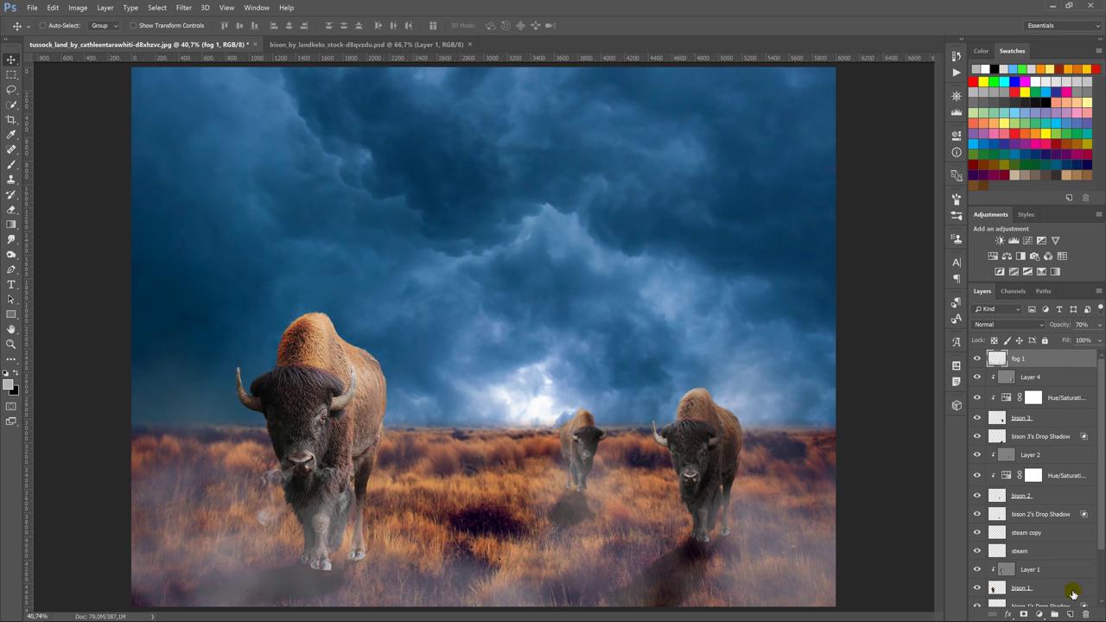
{"action": "left_click", "coordinate": [1070, 614]}
{"action": "left_click", "coordinate": [1026, 357]}
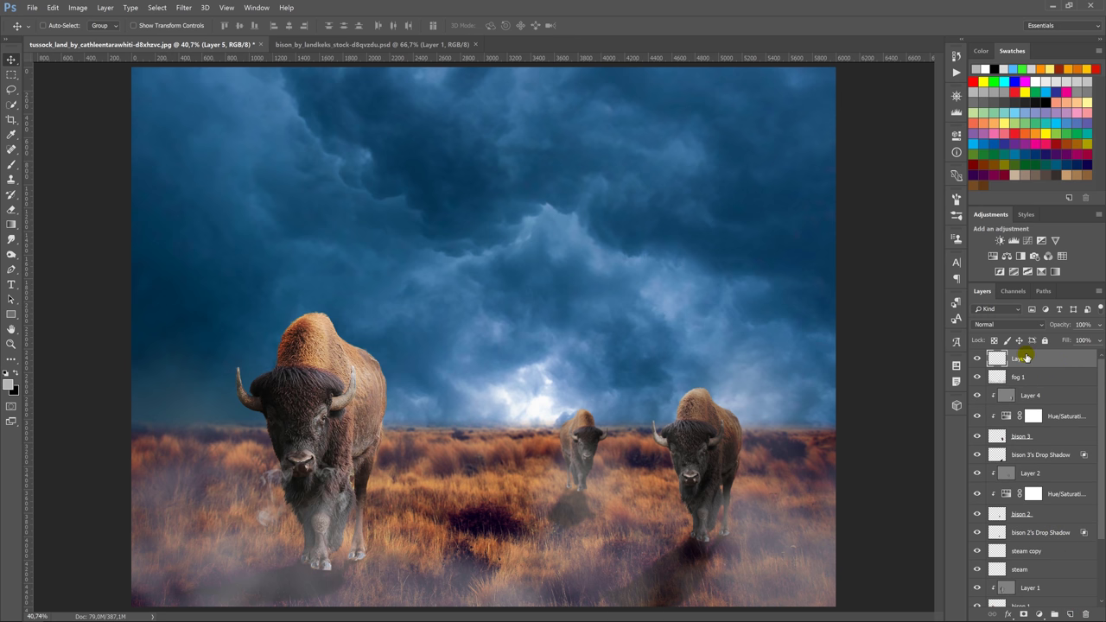
{"action": "double_click", "coordinate": [1024, 357]}
{"action": "type", "text": "in"}
{"action": "key", "text": "Return"}
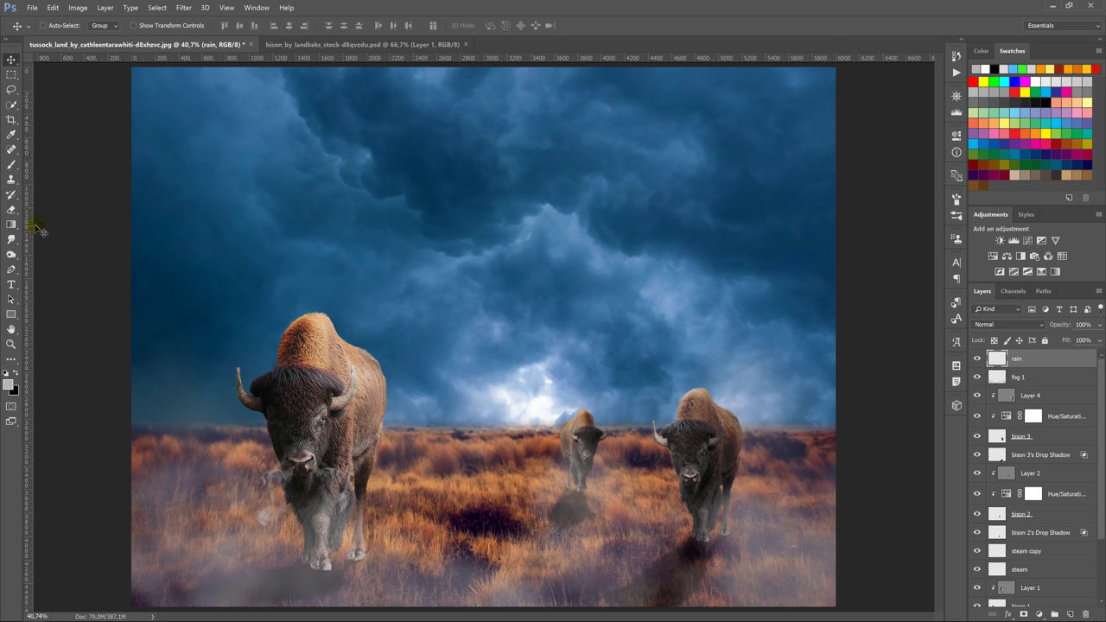
- Delete that misnamed layer and reset the colours to default black and white
{"action": "left_click_drag", "start_coordinate": [10, 224], "coordinate": [55, 223]}
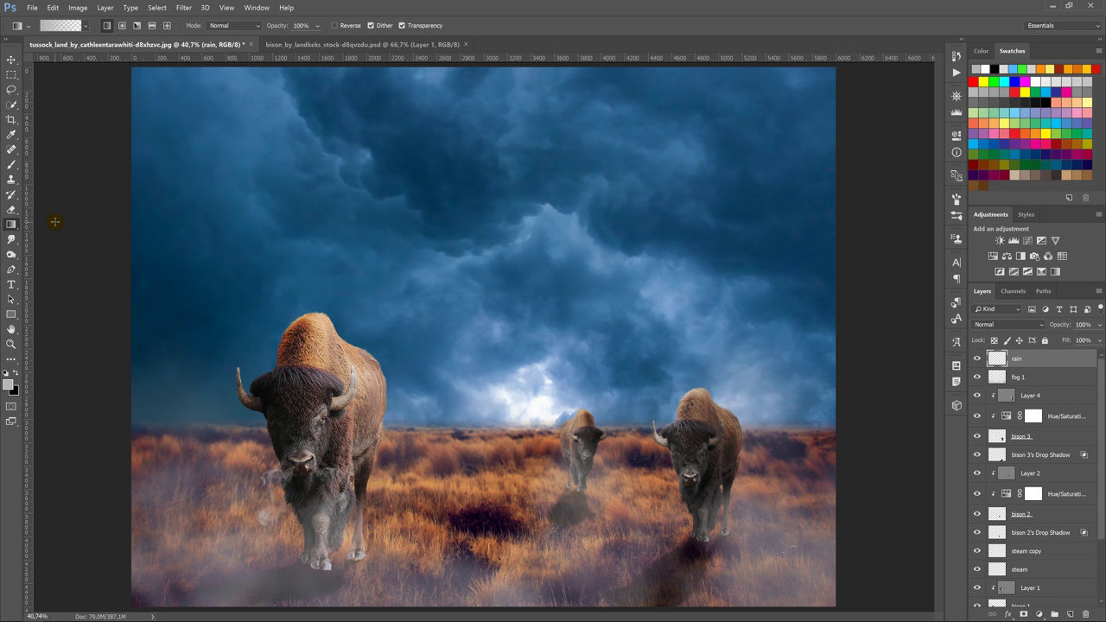
{"action": "left_click_drag", "start_coordinate": [11, 223], "coordinate": [28, 223]}
{"action": "key", "text": "Delete"}
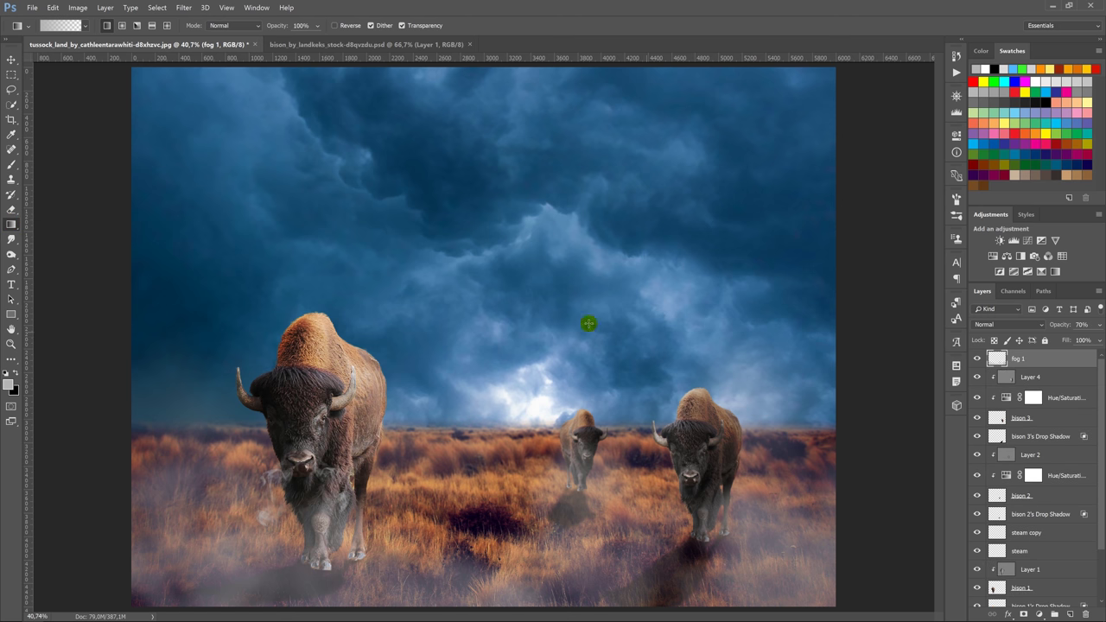
{"action": "left_click", "coordinate": [11, 59]}
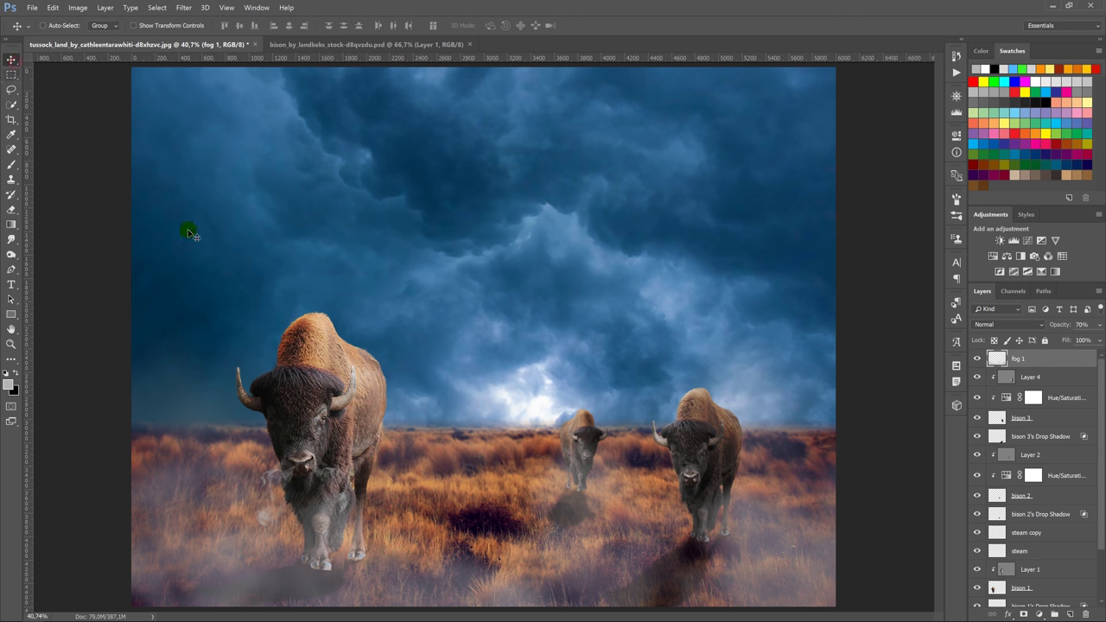
{"action": "left_click", "coordinate": [7, 371]}
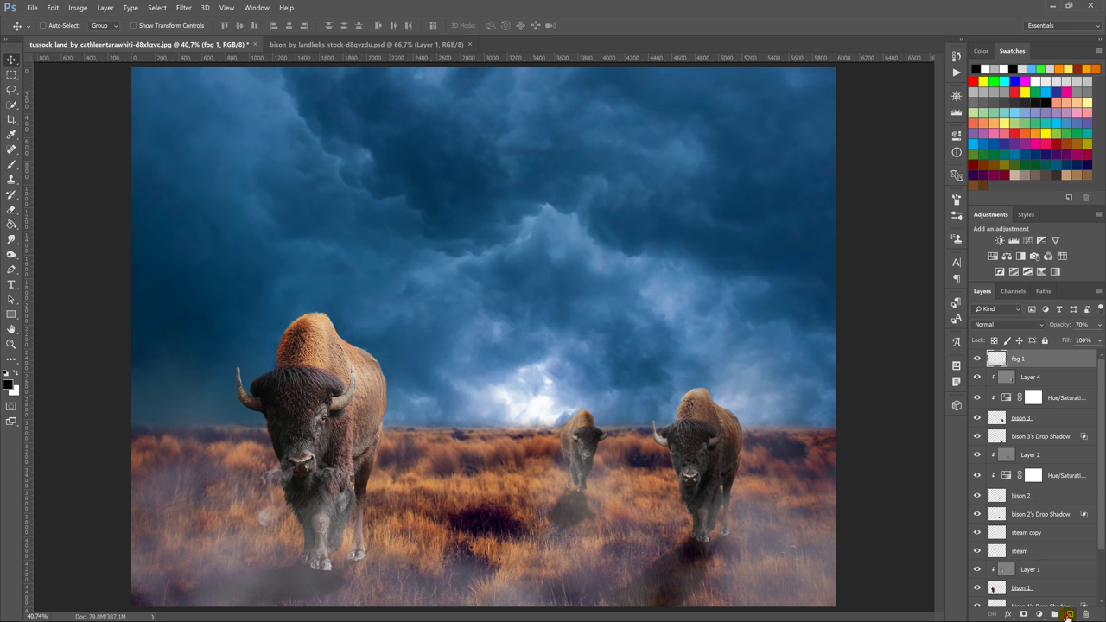
- Add a new empty layer above fog 1 named 'rain'
{"action": "left_click", "coordinate": [1069, 615]}
{"action": "double_click", "coordinate": [1022, 358]}
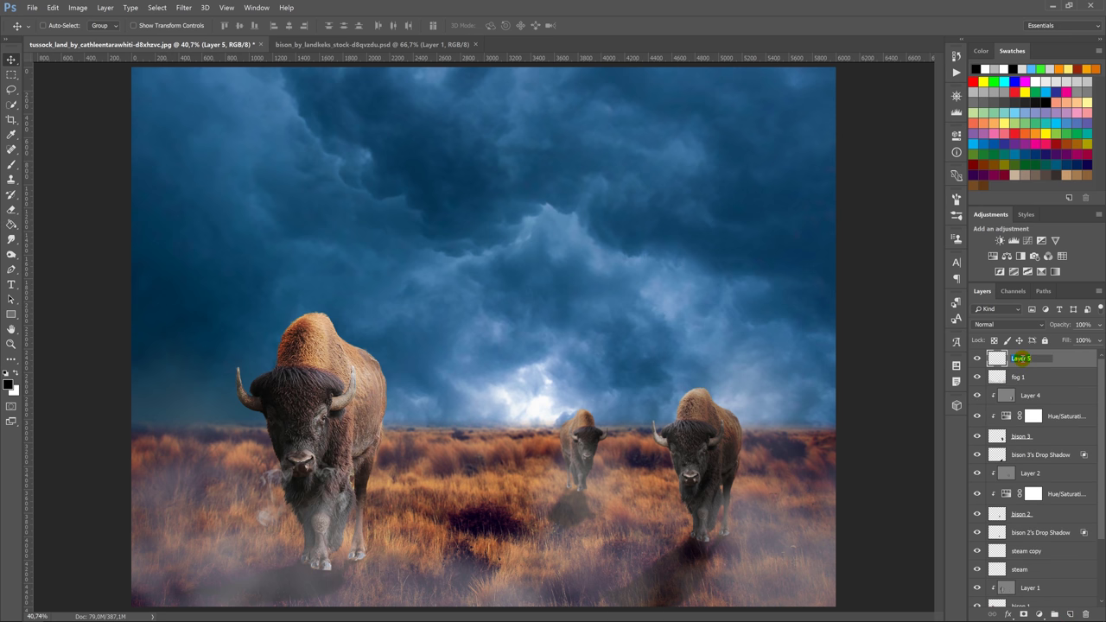
{"action": "type", "text": "rain"}
{"action": "key", "text": "Return"}
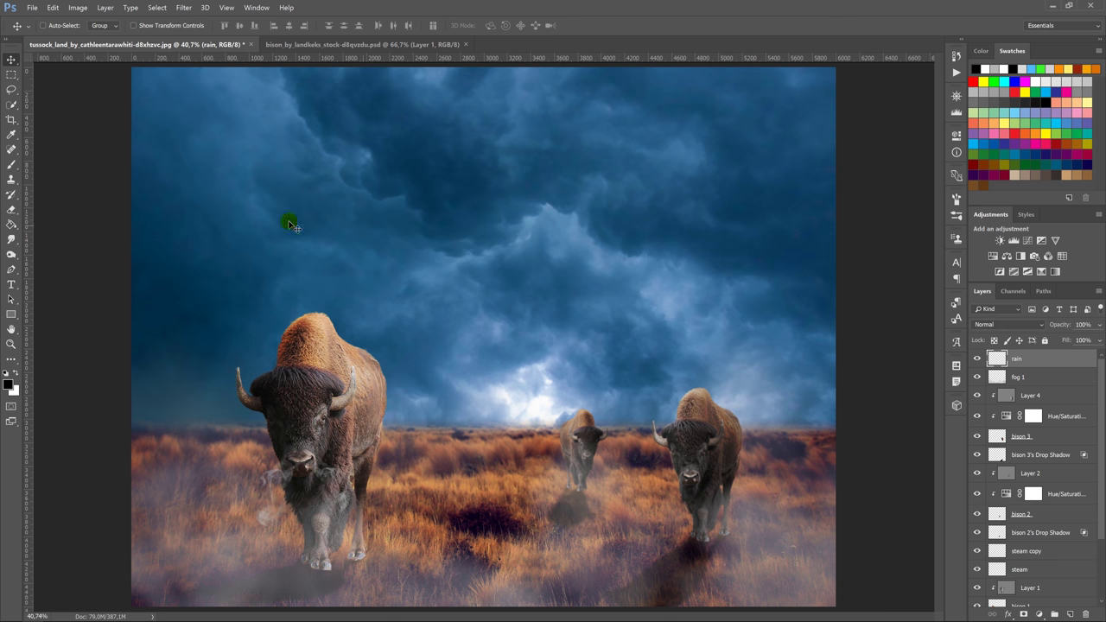
- Fill the rain layer with black and add 40% Gaussian monochromatic noise
{"action": "left_click", "coordinate": [12, 223]}
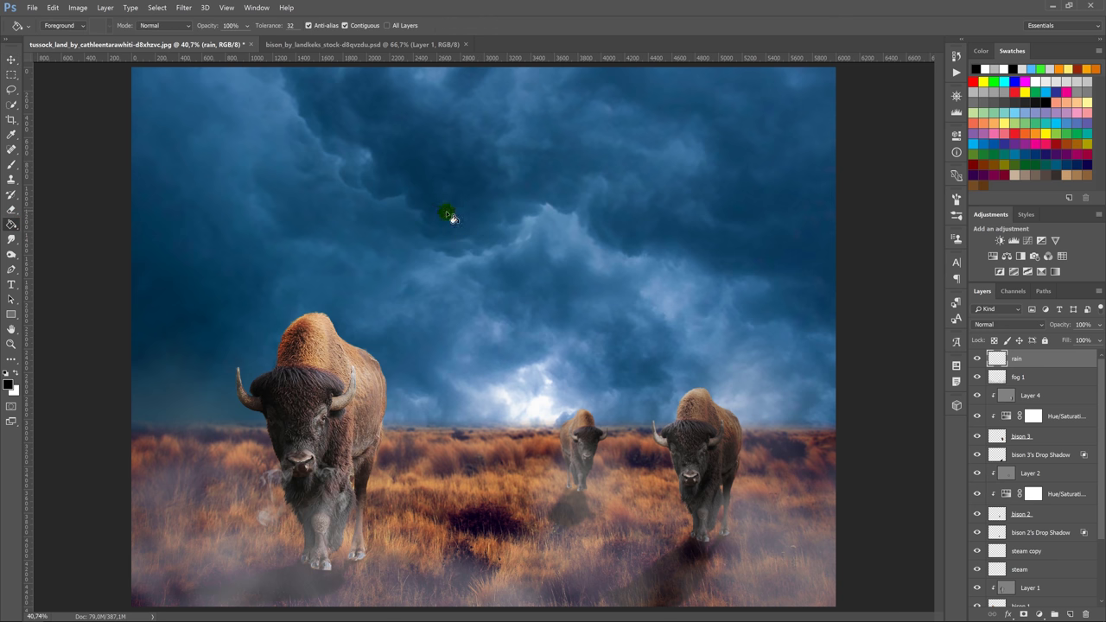
{"action": "left_click", "coordinate": [456, 214]}
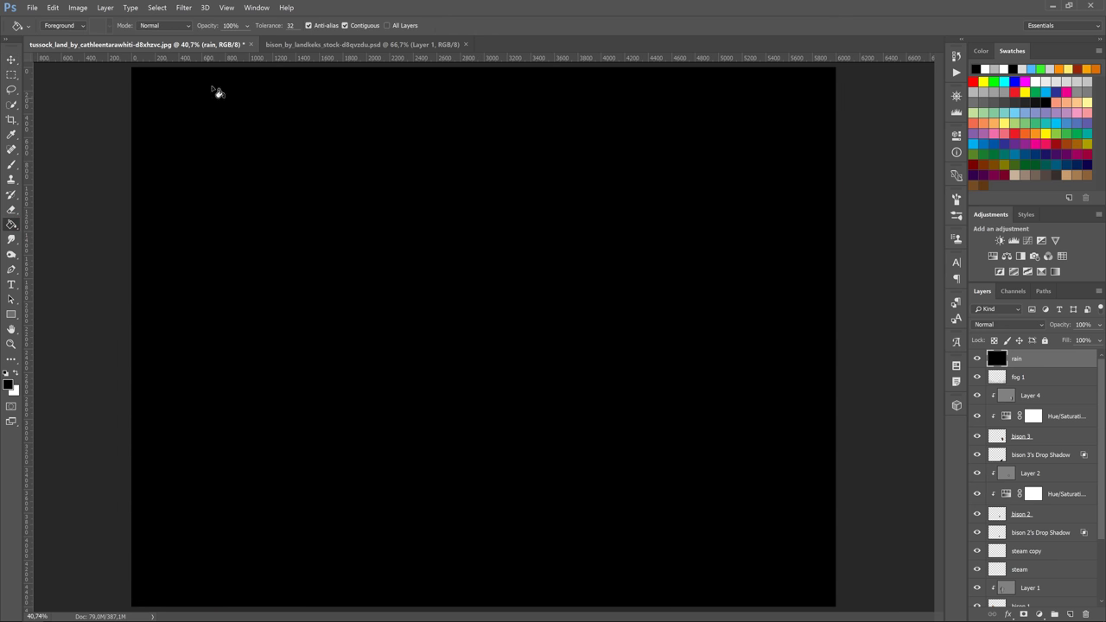
{"action": "left_click", "coordinate": [186, 7]}
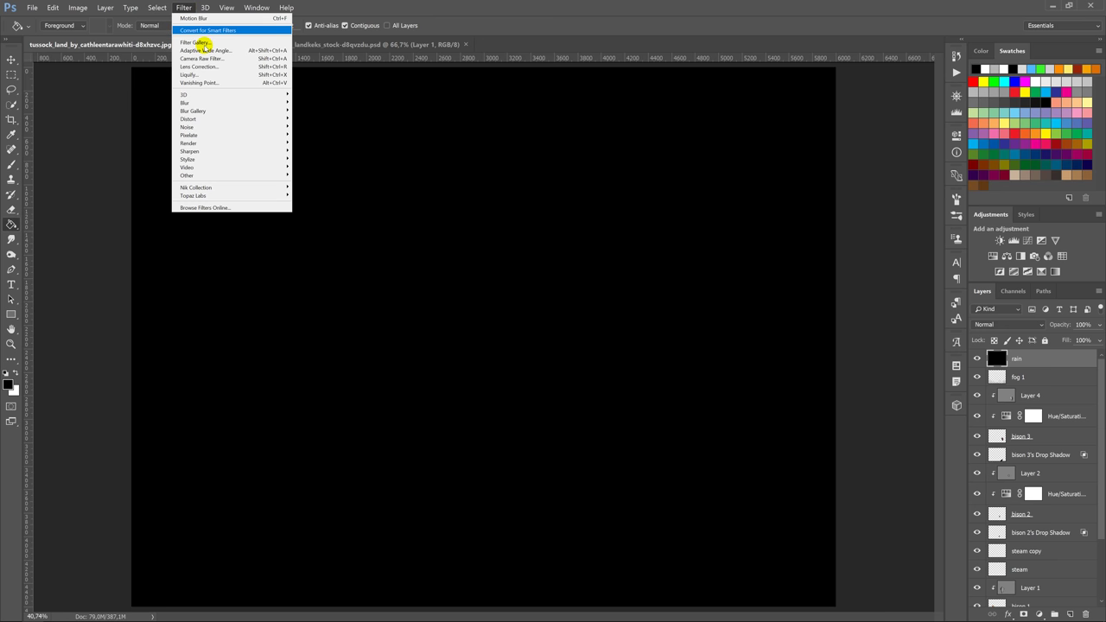
{"action": "mouse_move", "coordinate": [207, 127]}
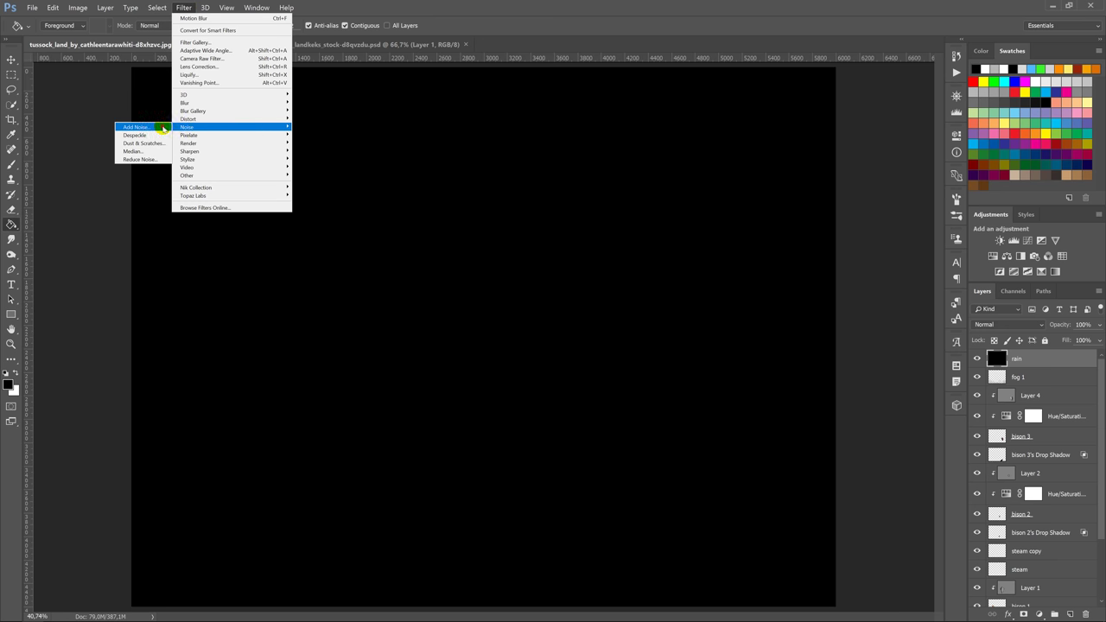
{"action": "left_click", "coordinate": [146, 127]}
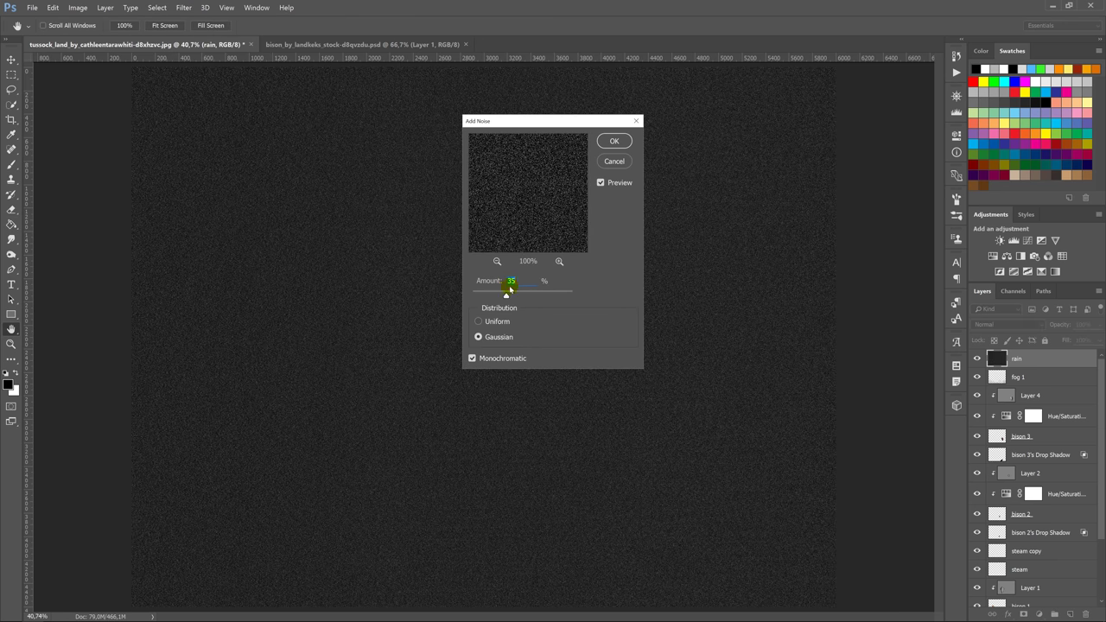
{"action": "left_click_drag", "start_coordinate": [512, 297], "coordinate": [507, 296]}
{"action": "left_click", "coordinate": [612, 141]}
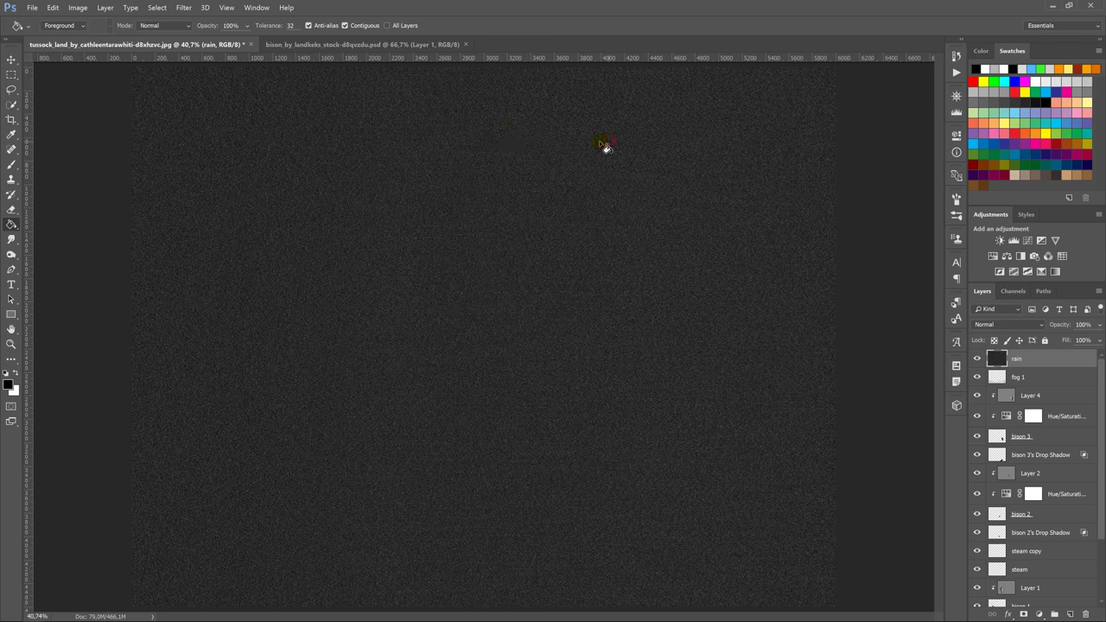
{"action": "left_click", "coordinate": [194, 10]}
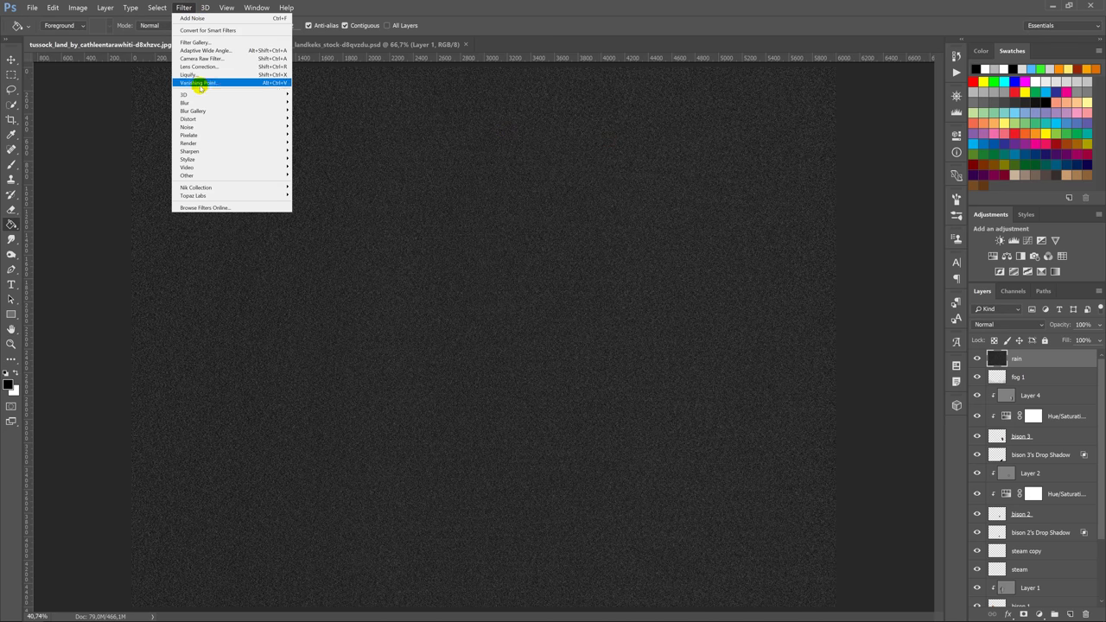
{"action": "mouse_move", "coordinate": [185, 103]}
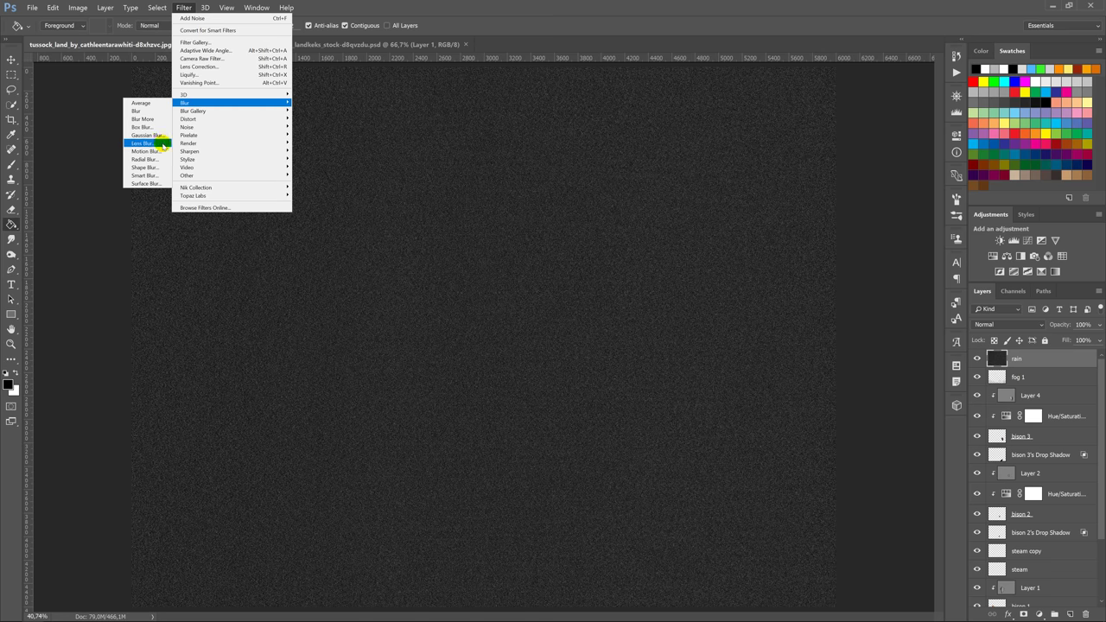
- Motion-blur the rain noise at 62°, 40 px and blend the layer in Screen mode
{"action": "left_click", "coordinate": [147, 151]}
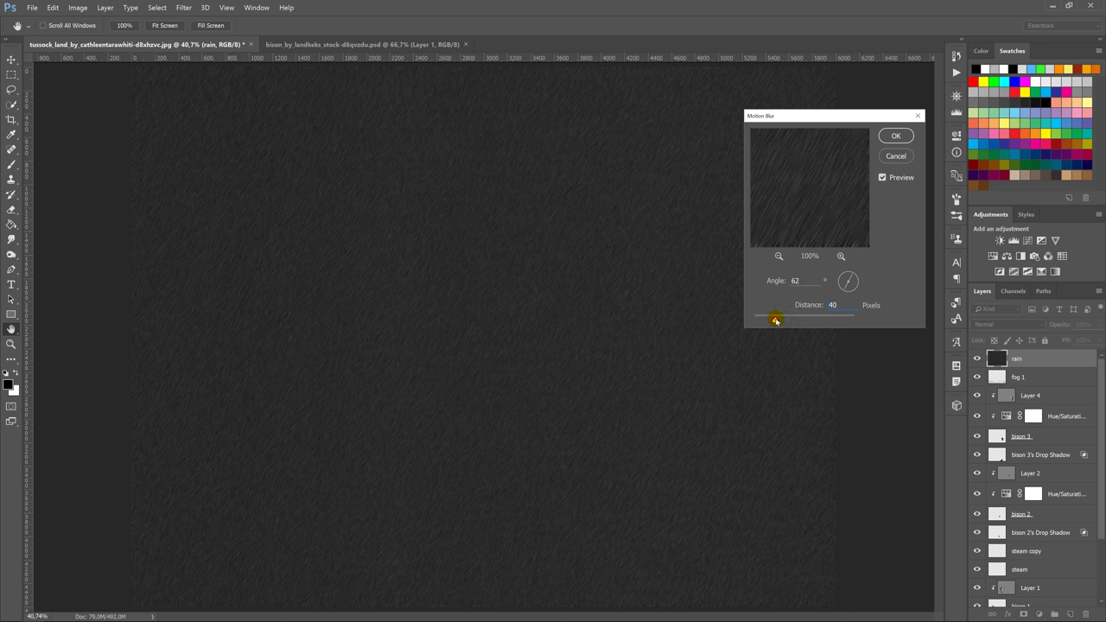
{"action": "left_click", "coordinate": [896, 136]}
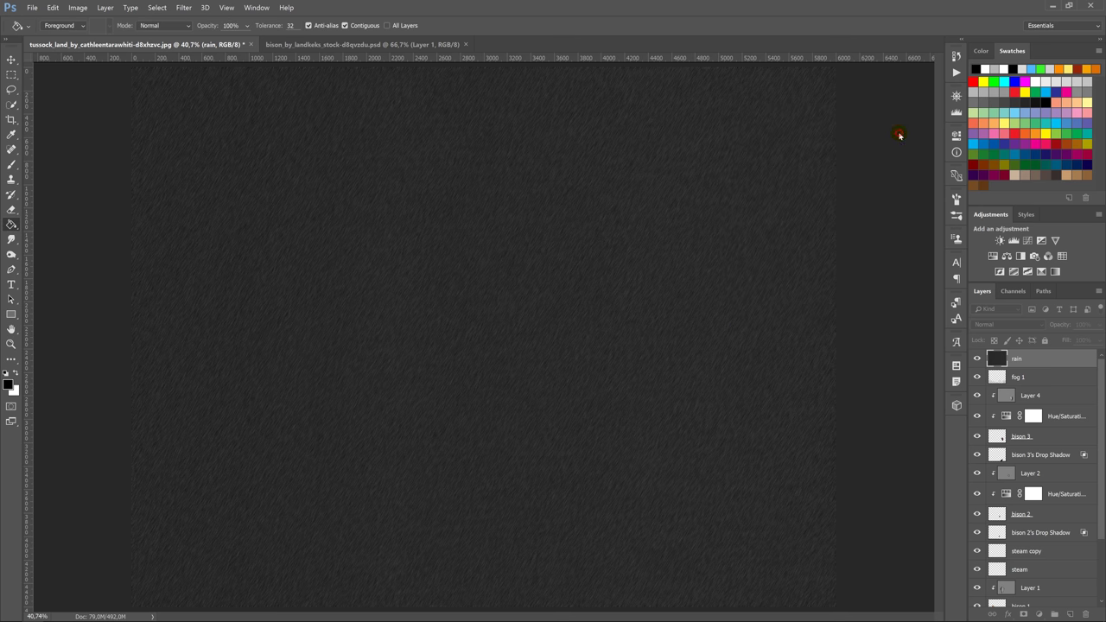
{"action": "left_click", "coordinate": [1005, 326]}
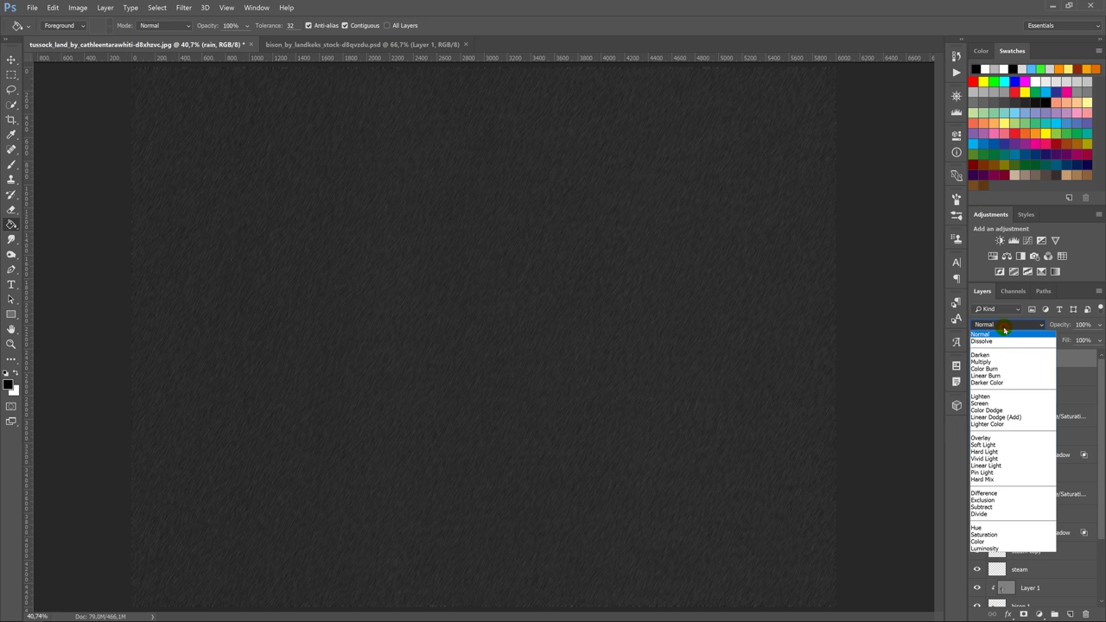
{"action": "left_click", "coordinate": [992, 404]}
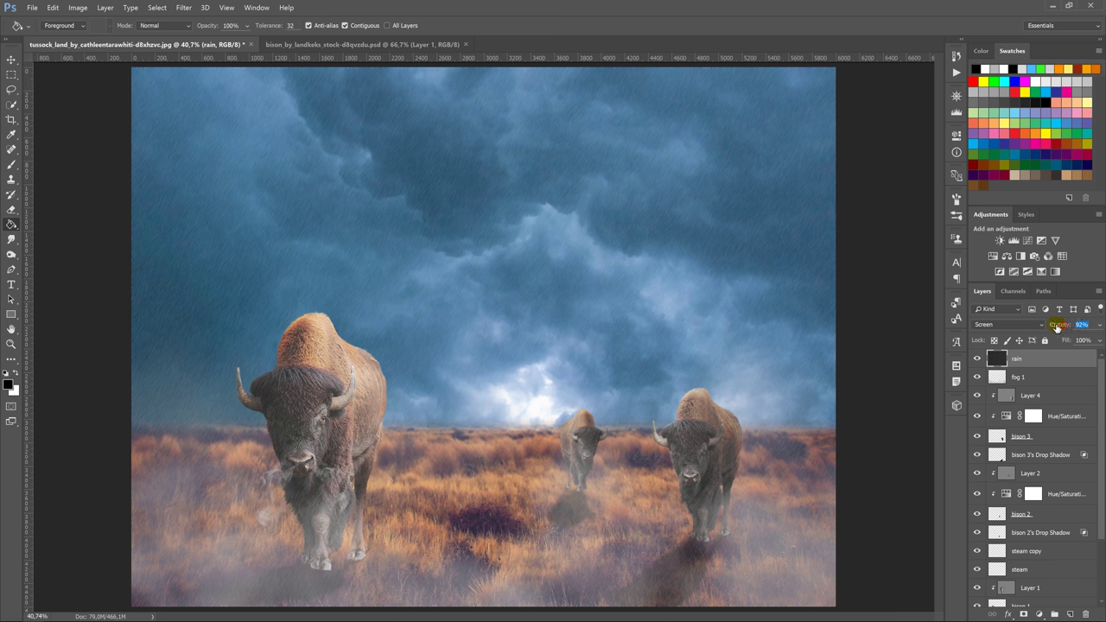
- Raise the rain layer to 93% opacity and add a new layer named 'rain 2'
{"action": "left_click_drag", "start_coordinate": [1059, 324], "coordinate": [1062, 324]}
{"action": "key", "text": "v"}
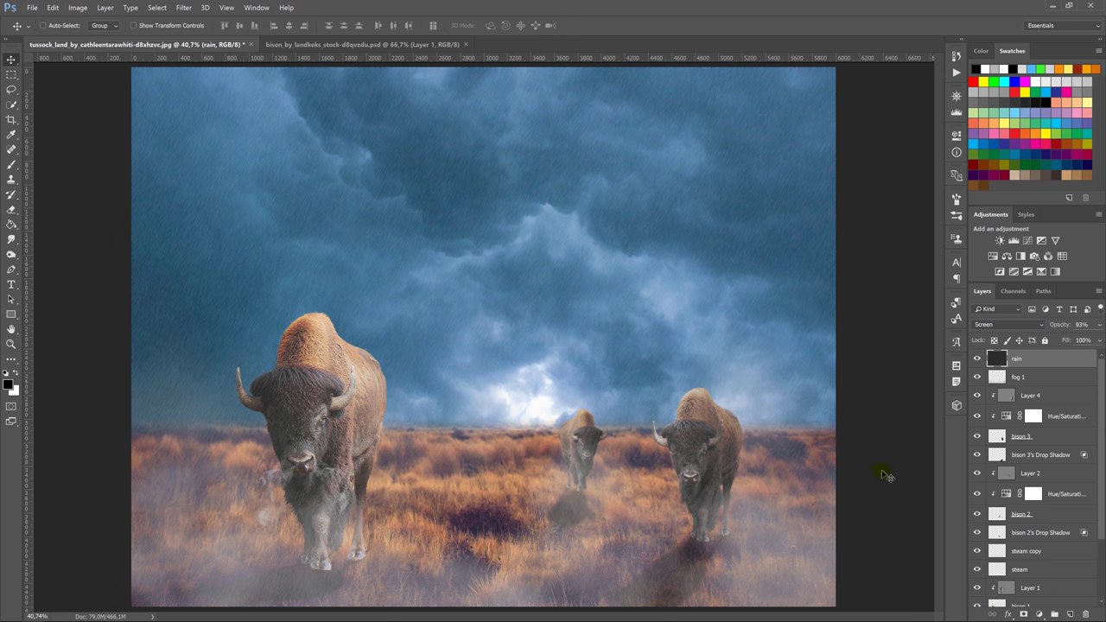
{"action": "left_click", "coordinate": [1069, 614]}
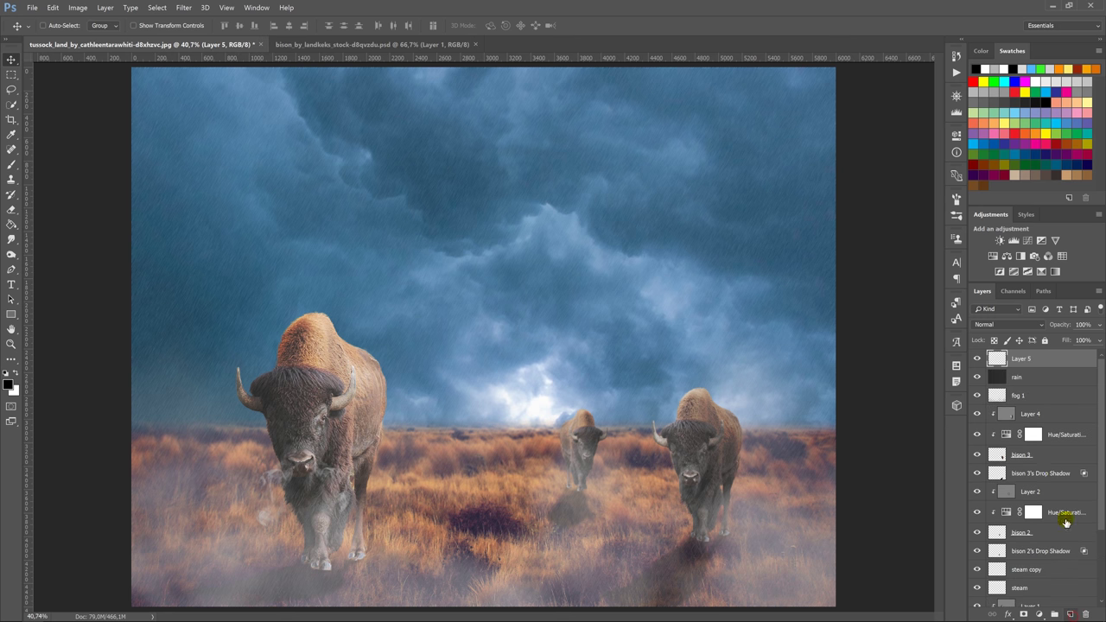
{"action": "double_click", "coordinate": [1020, 360]}
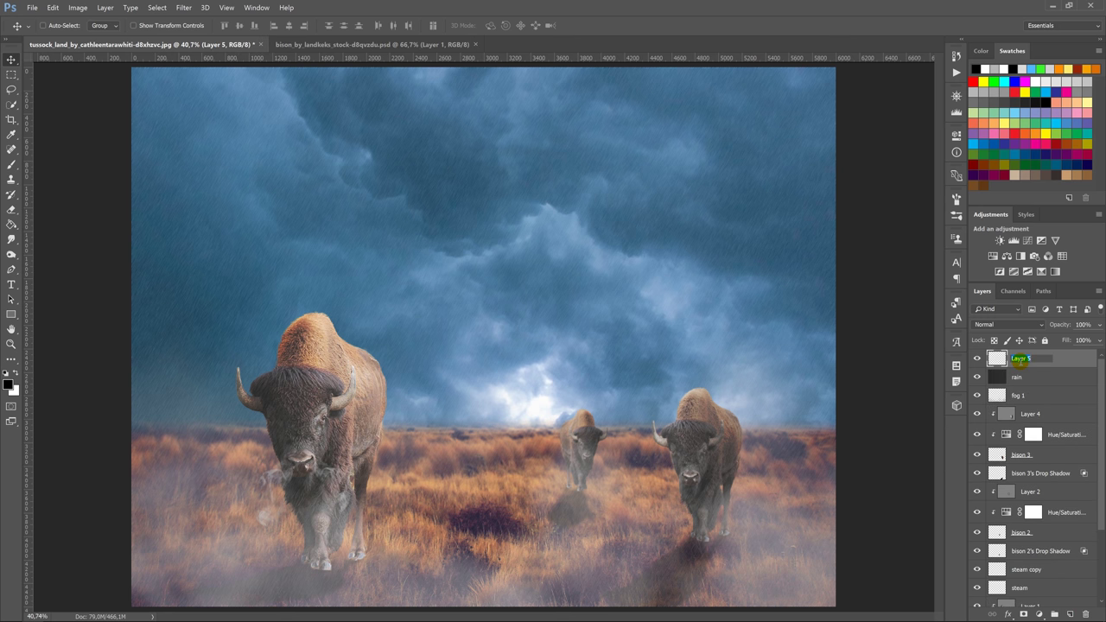
{"action": "type", "text": "rain 2"}
{"action": "key", "text": "Return"}
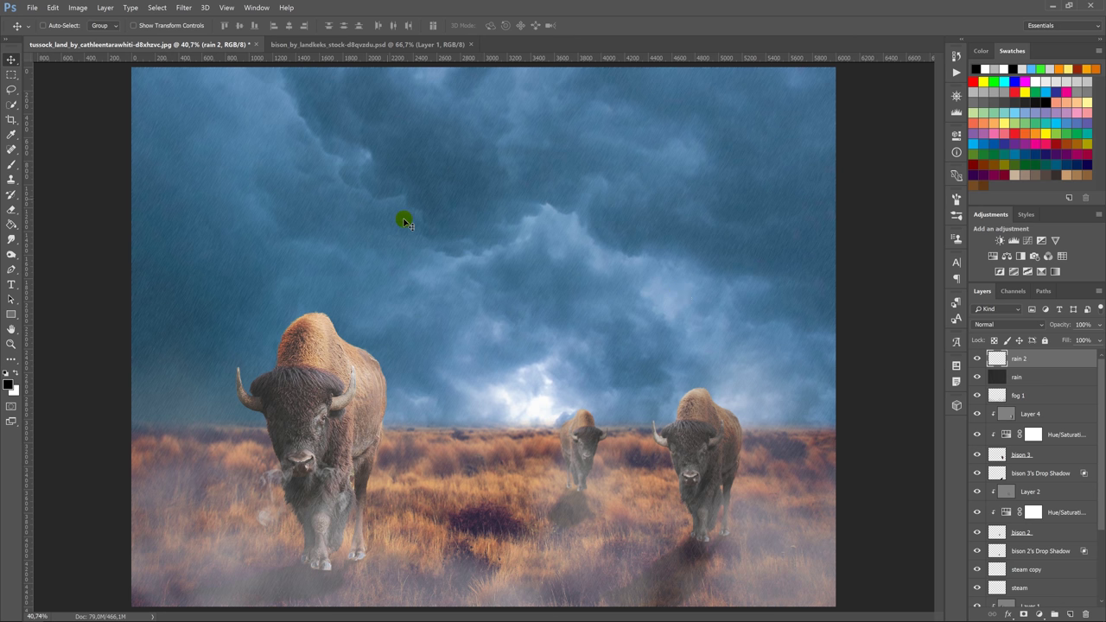
- With a white brush, paint rain streaks across the sky and left of the bison
{"action": "left_click", "coordinate": [12, 165]}
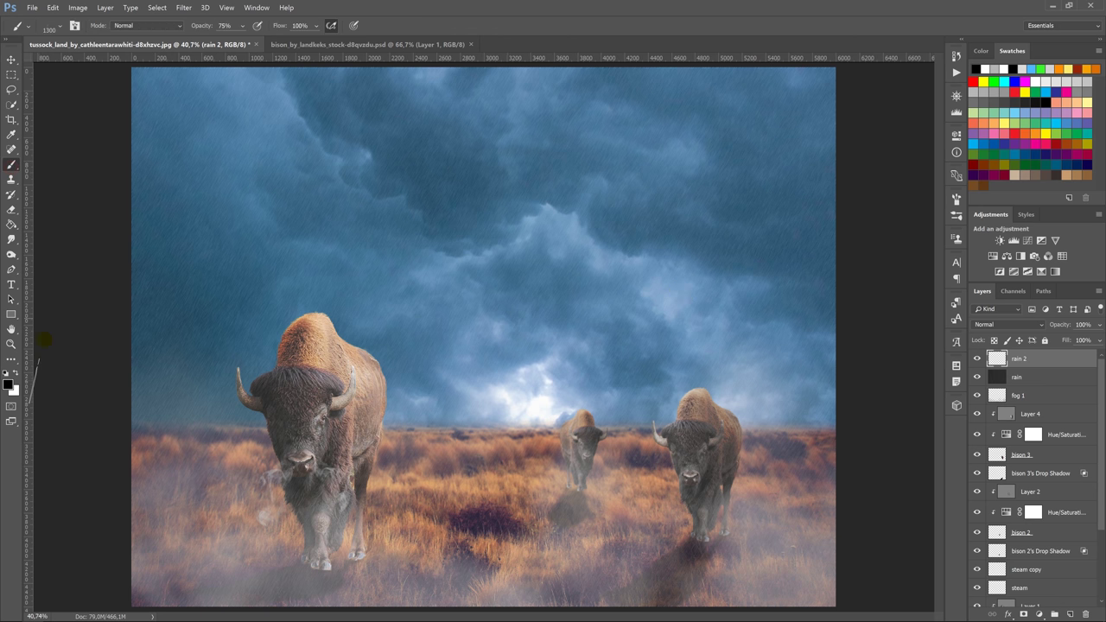
{"action": "left_click", "coordinate": [13, 372]}
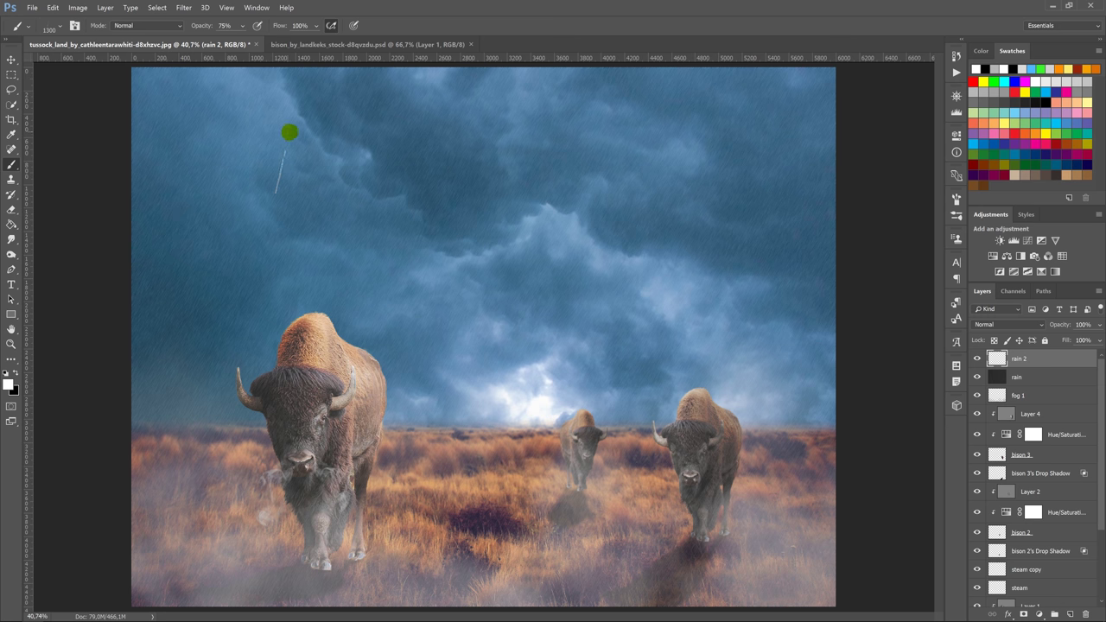
{"action": "left_click", "coordinate": [325, 137]}
{"action": "left_click_drag", "start_coordinate": [513, 252], "coordinate": [511, 296]}
{"action": "left_click", "coordinate": [636, 400]}
{"action": "left_click", "coordinate": [480, 375]}
{"action": "left_click_drag", "start_coordinate": [211, 337], "coordinate": [243, 218]}
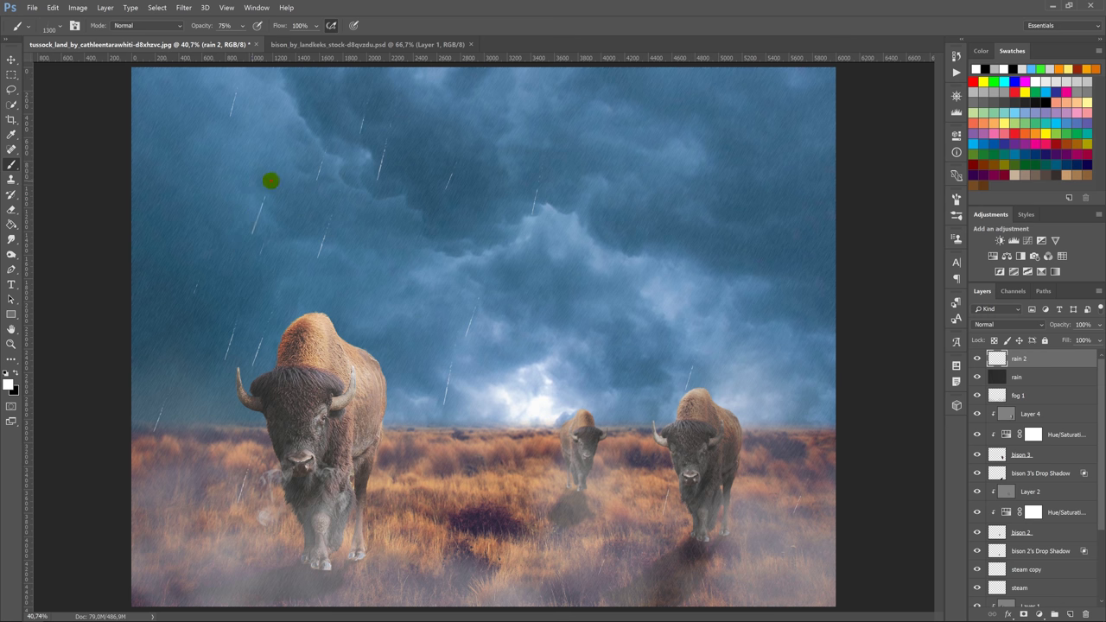
- Paint more rain streaks in the sky, over the right bison and the grass
{"action": "left_click", "coordinate": [701, 205]}
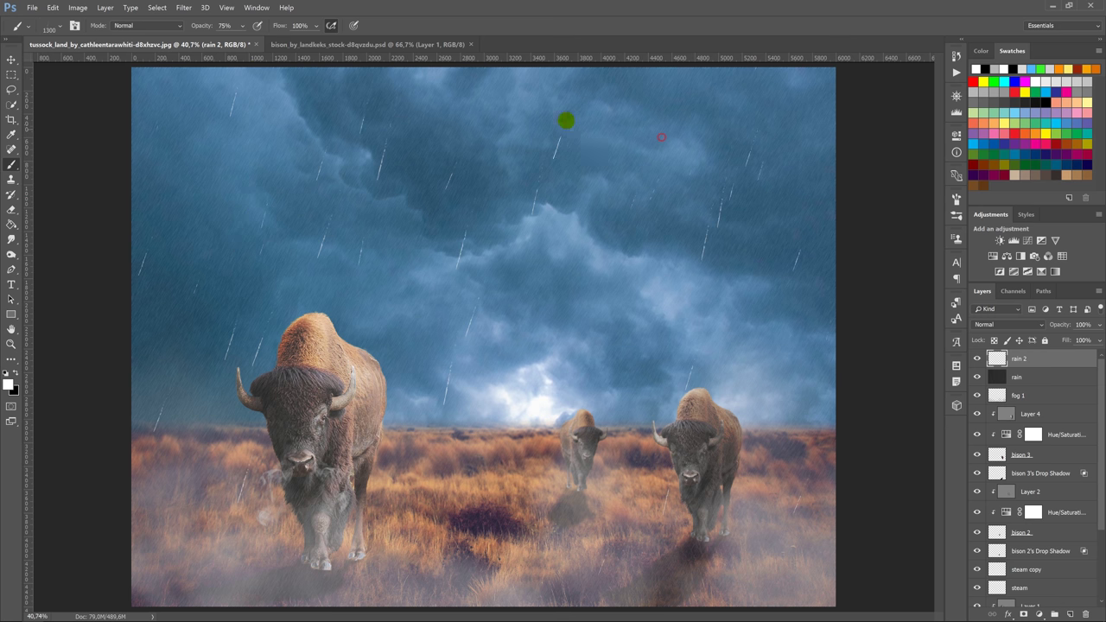
{"action": "left_click", "coordinate": [561, 119]}
{"action": "left_click", "coordinate": [673, 378]}
{"action": "left_click", "coordinate": [712, 461]}
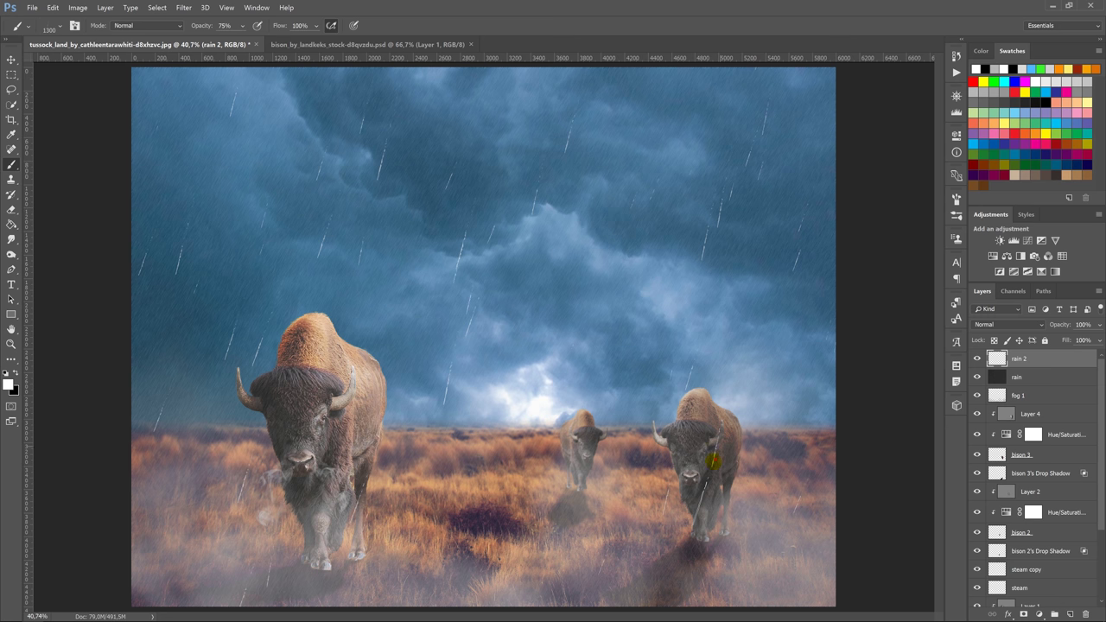
{"action": "left_click", "coordinate": [576, 513]}
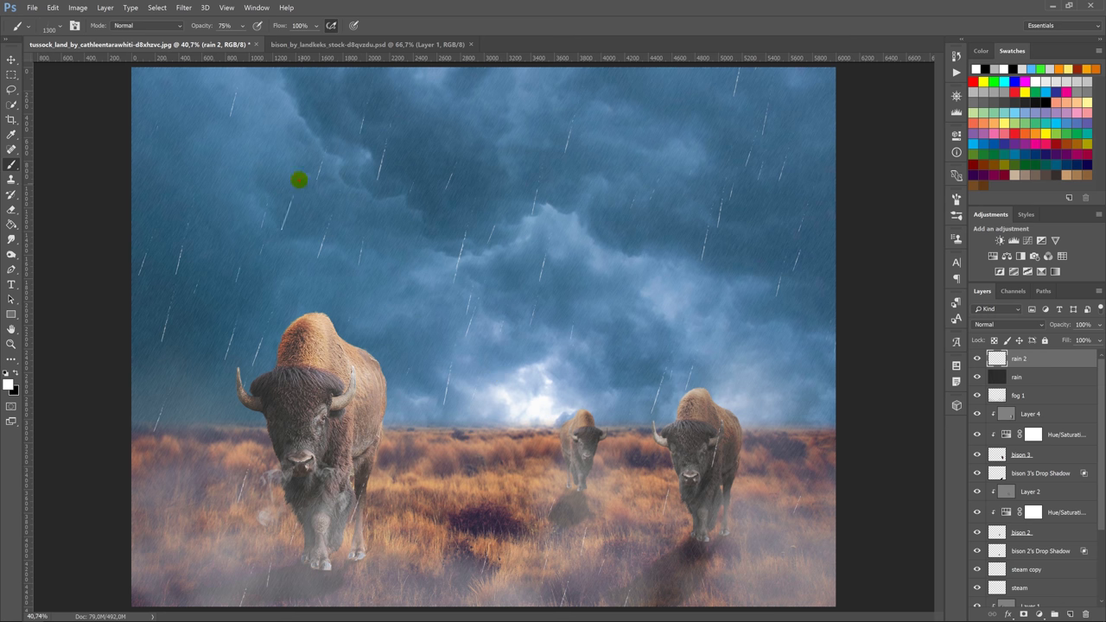
- Add short streaks in the upper-left sky and over the right and middle bison
{"action": "left_click", "coordinate": [208, 108]}
{"action": "left_click_drag", "start_coordinate": [208, 112], "coordinate": [184, 195]}
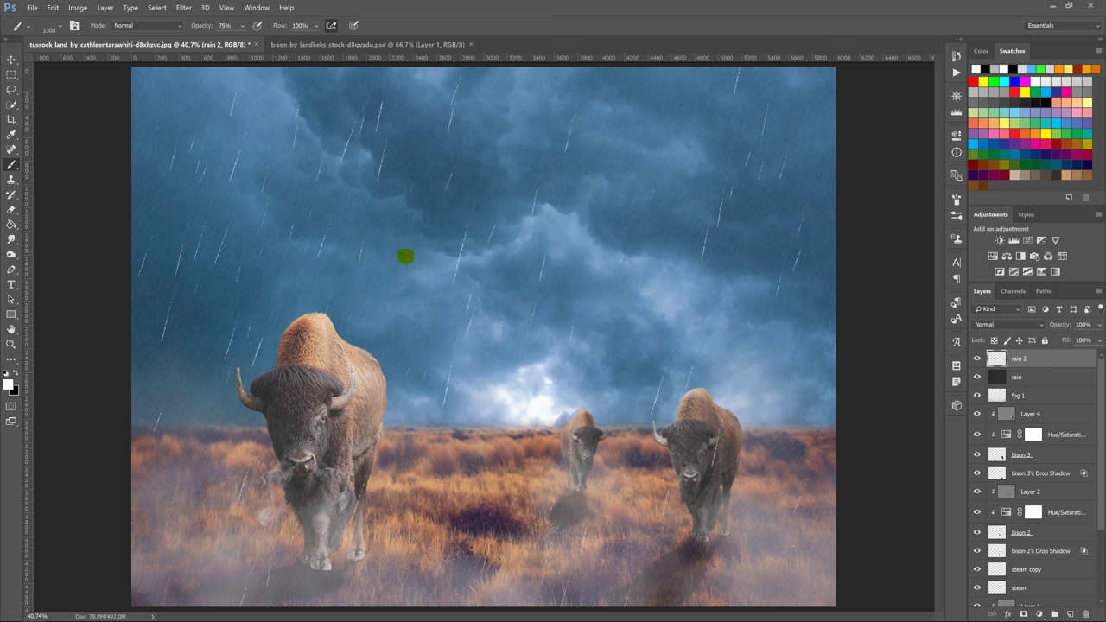
{"action": "left_click", "coordinate": [660, 403]}
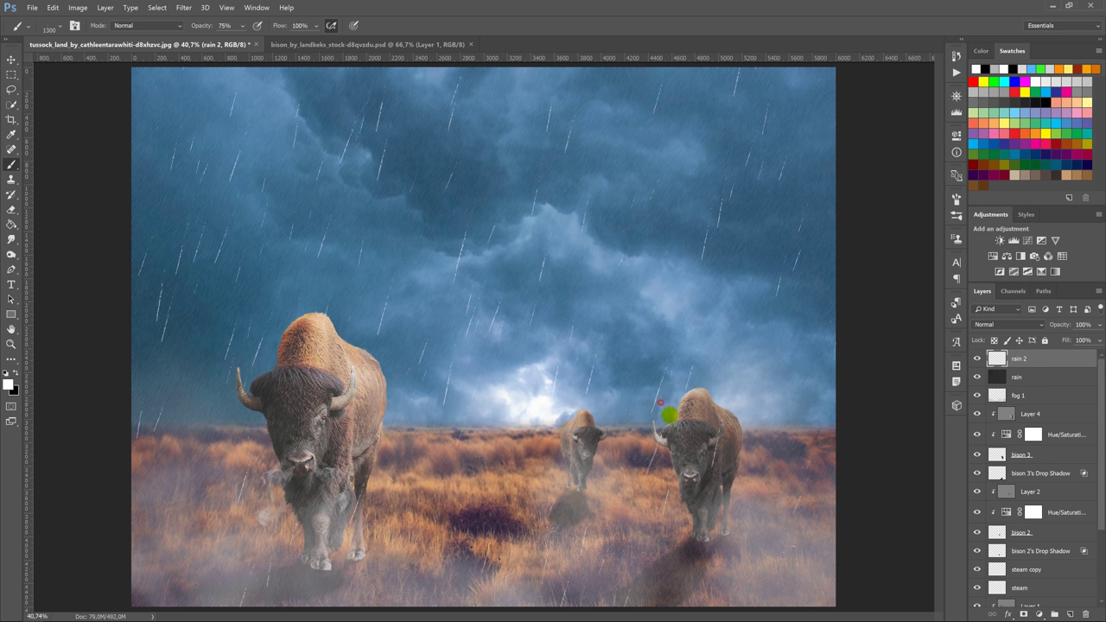
{"action": "left_click", "coordinate": [719, 473]}
{"action": "left_click", "coordinate": [726, 383]}
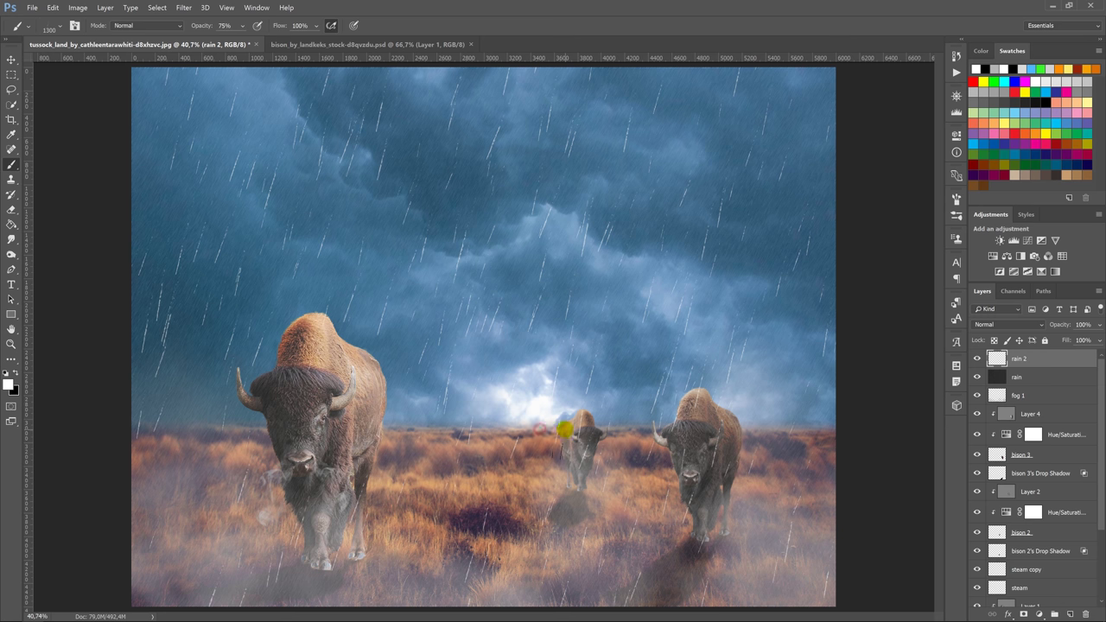
{"action": "left_click", "coordinate": [587, 449]}
- Add a new layer above rain 2 and name it 'rain 3'
{"action": "left_click", "coordinate": [1070, 614]}
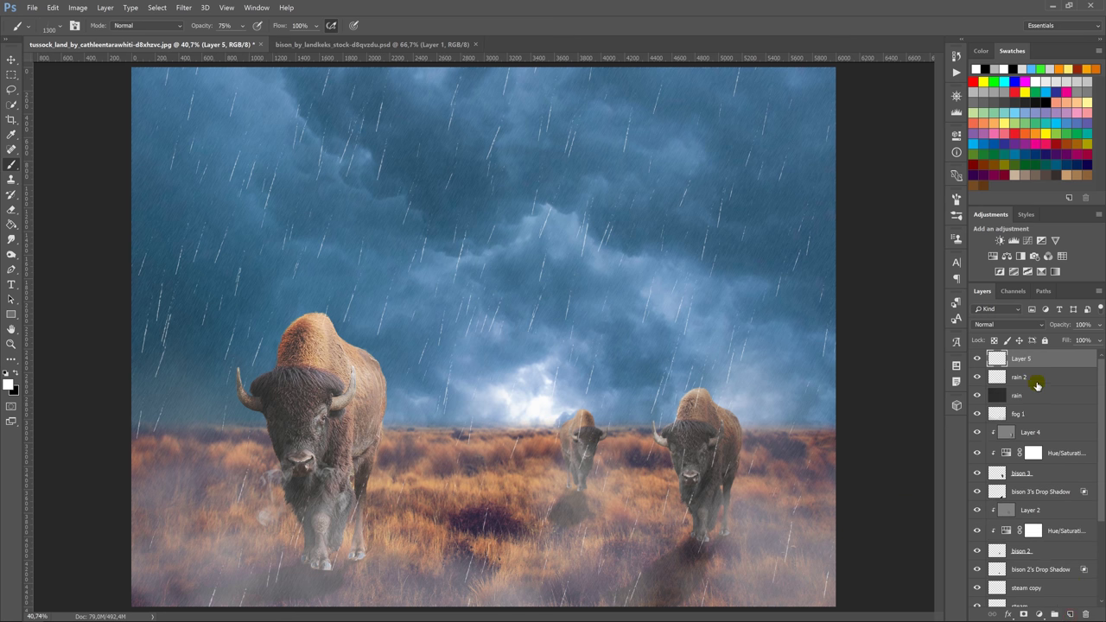
{"action": "double_click", "coordinate": [1022, 359]}
{"action": "type", "text": "3"}
{"action": "key", "text": "Return"}
- With a smaller brush, paint extra rain streaks in the sky and near the horizon
{"action": "key", "text": "bracketleft"}
{"action": "key", "text": "bracketleft"}
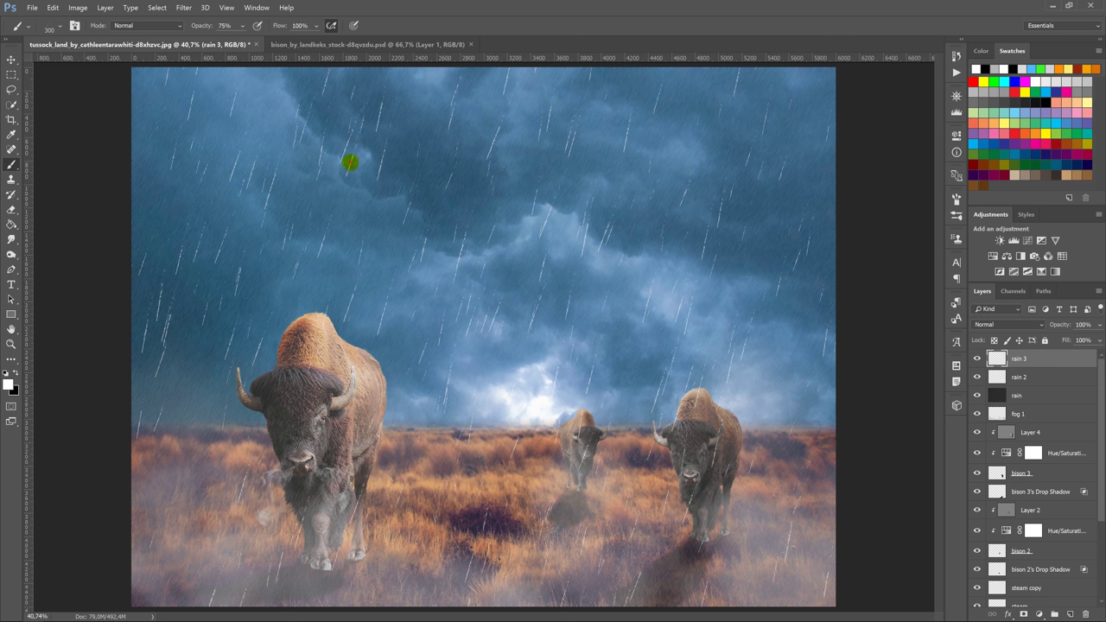
{"action": "left_click", "coordinate": [393, 201]}
{"action": "left_click", "coordinate": [162, 449]}
{"action": "left_click", "coordinate": [519, 221]}
{"action": "left_click", "coordinate": [1070, 614]}
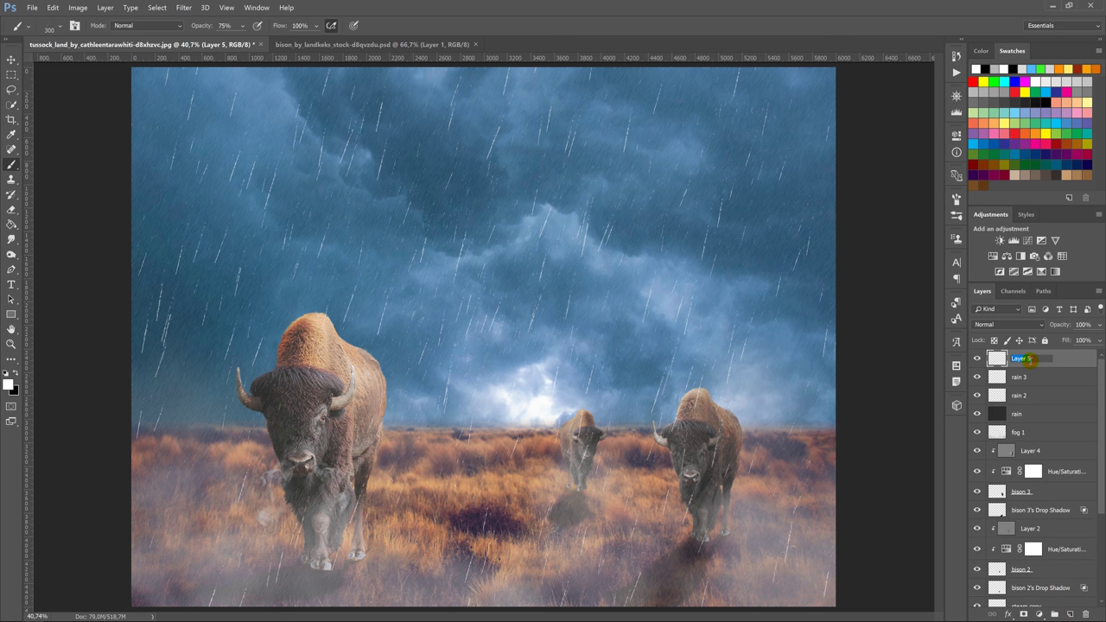
- Name the new top layer 'rain 4' and select the rain 2 layer
{"action": "type", "text": "rain 4"}
{"action": "key", "text": "Return"}
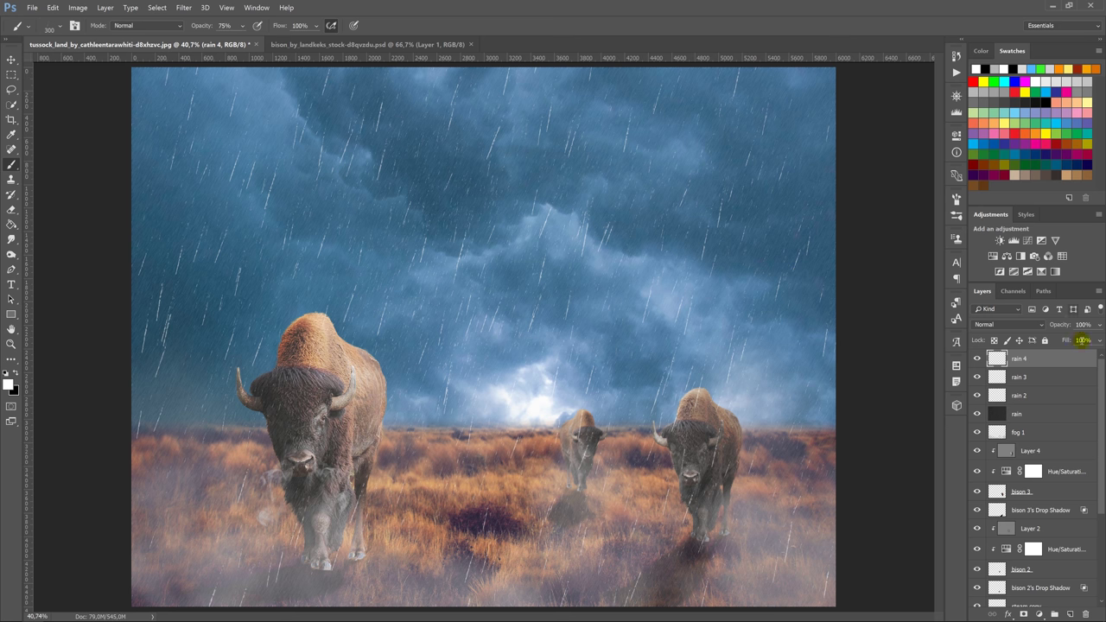
{"action": "left_click", "coordinate": [1046, 393]}
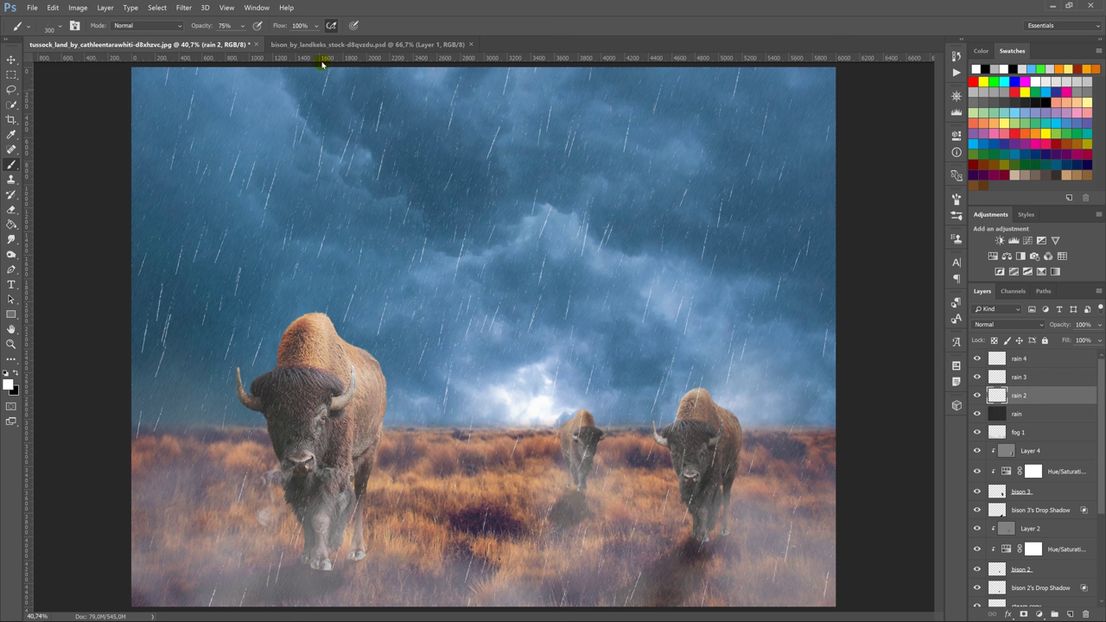
- Apply a few-pixel Gaussian Blur to the rain 2 layer
{"action": "left_click", "coordinate": [184, 9]}
{"action": "mouse_move", "coordinate": [207, 103]}
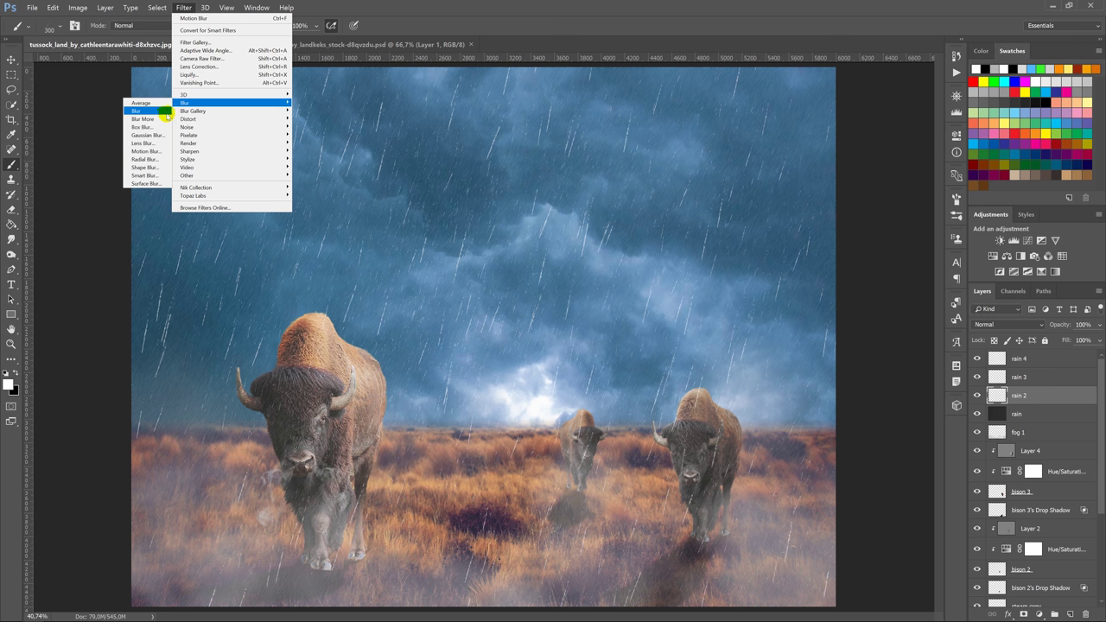
{"action": "left_click", "coordinate": [149, 134]}
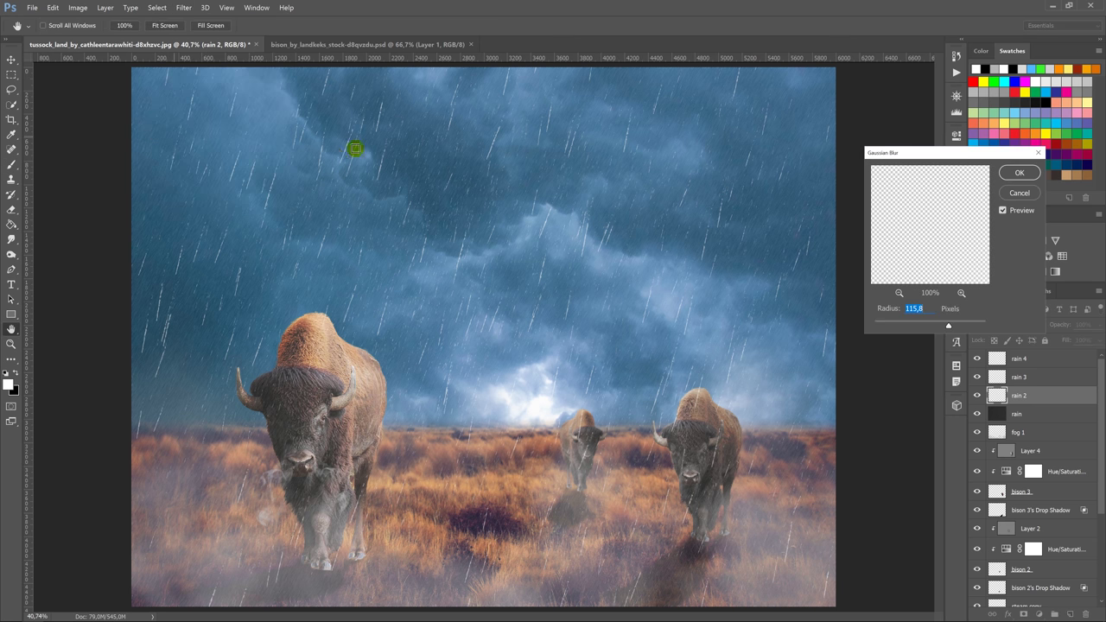
{"action": "left_click", "coordinate": [900, 323]}
{"action": "left_click", "coordinate": [1009, 176]}
- Apply a 6.6-pixel Gaussian Blur to the rain 3 layer
{"action": "left_click", "coordinate": [1044, 380]}
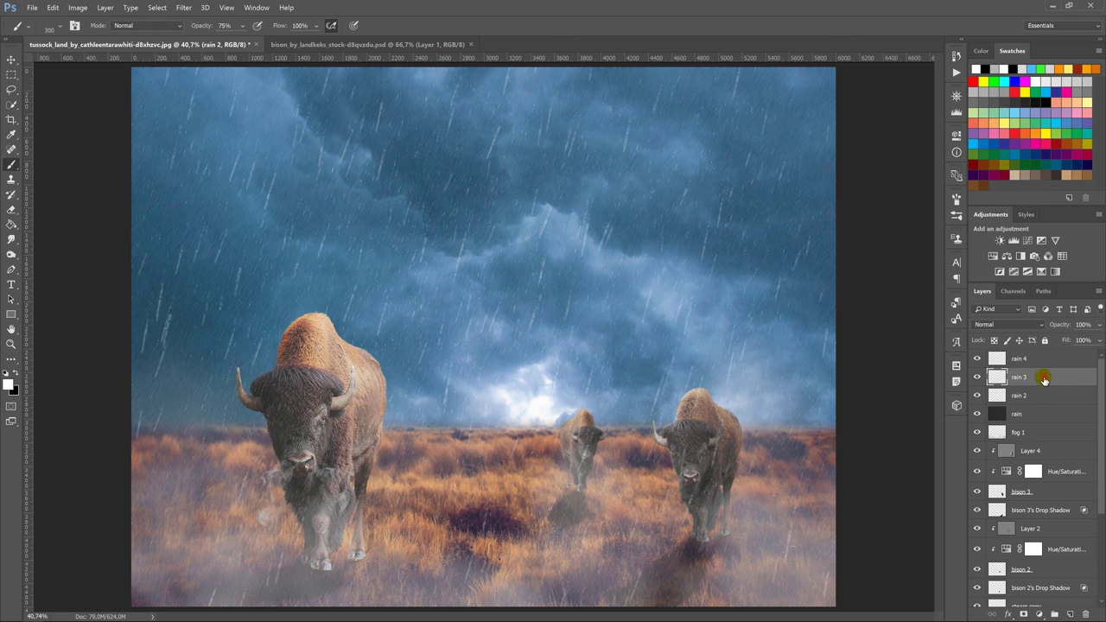
{"action": "left_click", "coordinate": [184, 8]}
{"action": "mouse_move", "coordinate": [232, 103]}
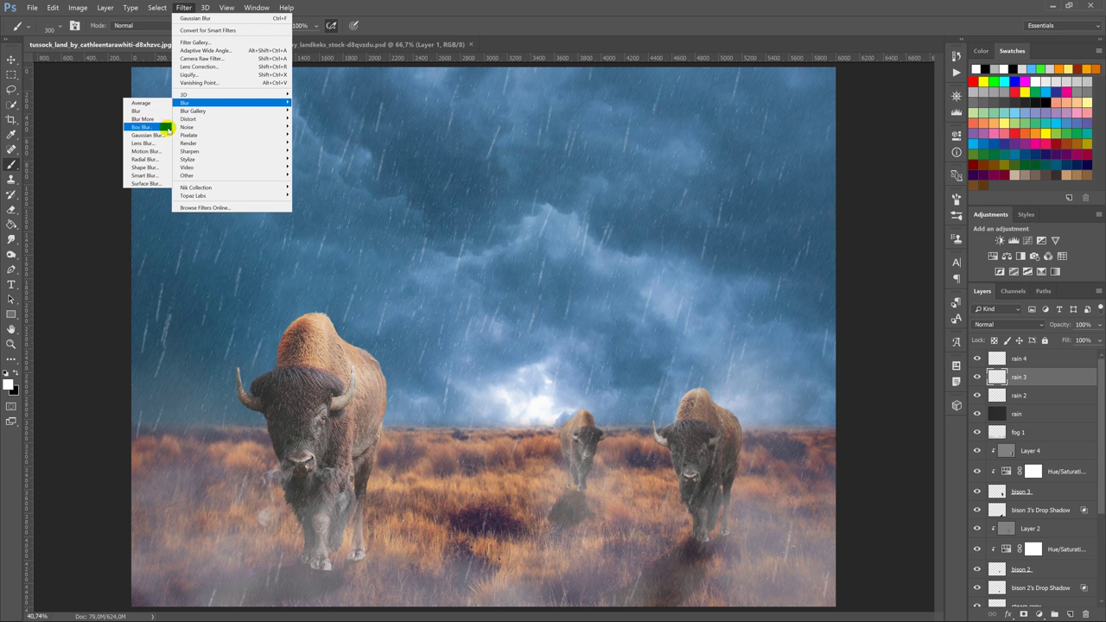
{"action": "left_click", "coordinate": [160, 136]}
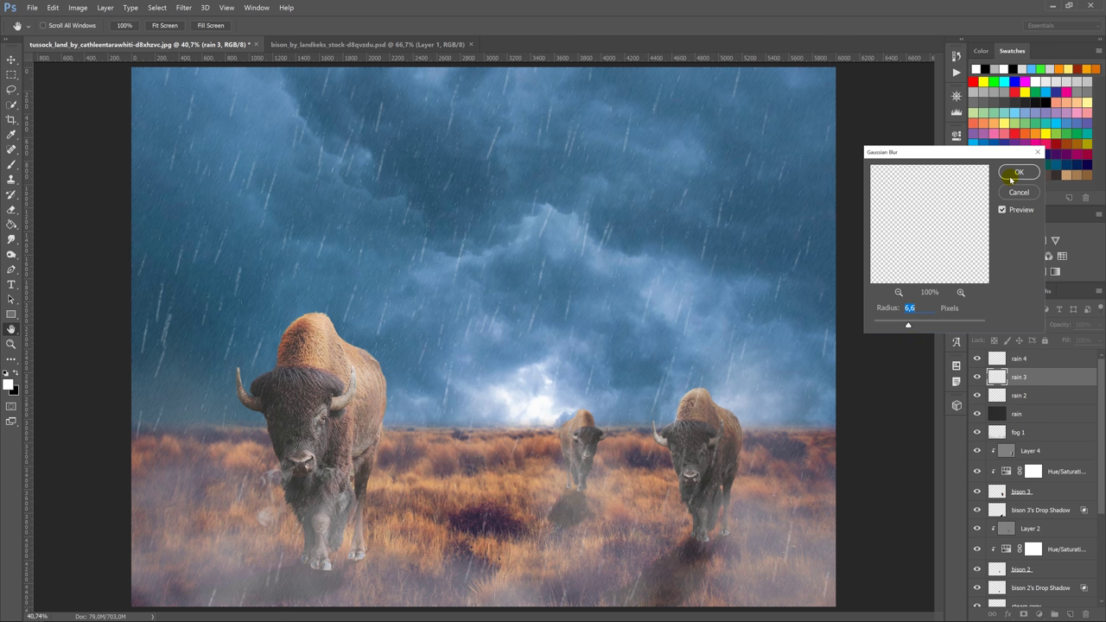
{"action": "left_click", "coordinate": [1018, 173]}
- Reapply the blur to rain 4 and set Gaussian Blur to a 9-pixel radius
{"action": "left_click", "coordinate": [1018, 359]}
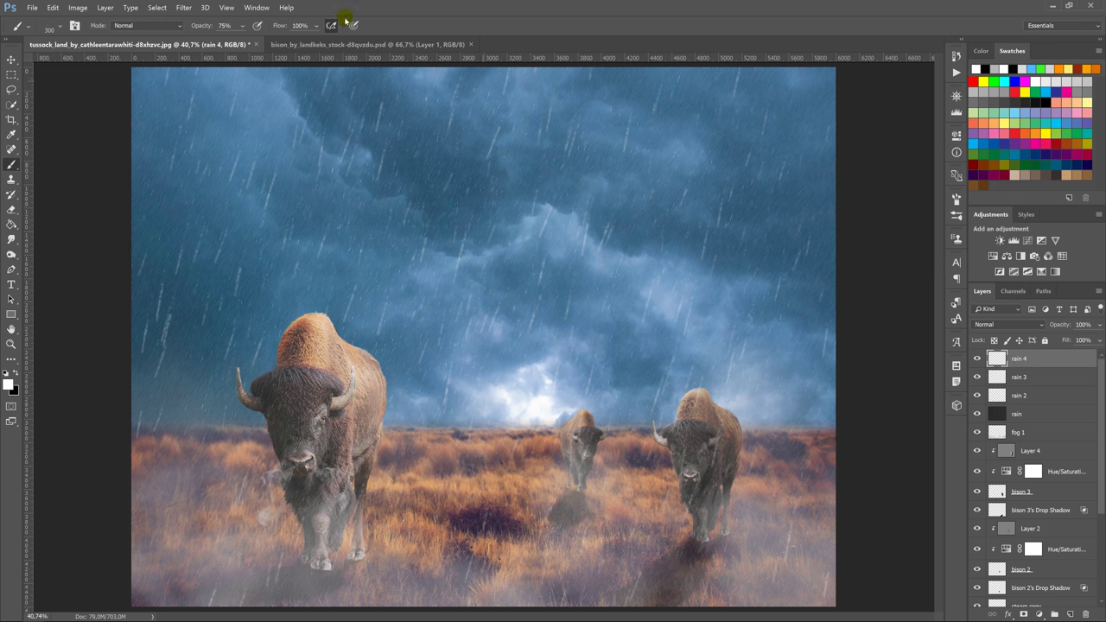
{"action": "left_click", "coordinate": [183, 7]}
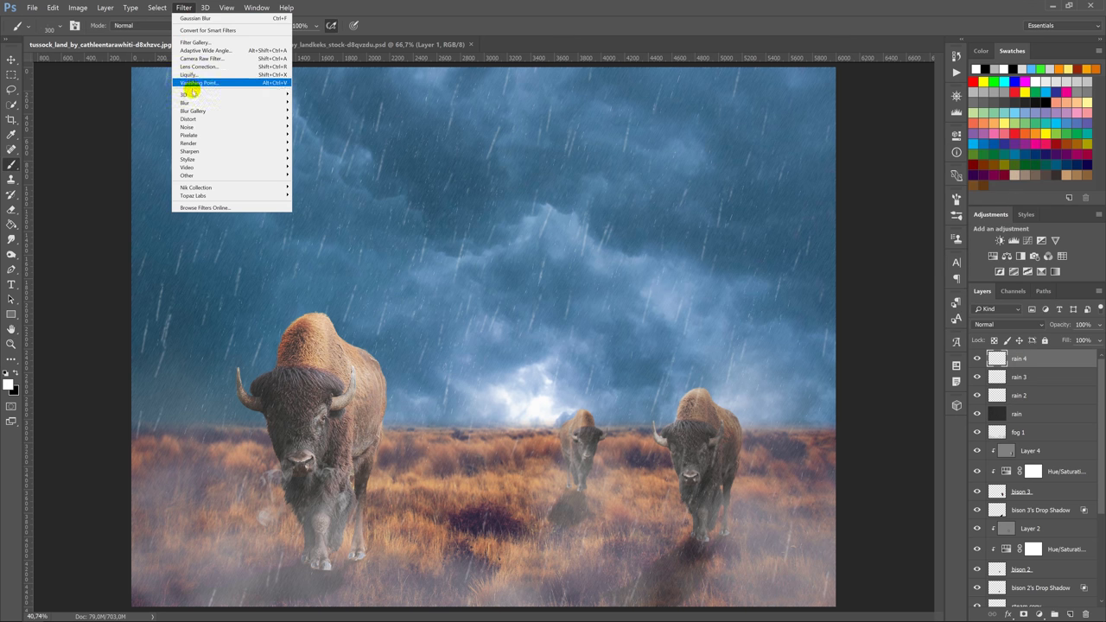
{"action": "left_click", "coordinate": [160, 131]}
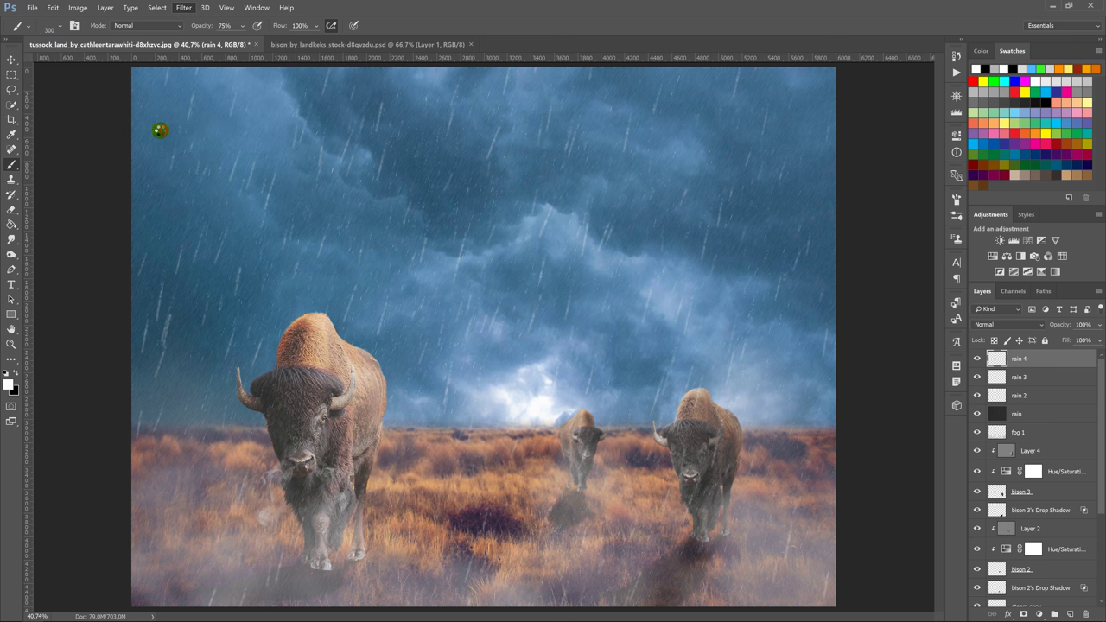
{"action": "key", "text": "Return"}
{"action": "left_click", "coordinate": [183, 8]}
{"action": "mouse_move", "coordinate": [185, 103]}
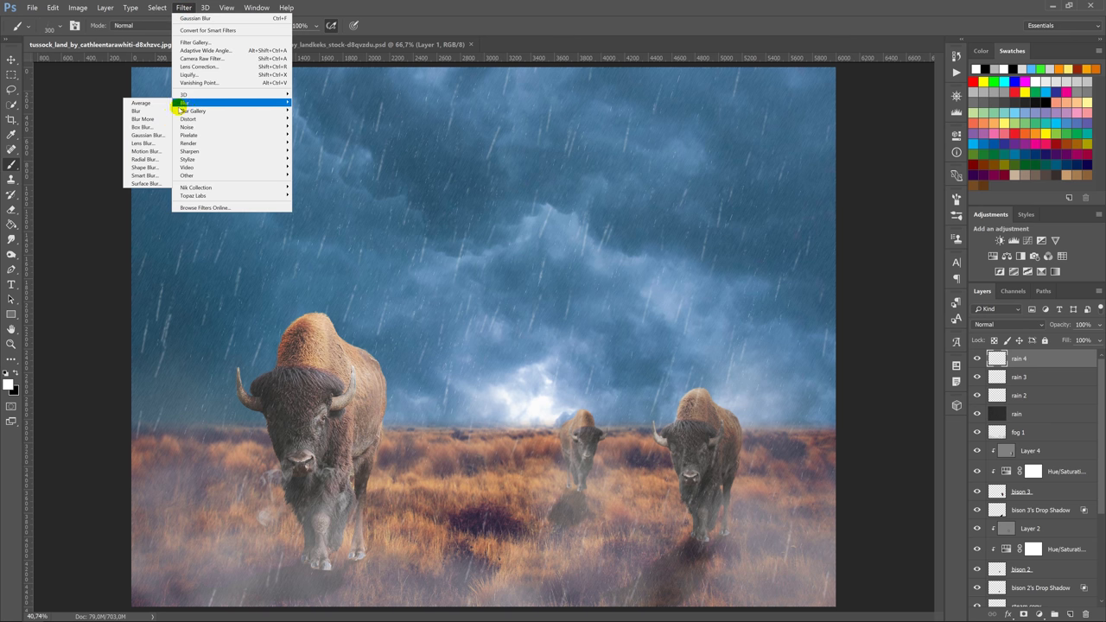
{"action": "left_click", "coordinate": [160, 135]}
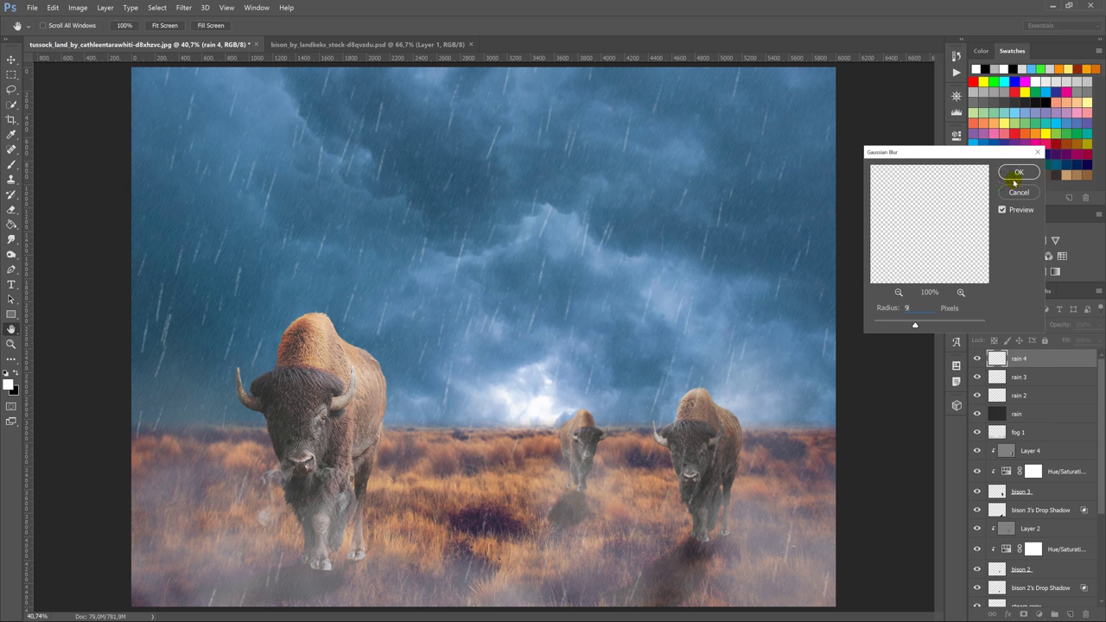
- Confirm the rain 4 blur, set it to 96% opacity, and fine-tune the other rain layers
{"action": "left_click", "coordinate": [1014, 178]}
{"action": "key", "text": "b"}
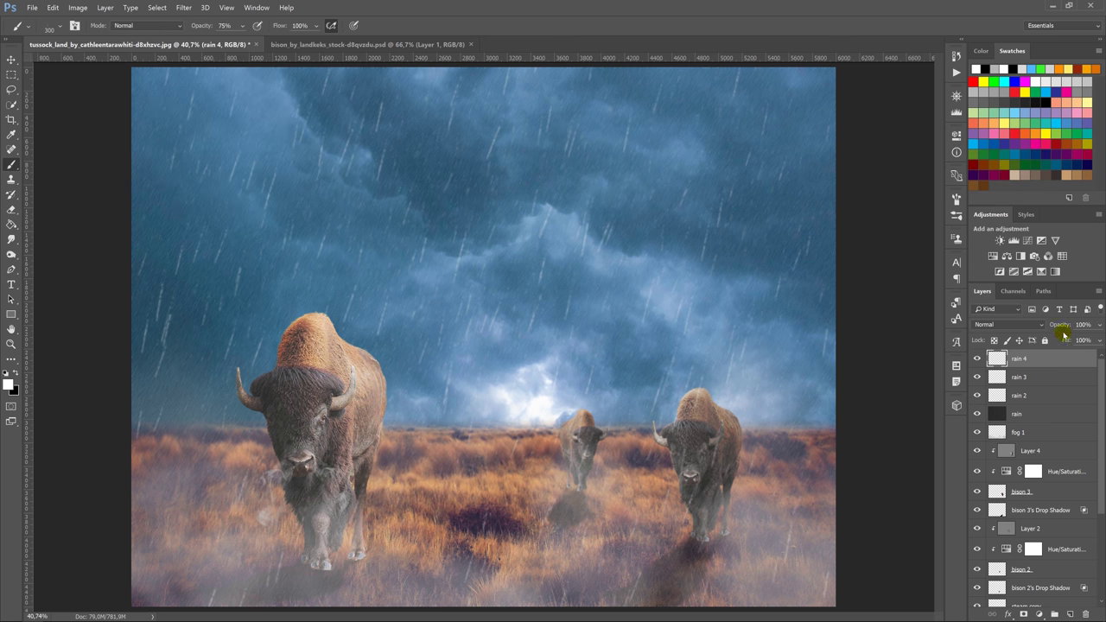
{"action": "key", "text": "Return"}
{"action": "left_click", "coordinate": [1041, 375]}
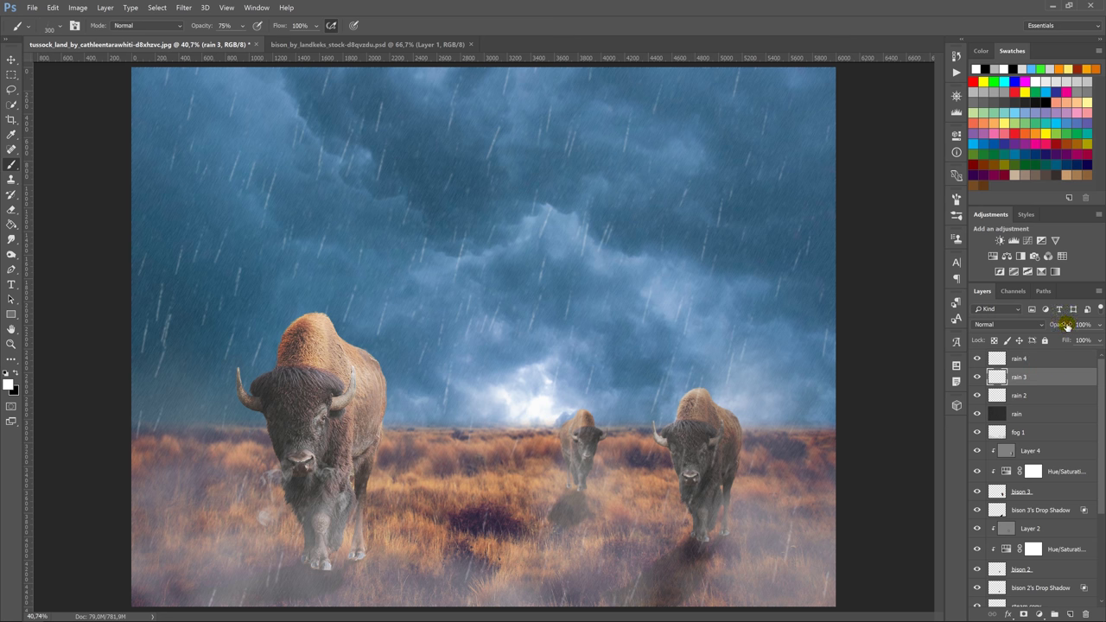
{"action": "left_click", "coordinate": [1045, 393]}
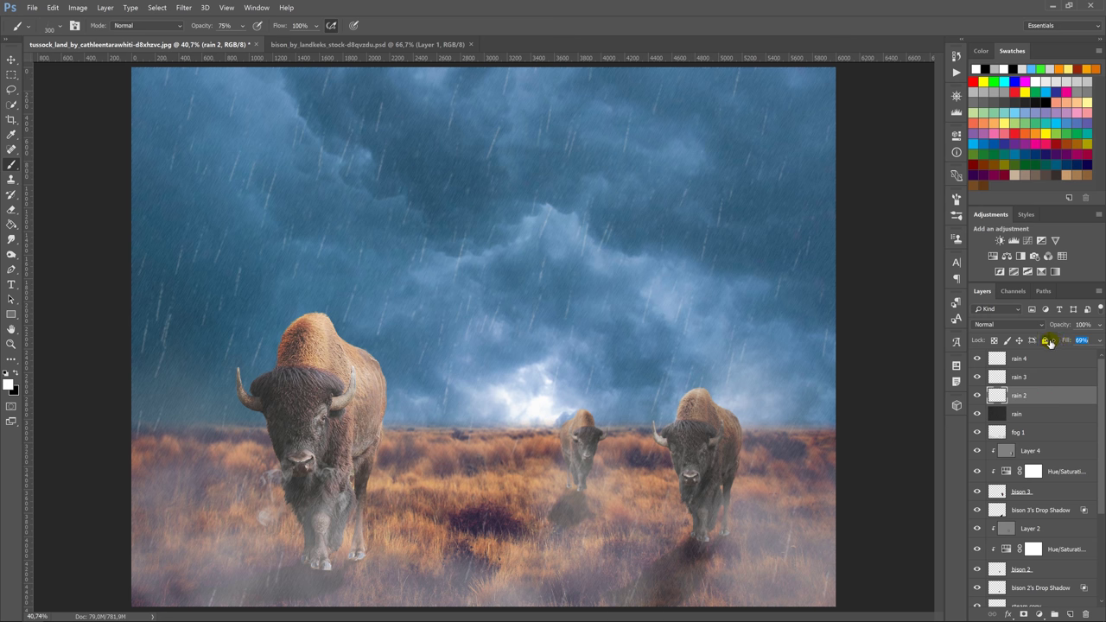
{"action": "left_click", "coordinate": [1048, 377]}
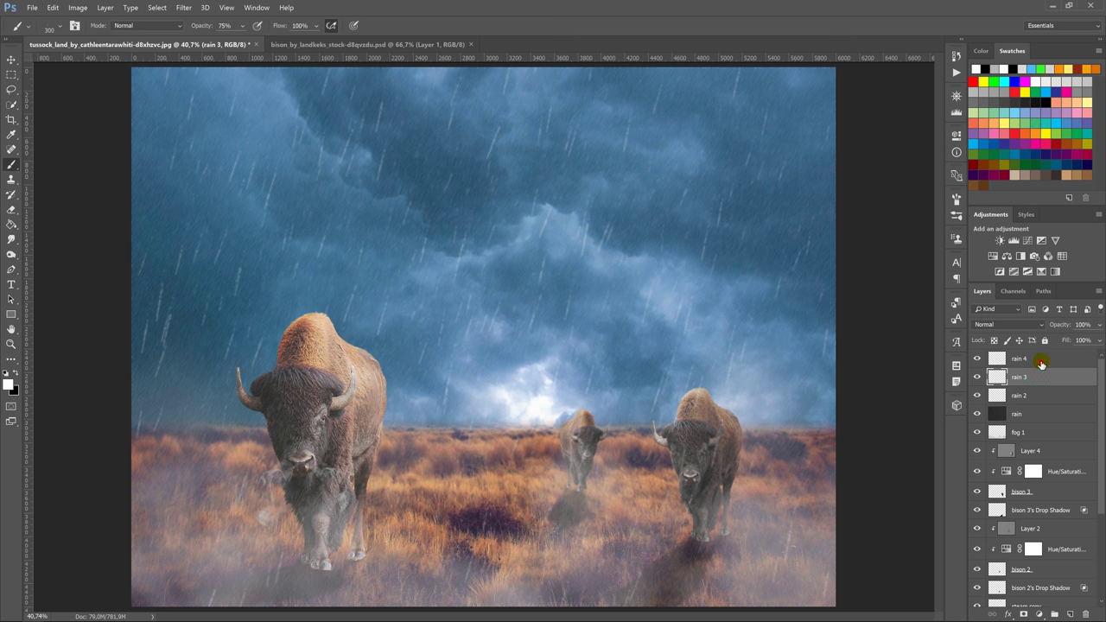
{"action": "left_click", "coordinate": [1042, 361]}
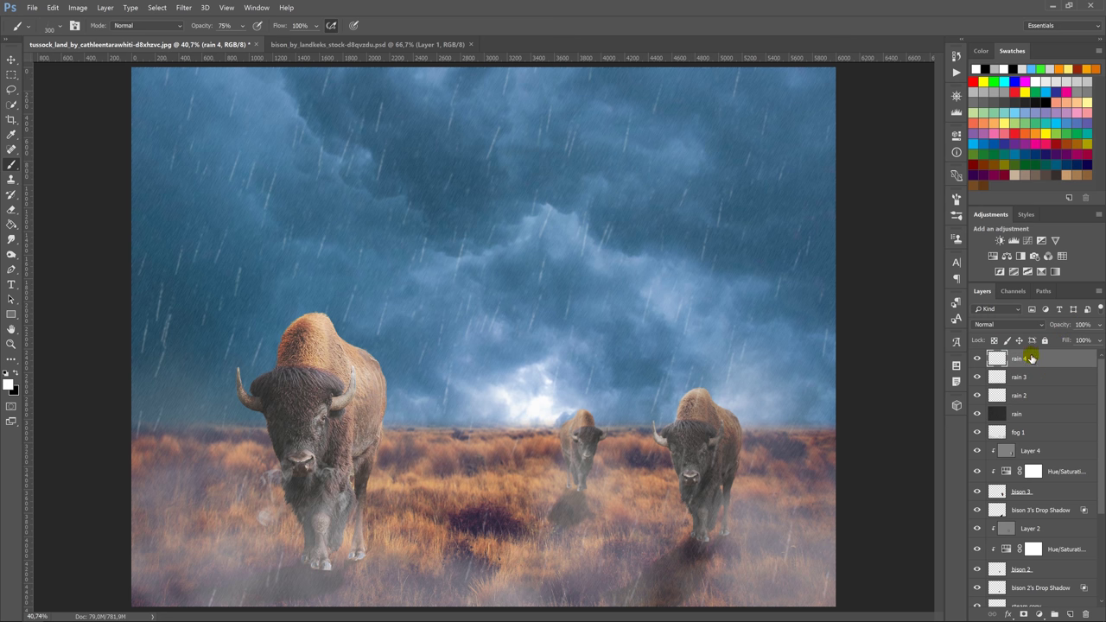
- Lower both steam layers' opacity to 83%
{"action": "scroll", "coordinate": [1043, 430], "scroll_direction": "down", "scroll_amount": 2}
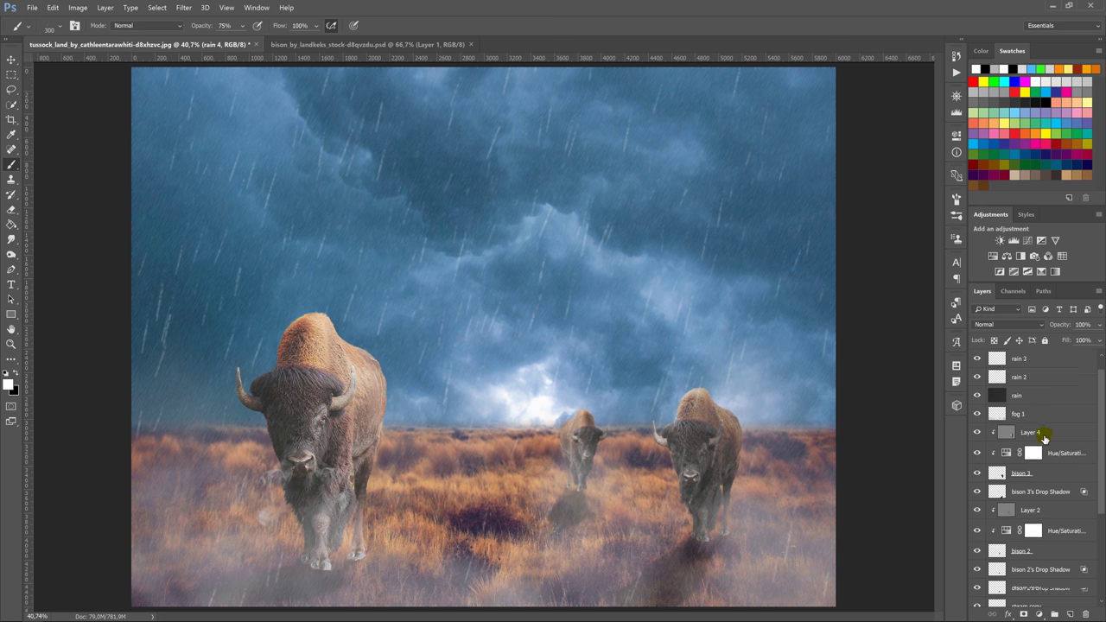
{"action": "scroll", "coordinate": [1046, 441], "scroll_direction": "down", "scroll_amount": 2}
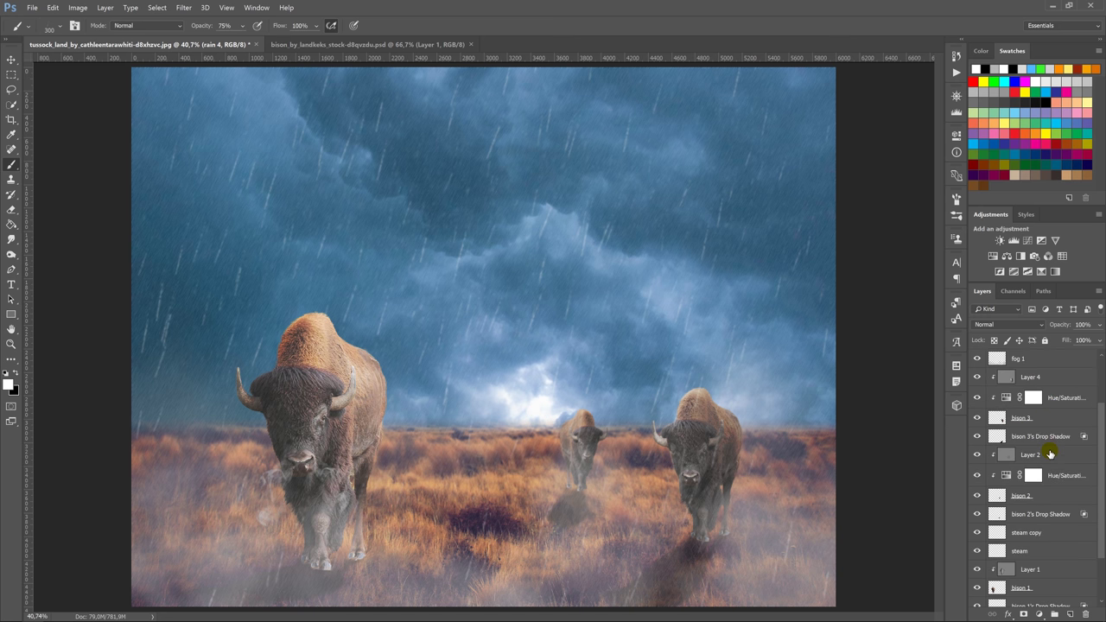
{"action": "left_click", "coordinate": [1043, 532]}
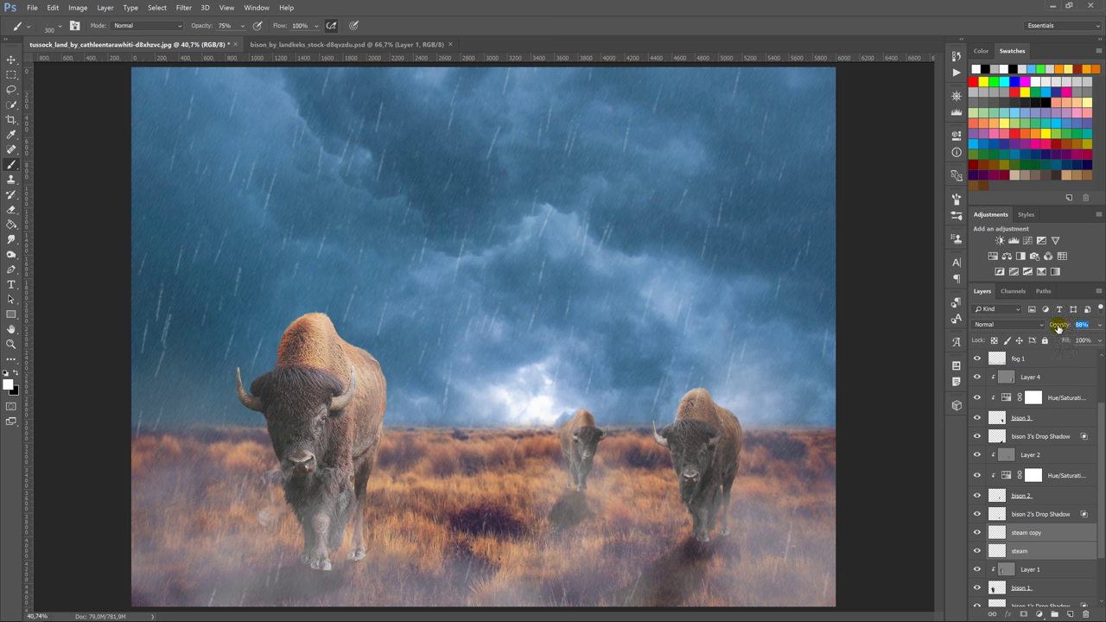
{"action": "left_click_drag", "start_coordinate": [1058, 327], "coordinate": [1038, 324]}
{"action": "key", "text": "v"}
- Group all layers from rain 4 down to field into Group 1
{"action": "scroll", "coordinate": [1080, 407], "scroll_direction": "up", "scroll_amount": 3}
{"action": "left_click", "coordinate": [1057, 356]}
{"action": "scroll", "coordinate": [1058, 480], "scroll_direction": "down", "scroll_amount": 5}
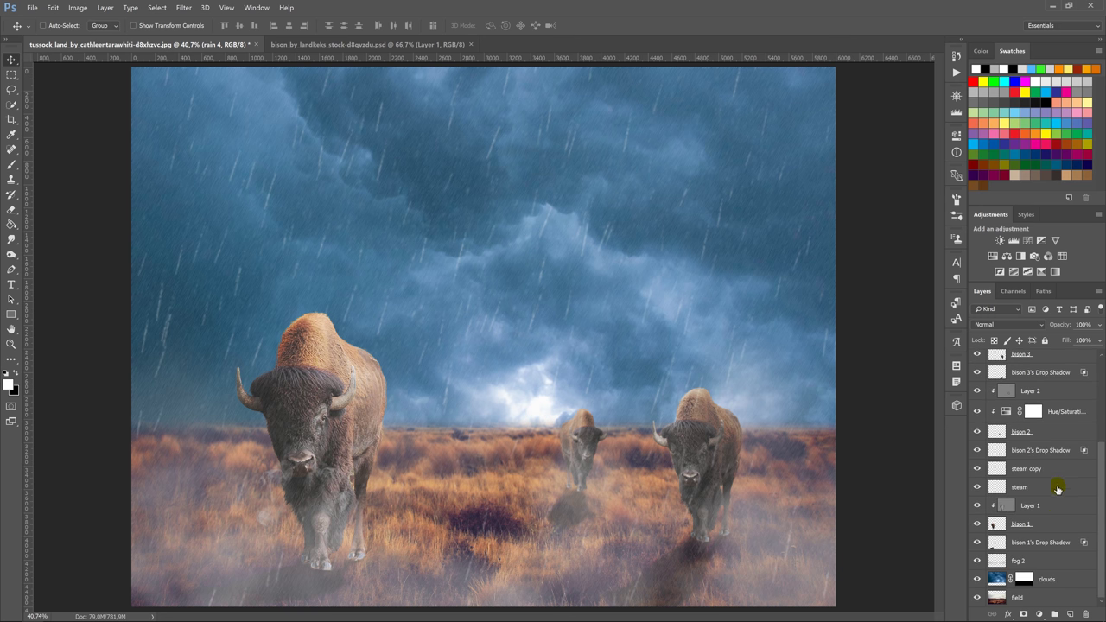
{"action": "left_click", "coordinate": [1053, 603], "text": "shift"}
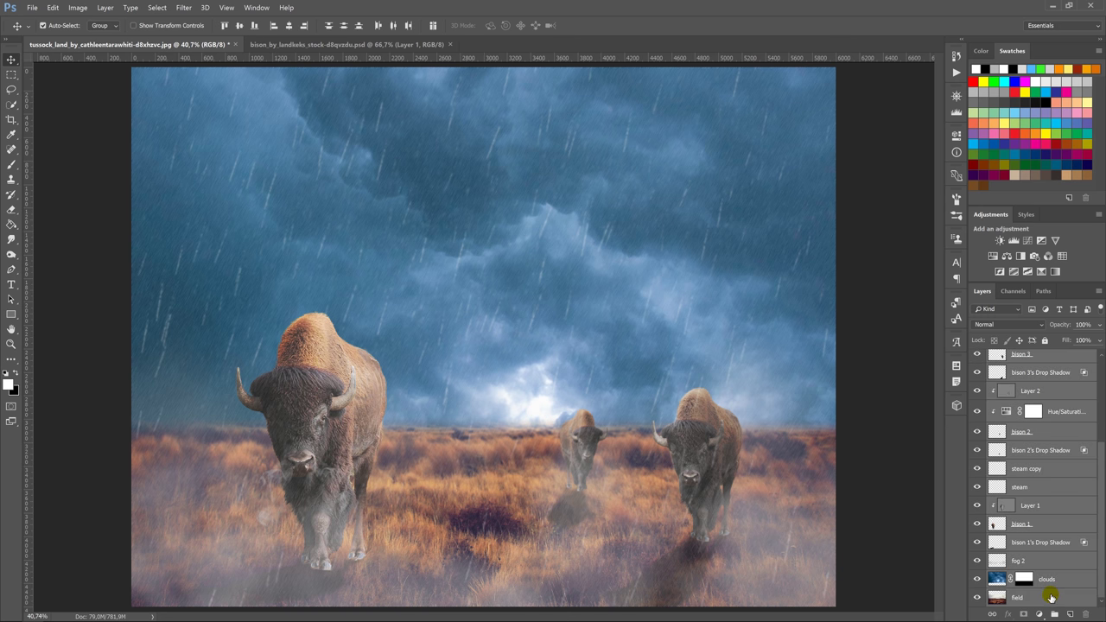
{"action": "key", "text": "ctrl+g"}
- Stamp all visible layers into a merged Layer 5 above Group 1
{"action": "key", "text": "ctrl+shift+alt+e"}
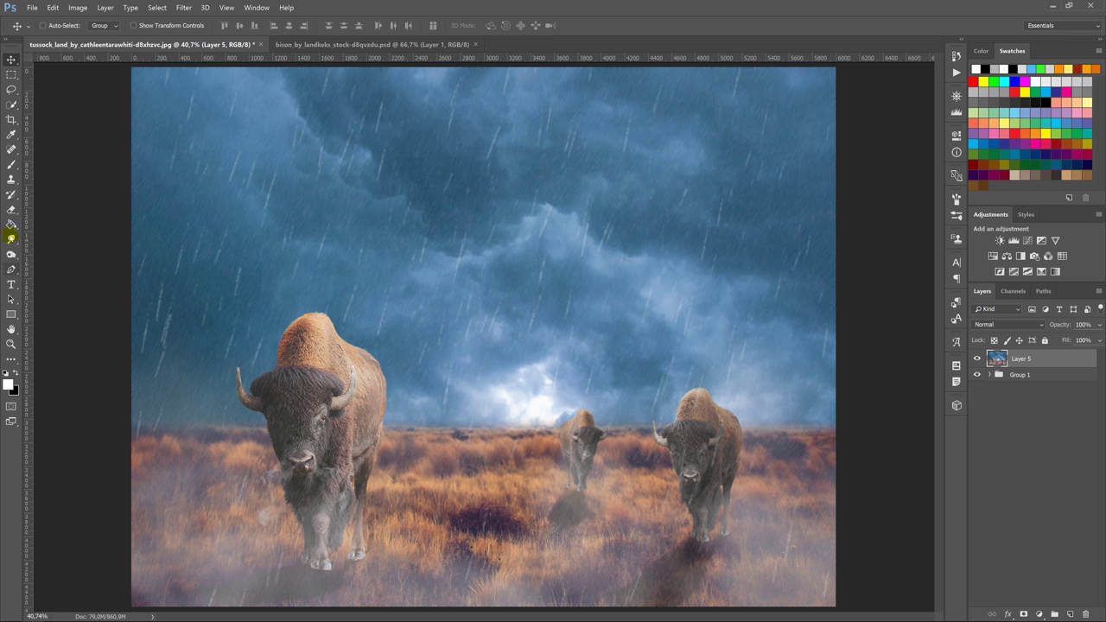
{"action": "left_click", "coordinate": [12, 181]}
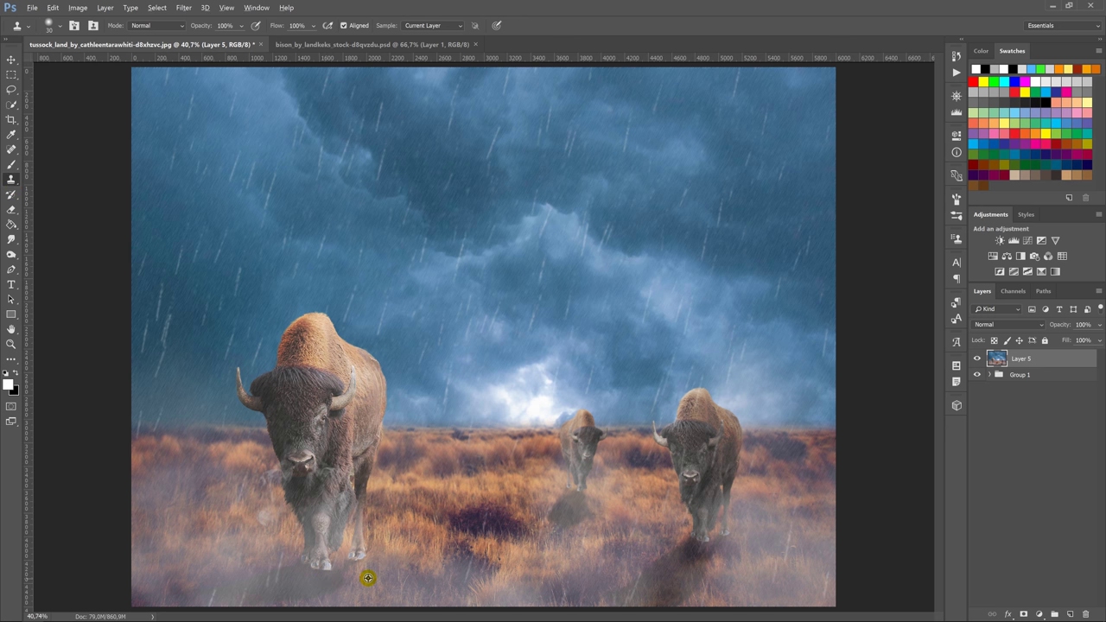
- Clone foggy grass over the left and right bisons' hooves
{"action": "left_click", "coordinate": [364, 575], "text": "alt"}
{"action": "left_click_drag", "start_coordinate": [355, 567], "coordinate": [353, 554]}
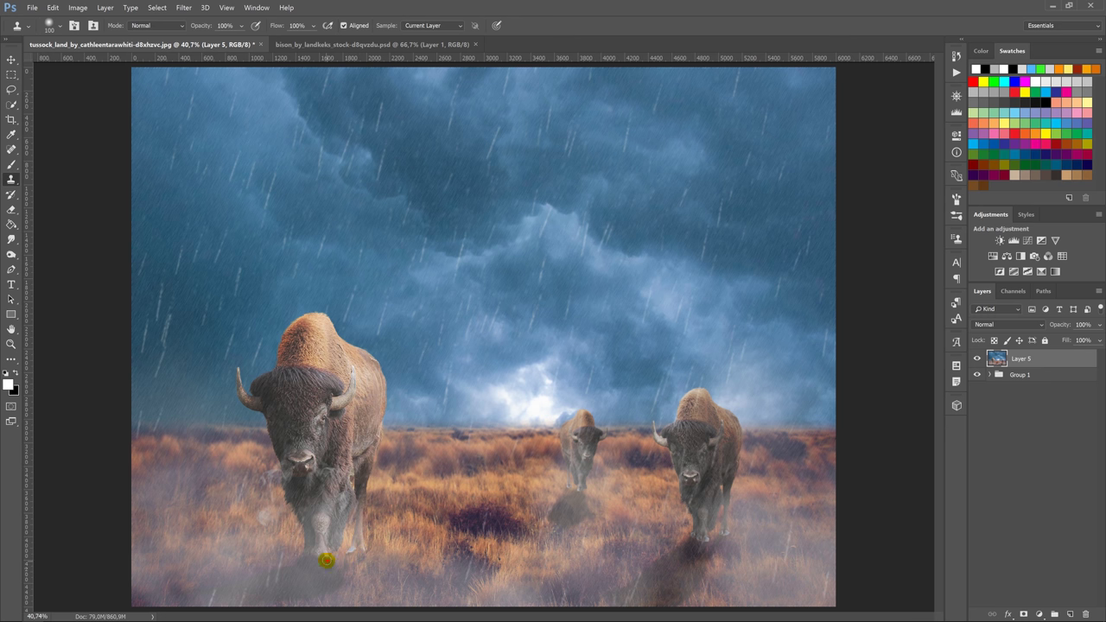
{"action": "mouse_move", "coordinate": [329, 560]}
{"action": "left_mouse_down"}
{"action": "mouse_move", "coordinate": [303, 573]}
{"action": "mouse_move", "coordinate": [317, 578]}
{"action": "left_mouse_up"}
{"action": "left_click_drag", "start_coordinate": [691, 544], "coordinate": [702, 539]}
{"action": "mouse_move", "coordinate": [696, 547]}
{"action": "left_mouse_down"}
{"action": "mouse_move", "coordinate": [697, 537]}
{"action": "mouse_move", "coordinate": [723, 540]}
{"action": "left_mouse_up"}
- Clone ground over the middle bison's legs, the right bison's shadow, and the left bison's front foot
{"action": "left_click", "coordinate": [721, 544]}
{"action": "left_click_drag", "start_coordinate": [721, 533], "coordinate": [719, 534]}
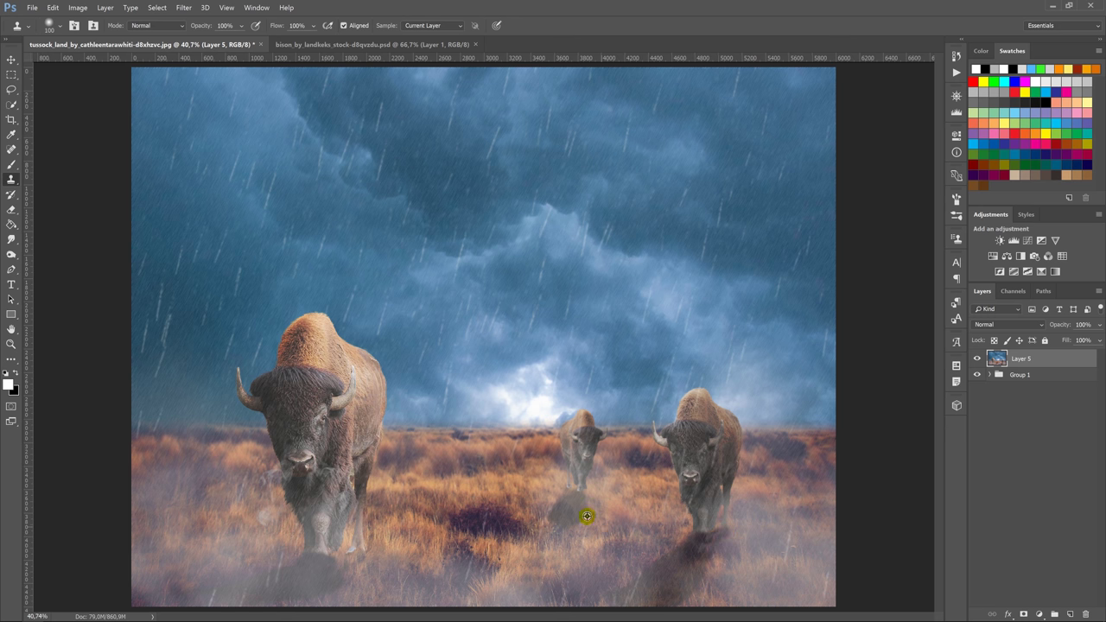
{"action": "mouse_move", "coordinate": [555, 491]}
{"action": "left_mouse_down"}
{"action": "mouse_move", "coordinate": [584, 490]}
{"action": "mouse_move", "coordinate": [591, 550]}
{"action": "left_mouse_up"}
{"action": "mouse_move", "coordinate": [672, 544]}
{"action": "left_mouse_down"}
{"action": "mouse_move", "coordinate": [666, 526]}
{"action": "mouse_move", "coordinate": [740, 534]}
{"action": "mouse_move", "coordinate": [716, 526]}
{"action": "mouse_move", "coordinate": [702, 537]}
{"action": "mouse_move", "coordinate": [706, 527]}
{"action": "mouse_move", "coordinate": [721, 529]}
{"action": "mouse_move", "coordinate": [662, 558]}
{"action": "mouse_move", "coordinate": [570, 484]}
{"action": "left_mouse_up"}
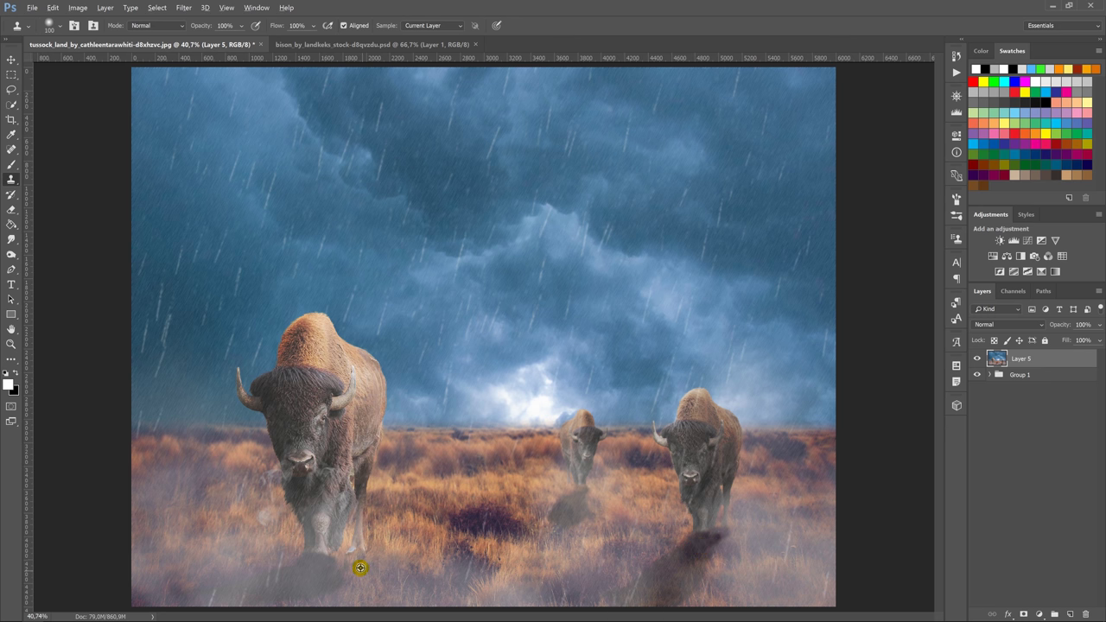
{"action": "mouse_move", "coordinate": [359, 568]}
{"action": "left_mouse_down"}
{"action": "mouse_move", "coordinate": [358, 551]}
{"action": "mouse_move", "coordinate": [302, 553]}
{"action": "mouse_move", "coordinate": [319, 561]}
{"action": "left_mouse_up"}
{"action": "left_click", "coordinate": [12, 60]}
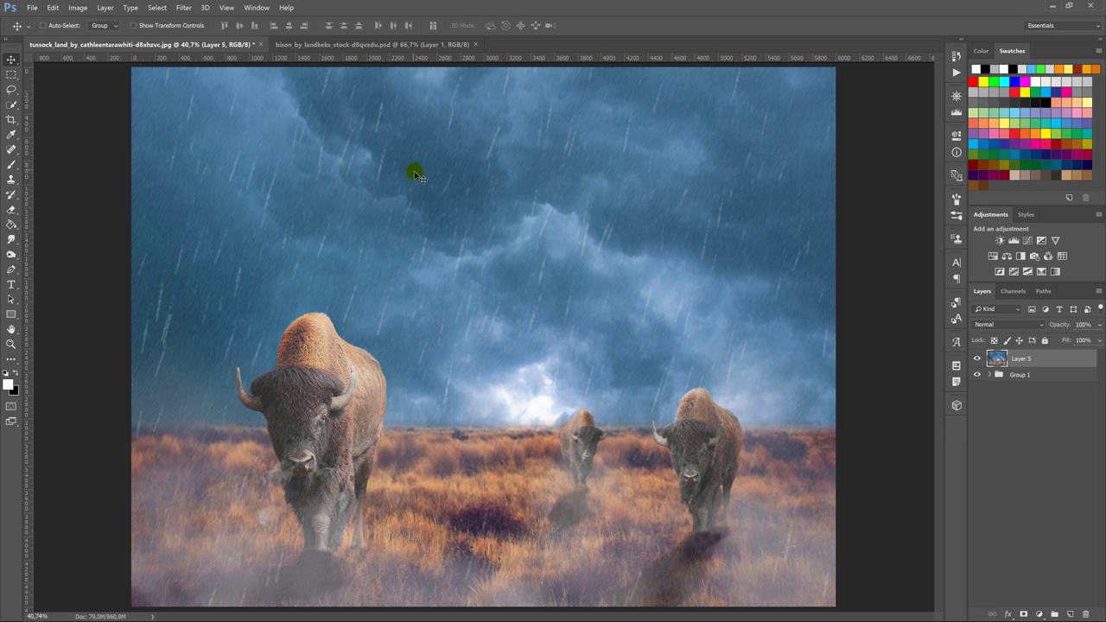
- In Camera Raw Filter, raise contrast to +70 and vibrance to +25
{"action": "left_click", "coordinate": [208, 7]}
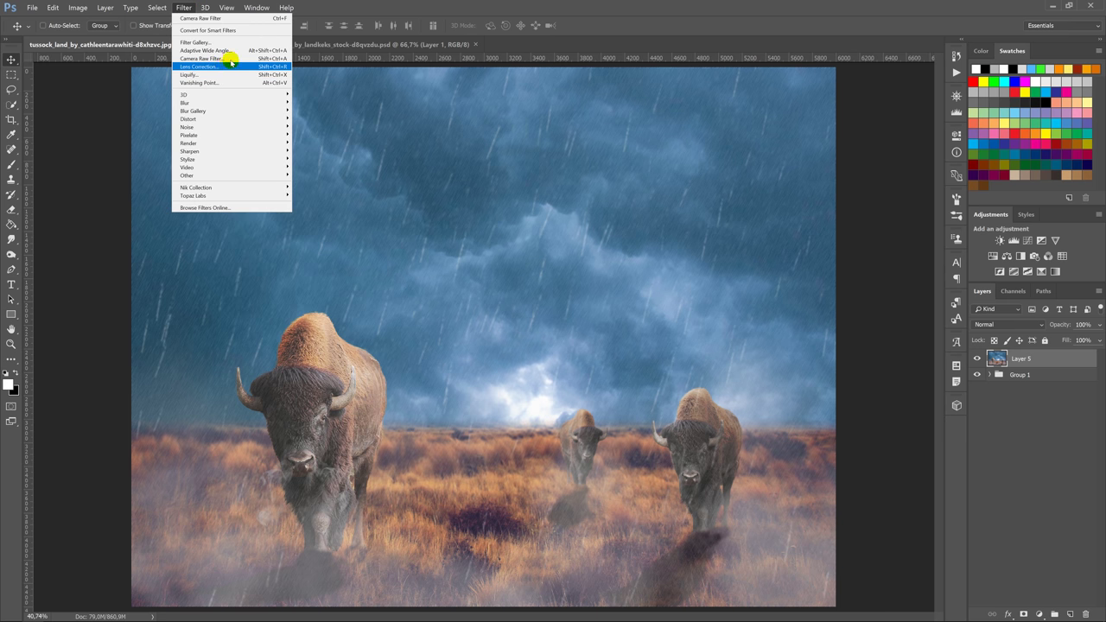
{"action": "left_click", "coordinate": [232, 61]}
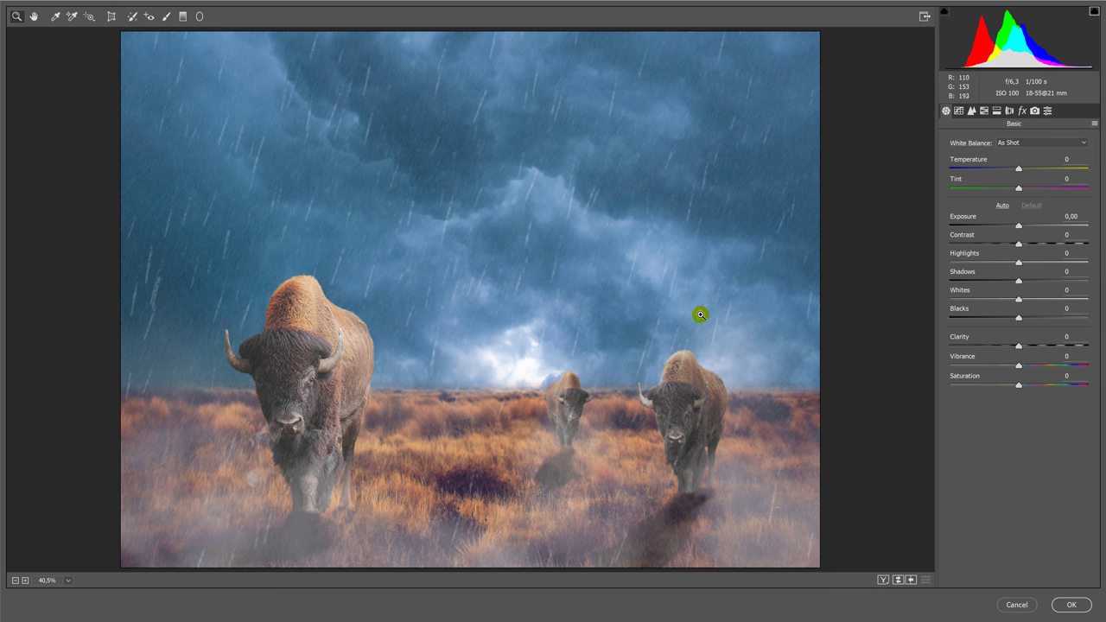
{"action": "left_click_drag", "start_coordinate": [1019, 244], "coordinate": [1069, 244]}
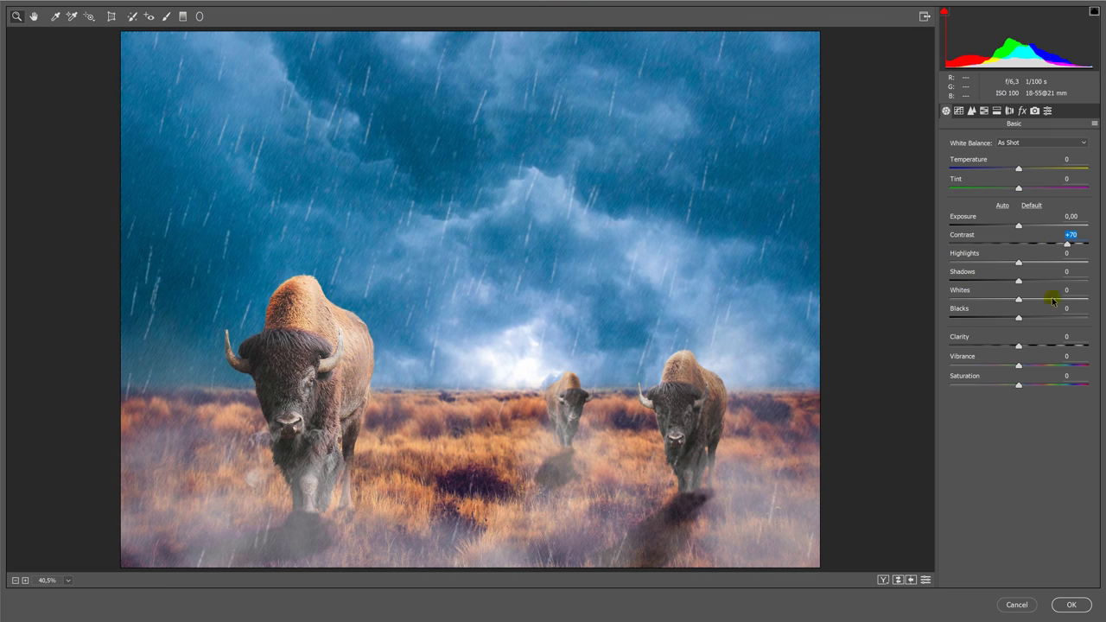
{"action": "mouse_move", "coordinate": [1026, 361]}
{"action": "left_mouse_down"}
{"action": "mouse_move", "coordinate": [1037, 363]}
{"action": "mouse_move", "coordinate": [1039, 348]}
{"action": "left_mouse_up"}
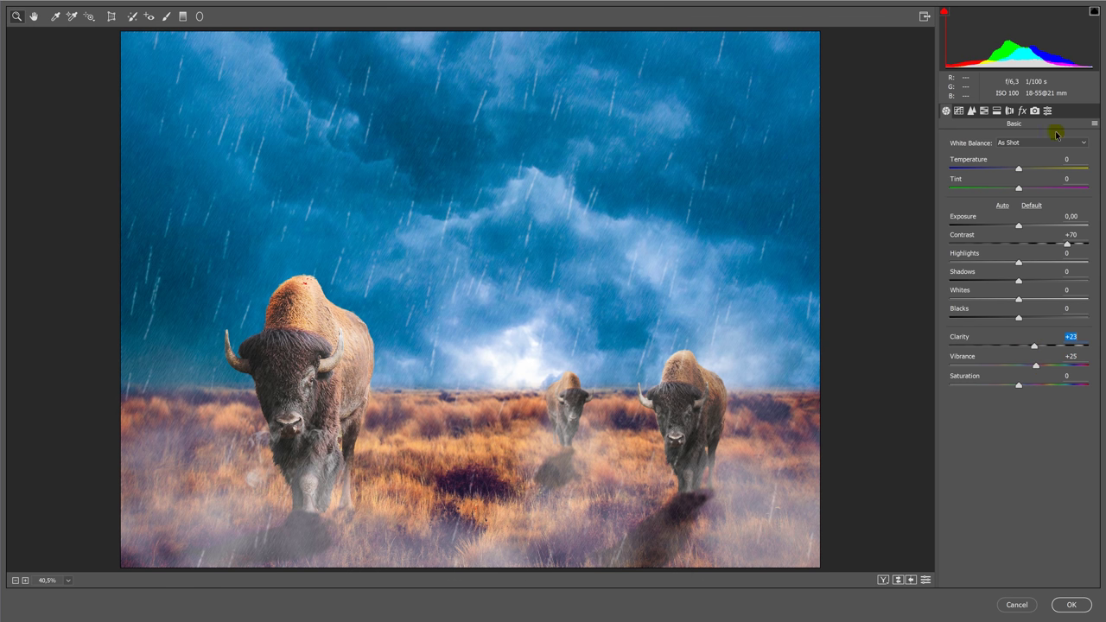
- Add a -12 vignette and the LXC 03 C preset, then apply the grade
{"action": "left_click", "coordinate": [1034, 111]}
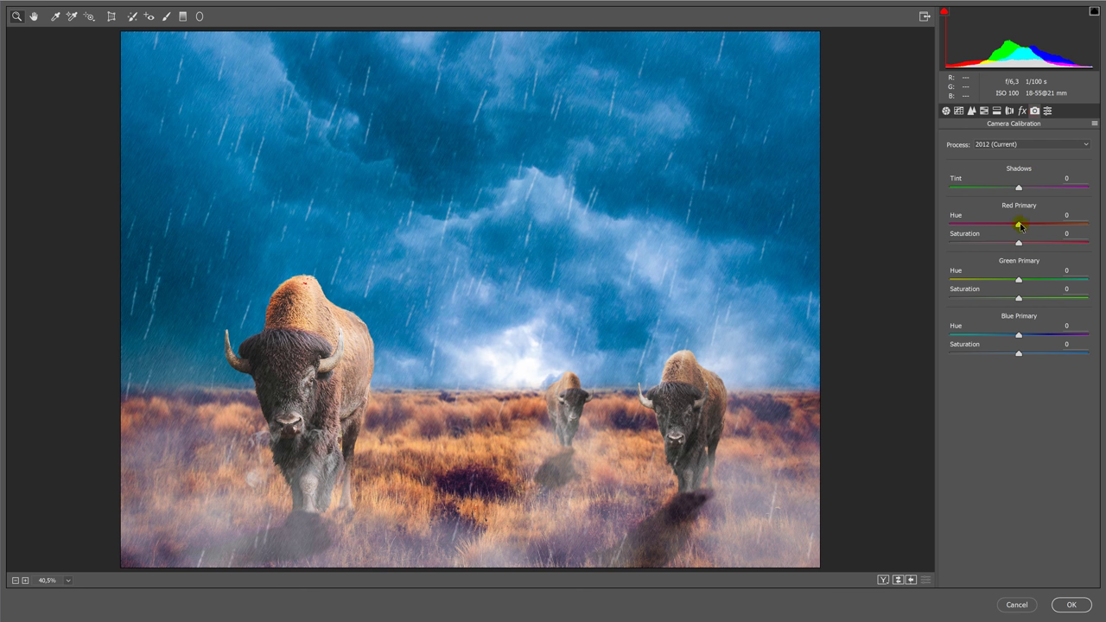
{"action": "left_click", "coordinate": [1022, 111]}
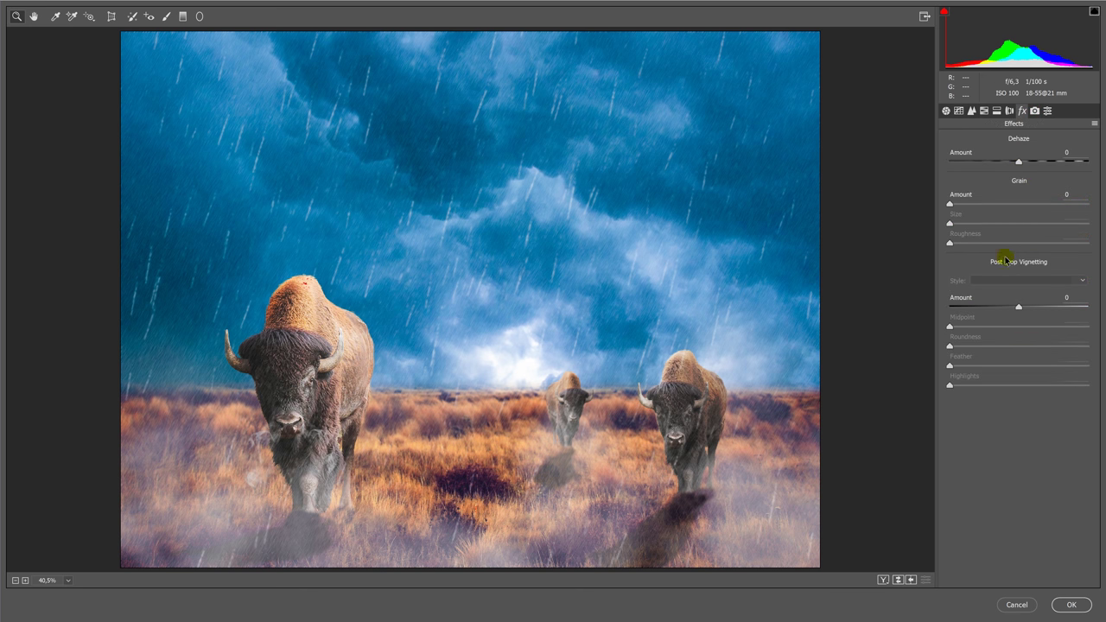
{"action": "left_click_drag", "start_coordinate": [1018, 308], "coordinate": [1008, 309]}
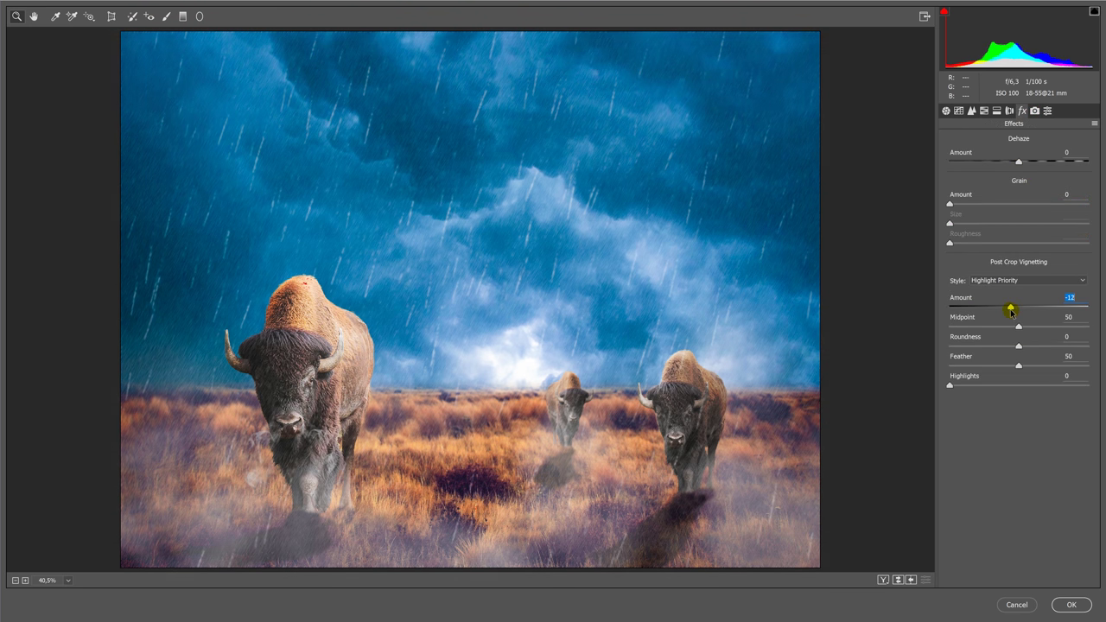
{"action": "left_click", "coordinate": [1049, 110]}
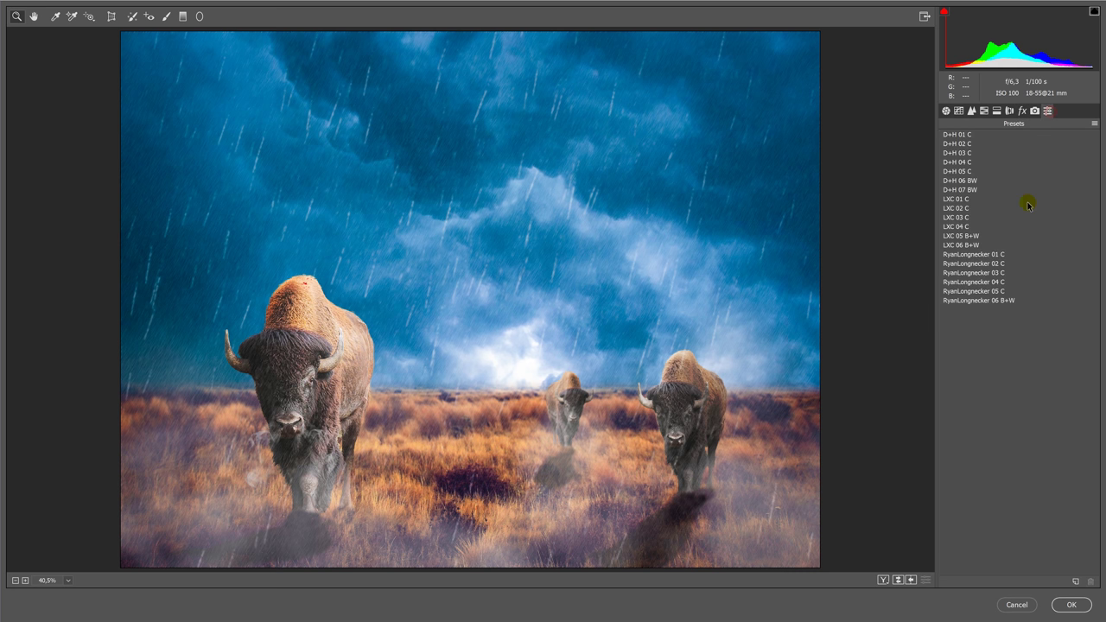
{"action": "left_click", "coordinate": [961, 217]}
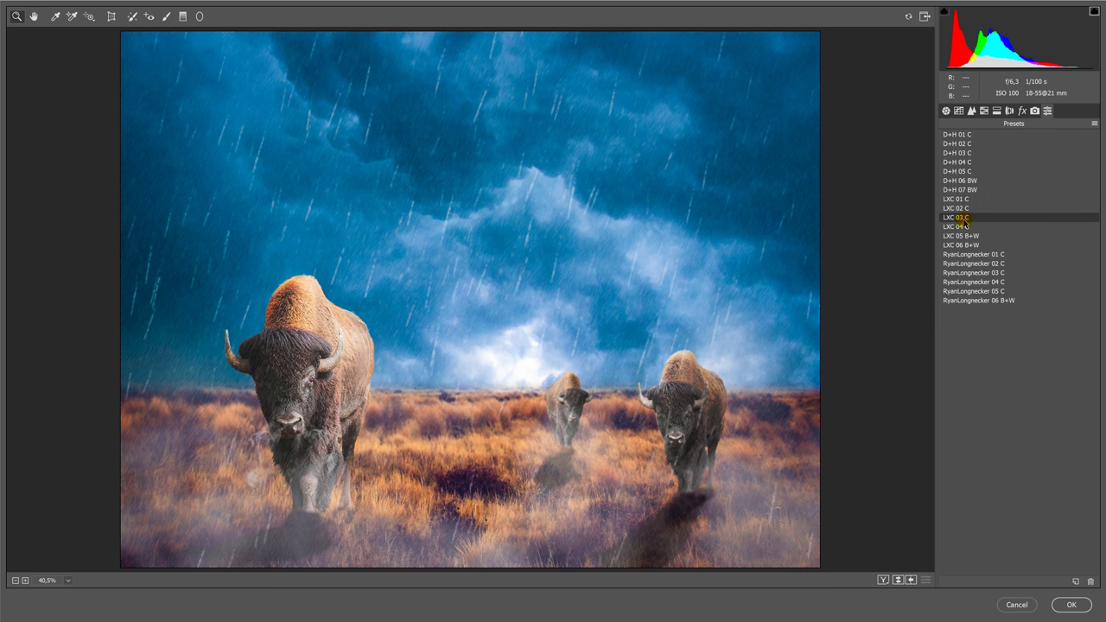
{"action": "left_click", "coordinate": [1070, 605]}
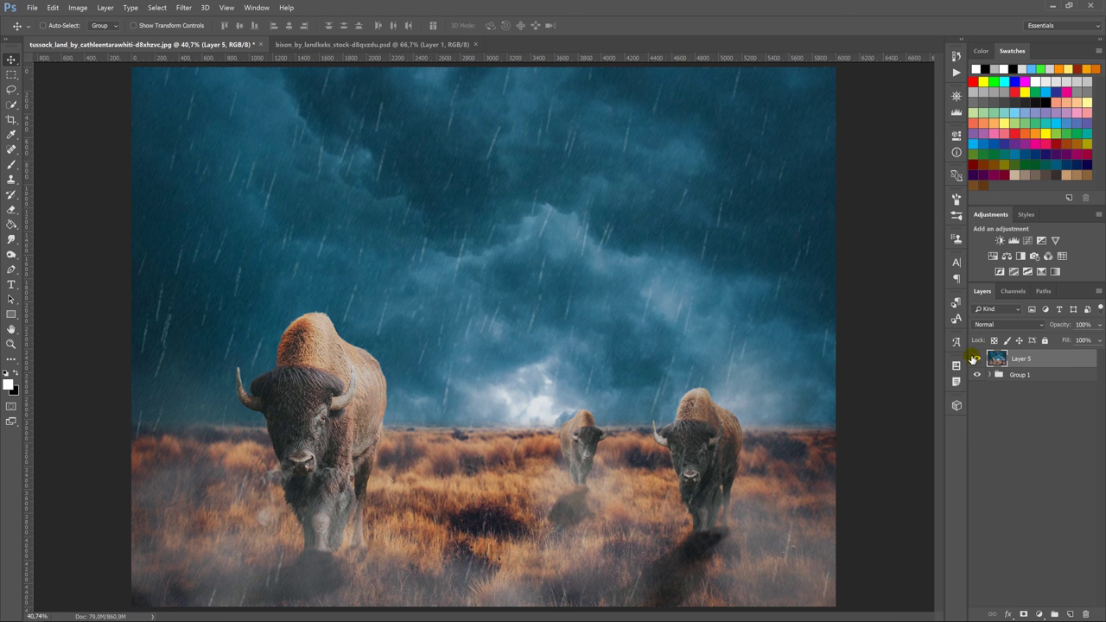